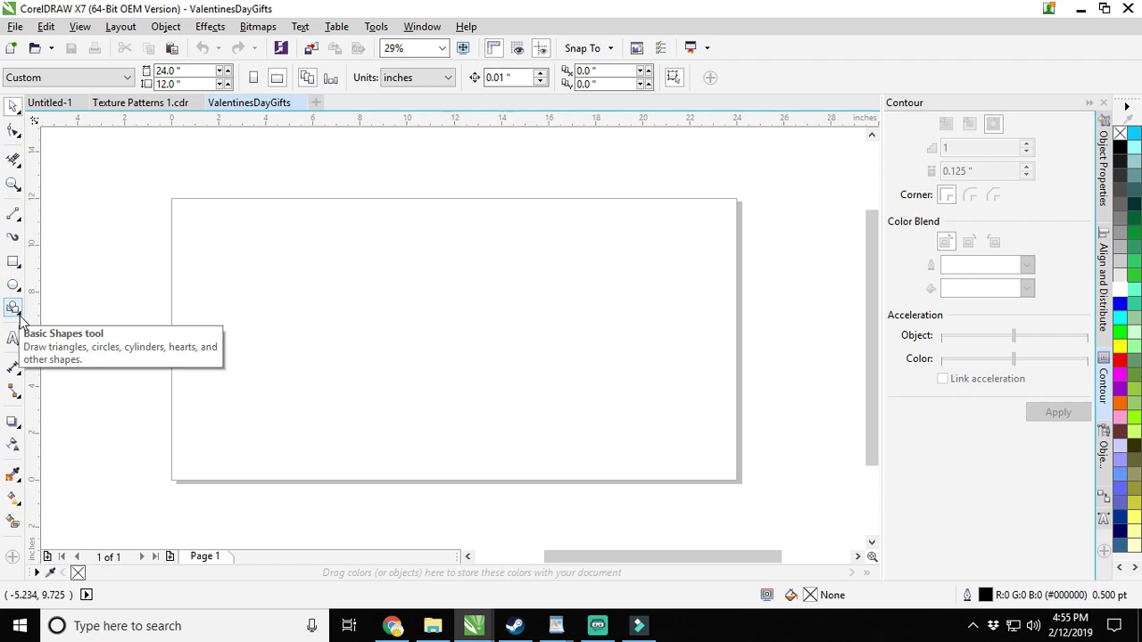
# Draw a heart from the Perfect Shapes presets near the page's top-left corner.
pyautogui.click(13, 308)
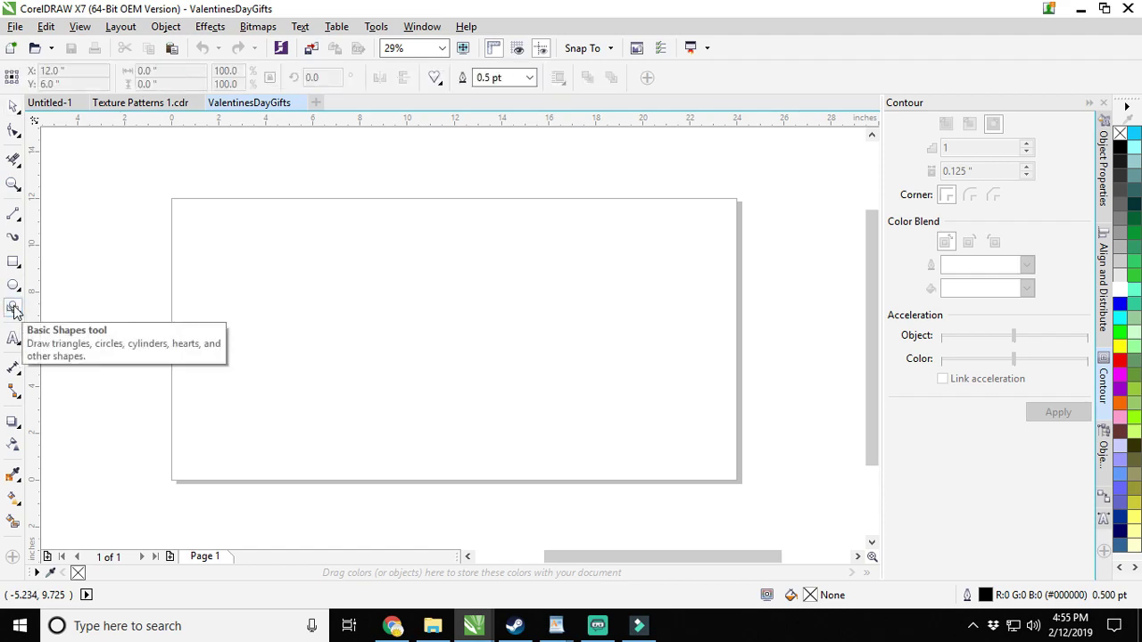
pyautogui.click(441, 87)
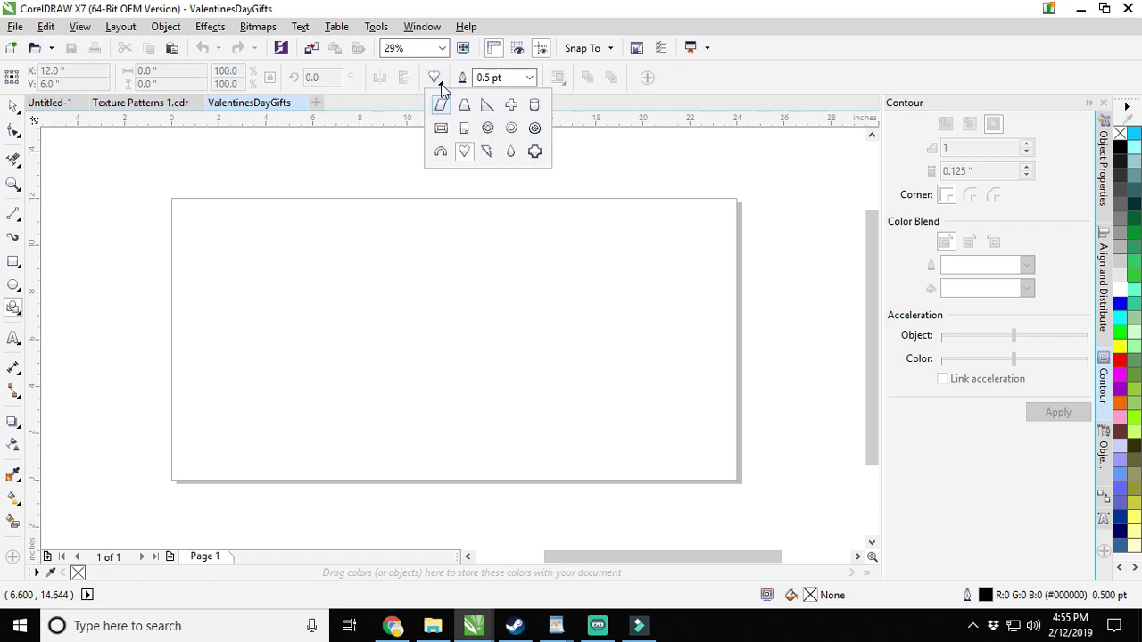
pyautogui.click(465, 154)
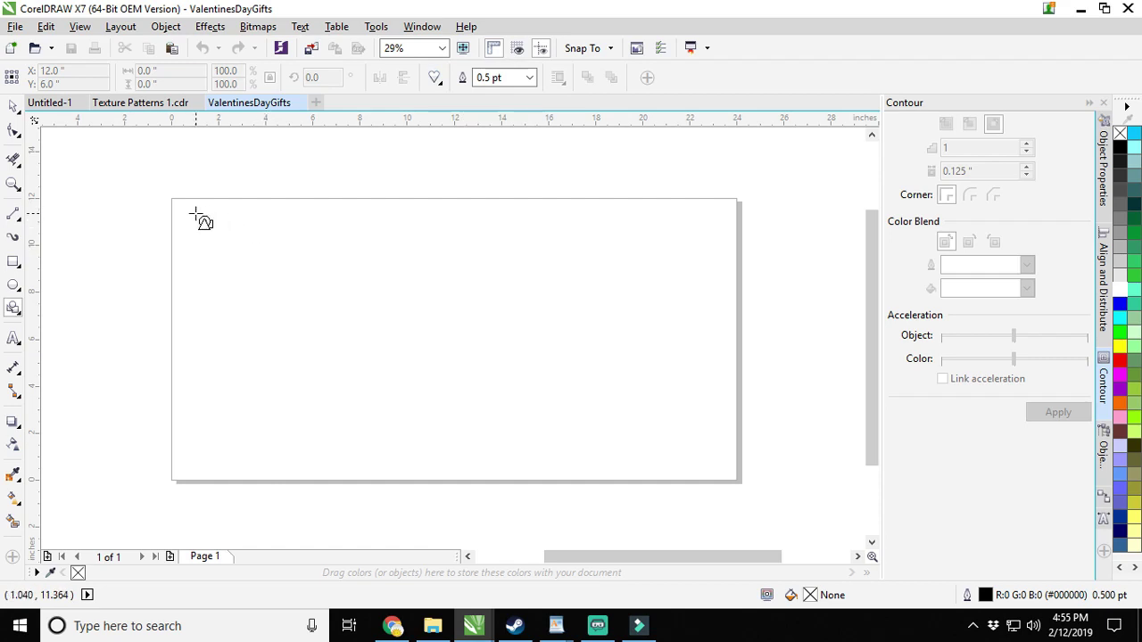
pyautogui.moveTo(196, 215); pyautogui.dragTo(264, 243)
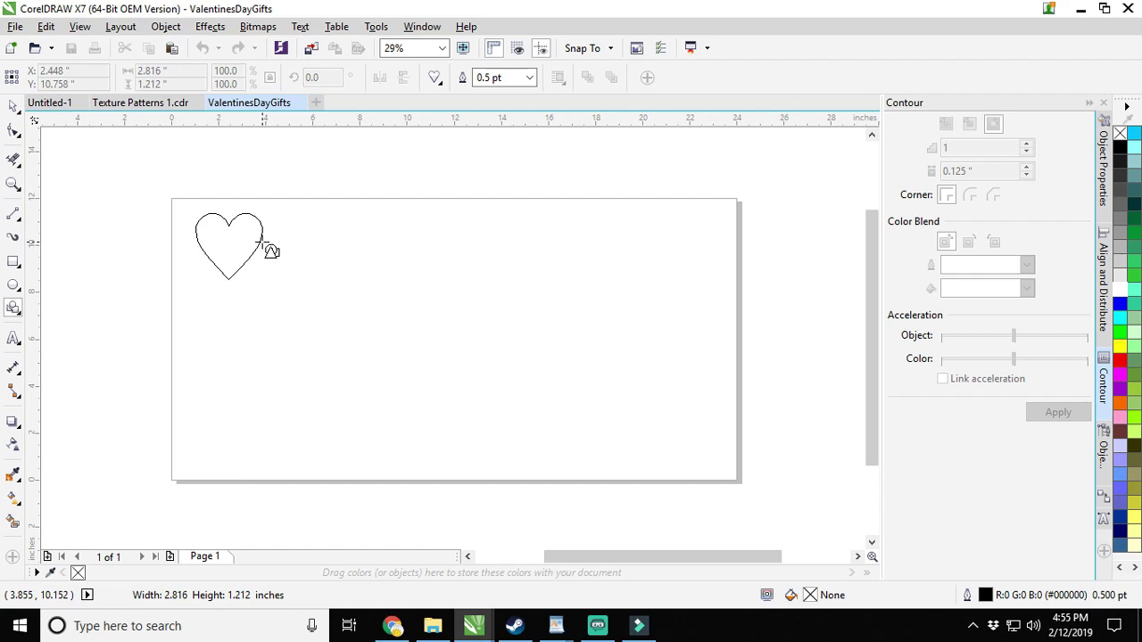
pyautogui.moveTo(262, 242); pyautogui.dragTo(262, 242)
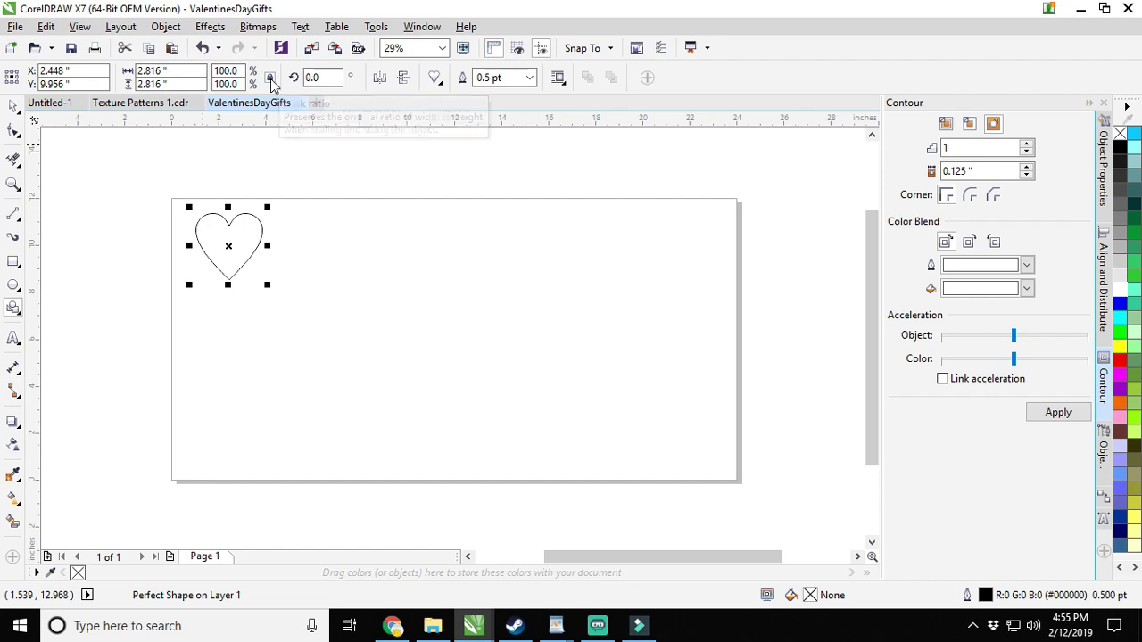
# Resize the heart to 5 inches wide and move it into the page's top-left corner.
pyautogui.click(150, 70)
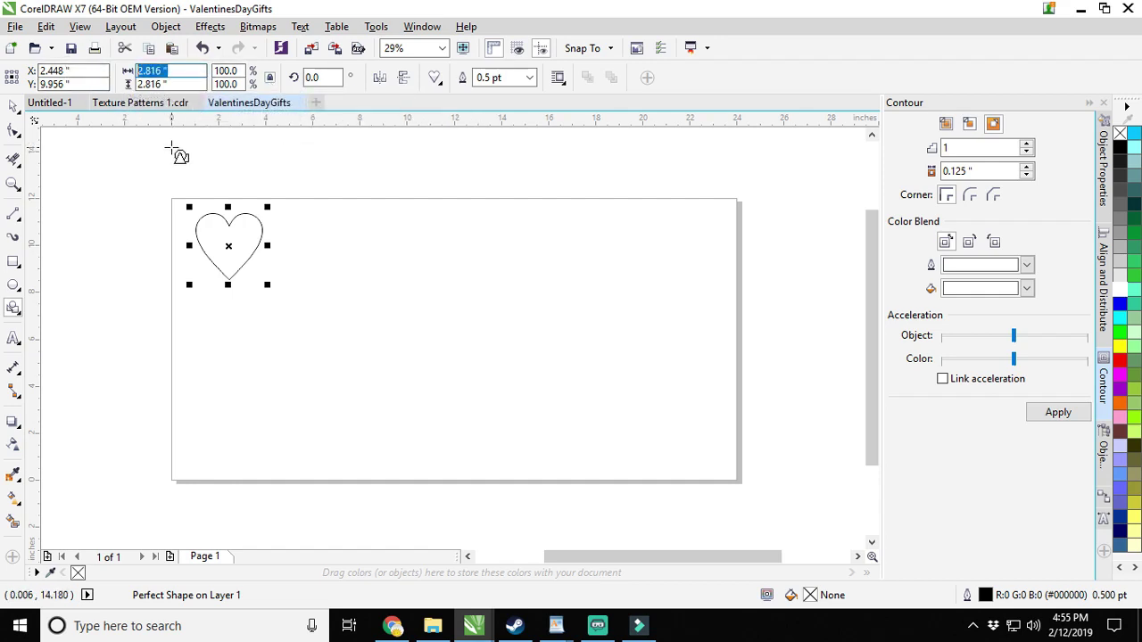
pyautogui.write('5')
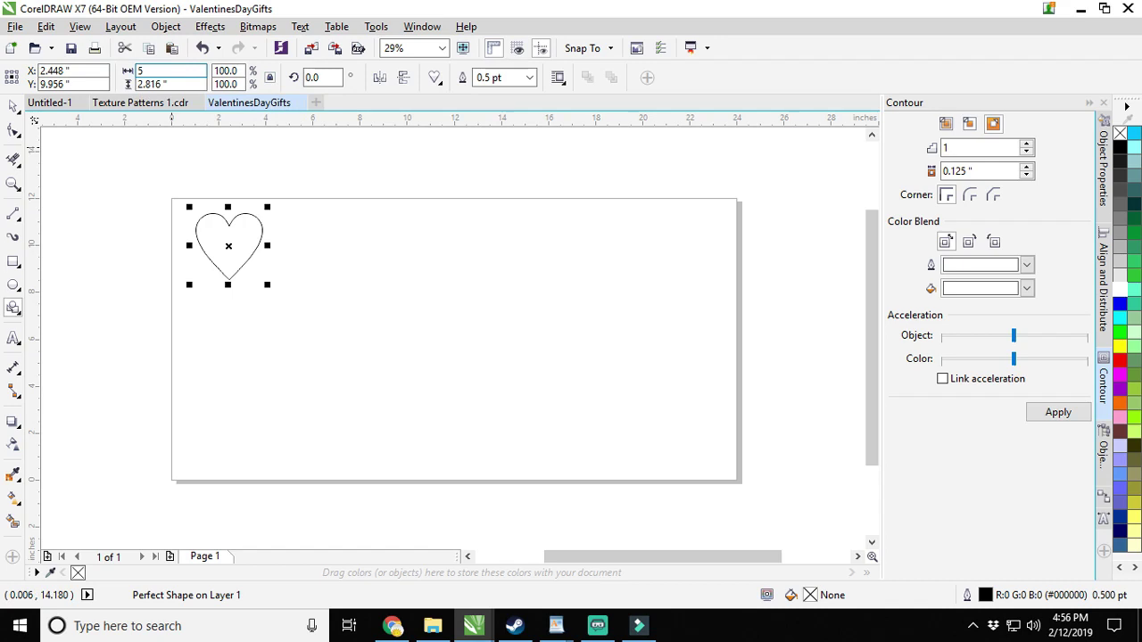
pyautogui.press('Return')
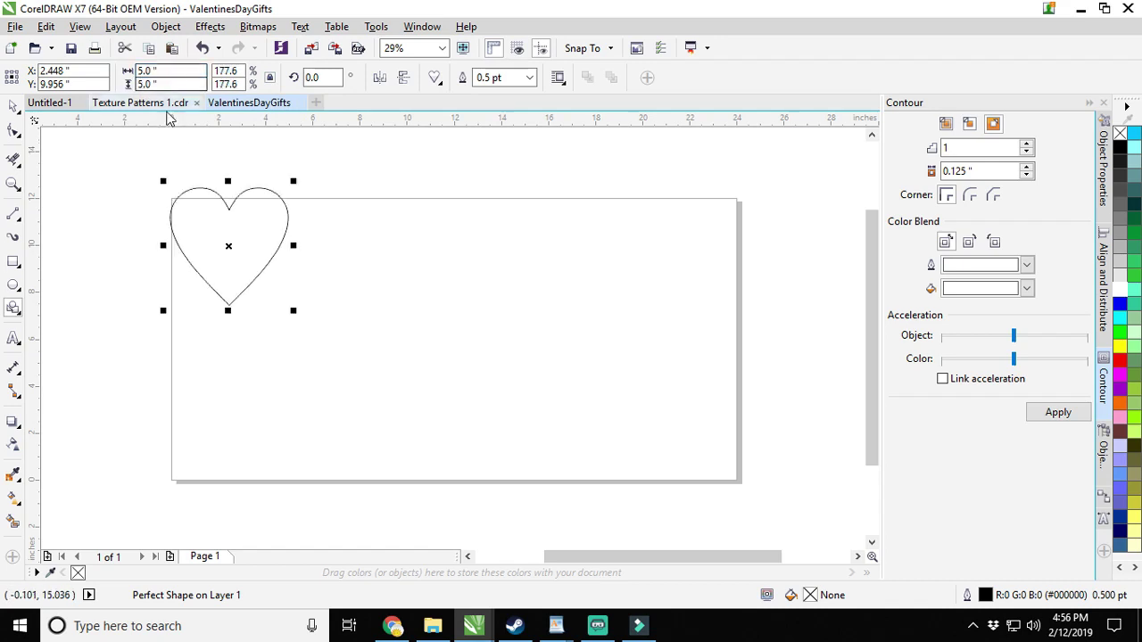
pyautogui.moveTo(224, 247); pyautogui.dragTo(238, 263)
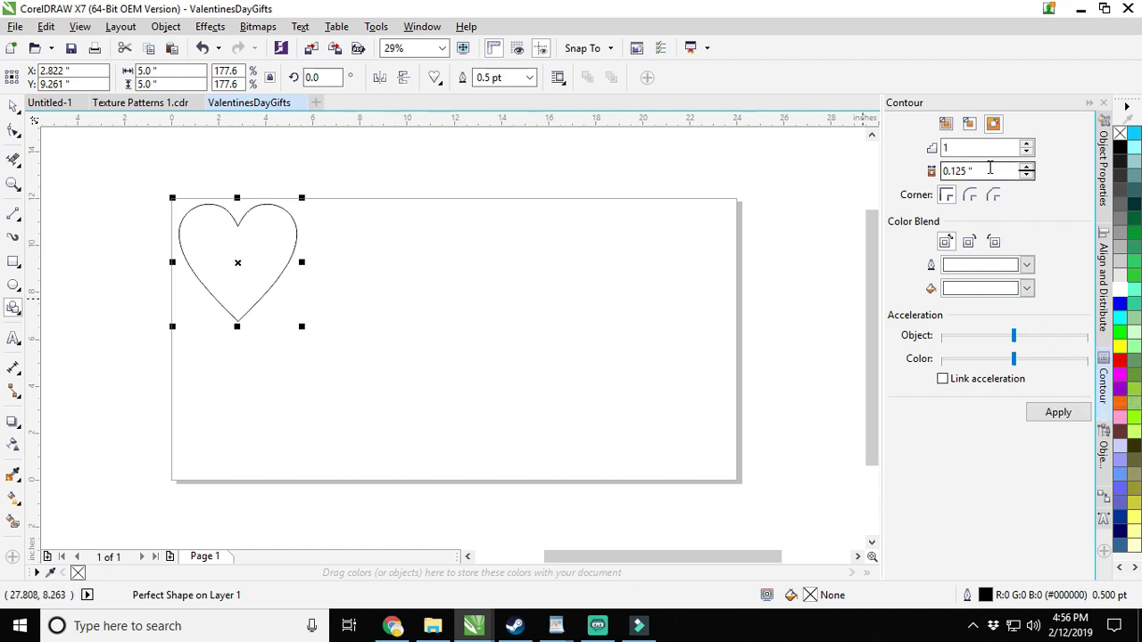
# Apply a 0.25-inch inside contour to the heart with a black outline.
pyautogui.doubleClick(959, 172)
pyautogui.write('.25')
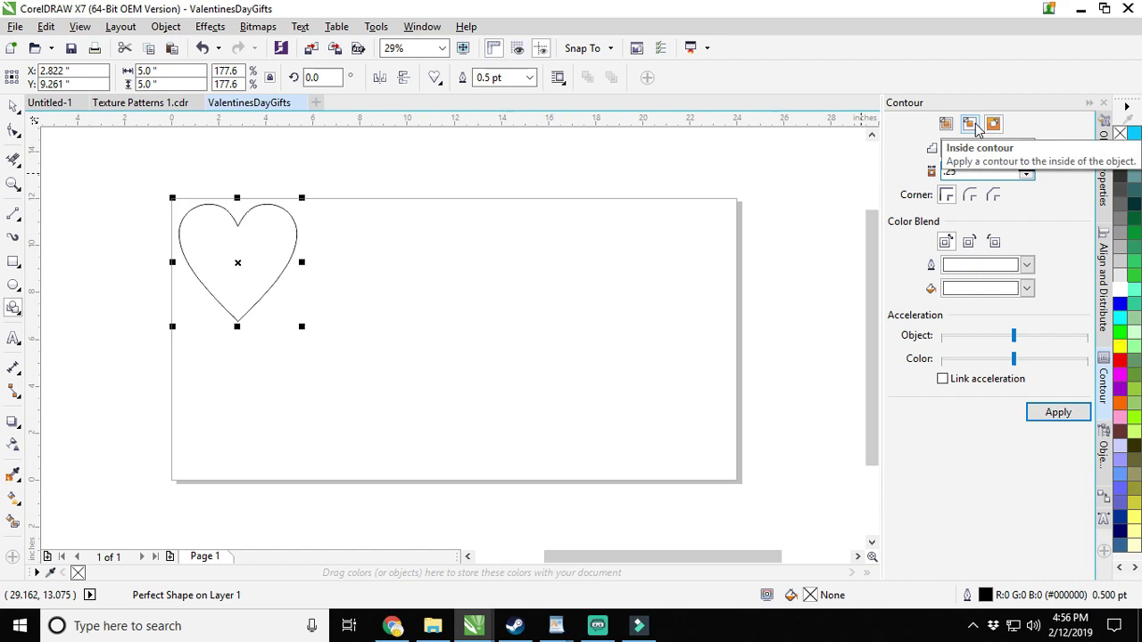
pyautogui.click(976, 127)
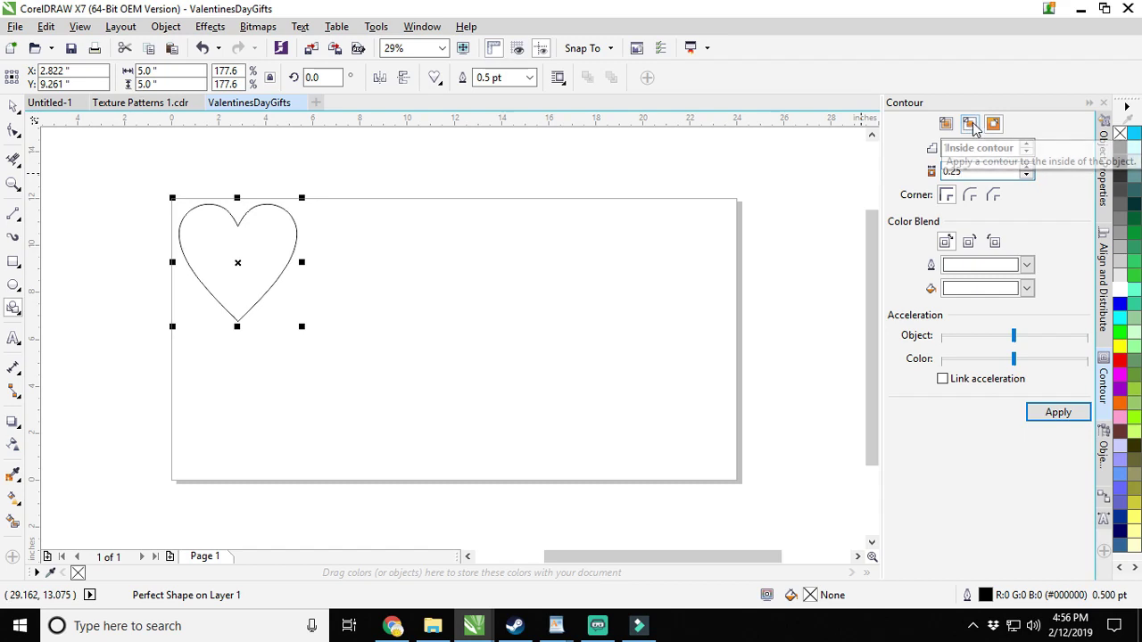
pyautogui.click(1059, 416)
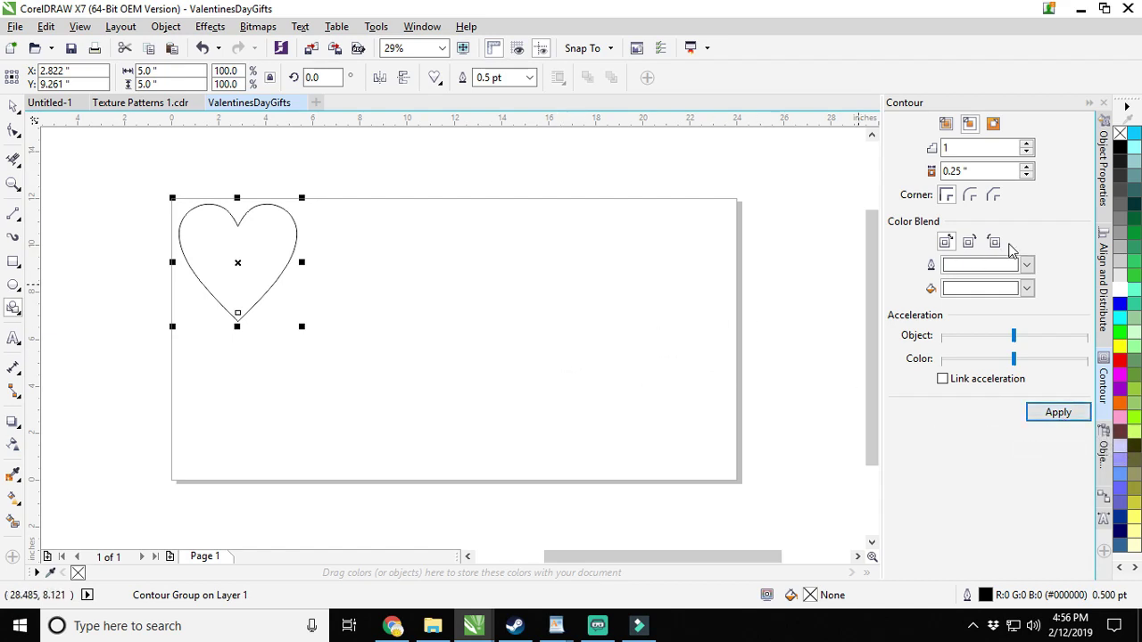
pyautogui.rightClick(1121, 155)
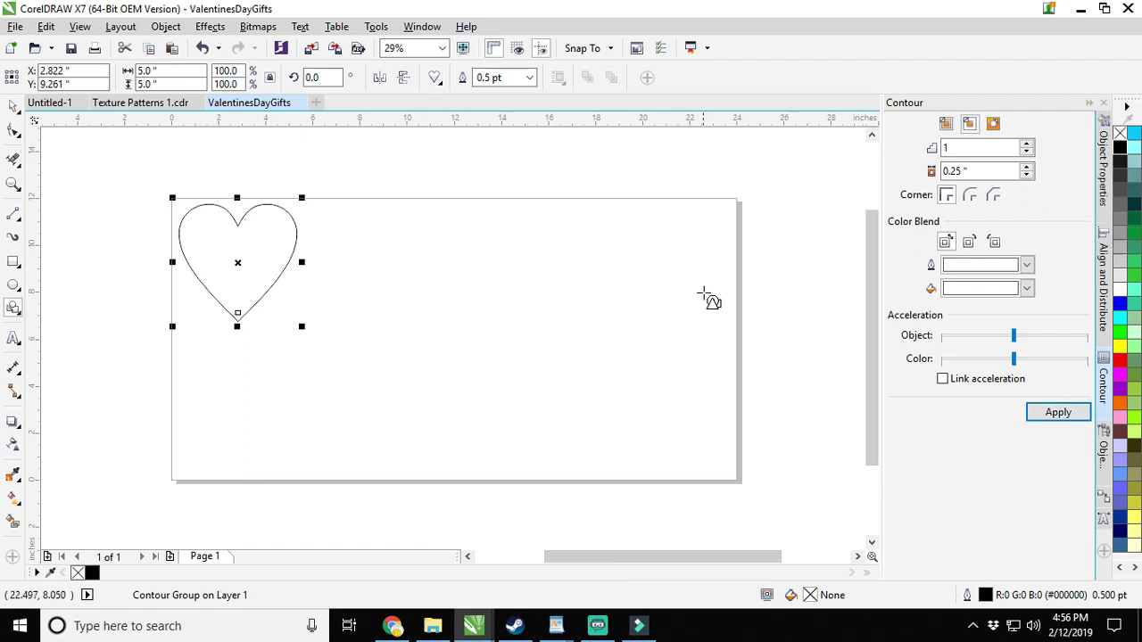
# Break the contour group apart and give the separate inner heart a black outline.
pyautogui.click(13, 107)
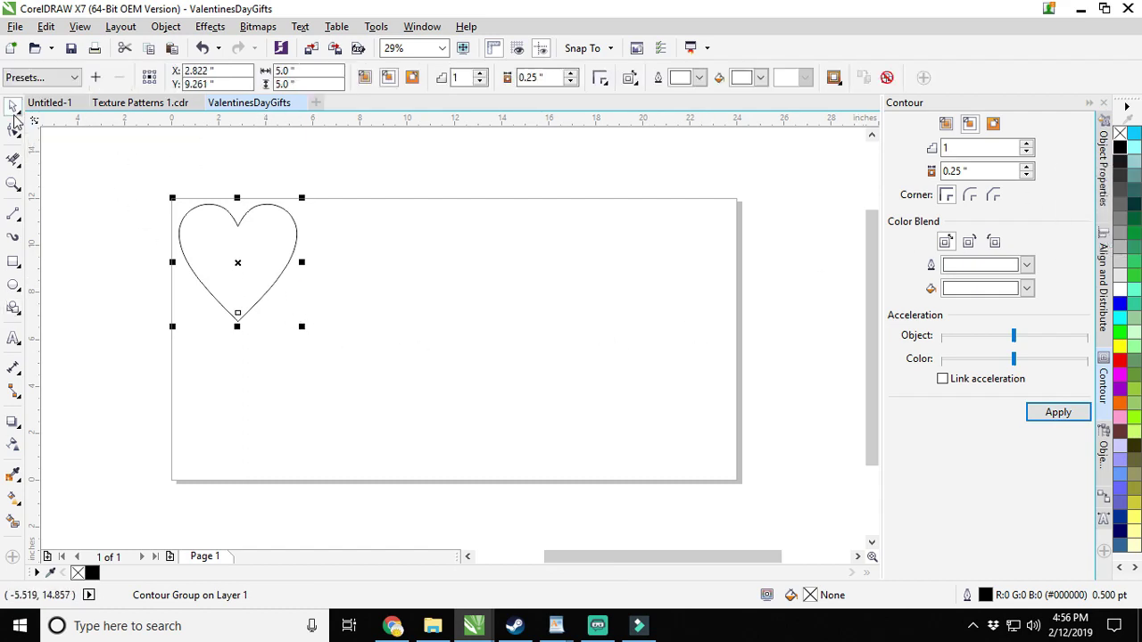
pyautogui.rightClick(290, 251)
pyautogui.click(362, 278)
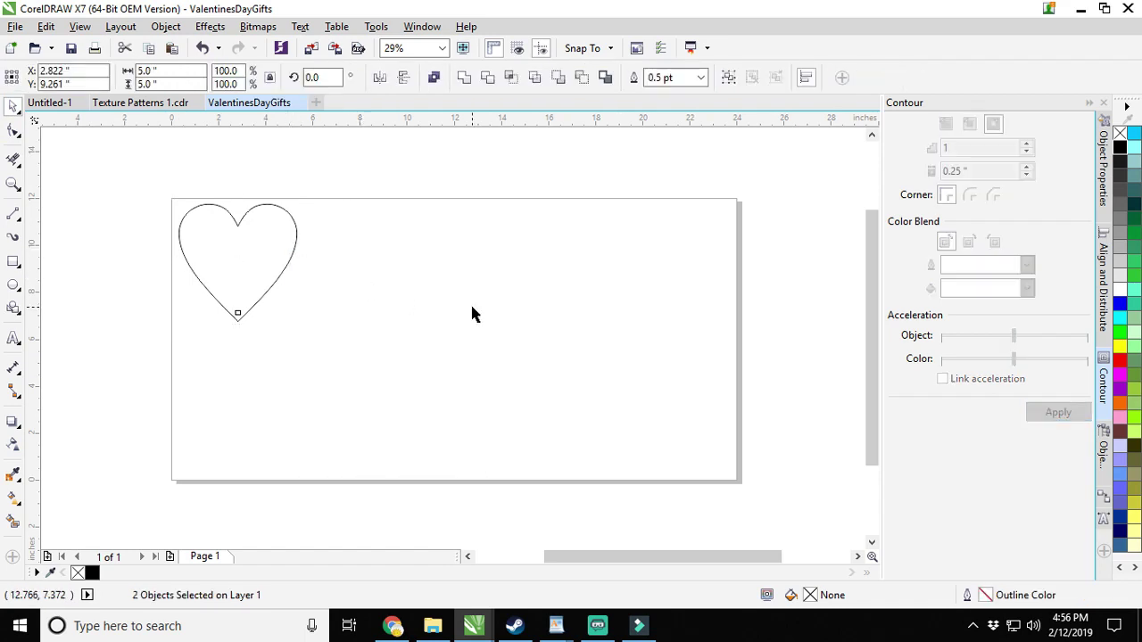
pyautogui.click(472, 313)
pyautogui.click(270, 262)
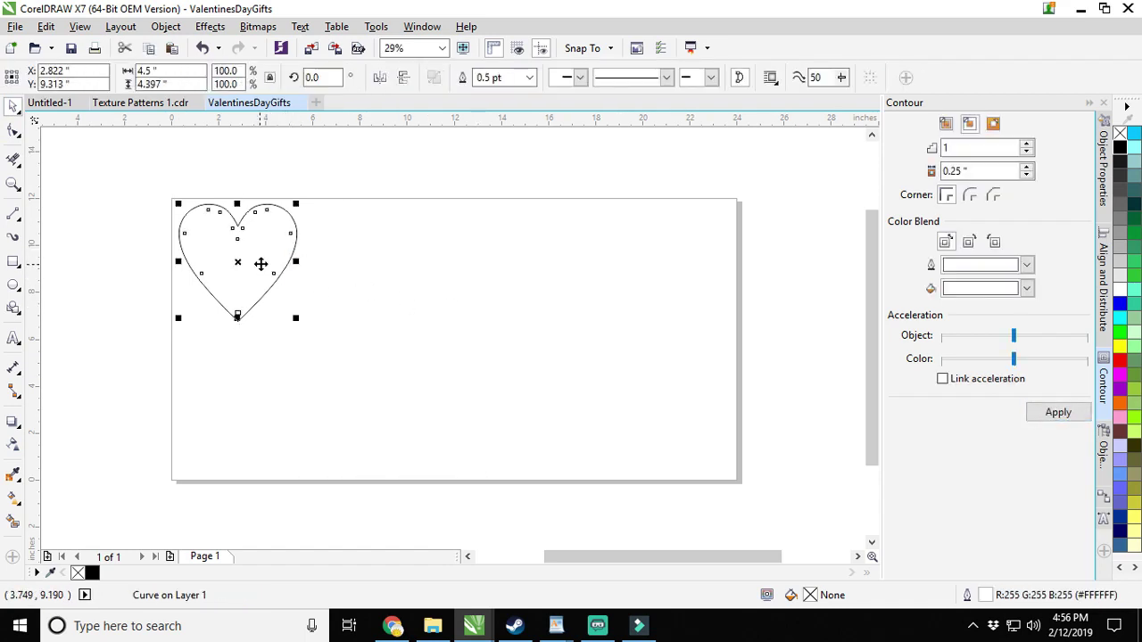
pyautogui.rightClick(1119, 150)
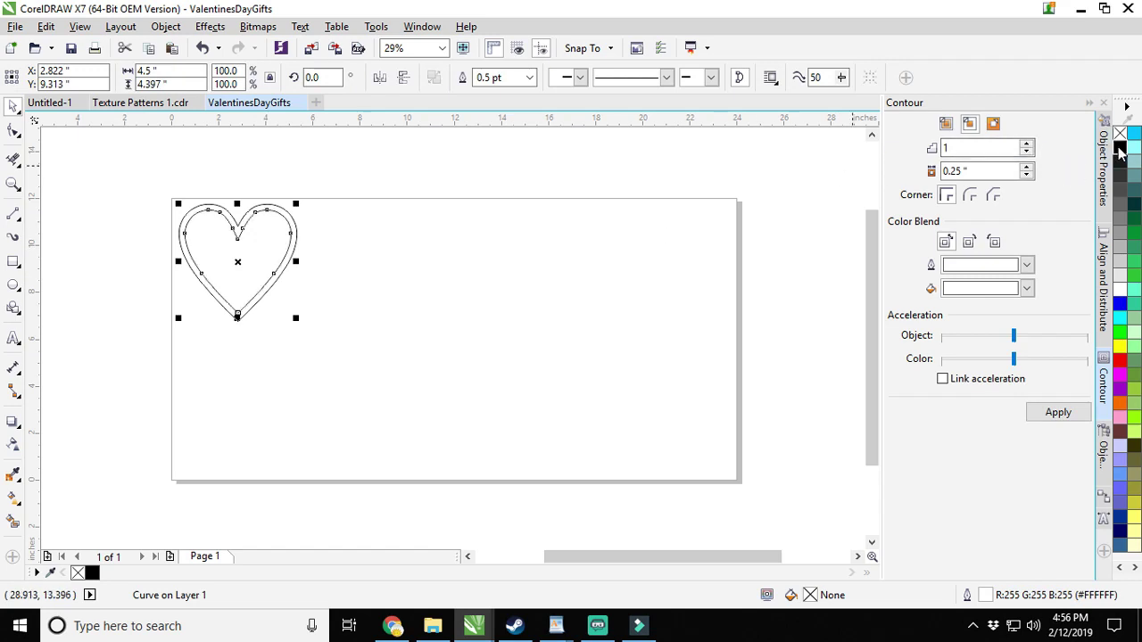
pyautogui.moveTo(232, 236); pyautogui.dragTo(510, 309)
pyautogui.scroll(2, 535, 286)
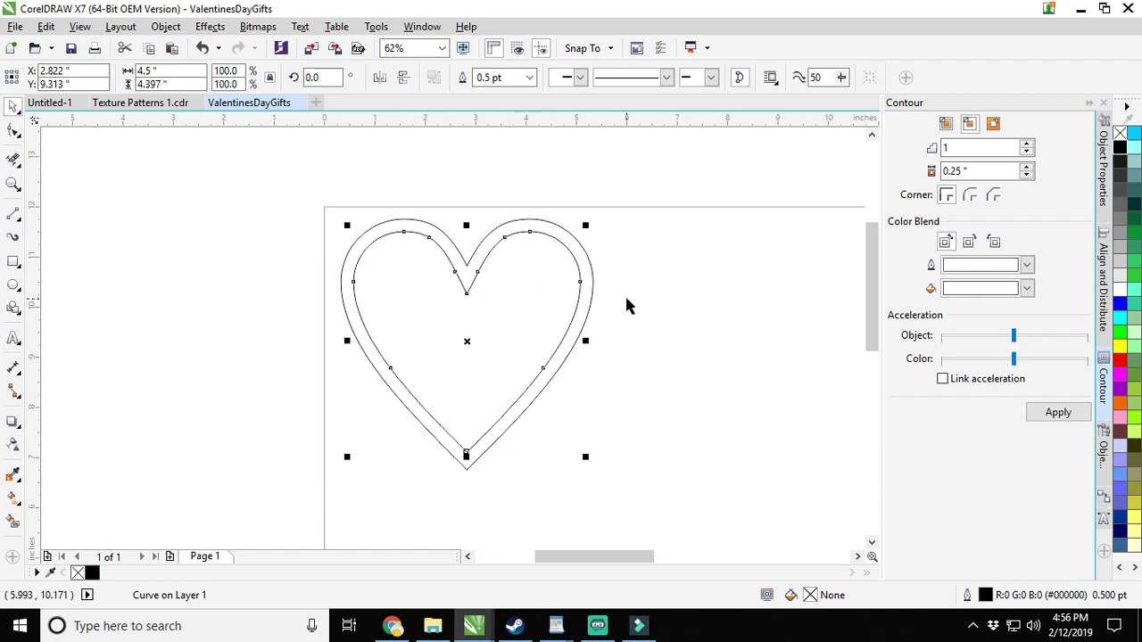
# Set the outer heart's outline width to Hairline.
pyautogui.click(663, 285)
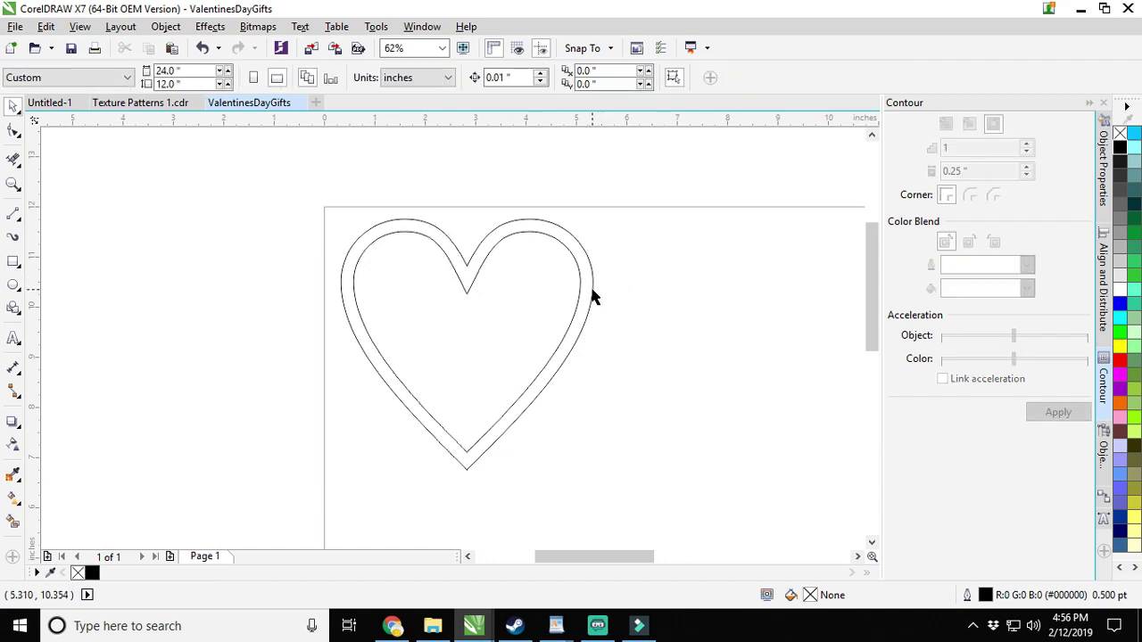
pyautogui.click(595, 295)
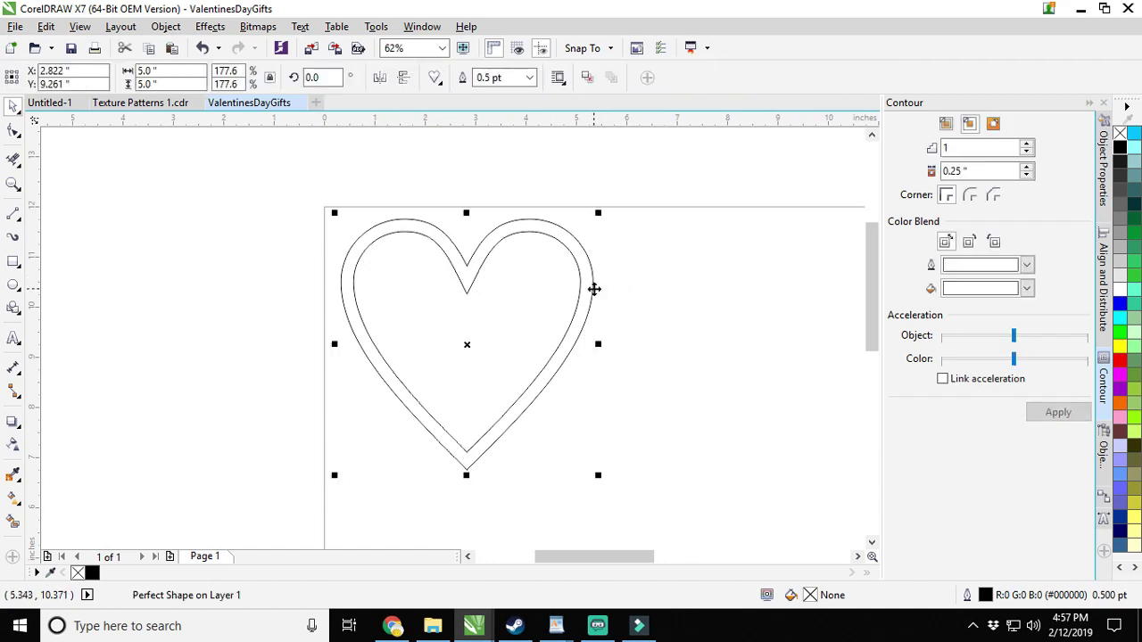
pyautogui.click(530, 78)
pyautogui.click(500, 107)
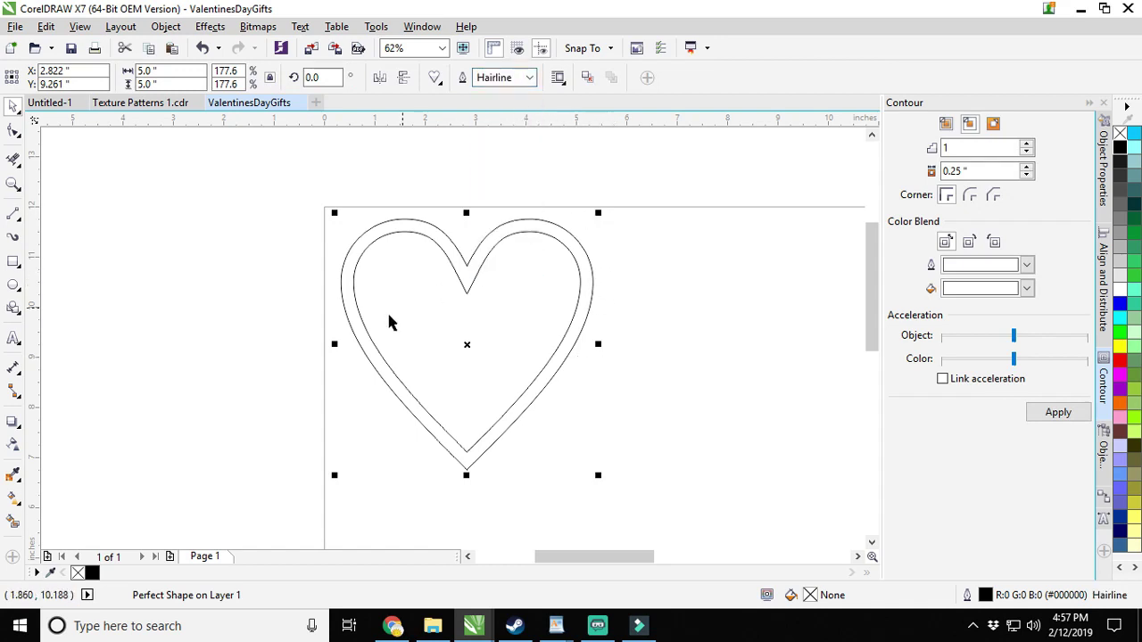
pyautogui.click(666, 301)
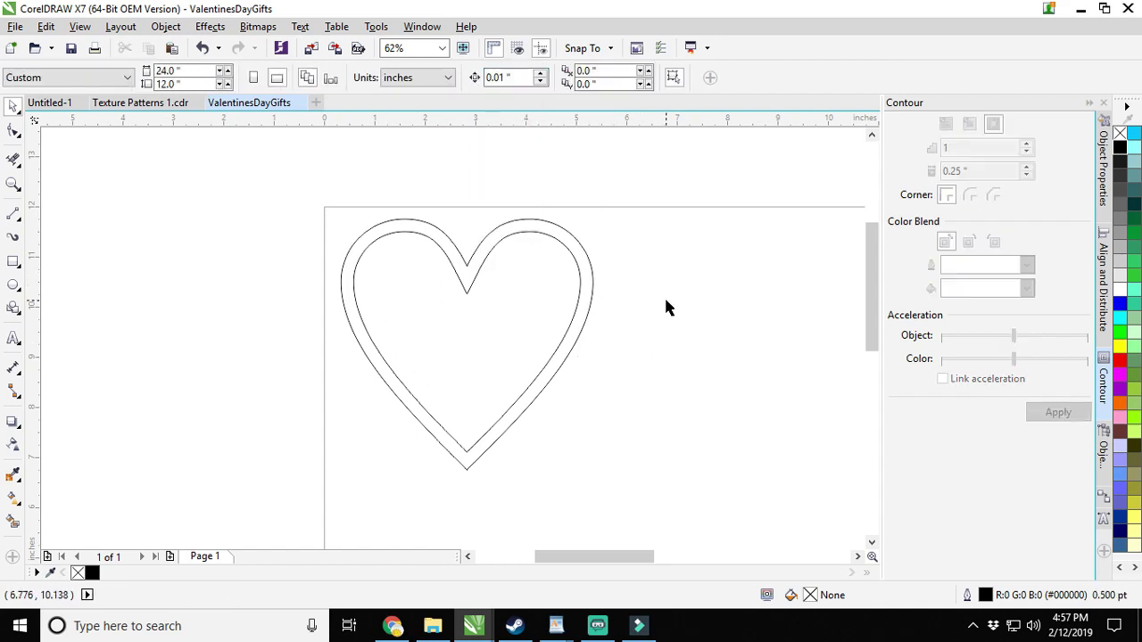
# Convert the inner heart into an empty PowerClip frame.
pyautogui.click(578, 297)
pyautogui.rightClick(579, 298)
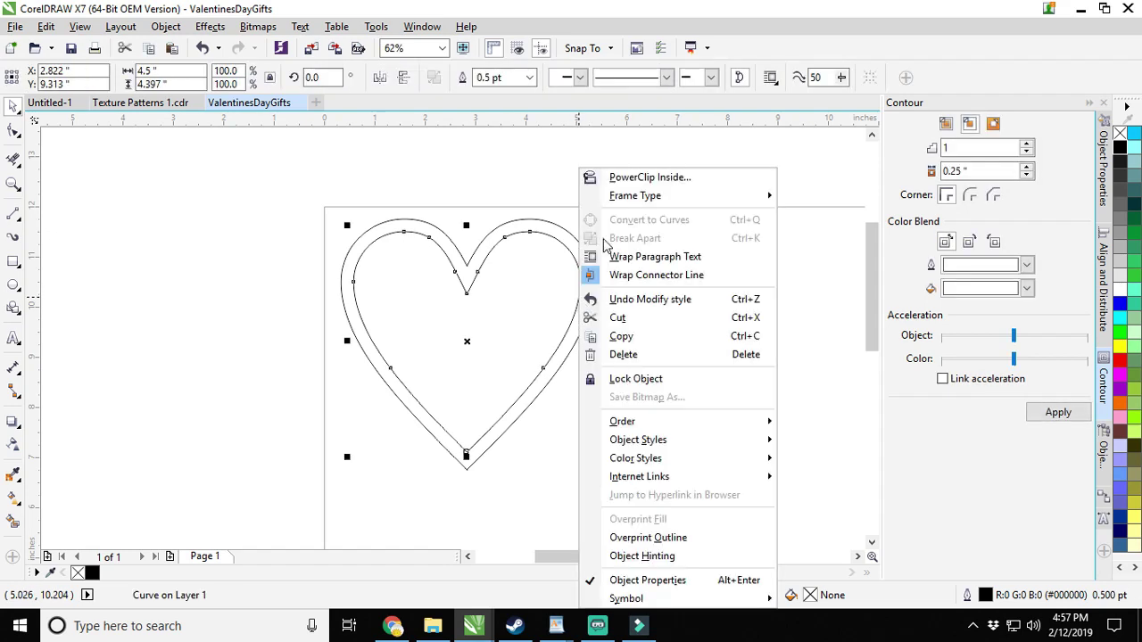
pyautogui.moveTo(633, 198)
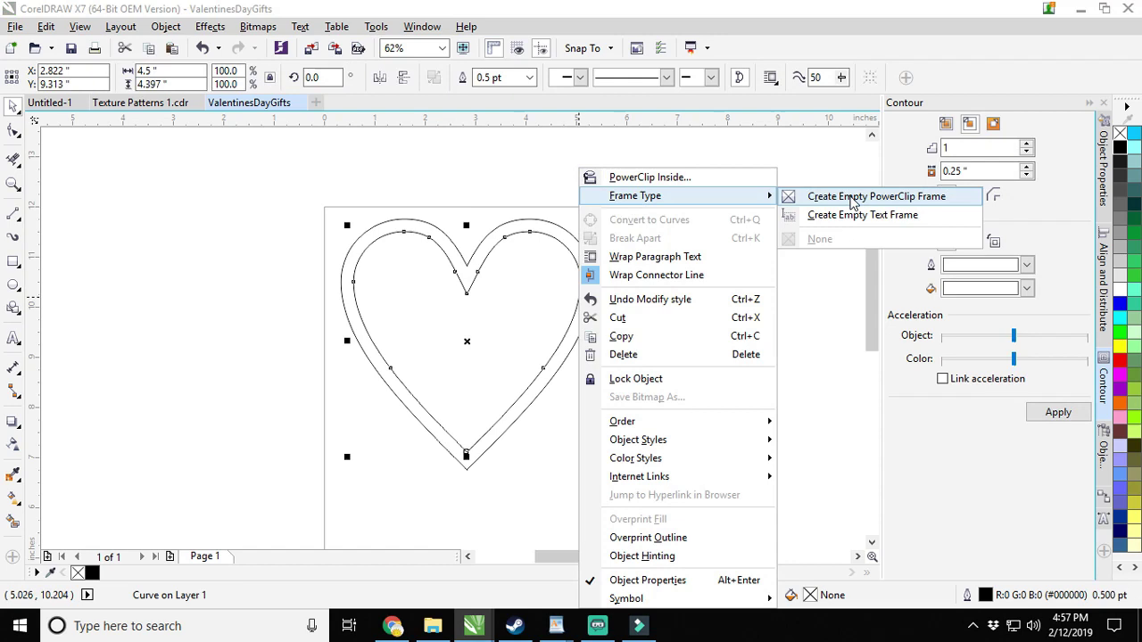
pyautogui.click(853, 198)
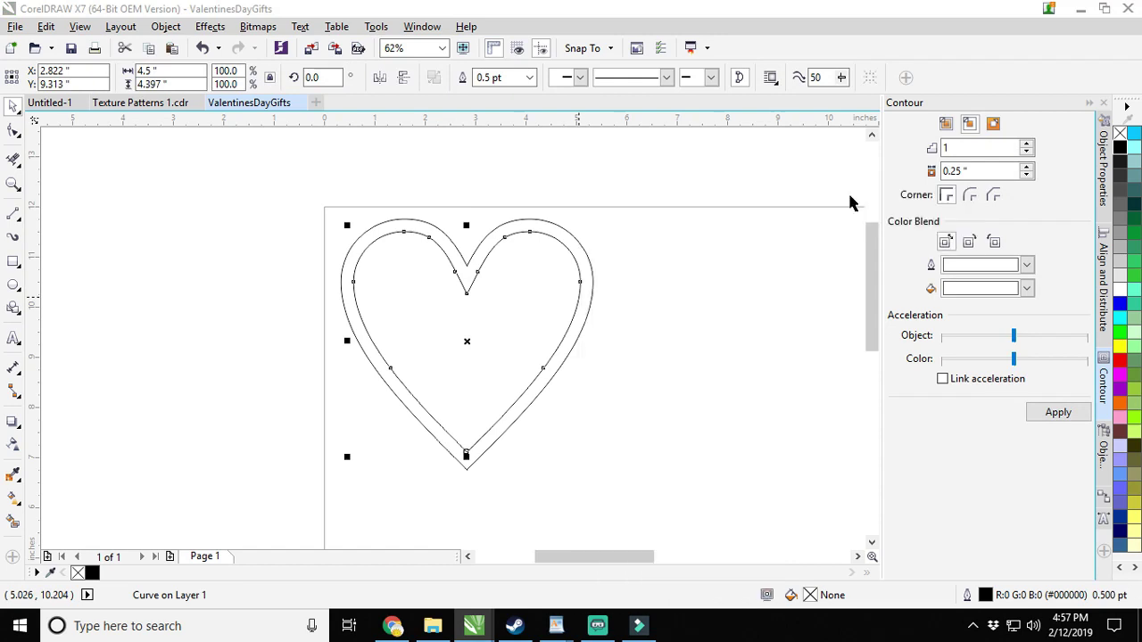
pyautogui.click(752, 352)
pyautogui.moveTo(705, 327); pyautogui.dragTo(629, 323)
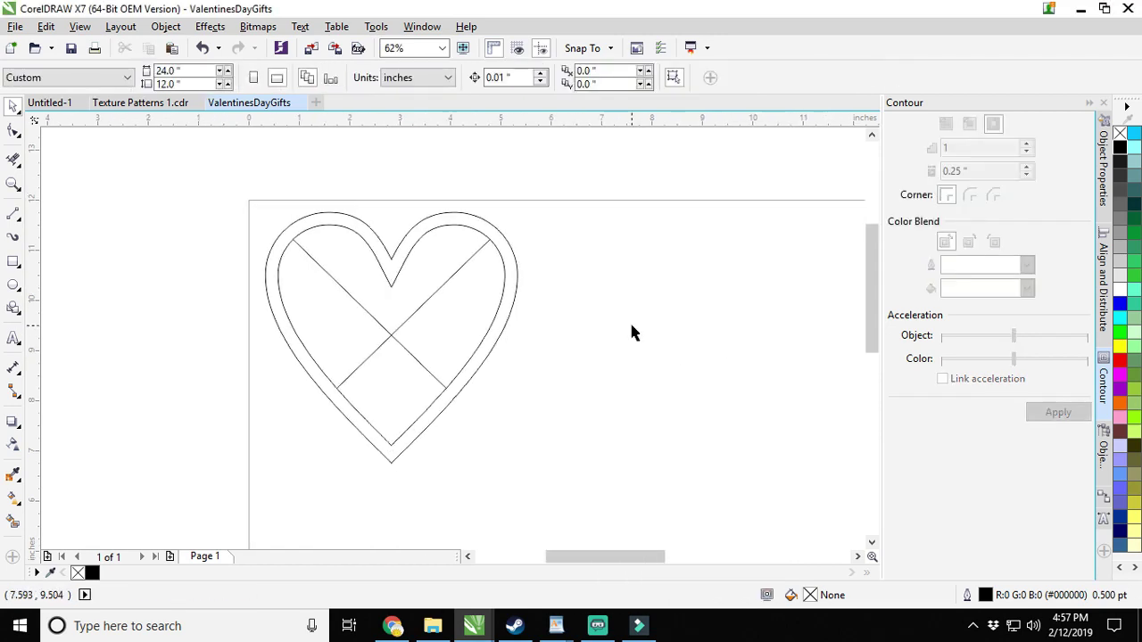
pyautogui.click(139, 105)
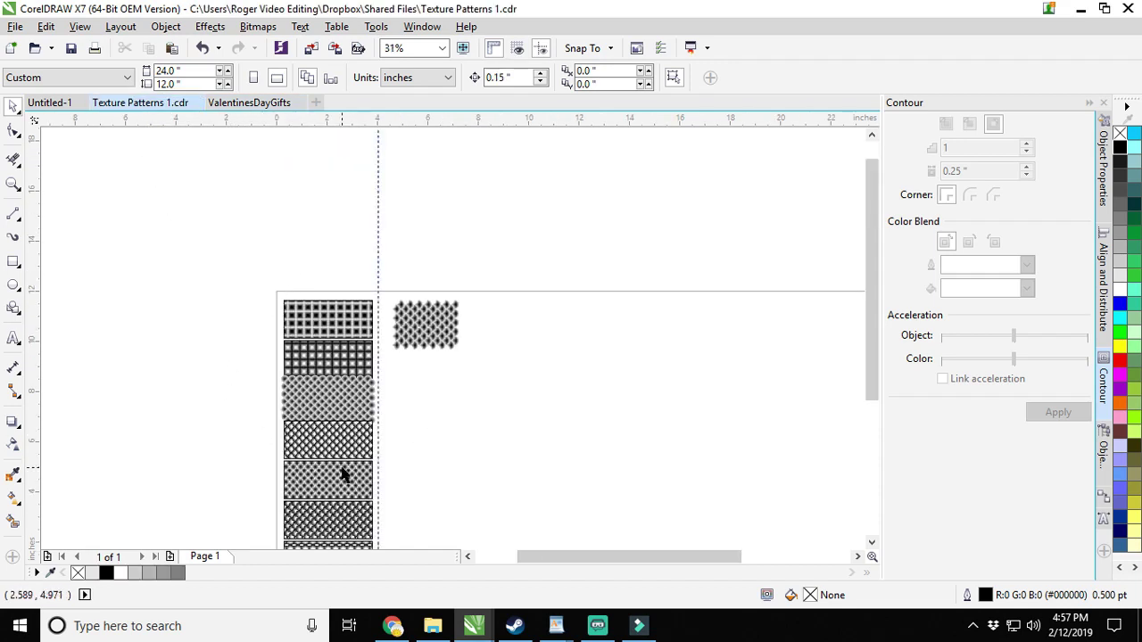
pyautogui.moveTo(437, 466); pyautogui.dragTo(528, 372)
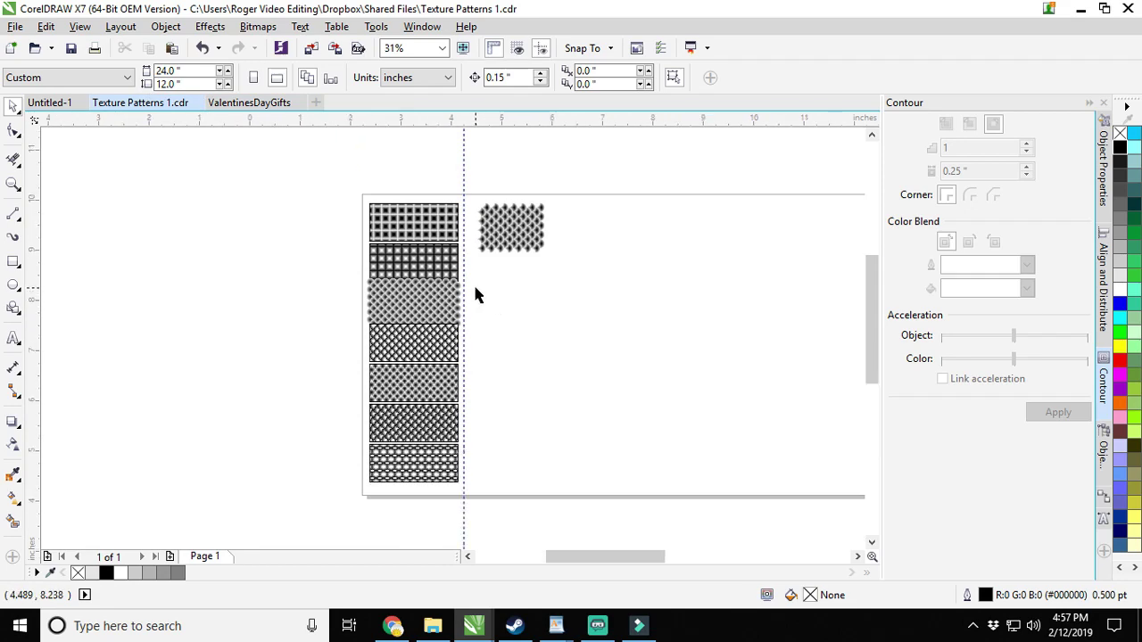
pyautogui.scroll(1, 474, 289)
pyautogui.moveTo(475, 295); pyautogui.dragTo(541, 357)
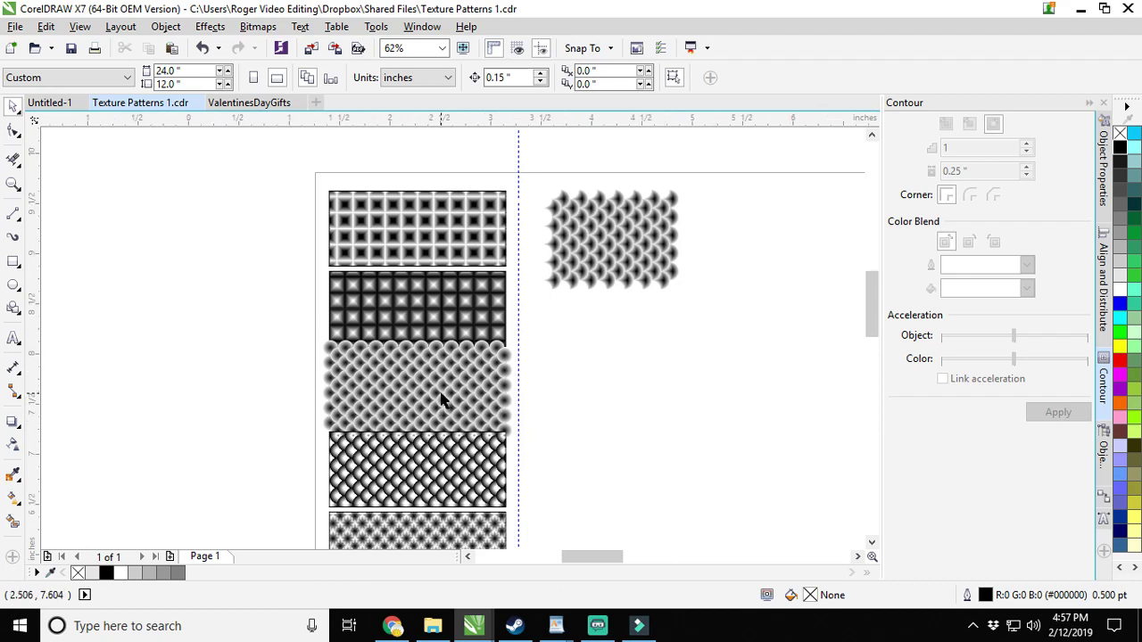
pyautogui.scroll(1, 441, 403)
pyautogui.scroll(-1, 476, 353)
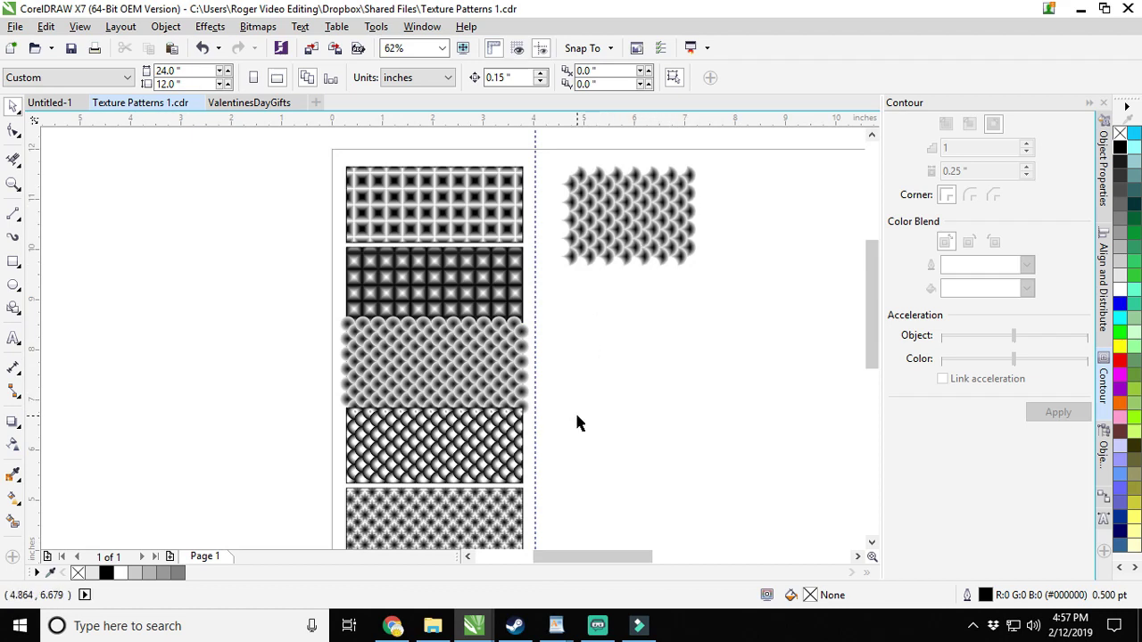
pyautogui.moveTo(577, 416); pyautogui.dragTo(274, 305)
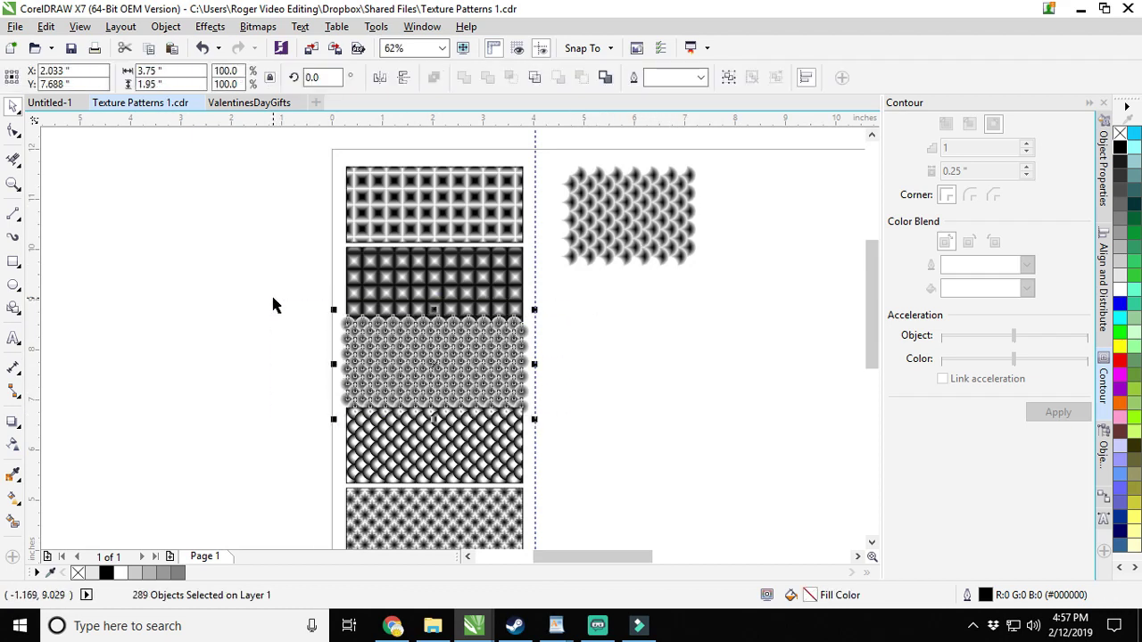
pyautogui.click(254, 104)
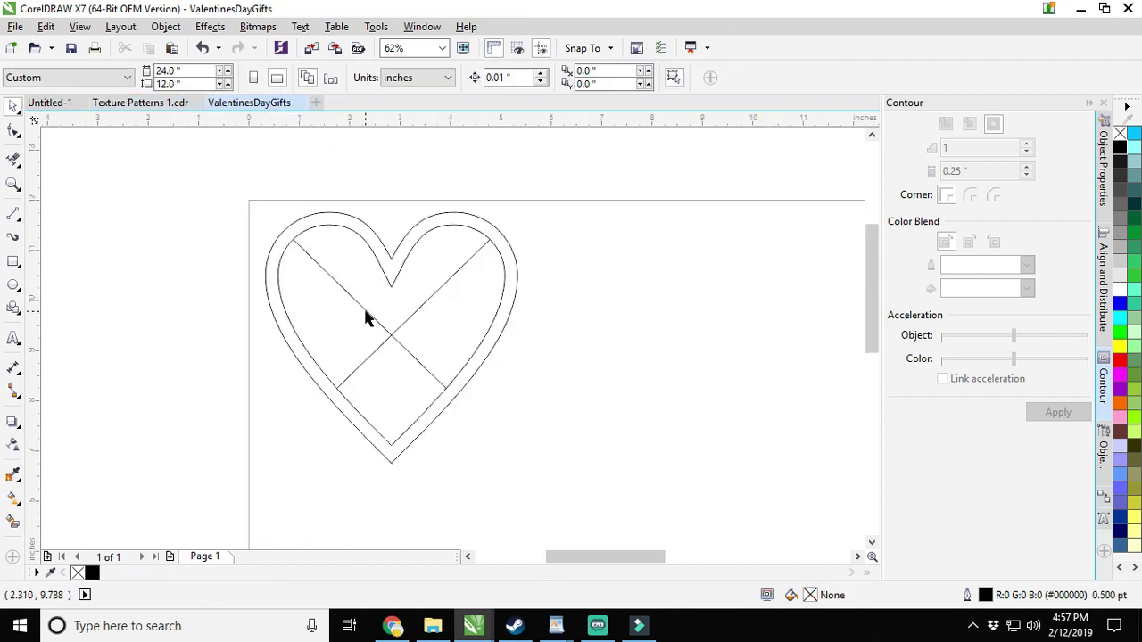
# Edit the heart's PowerClip, paste the scalloped pattern, and rotate it 270°.
pyautogui.click(366, 311)
pyautogui.rightClick(366, 311)
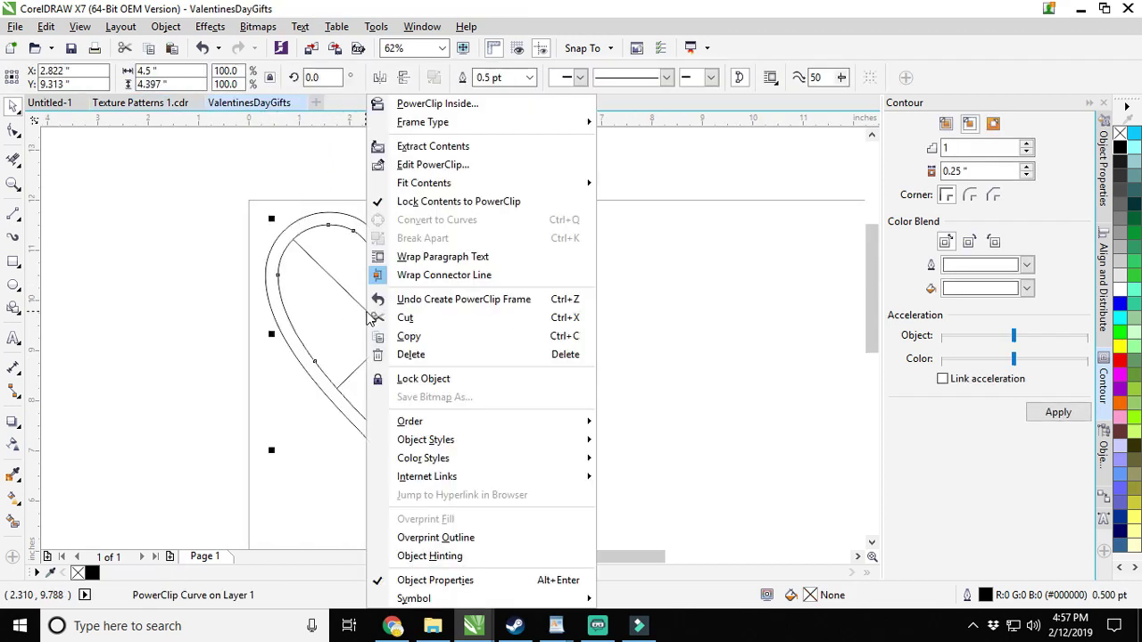
pyautogui.click(412, 164)
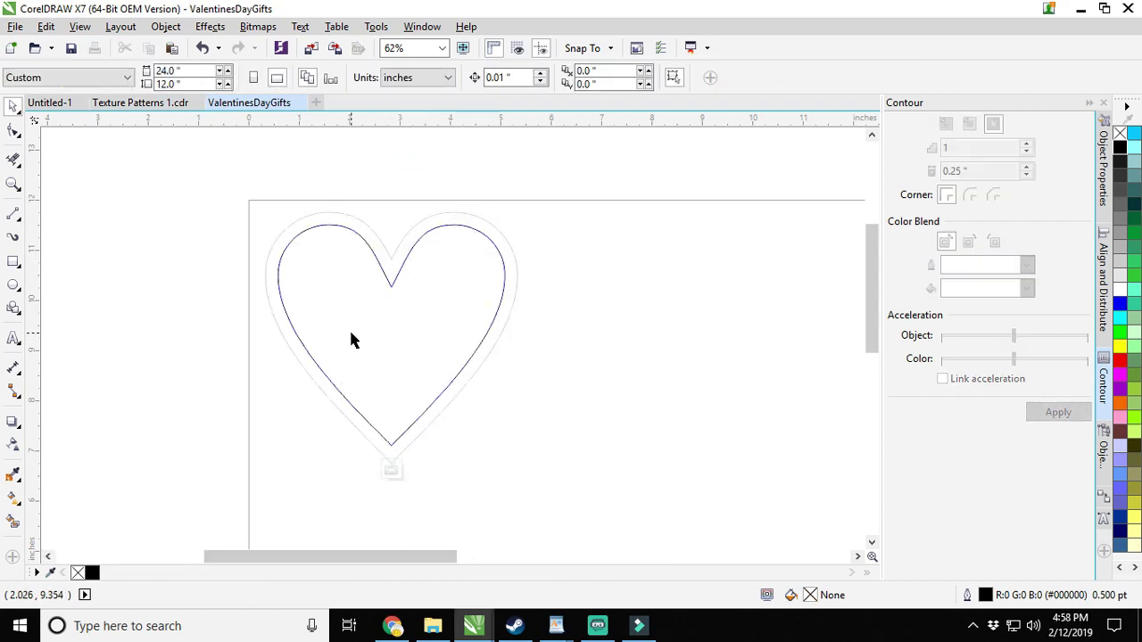
pyautogui.hotkey('ctrl', 'v')
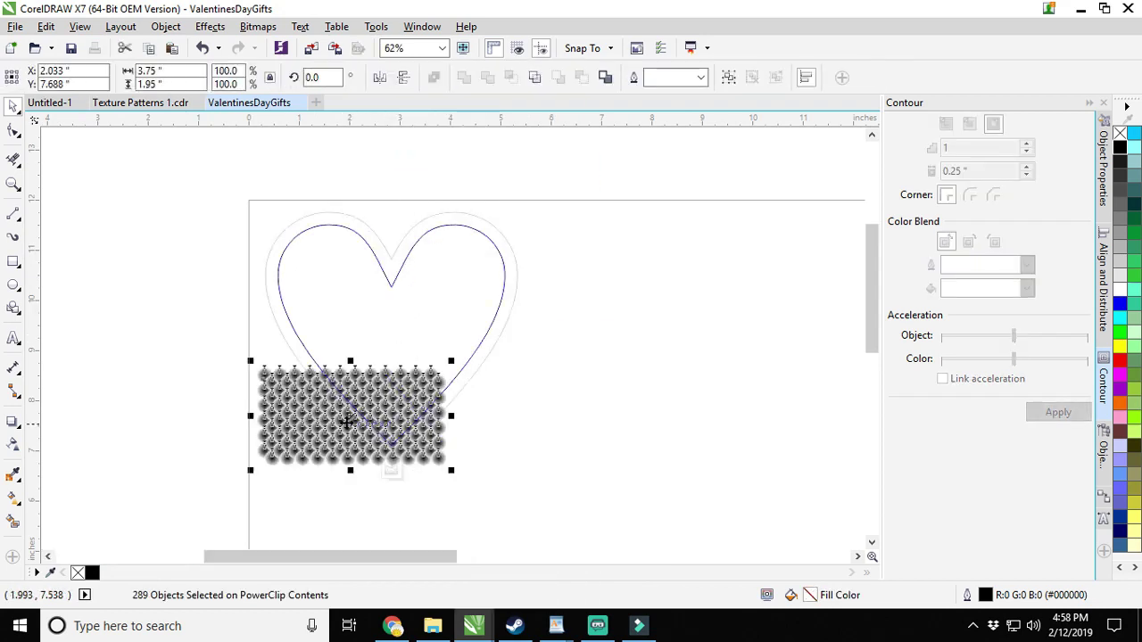
pyautogui.scroll(2, 365, 408)
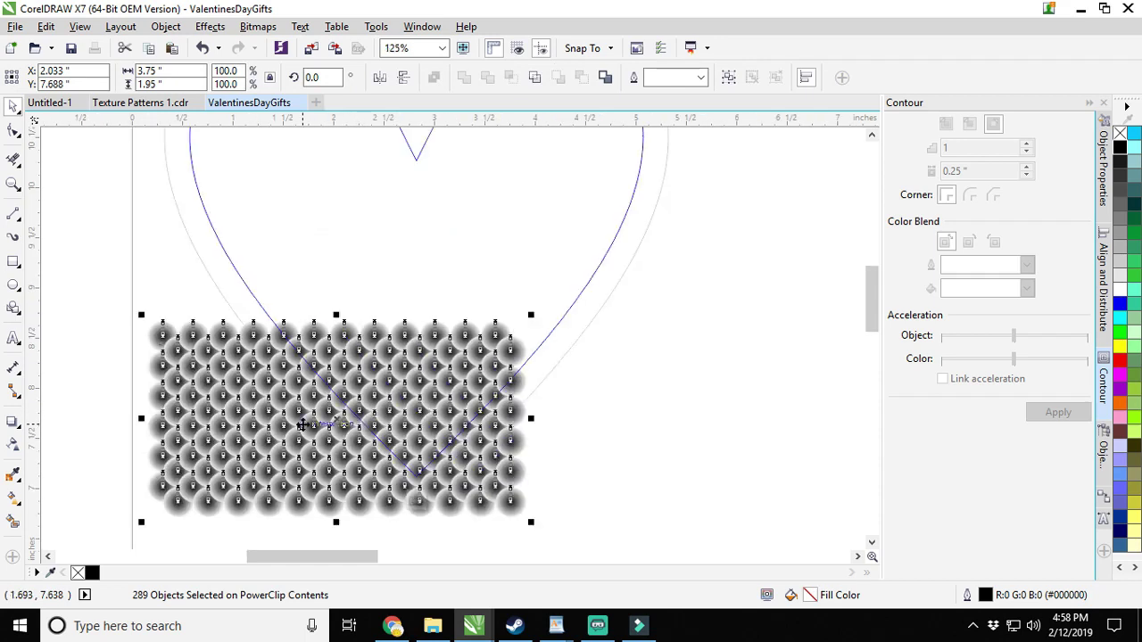
pyautogui.scroll(-2, 361, 399)
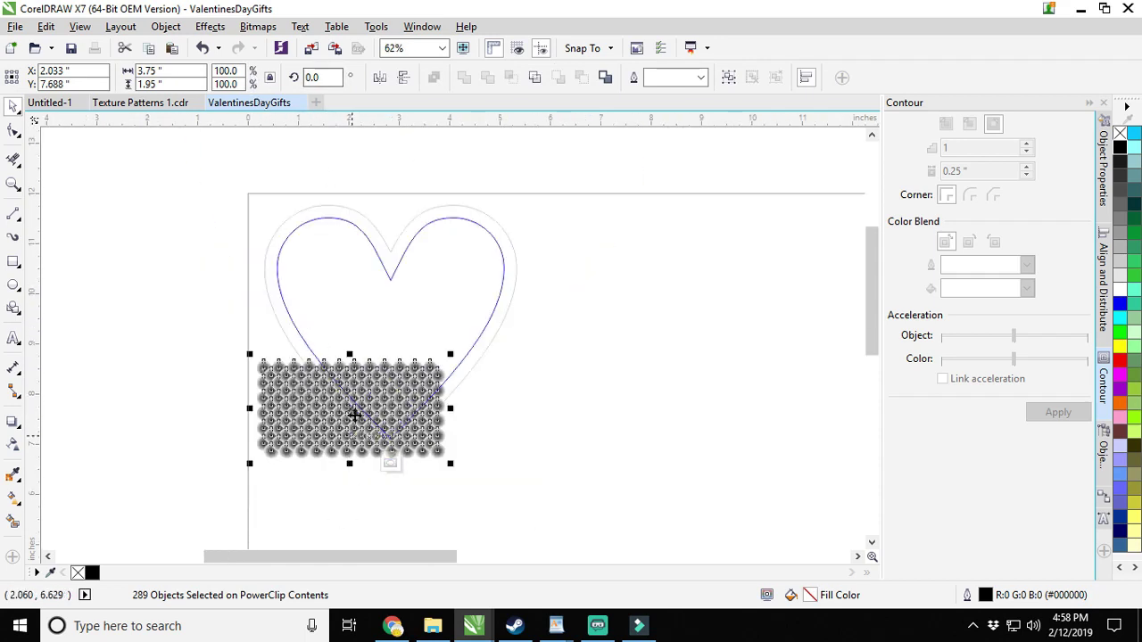
pyautogui.click(285, 81)
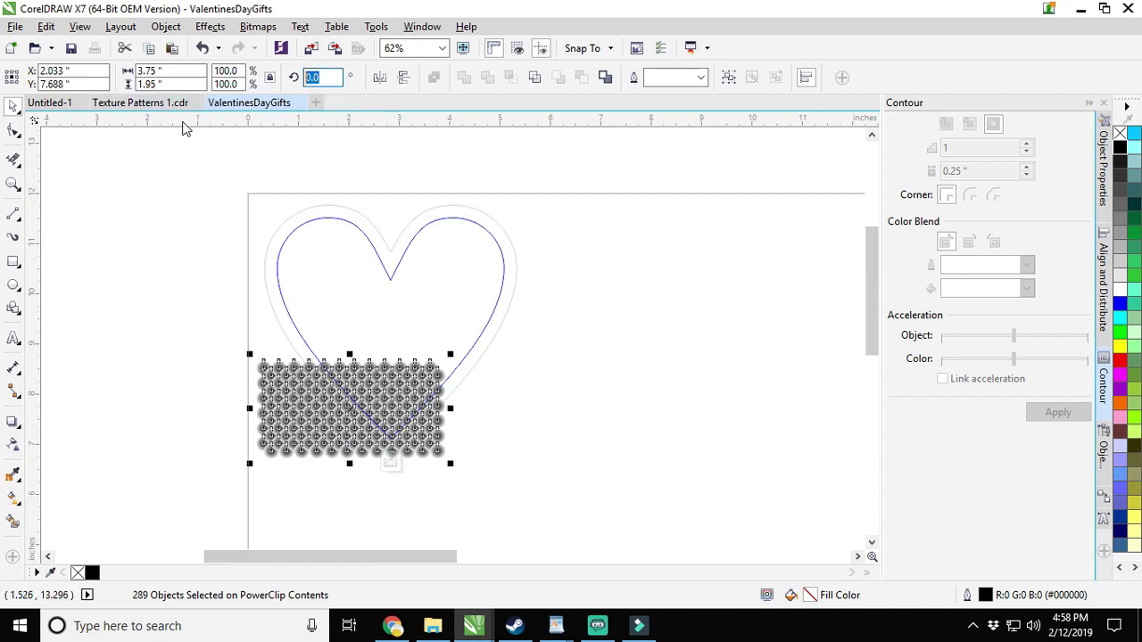
pyautogui.write('270')
pyautogui.press('Return')
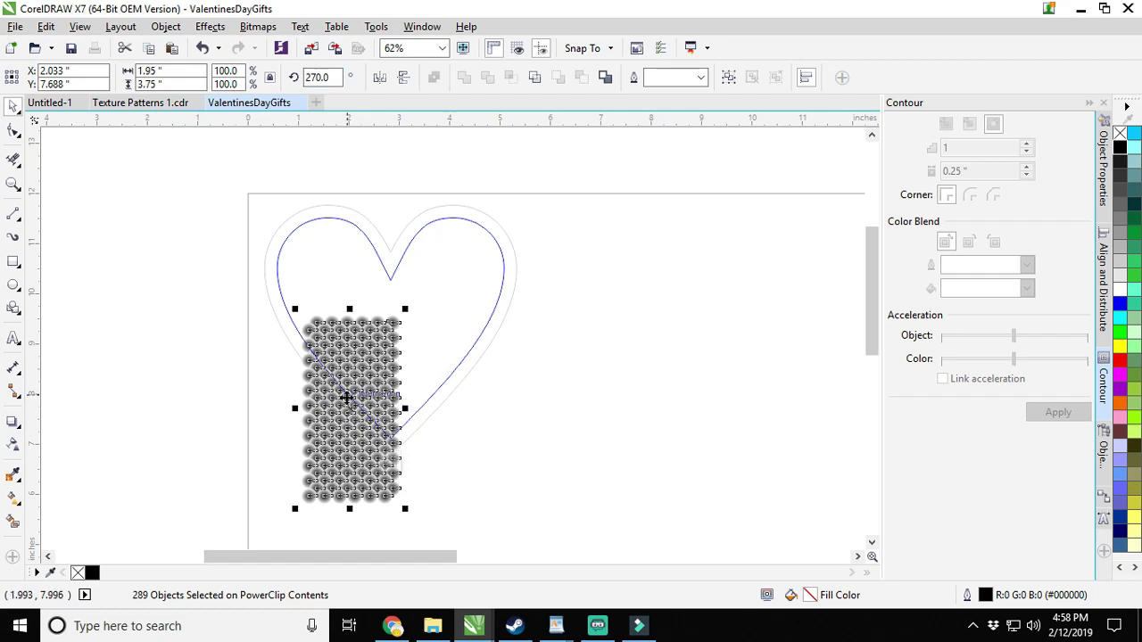
# Position the rotated pattern block over the heart's upper left side.
pyautogui.scroll(2, 355, 396)
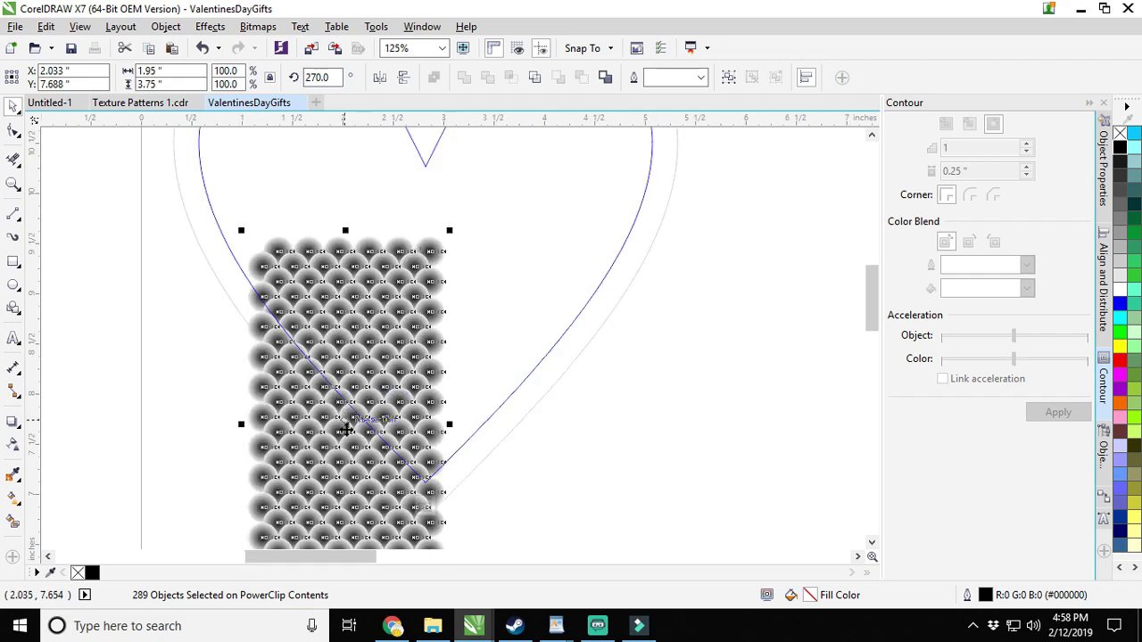
pyautogui.moveTo(342, 400); pyautogui.dragTo(298, 260)
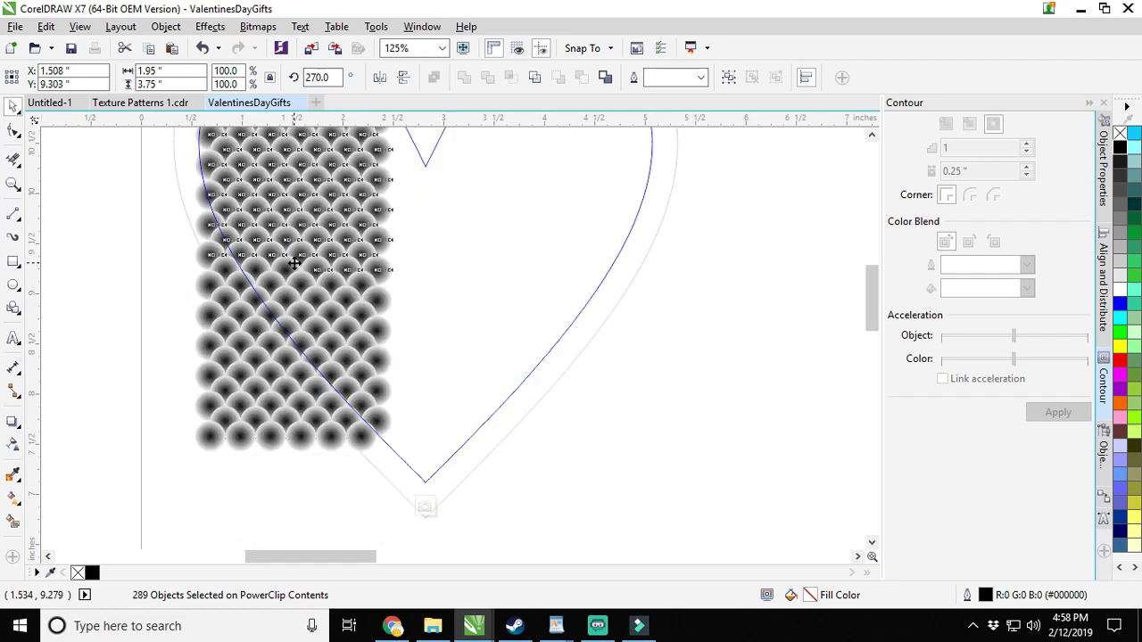
pyautogui.scroll(2, 343, 333)
pyautogui.scroll(4, 344, 333)
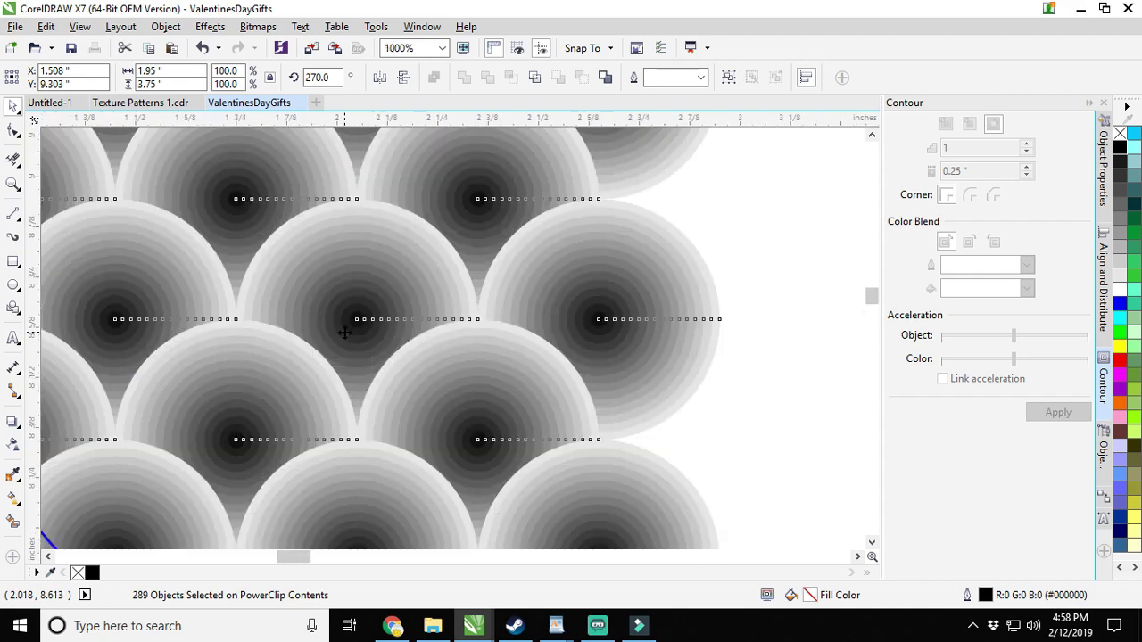
pyautogui.scroll(-10, 343, 333)
pyautogui.moveTo(344, 332); pyautogui.dragTo(461, 416)
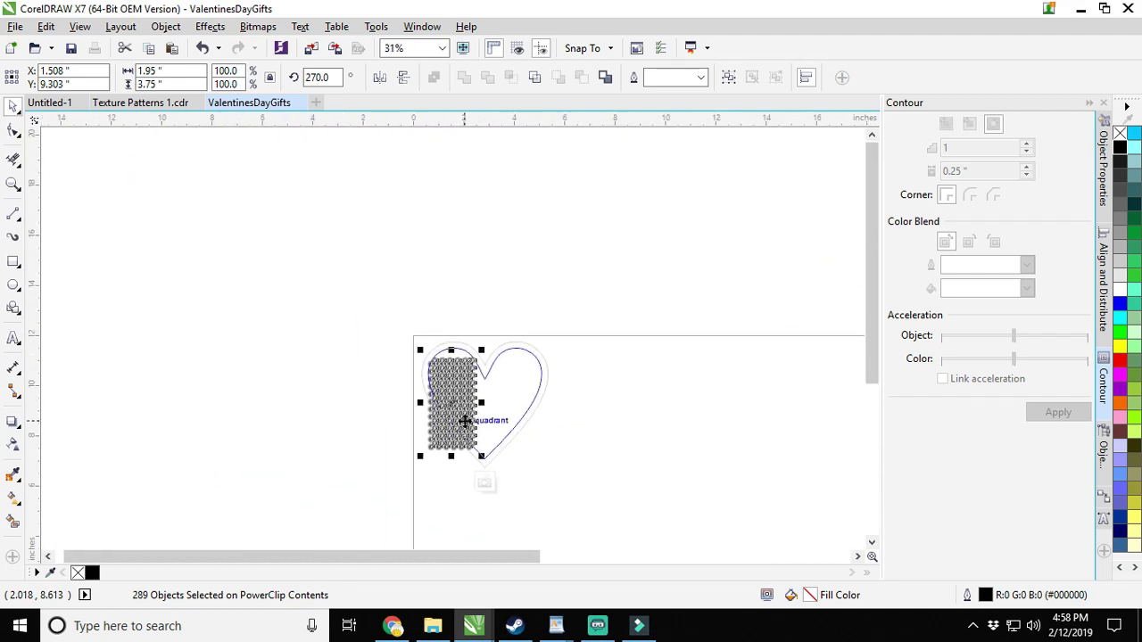
pyautogui.scroll(1, 462, 412)
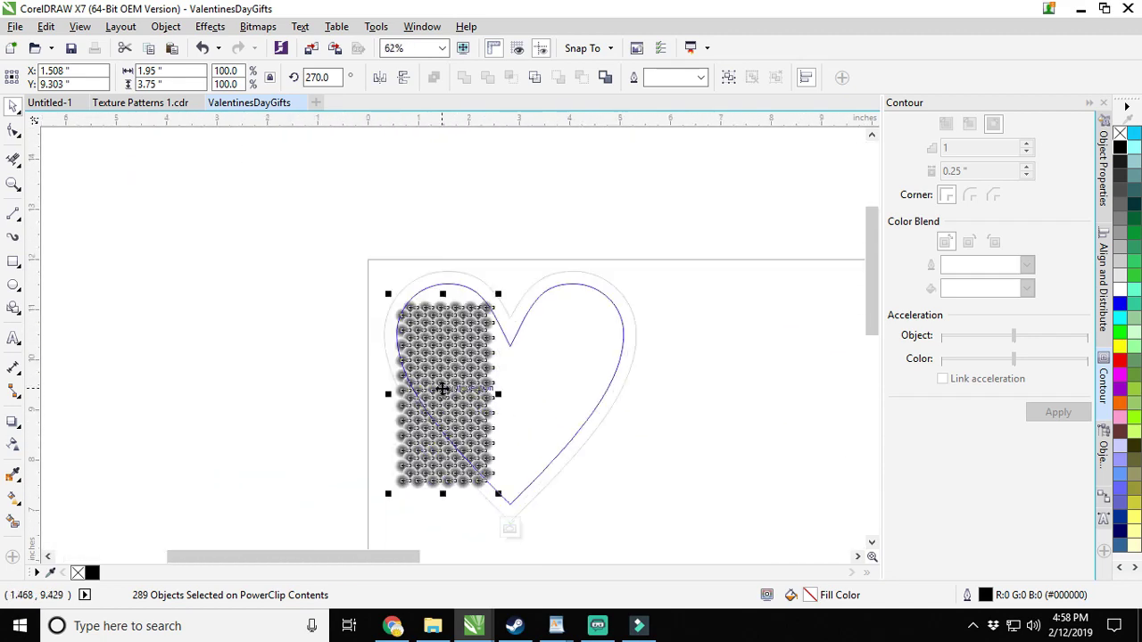
pyautogui.moveTo(441, 387); pyautogui.dragTo(439, 350)
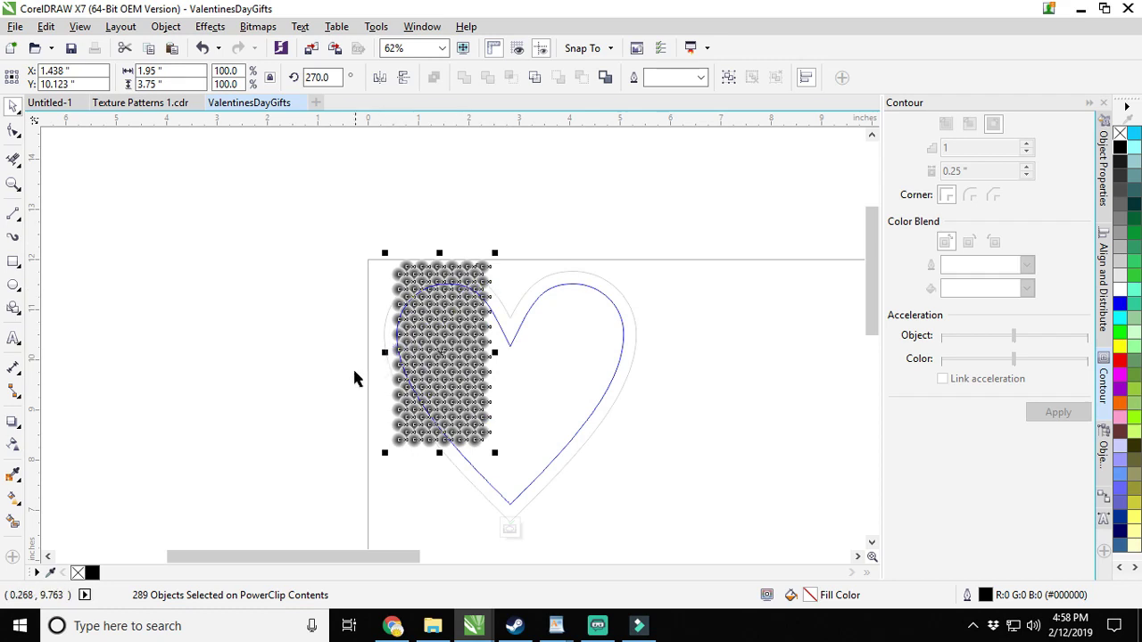
# Set the nudge distance to 0.15 inch.
pyautogui.click(327, 378)
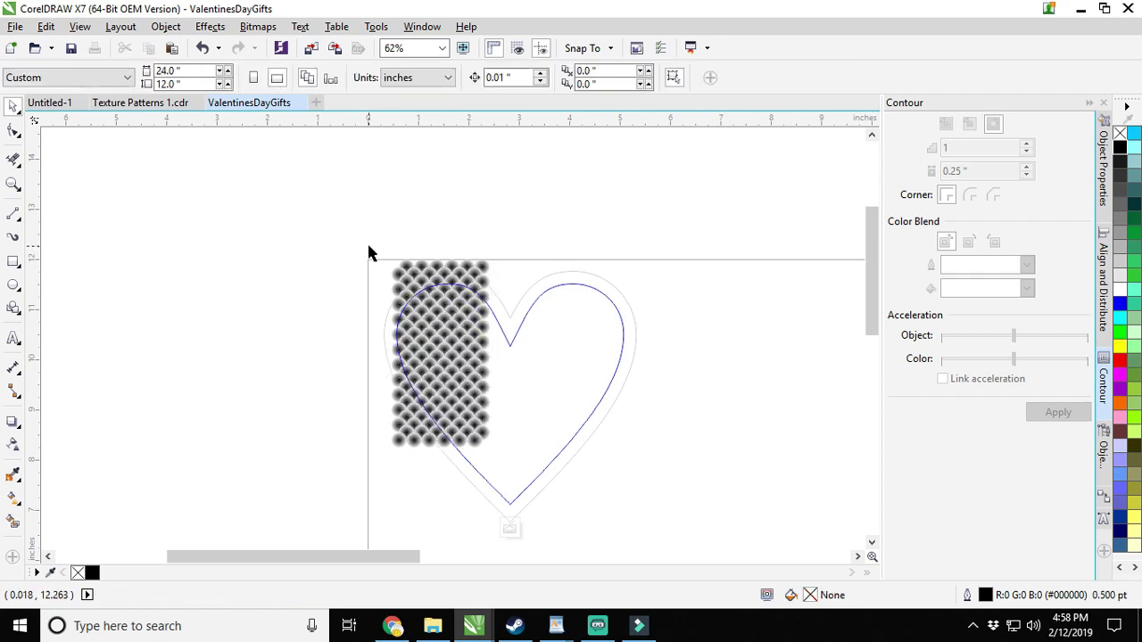
pyautogui.moveTo(368, 246); pyautogui.dragTo(532, 482)
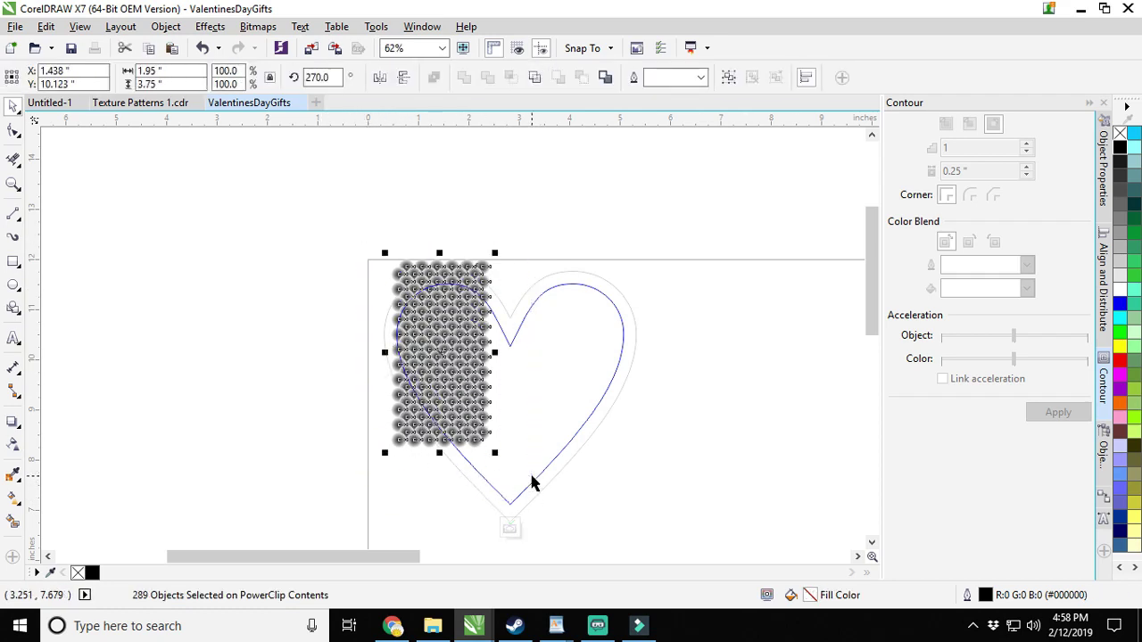
pyautogui.click(675, 327)
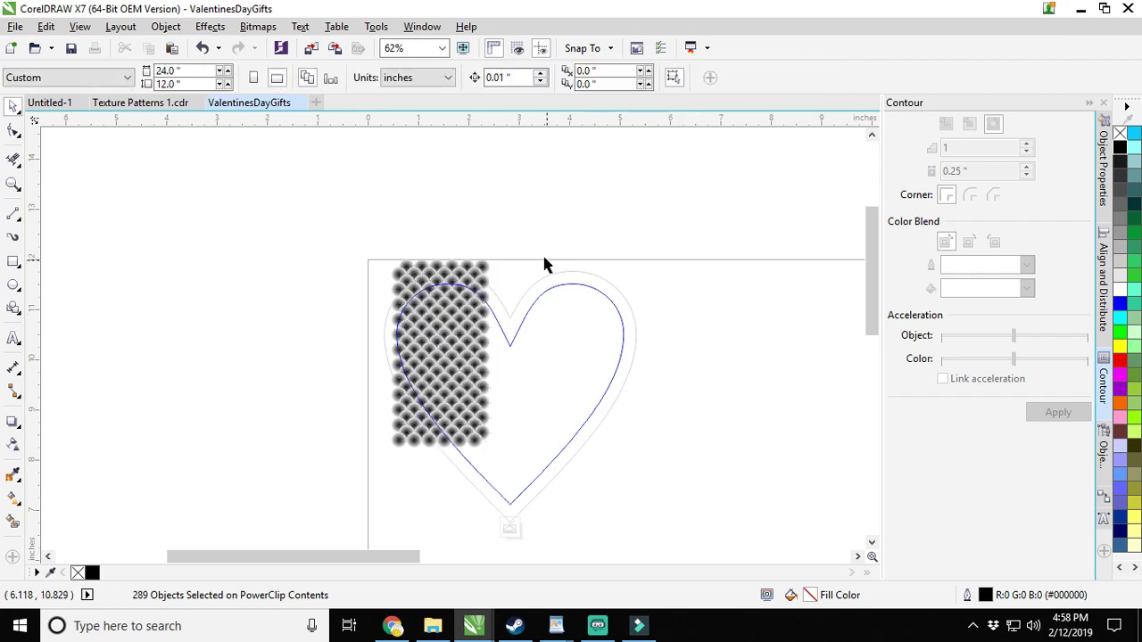
pyautogui.click(516, 79)
pyautogui.write('.15')
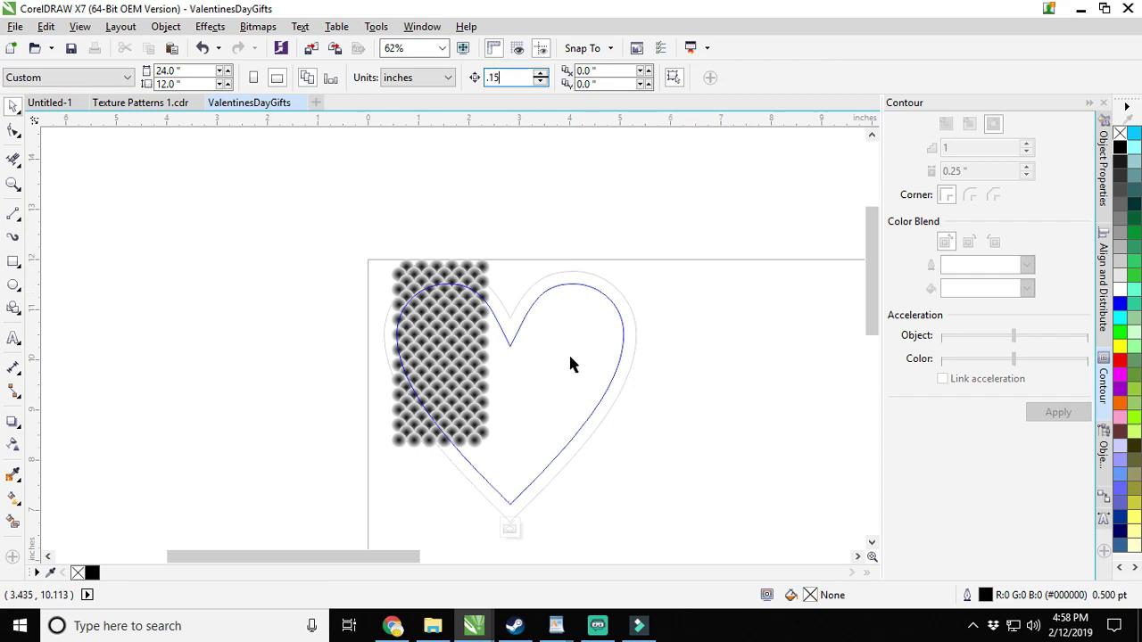
# Marquee-select the whole 289-object pattern block again.
pyautogui.click(483, 288)
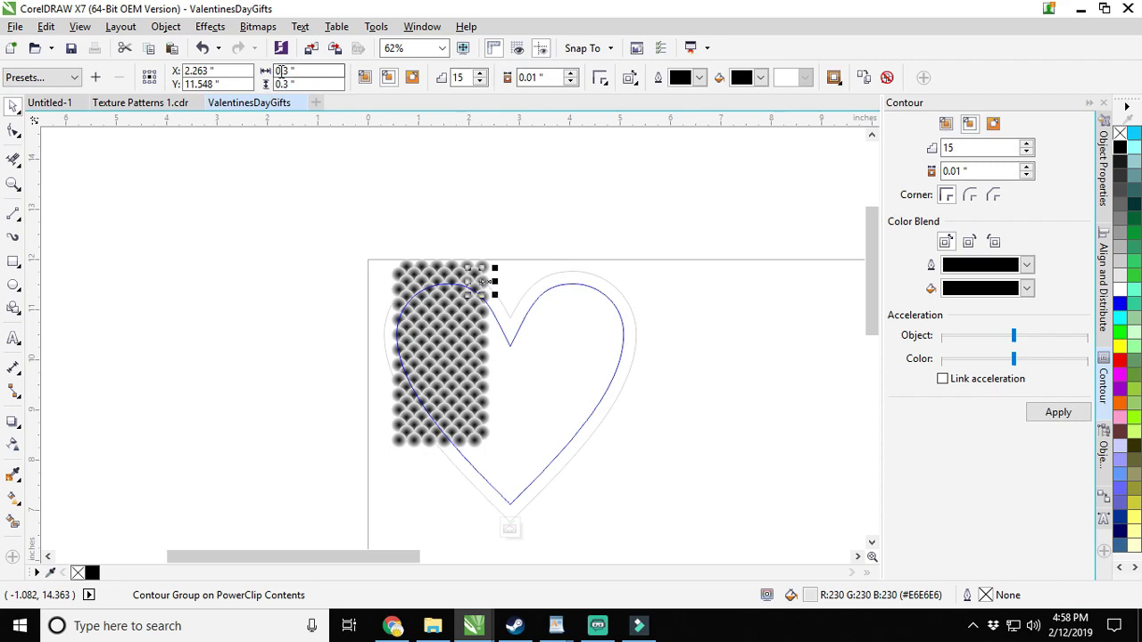
pyautogui.click(553, 175)
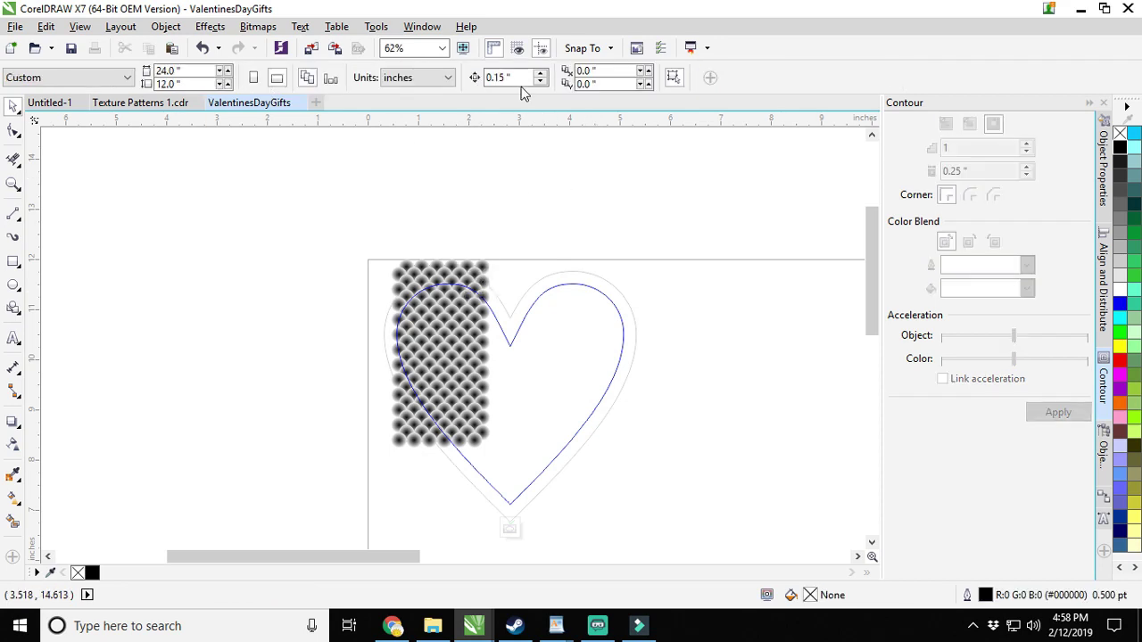
pyautogui.moveTo(377, 234); pyautogui.dragTo(534, 456)
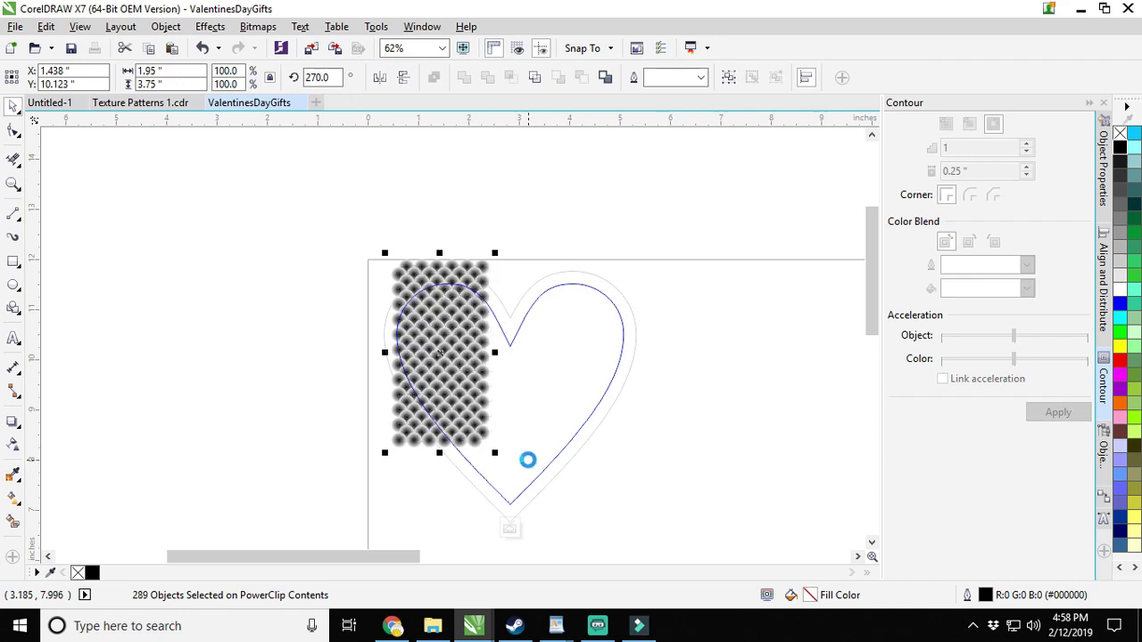
# Duplicate and nudge the pattern to cover the whole heart, then finish the PowerClip edit.
pyautogui.press('Right')
pyautogui.press('Right')
pyautogui.press('Right')
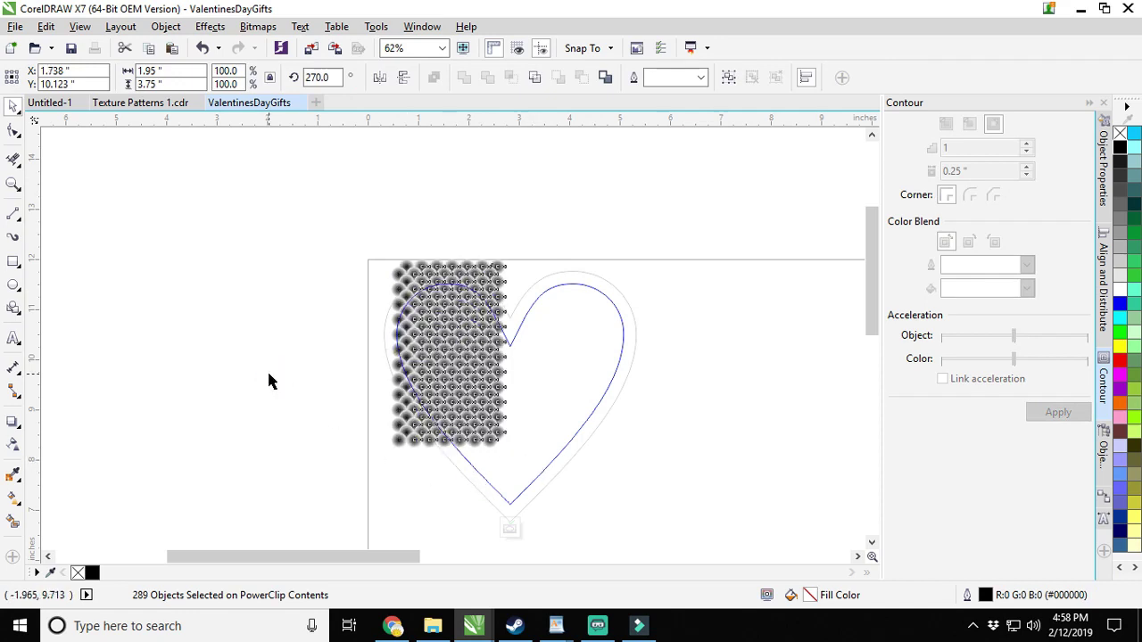
pyautogui.press('KP_Add')
pyautogui.press('Right')
pyautogui.press('Right')
pyautogui.press('Right')
pyautogui.press('Right')
pyautogui.press('Right')
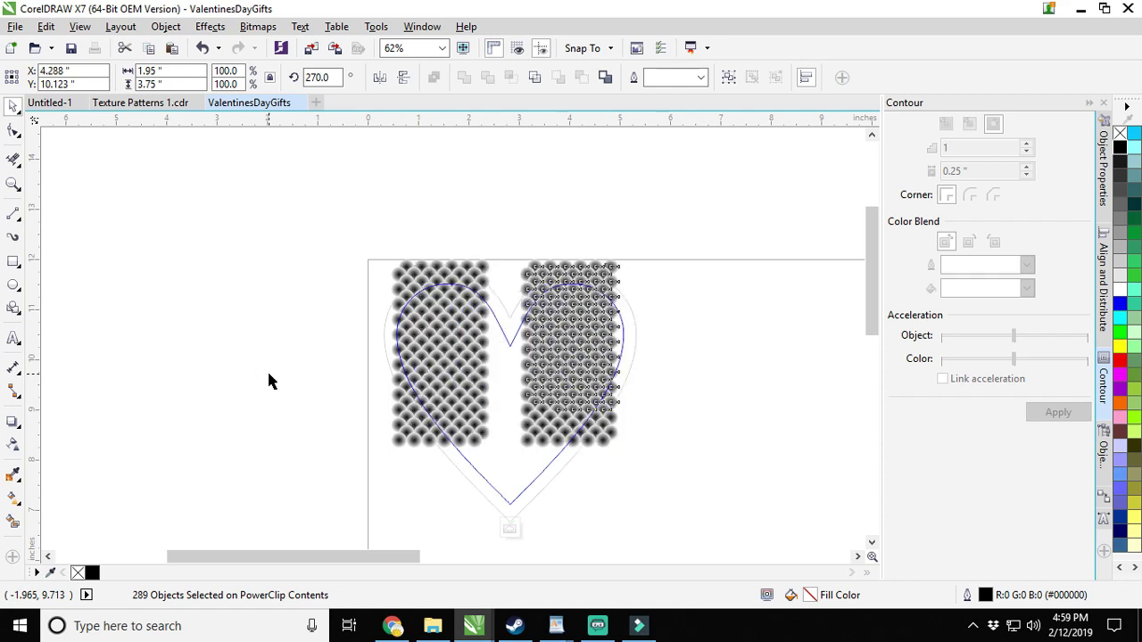
pyautogui.press('Left')
pyautogui.press('Left')
pyautogui.press('Left')
pyautogui.press('Left')
pyautogui.press('Left')
pyautogui.press('Left')
pyautogui.press('Left')
pyautogui.press('Left')
pyautogui.press('Left')
pyautogui.press('Left')
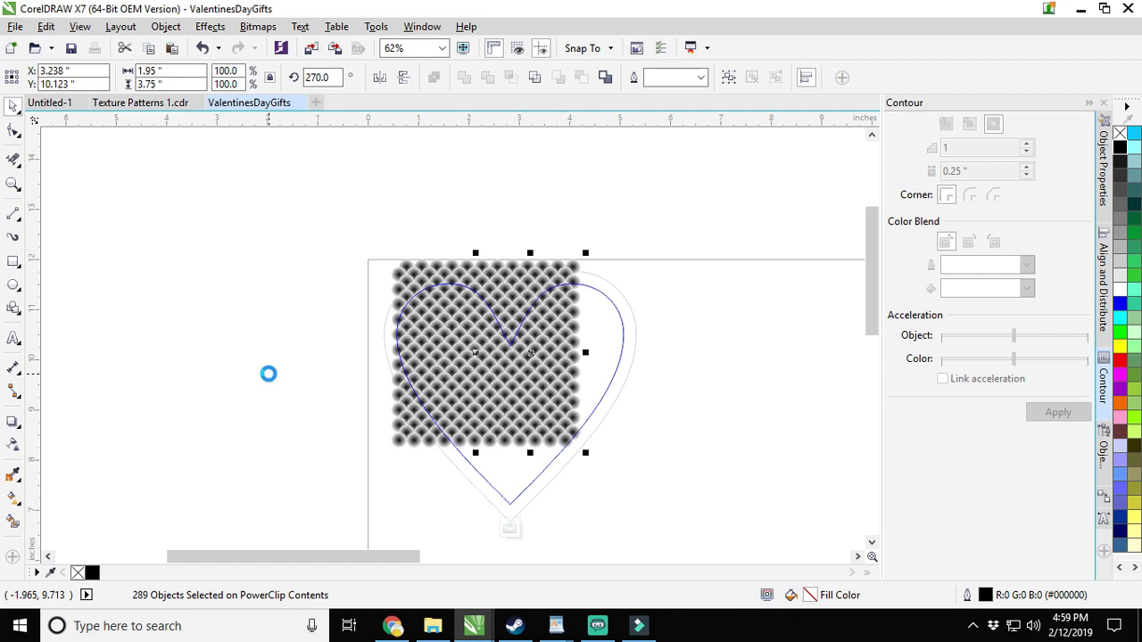
pyautogui.press('Right')
pyautogui.press('Right')
pyautogui.press('Right')
pyautogui.press('Right')
pyautogui.press('Right')
pyautogui.press('Right')
pyautogui.press('Right')
pyautogui.press('Right')
pyautogui.press('Right')
pyautogui.press('Right')
pyautogui.press('Right')
pyautogui.press('Right')
pyautogui.press('Right')
pyautogui.press('Right')
pyautogui.press('Right')
pyautogui.press('Right')
pyautogui.press('Right')
pyautogui.press('Right')
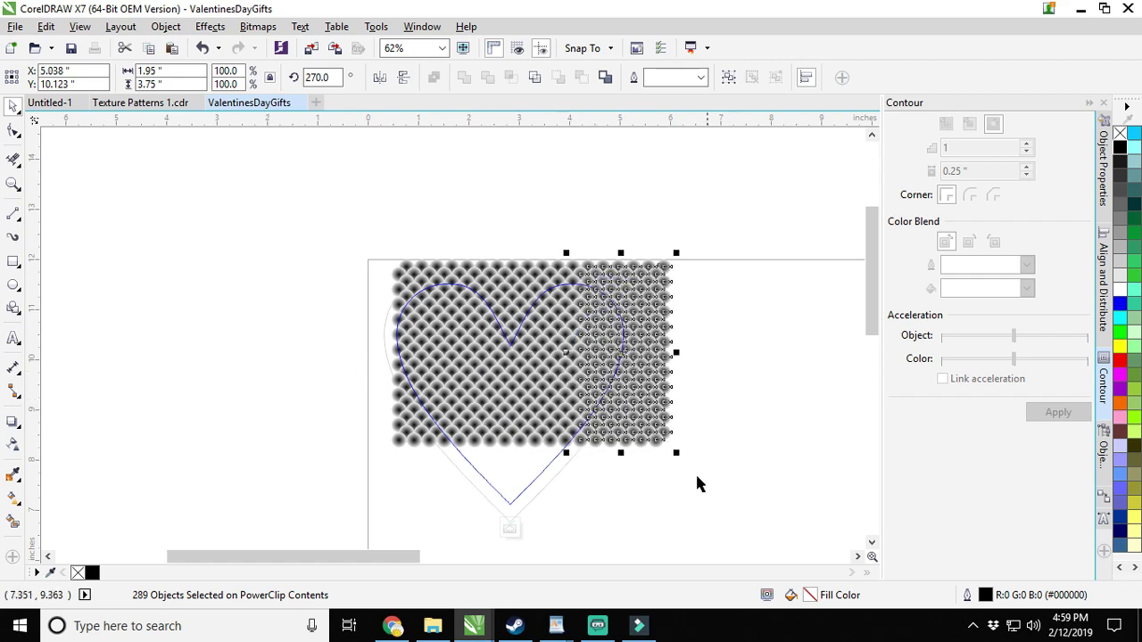
pyautogui.click(705, 475)
pyautogui.moveTo(741, 479); pyautogui.dragTo(331, 355)
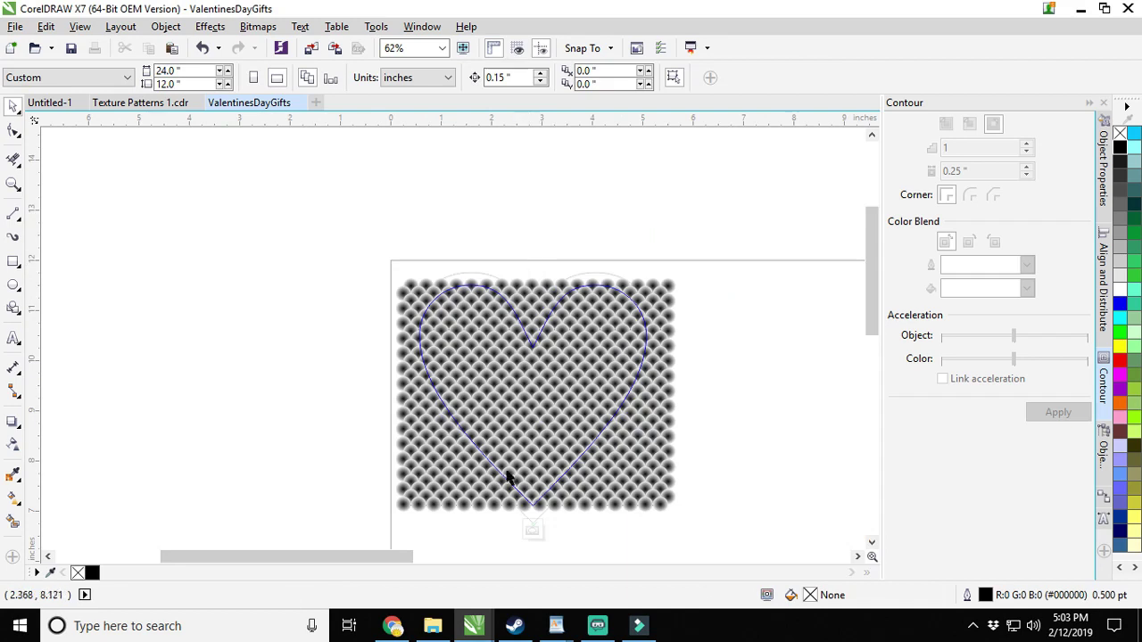
pyautogui.click(533, 530)
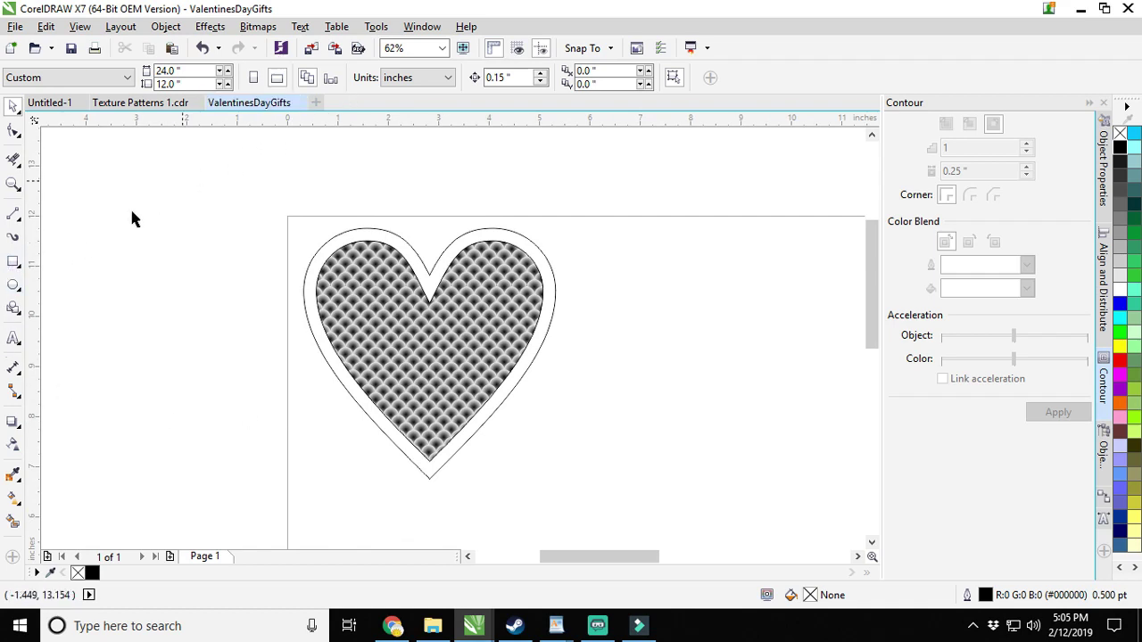
# Draw a 0.5 × 0.5 inch heart beside the big heart and fill it white.
pyautogui.click(15, 309)
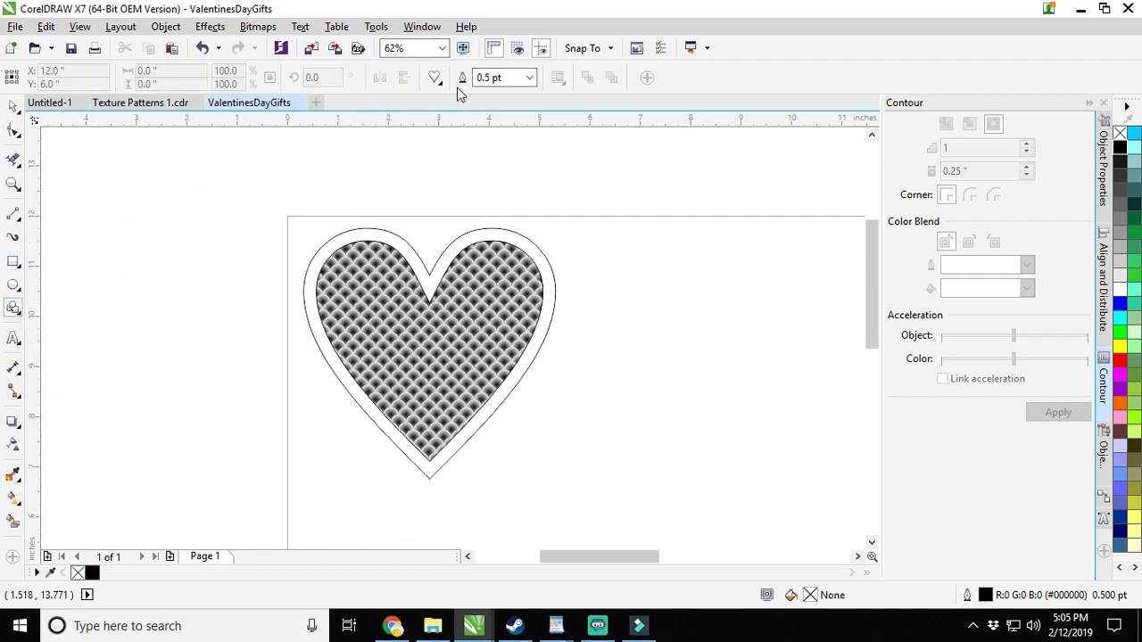
pyautogui.click(434, 78)
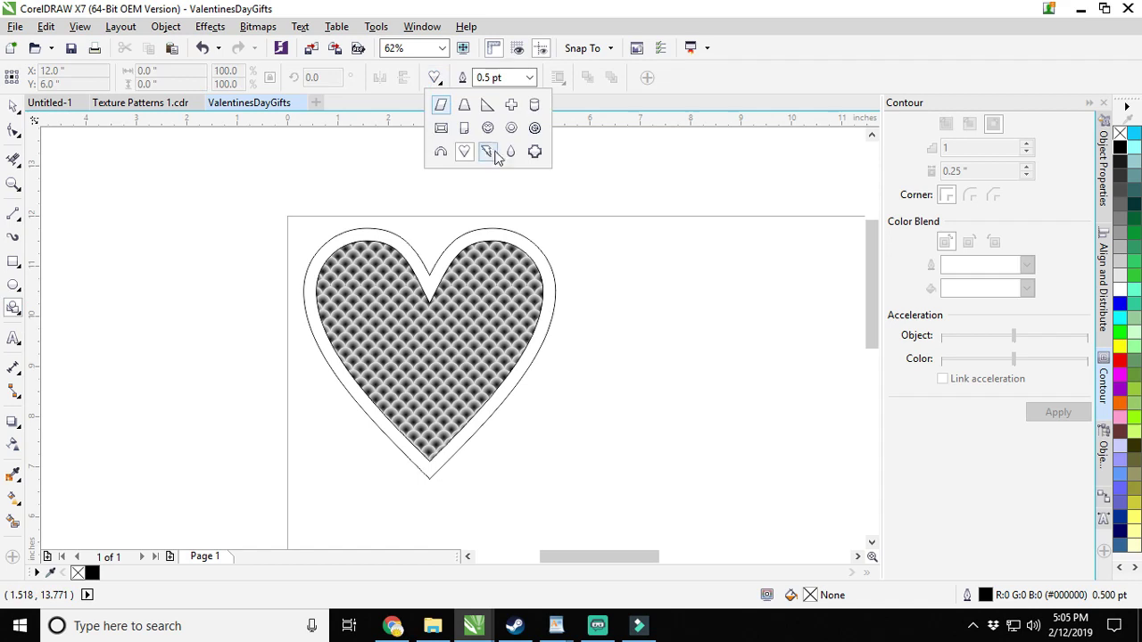
pyautogui.click(465, 153)
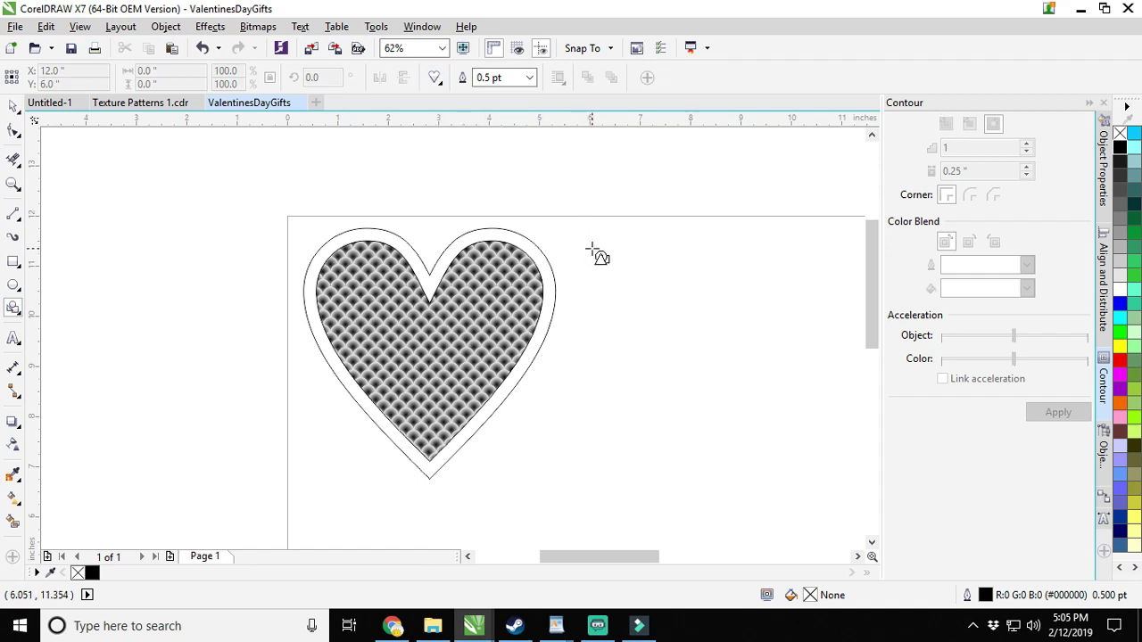
pyautogui.moveTo(593, 250); pyautogui.dragTo(622, 277)
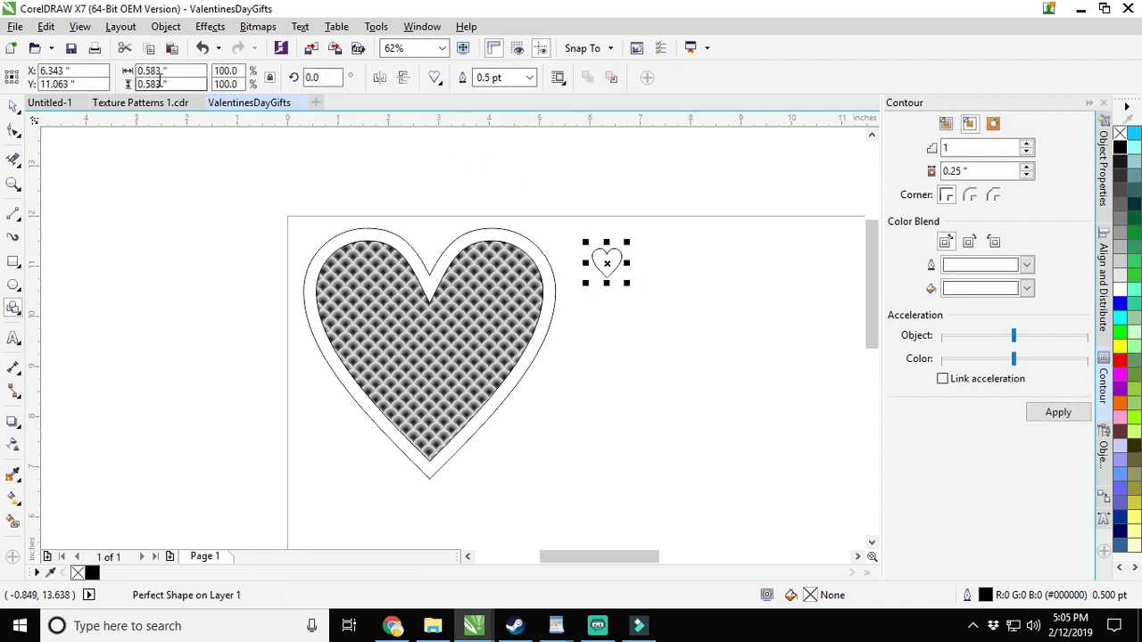
pyautogui.click(151, 70)
pyautogui.write('0.5')
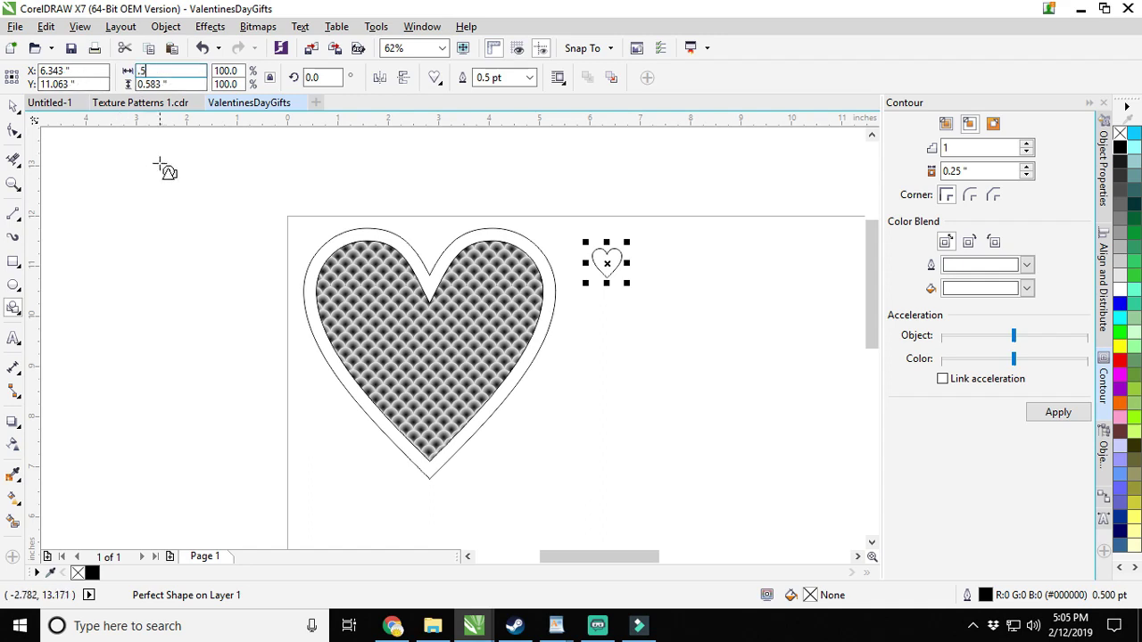
pyautogui.press('Return')
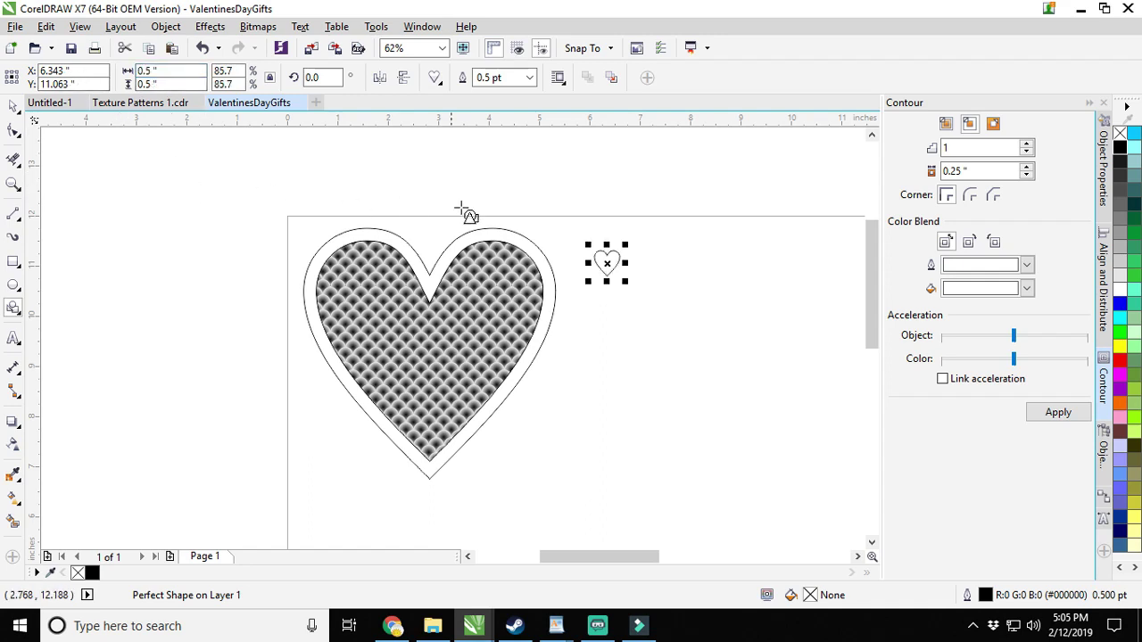
pyautogui.click(1120, 291)
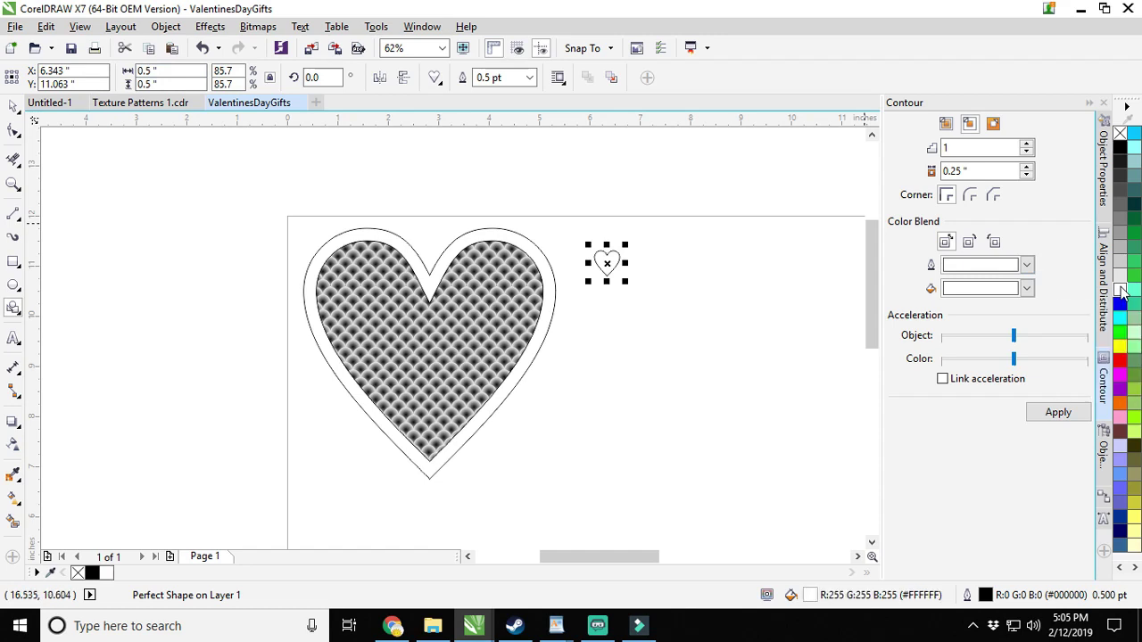
pyautogui.click(15, 107)
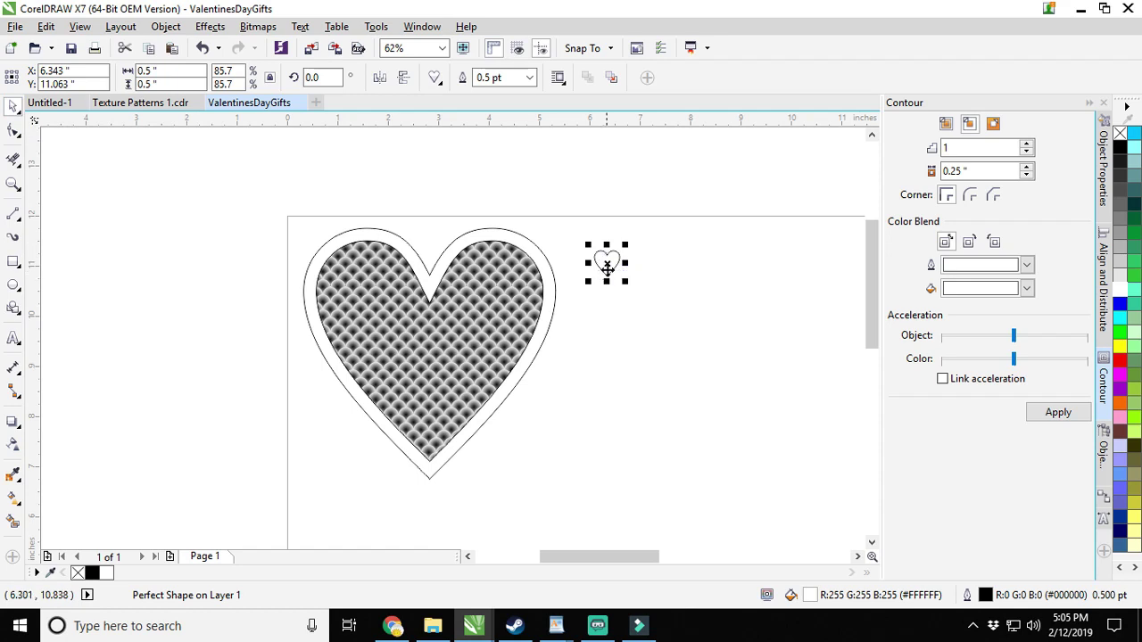
# Place eight copies of the small white heart across the patterned heart.
pyautogui.moveTo(607, 264); pyautogui.dragTo(347, 276)
pyautogui.scroll(2, 347, 276)
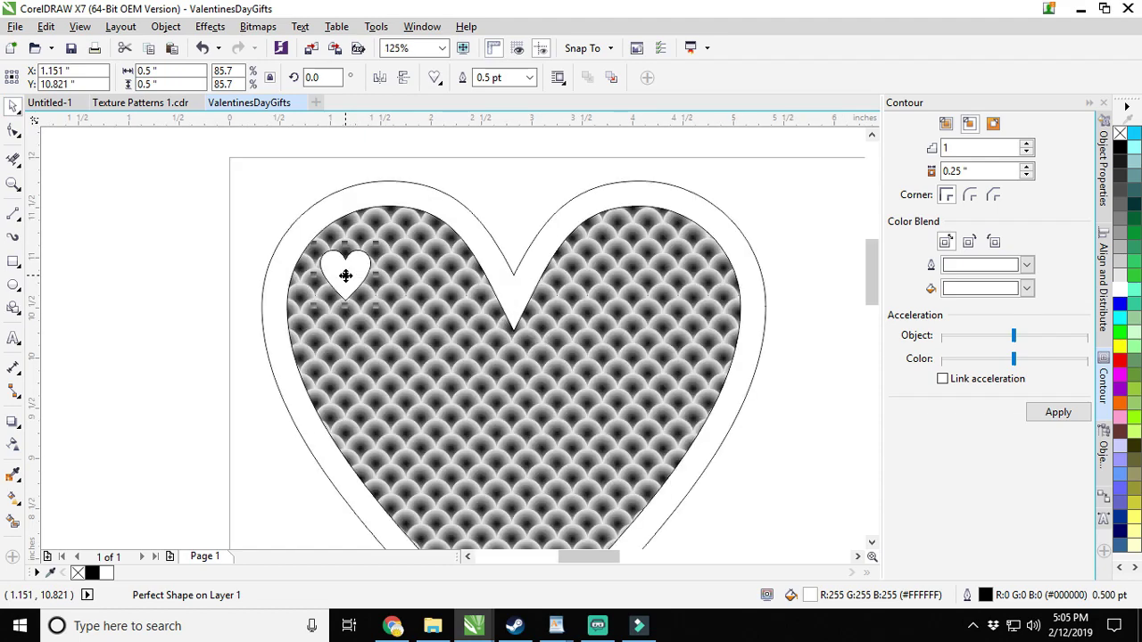
pyautogui.scroll(4, 347, 276)
pyautogui.scroll(-6, 347, 275)
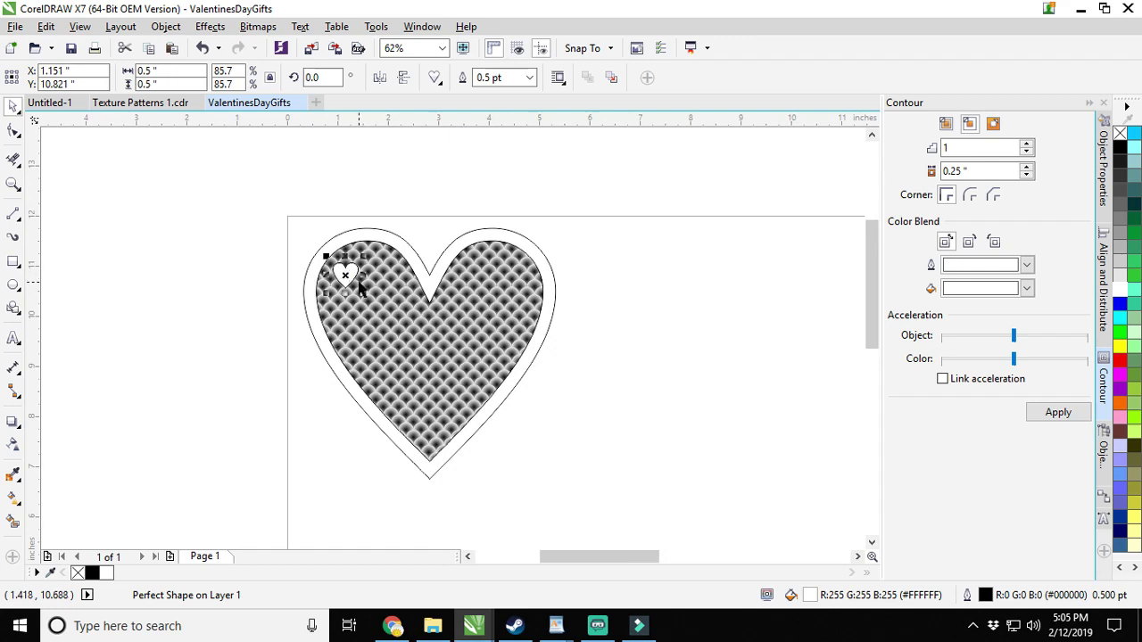
pyautogui.moveTo(343, 274); pyautogui.dragTo(508, 278)
pyautogui.hotkey('ctrl', 'v')
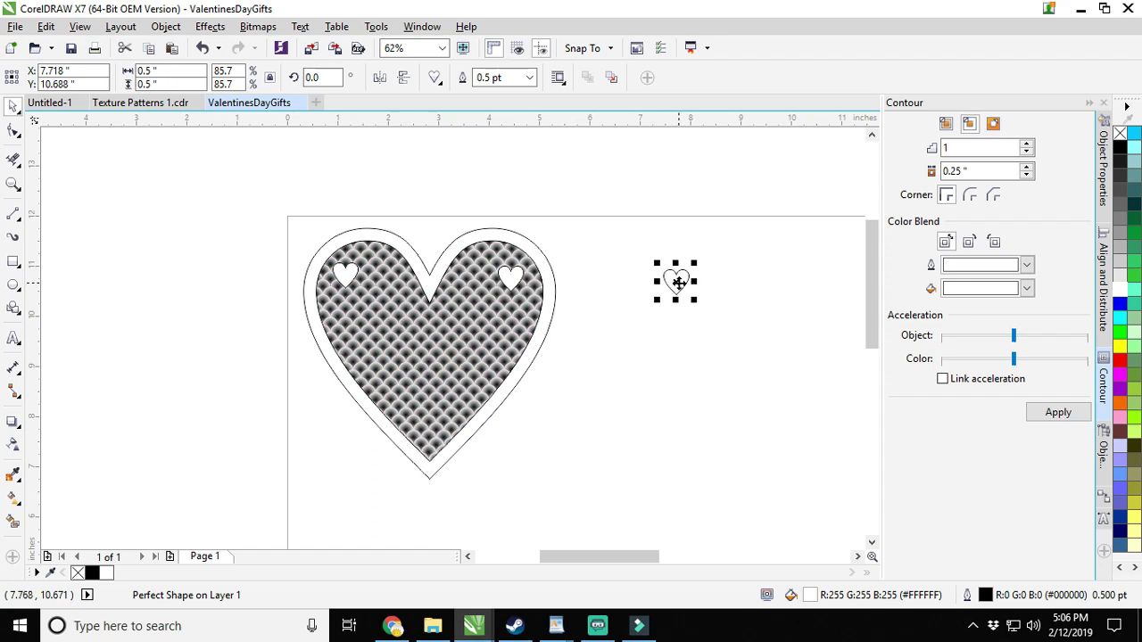
pyautogui.moveTo(679, 282); pyautogui.dragTo(467, 406)
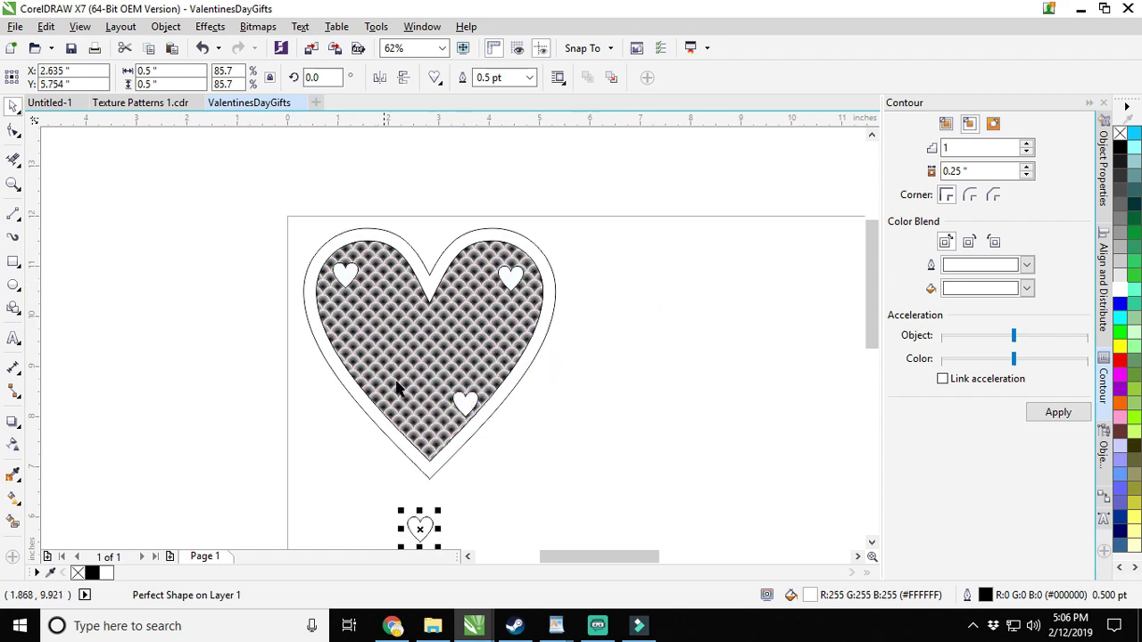
pyautogui.moveTo(416, 529); pyautogui.dragTo(400, 404)
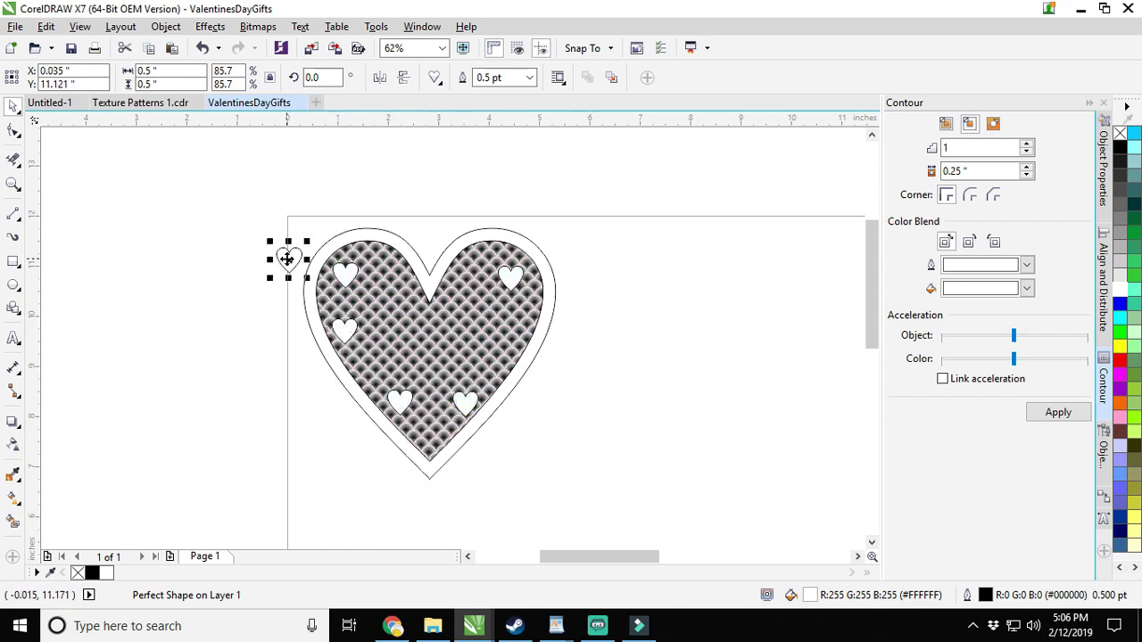
pyautogui.moveTo(288, 255); pyautogui.dragTo(342, 346)
pyautogui.moveTo(619, 290); pyautogui.dragTo(511, 321)
pyautogui.click(197, 396)
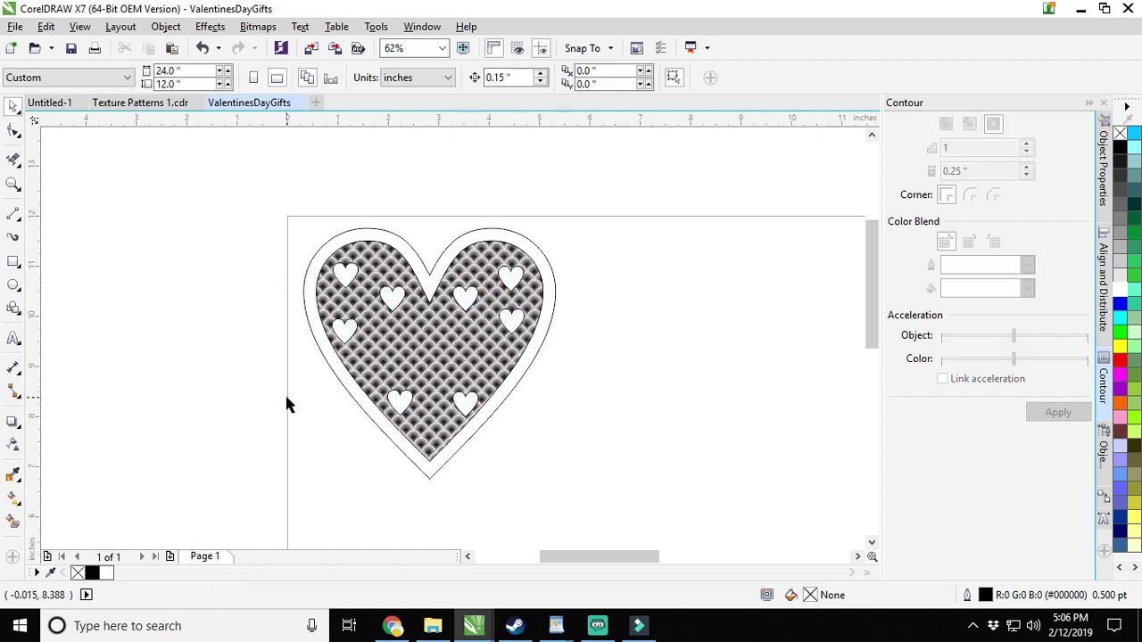
pyautogui.moveTo(288, 400); pyautogui.dragTo(351, 388)
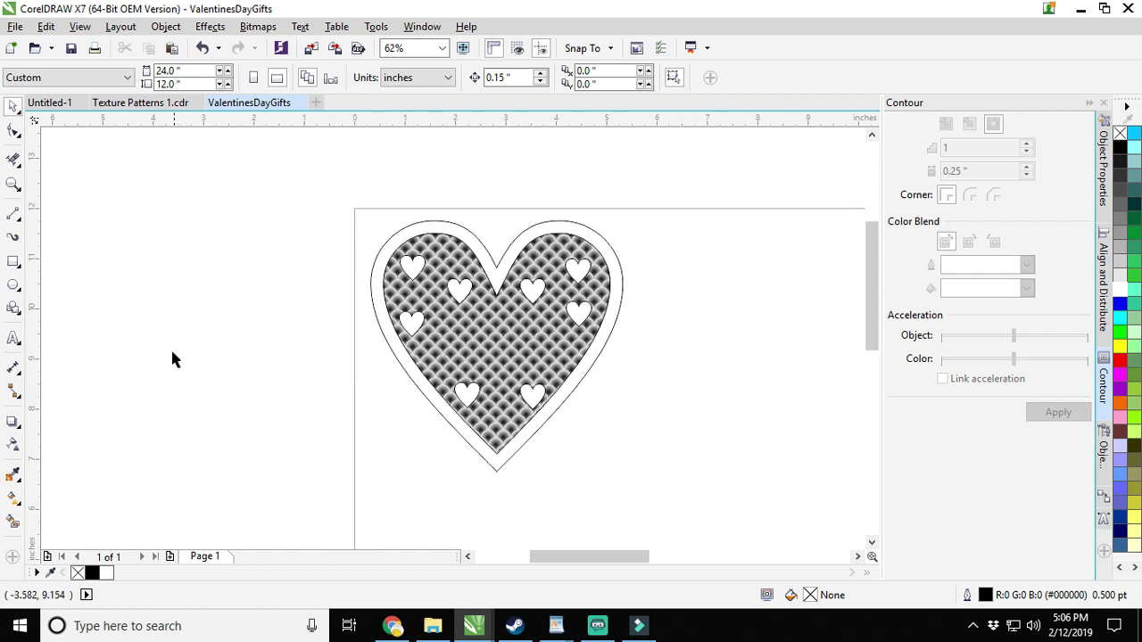
# Type the recipient's name as a text object on the canvas.
pyautogui.click(13, 343)
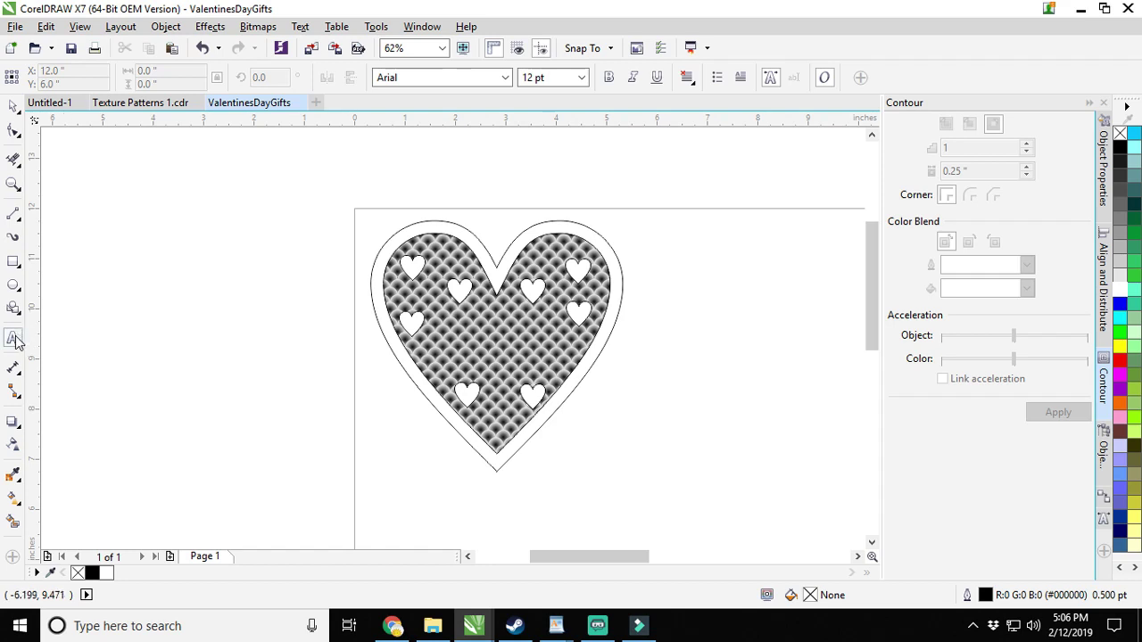
pyautogui.click(227, 381)
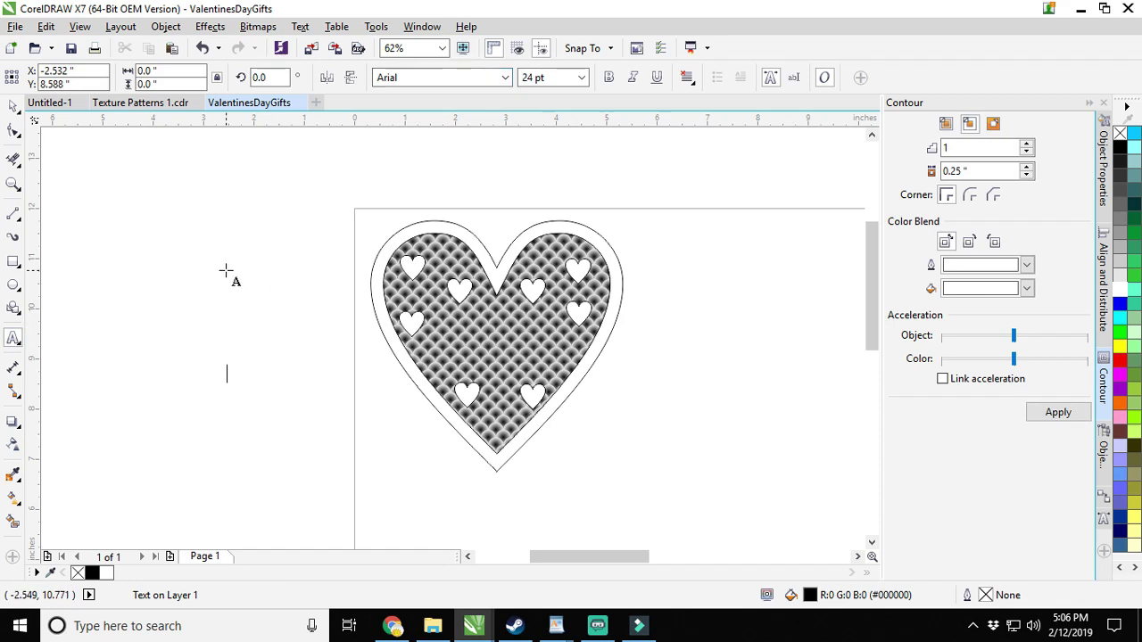
pyautogui.write('Emily')
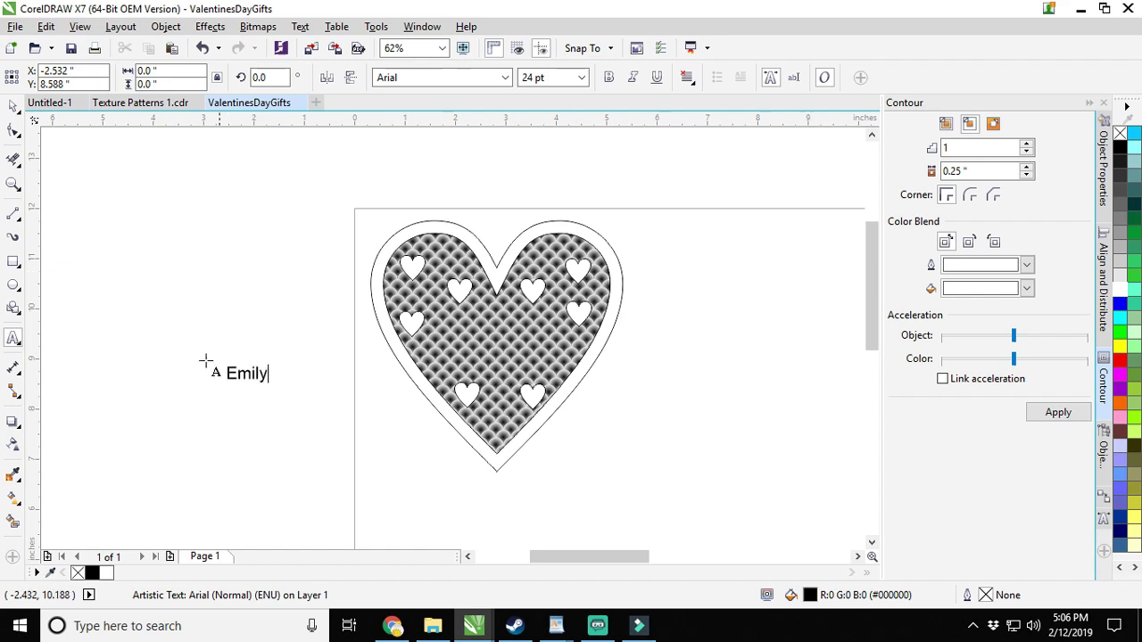
pyautogui.press('Escape')
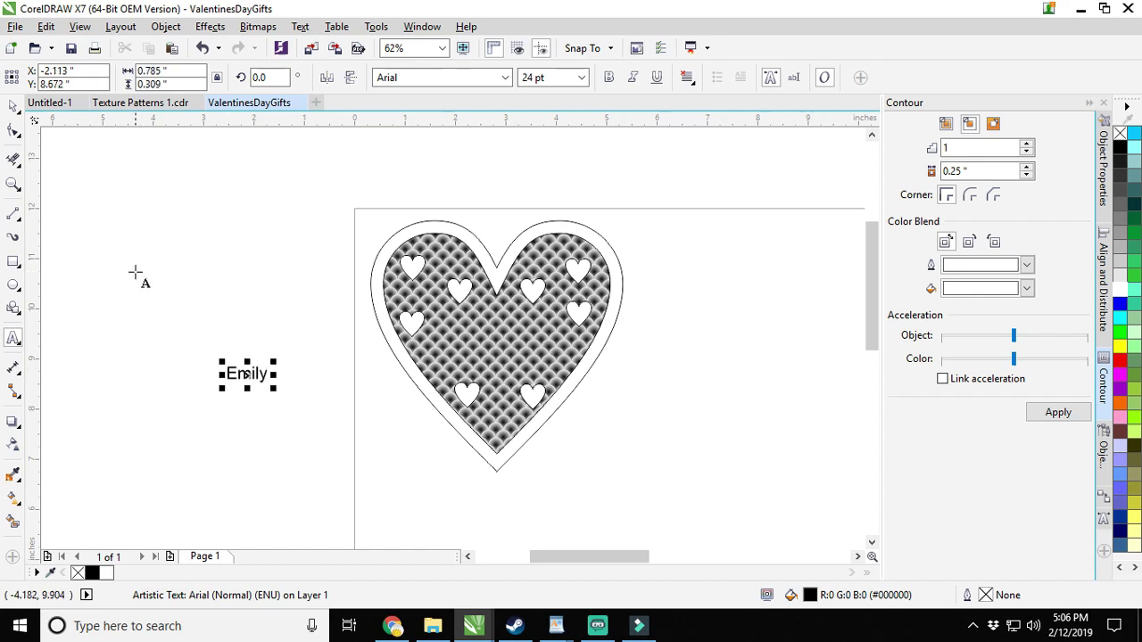
# Make the name text bold and move it onto the centre of the heart.
pyautogui.click(17, 107)
pyautogui.click(608, 77)
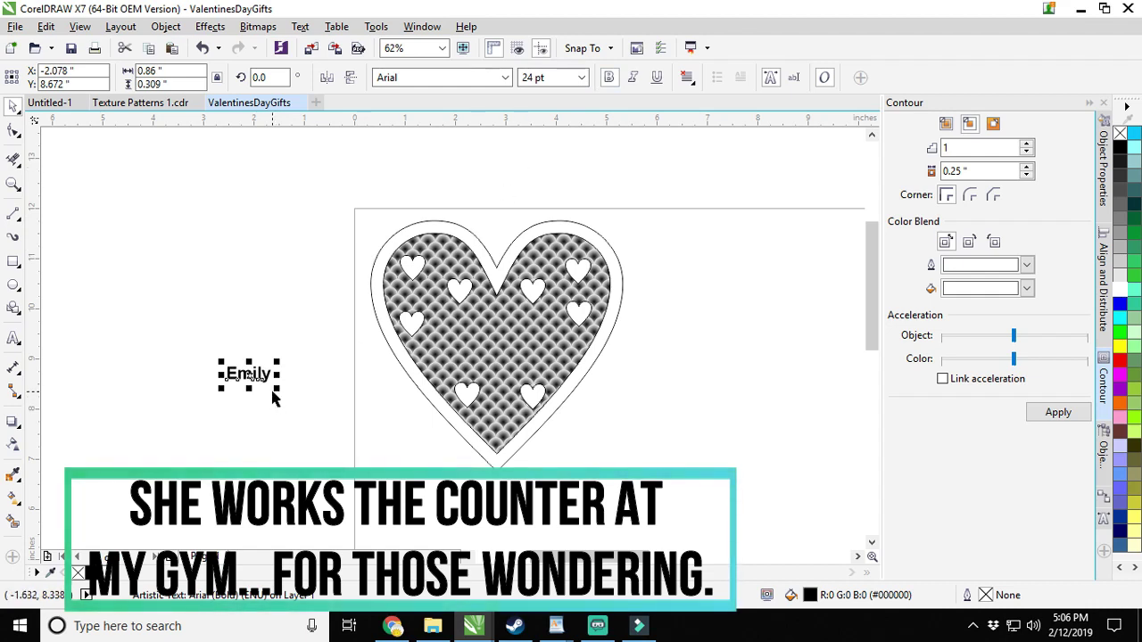
pyautogui.moveTo(273, 390); pyautogui.dragTo(351, 420)
pyautogui.moveTo(285, 390); pyautogui.dragTo(504, 348)
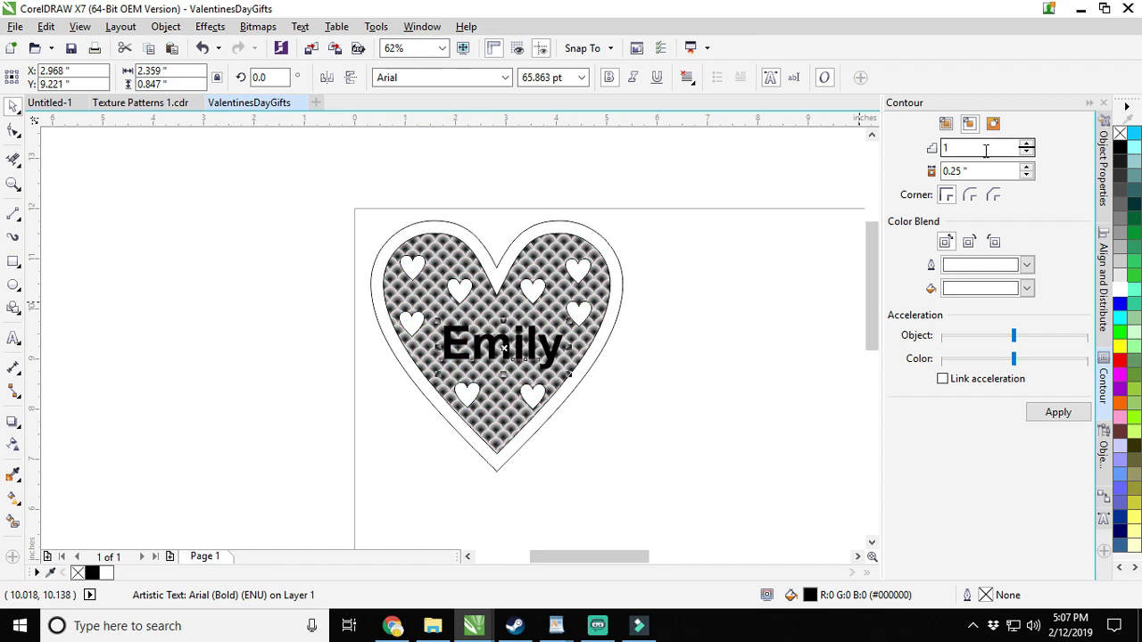
# Add a 0.125-inch white outside contour around the name text.
pyautogui.doubleClick(955, 170)
pyautogui.press('BackSpace')
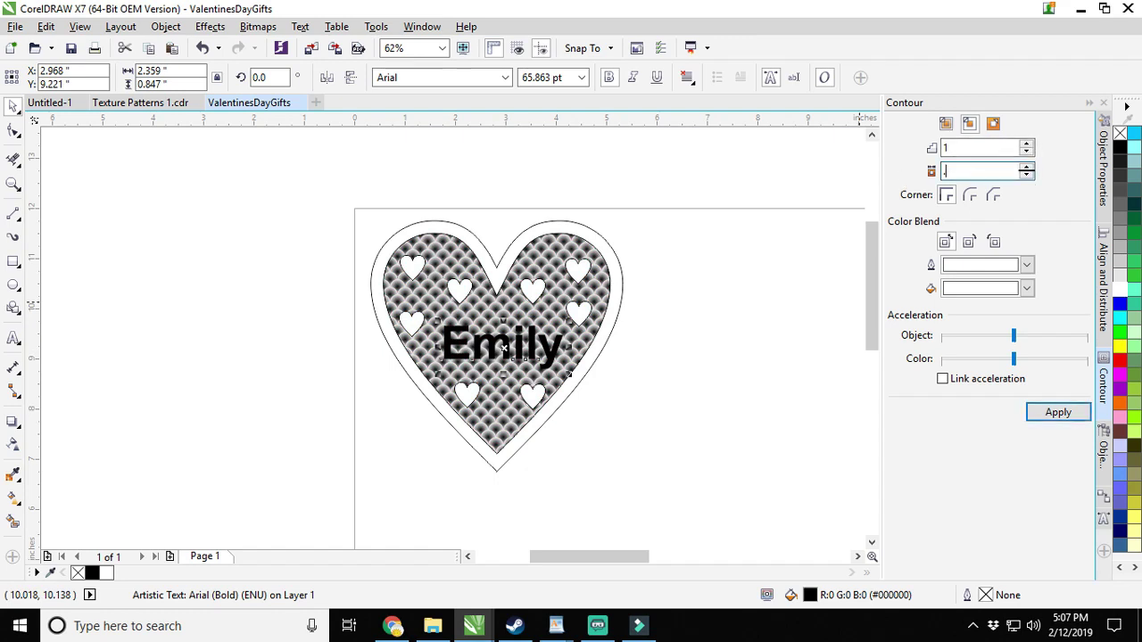
pyautogui.click(997, 125)
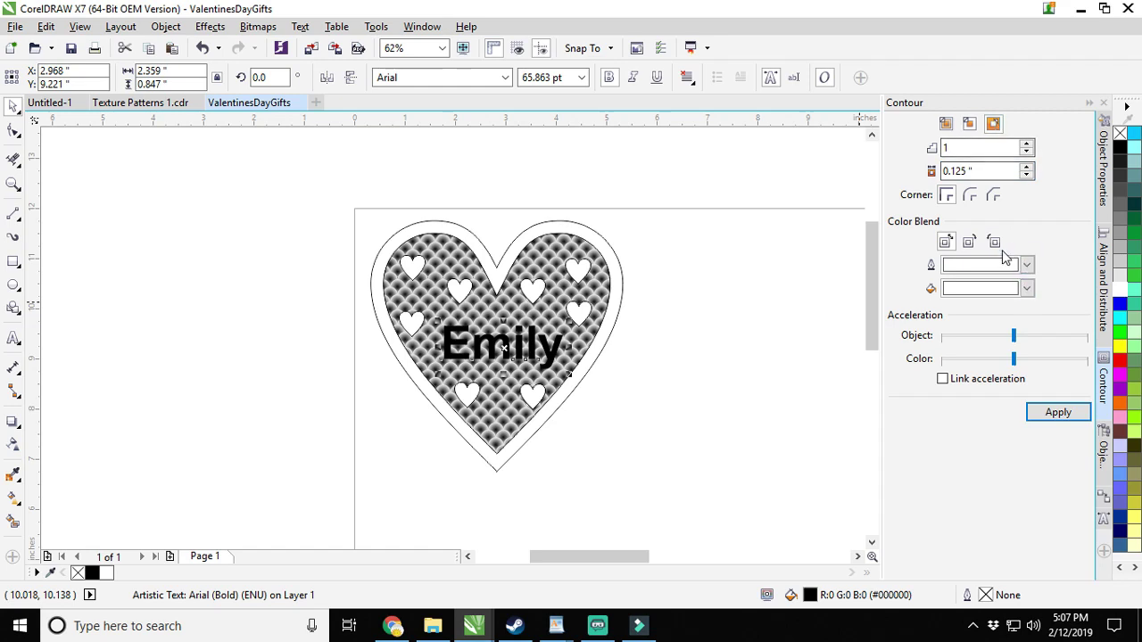
pyautogui.click(1060, 416)
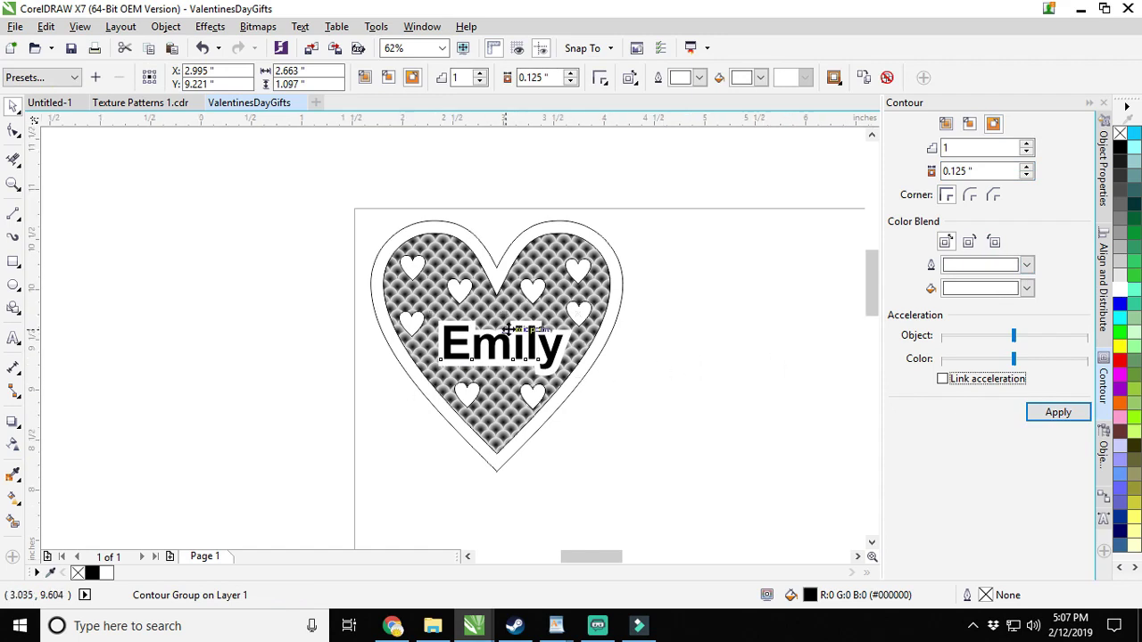
pyautogui.scroll(2, 508, 329)
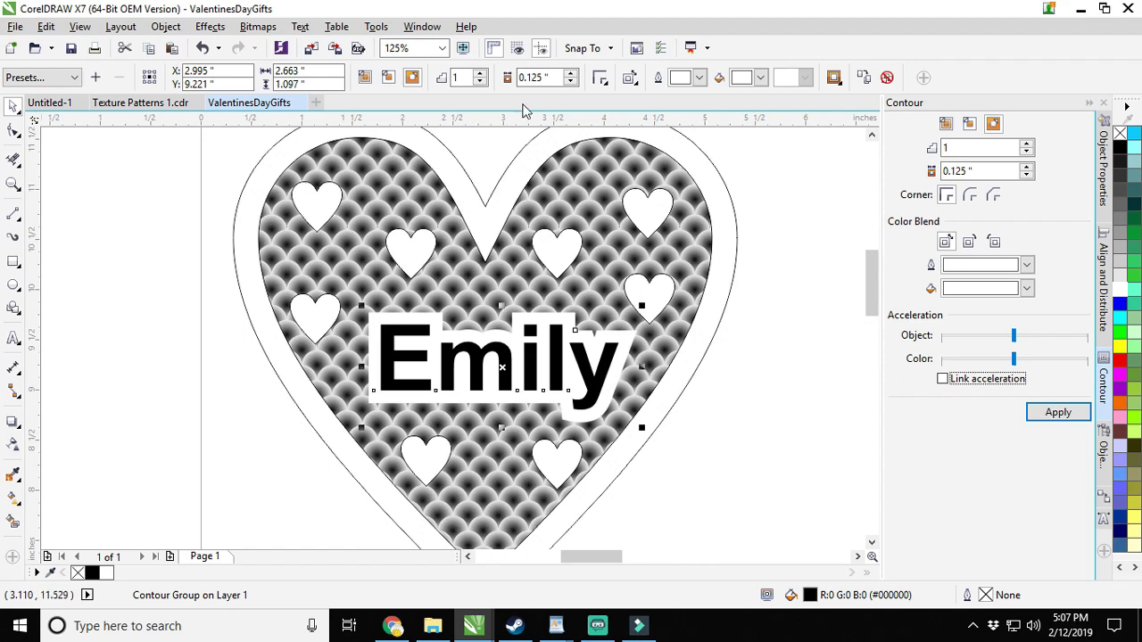
# Apply the Dancing Script font to the name text and nudge it right to centre it on the heart.
pyautogui.click(13, 339)
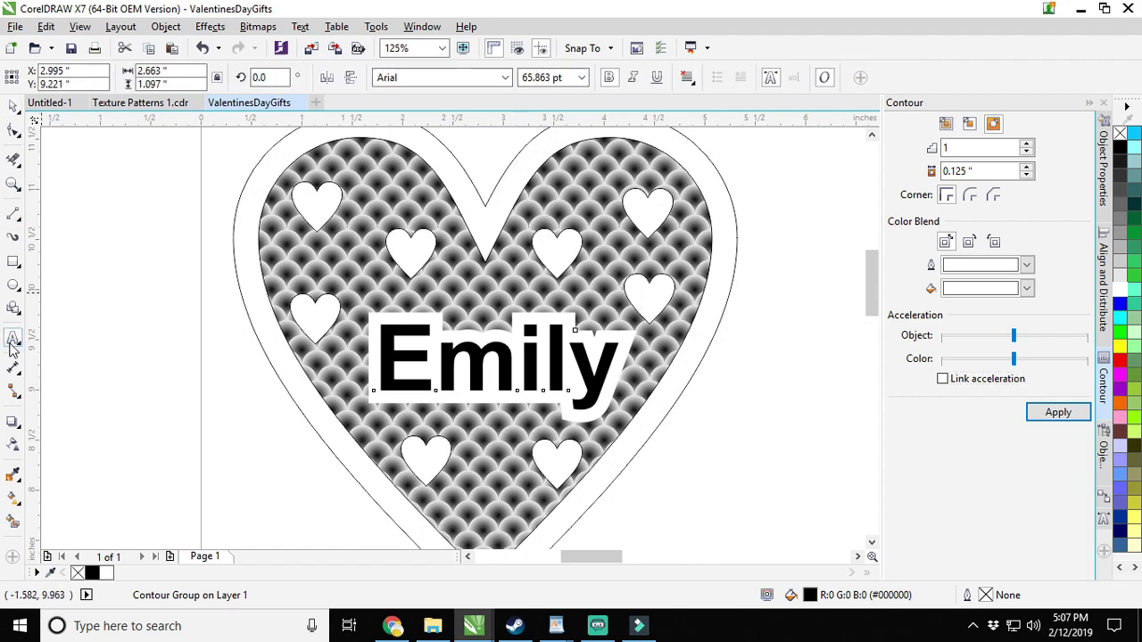
pyautogui.click(435, 357)
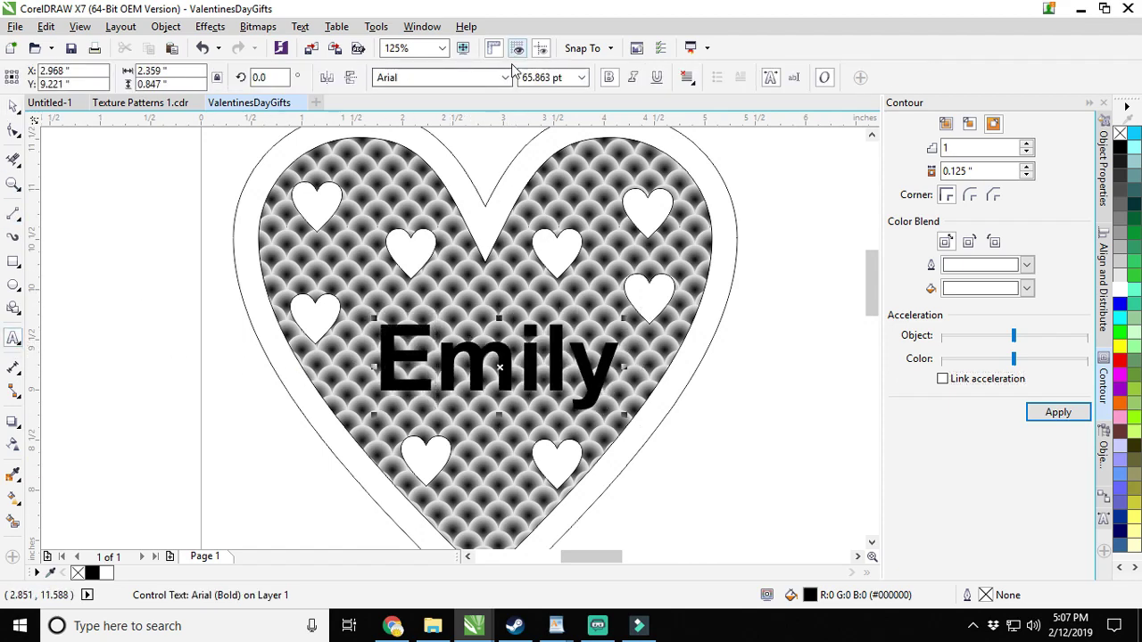
pyautogui.click(436, 78)
pyautogui.click(446, 127)
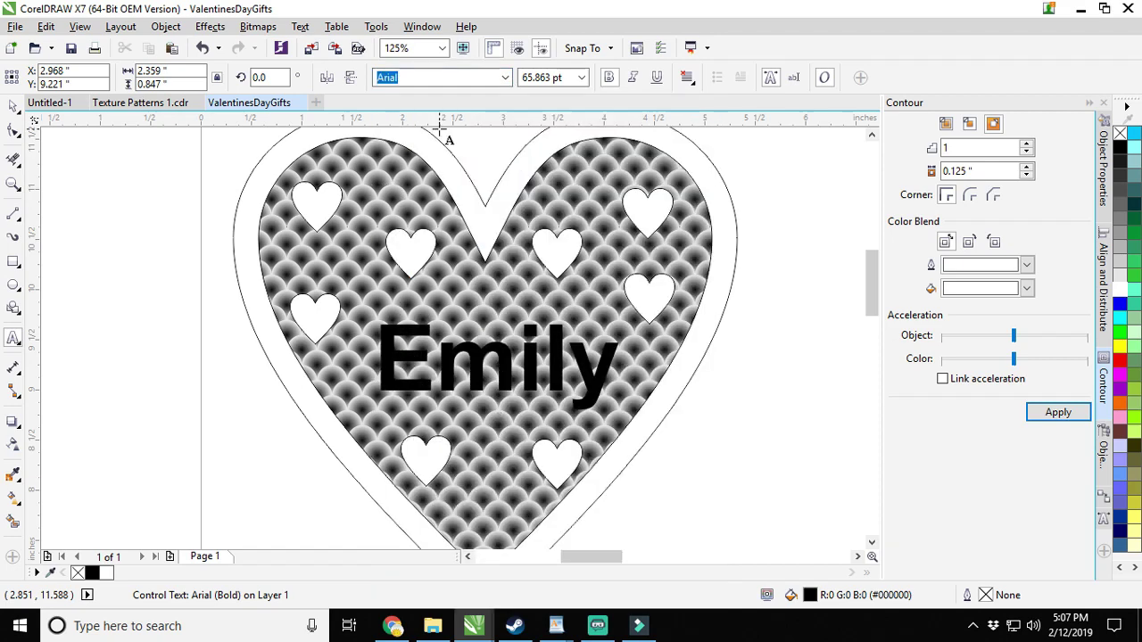
pyautogui.click(13, 105)
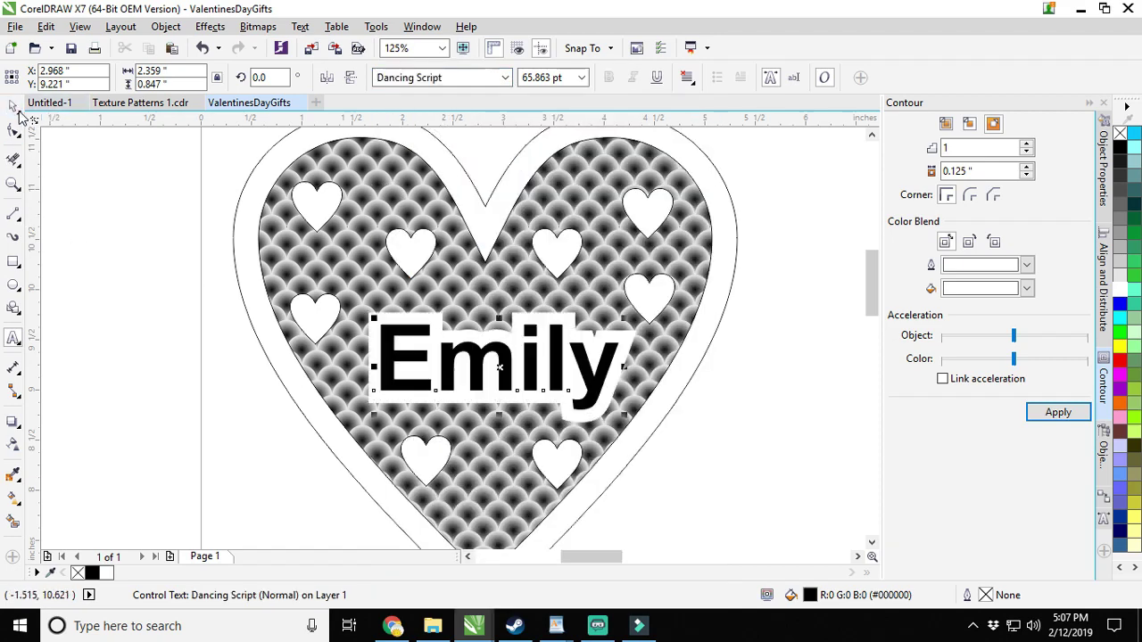
pyautogui.click(505, 78)
pyautogui.click(438, 123)
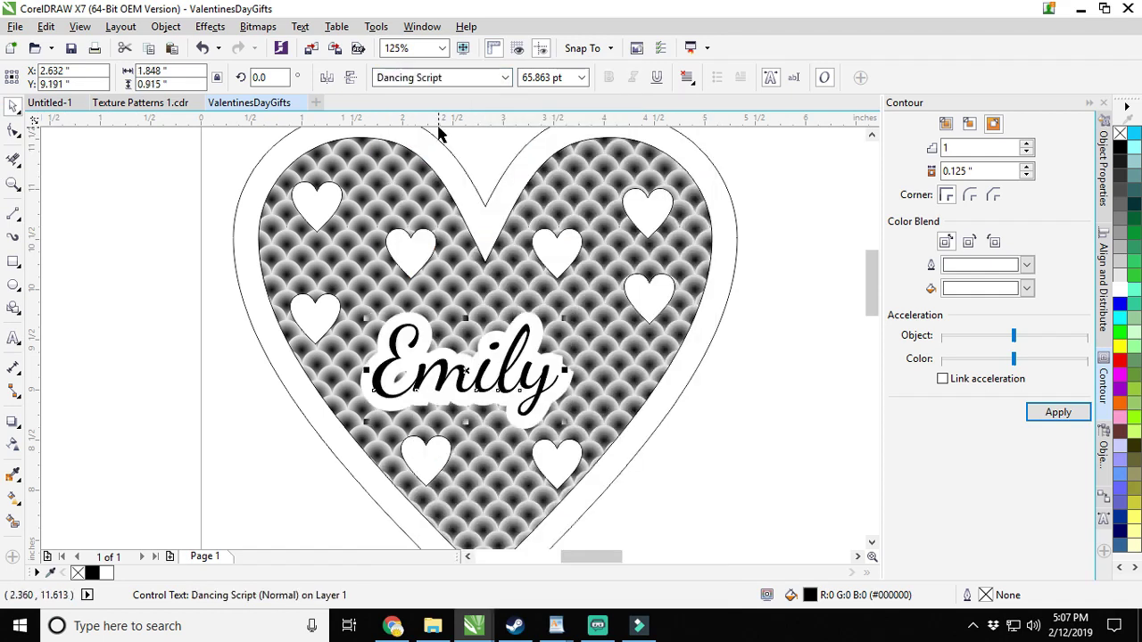
pyautogui.moveTo(466, 370); pyautogui.dragTo(490, 372)
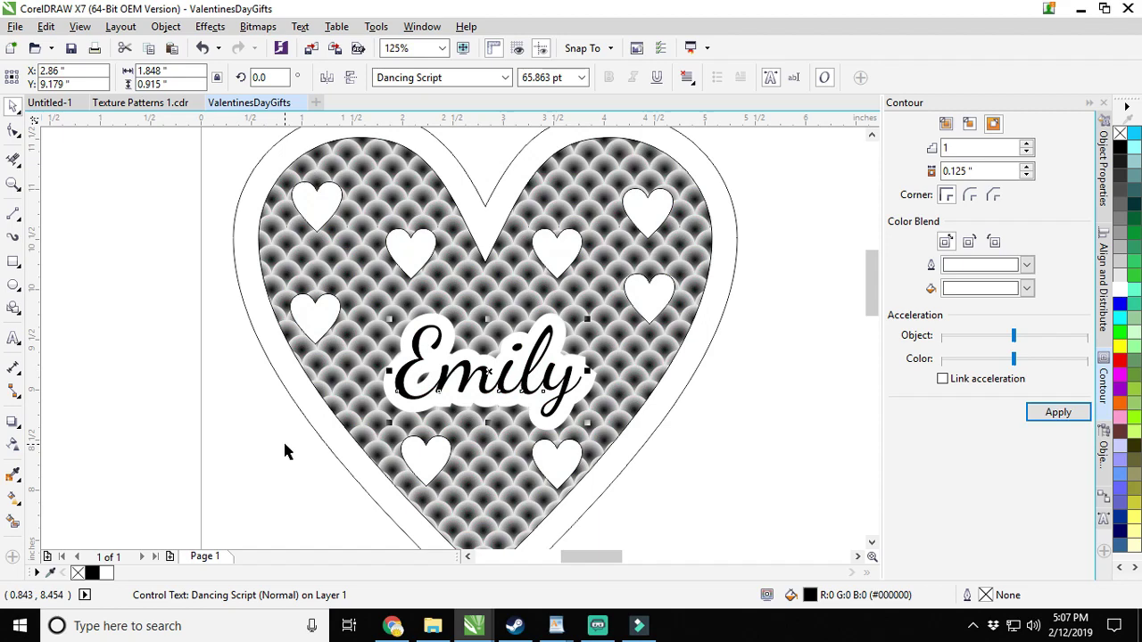
pyautogui.click(126, 259)
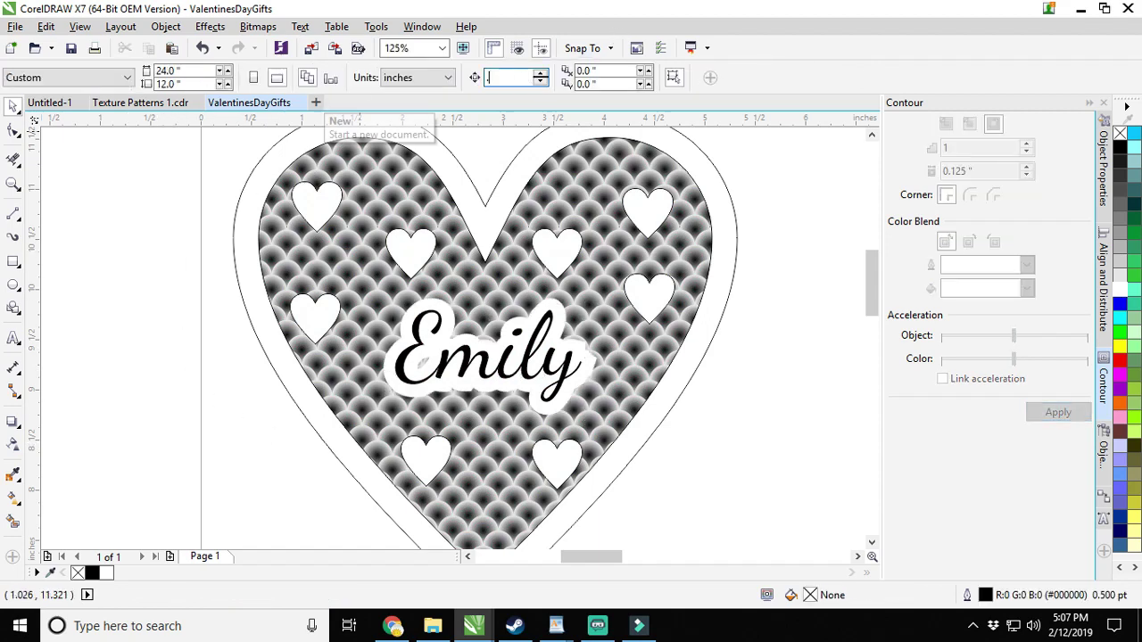
pyautogui.write('.01')
pyautogui.press('Return')
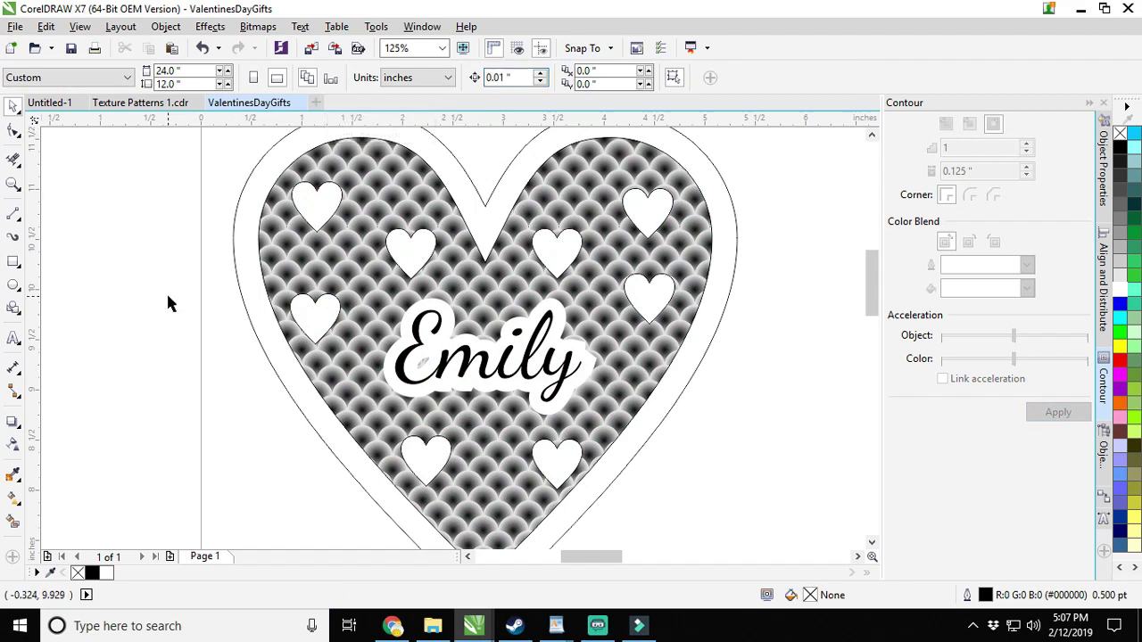
pyautogui.scroll(2, 441, 359)
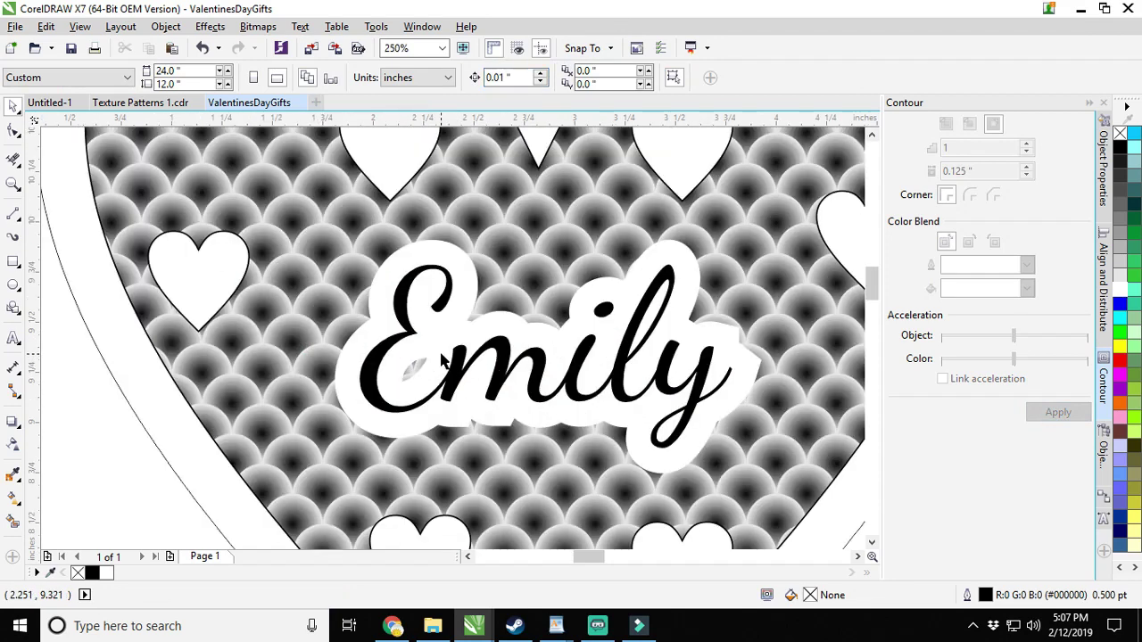
pyautogui.scroll(-2, 440, 358)
pyautogui.scroll(-2, 462, 331)
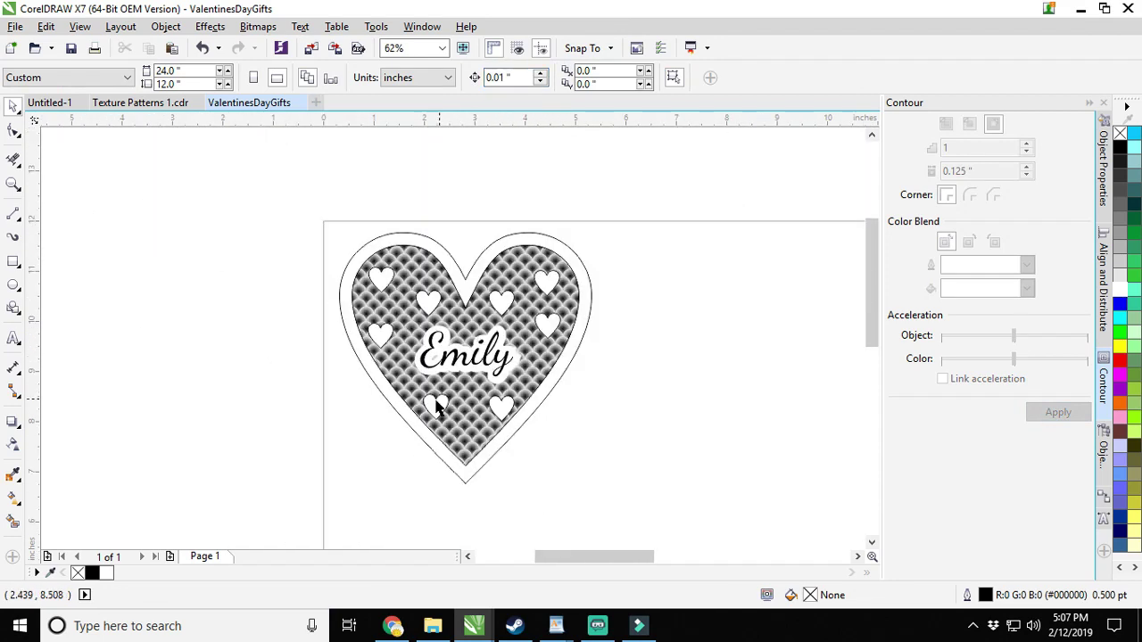
pyautogui.hscroll(-2, 526, 357)
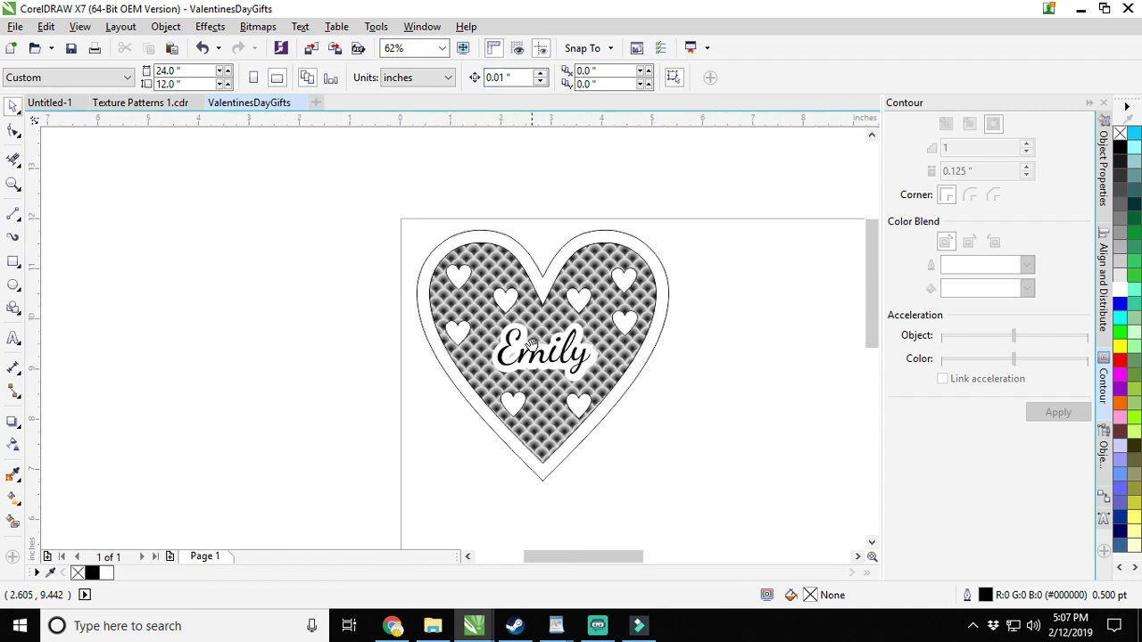
pyautogui.scroll(2, 574, 360)
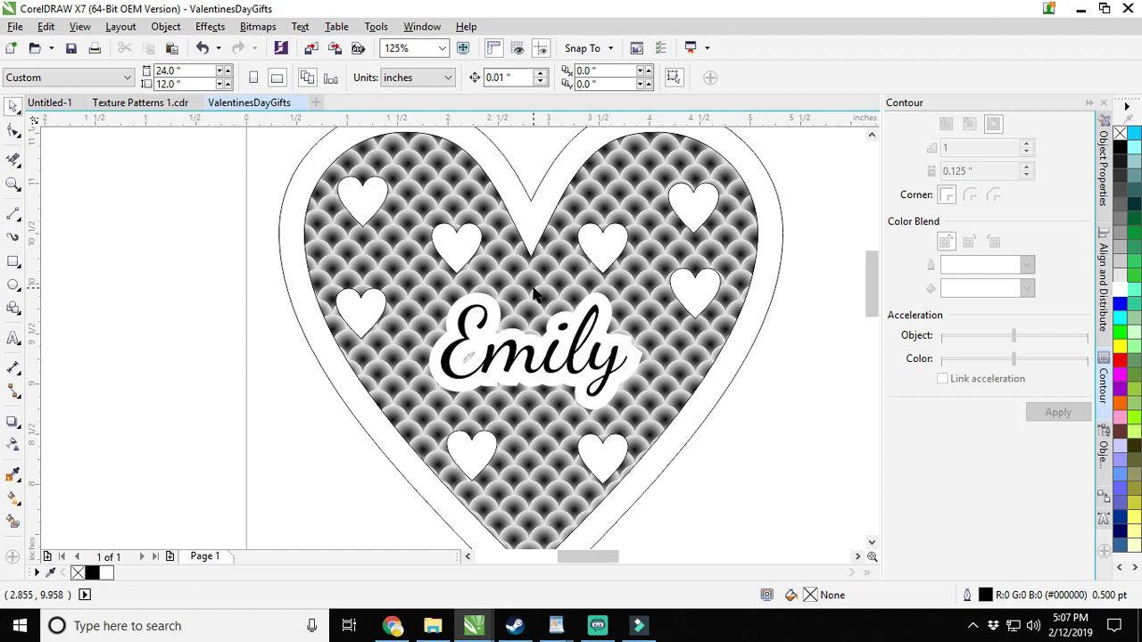
pyautogui.click(541, 355)
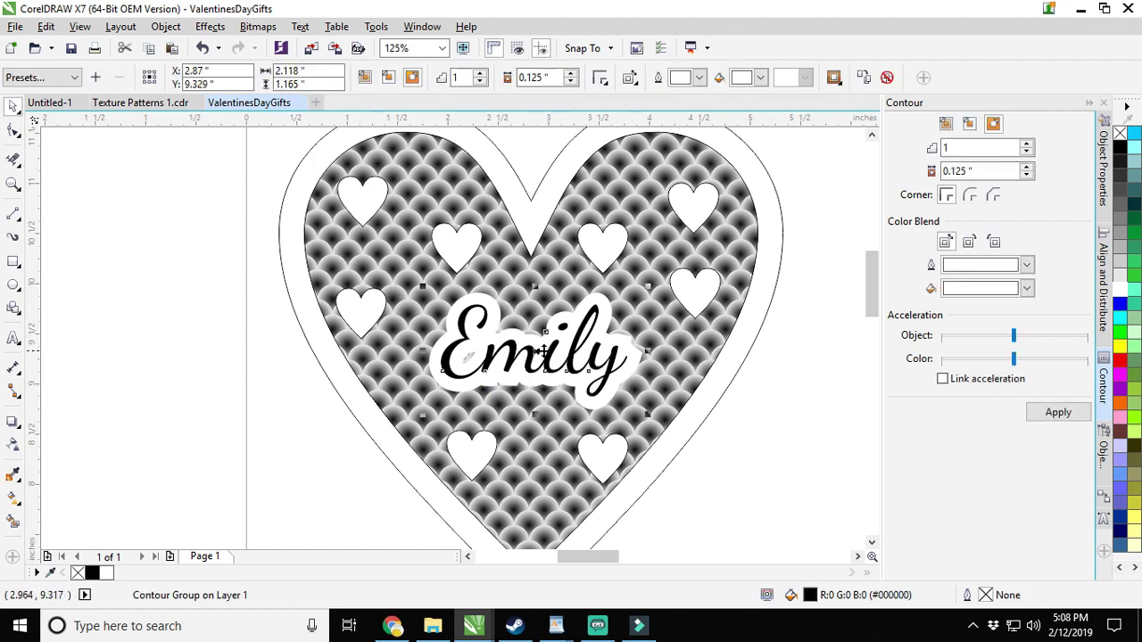
pyautogui.scroll(-2, 542, 351)
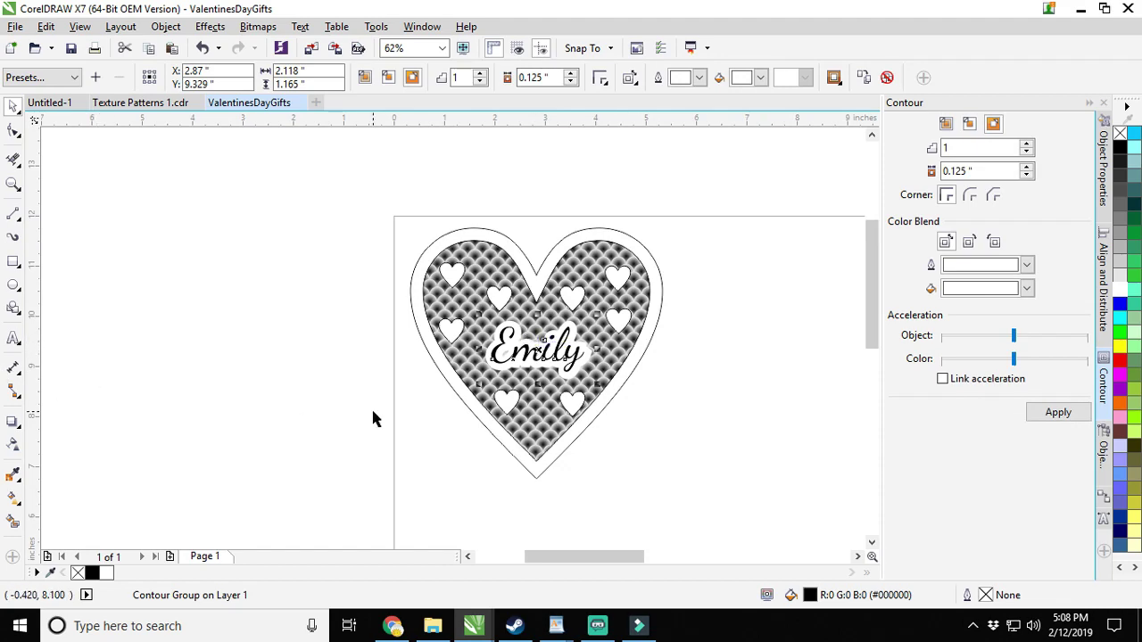
pyautogui.scroll(2, 516, 320)
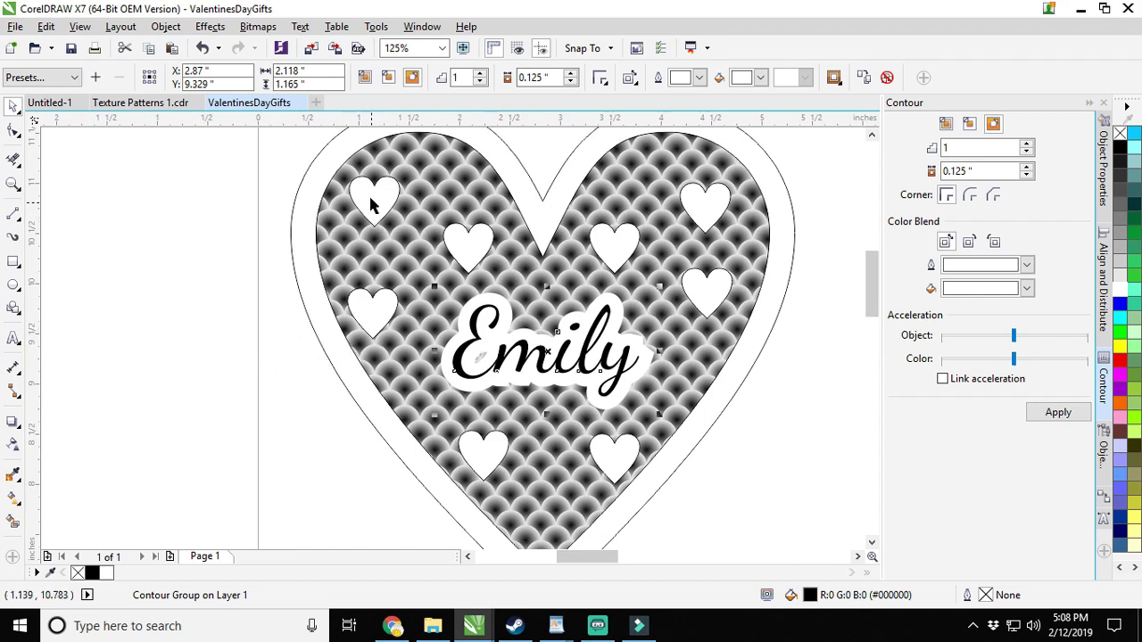
pyautogui.scroll(-2, 455, 297)
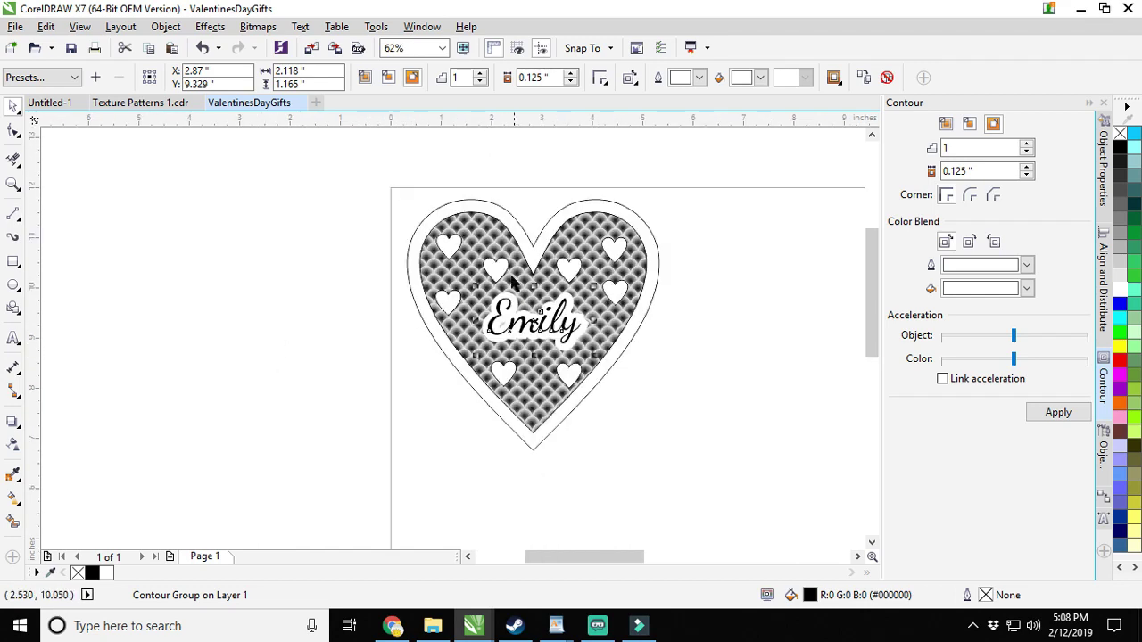
pyautogui.click(43, 105)
# Bring the Emily heart design into view, then select the Be Mine text and the greeting banner rectangle.
pyautogui.scroll(1, 596, 491)
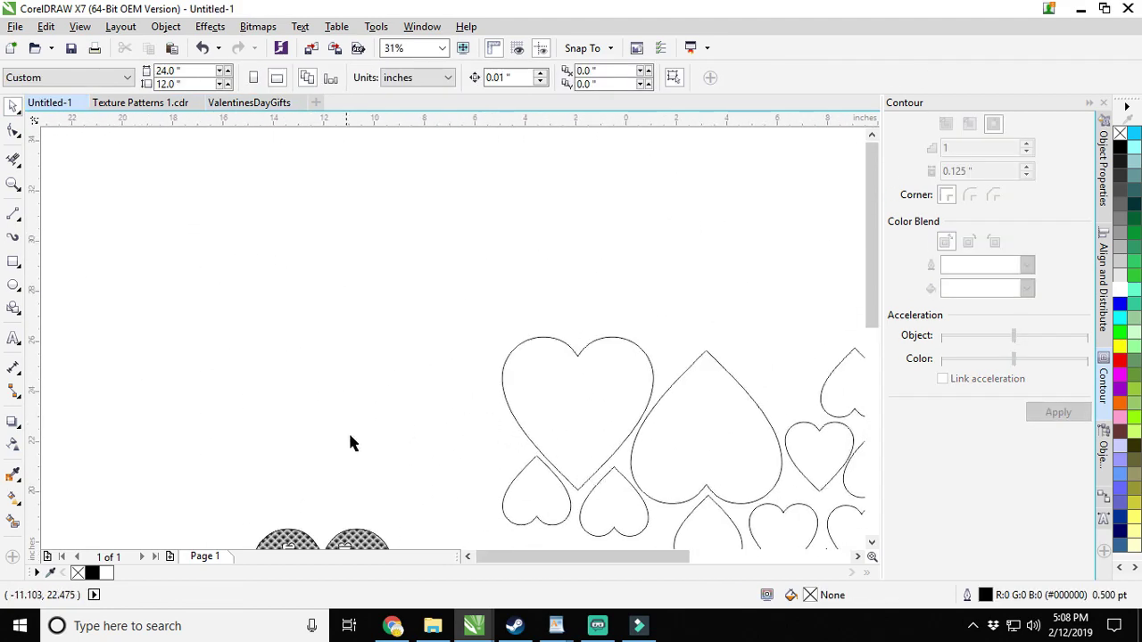
pyautogui.moveTo(350, 443); pyautogui.dragTo(612, 259)
pyautogui.scroll(1, 627, 402)
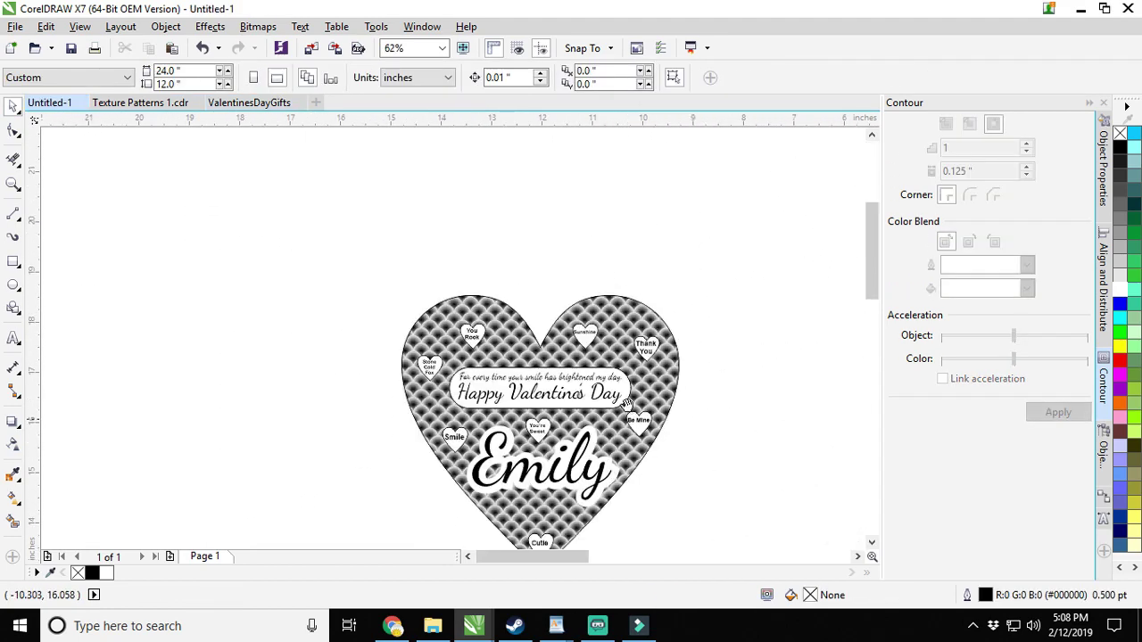
pyautogui.moveTo(627, 404); pyautogui.dragTo(612, 320)
pyautogui.scroll(1, 610, 317)
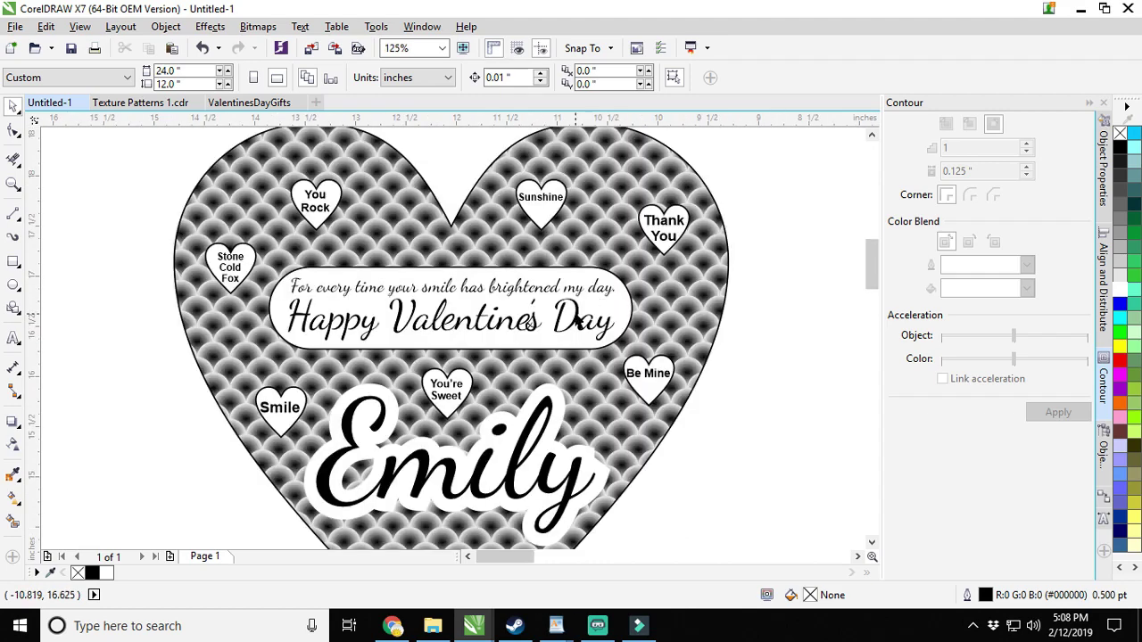
pyautogui.scroll(-2, 571, 357)
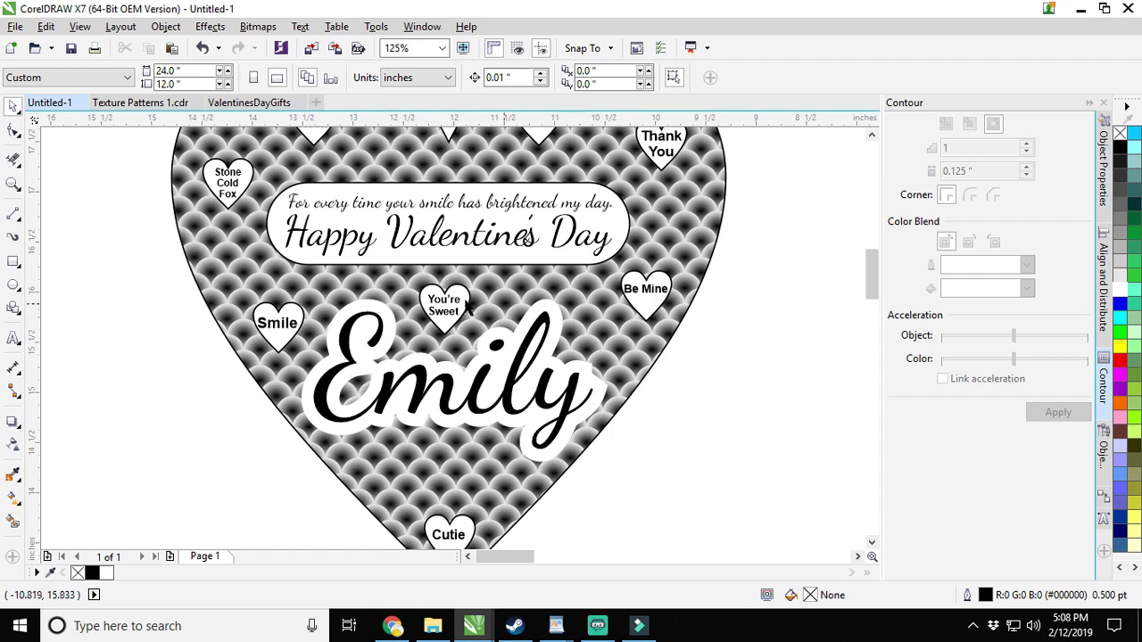
pyautogui.click(636, 295)
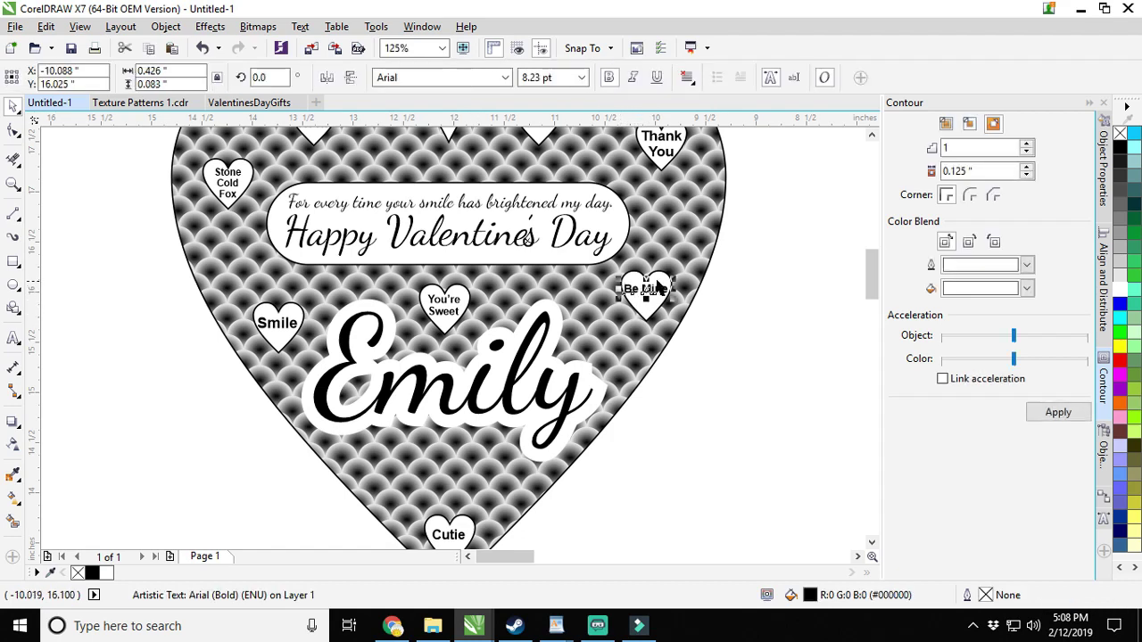
pyautogui.scroll(2, 649, 280)
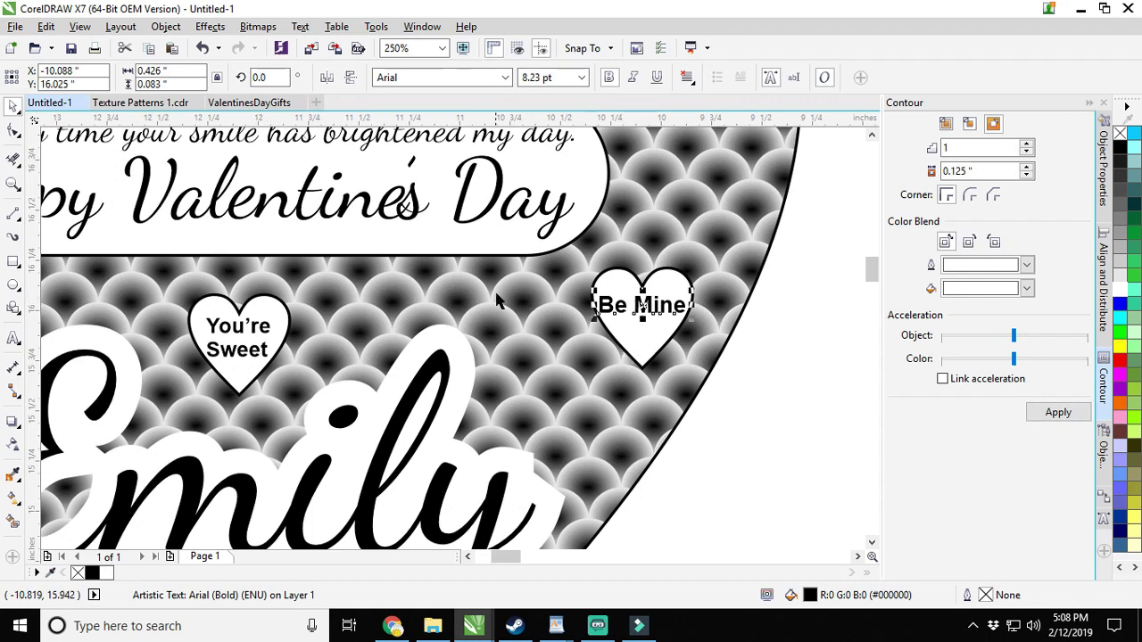
pyautogui.scroll(-3, 526, 304)
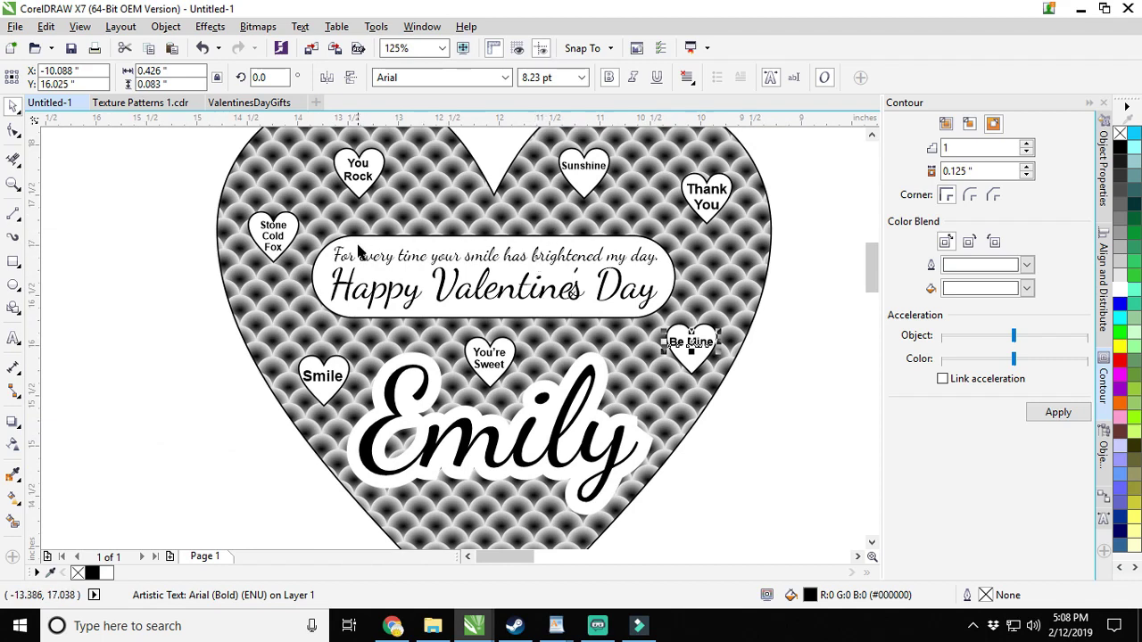
pyautogui.click(312, 280)
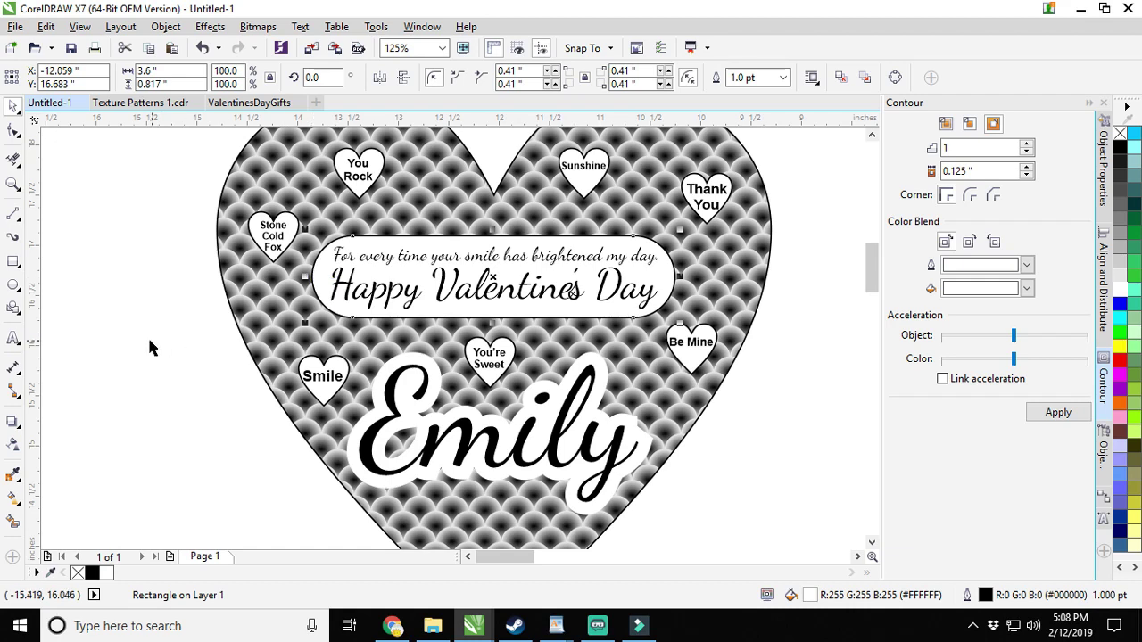
pyautogui.click(14, 262)
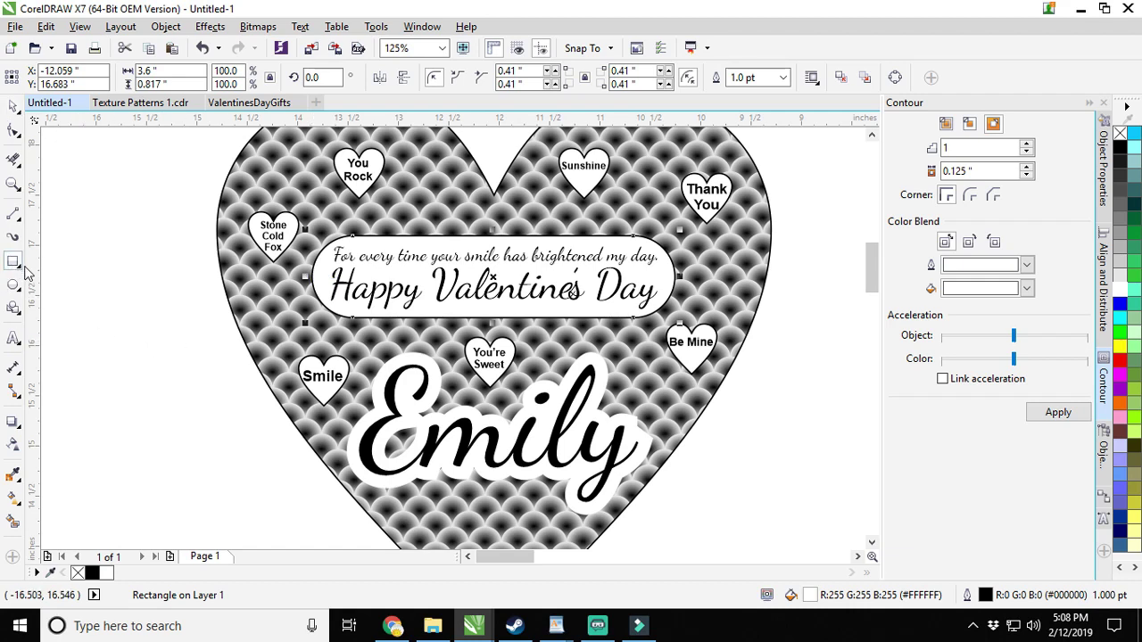
pyautogui.click(20, 272)
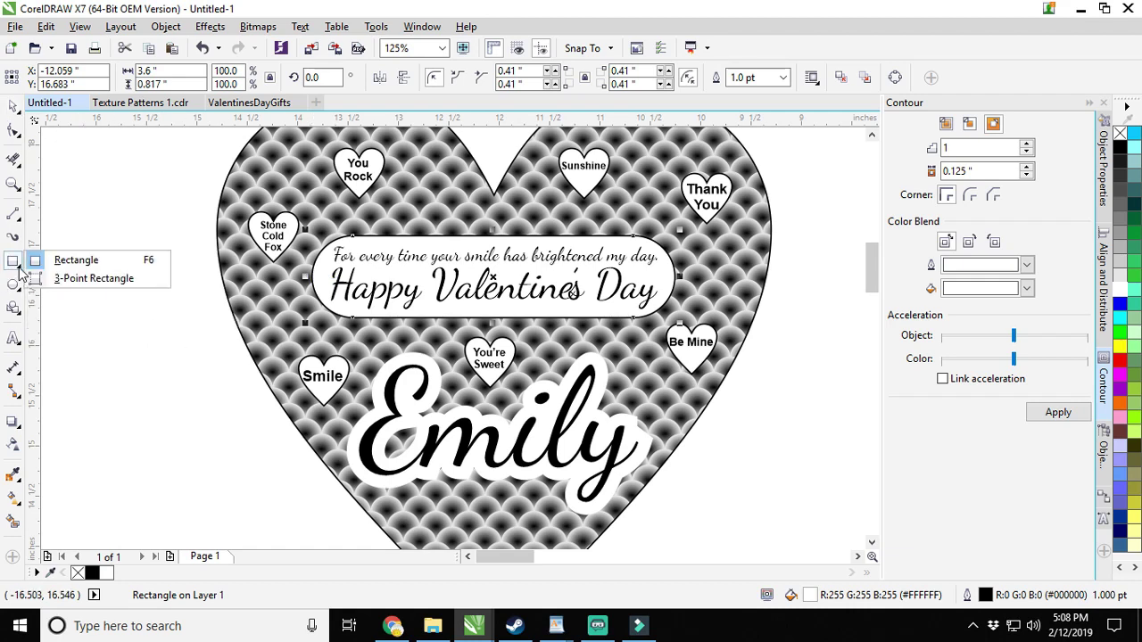
pyautogui.click(21, 262)
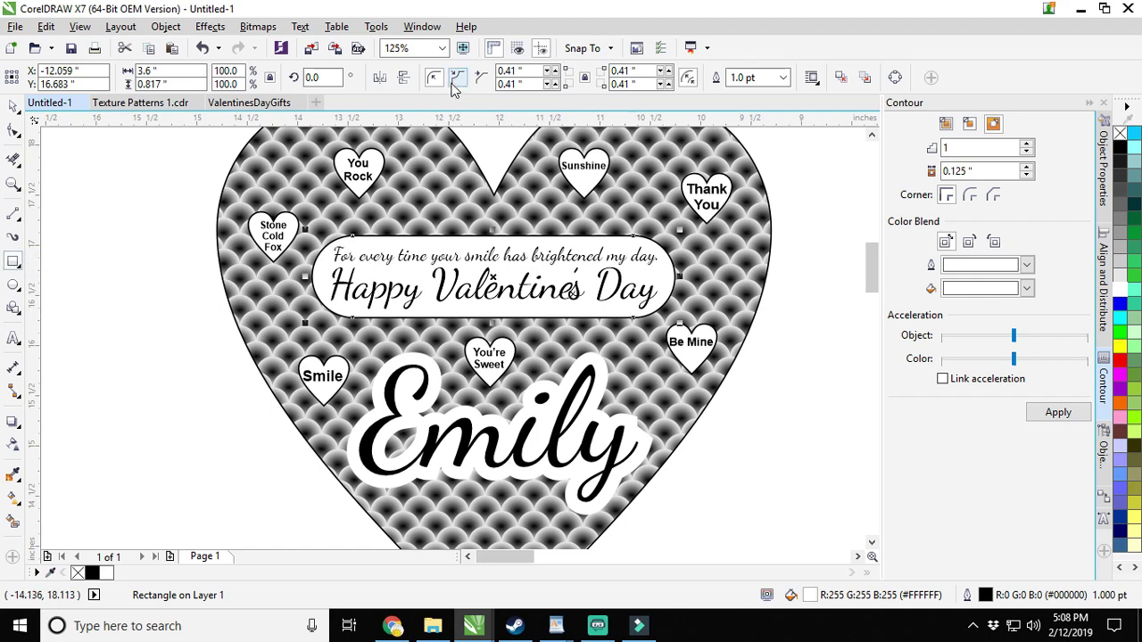
pyautogui.click(482, 77)
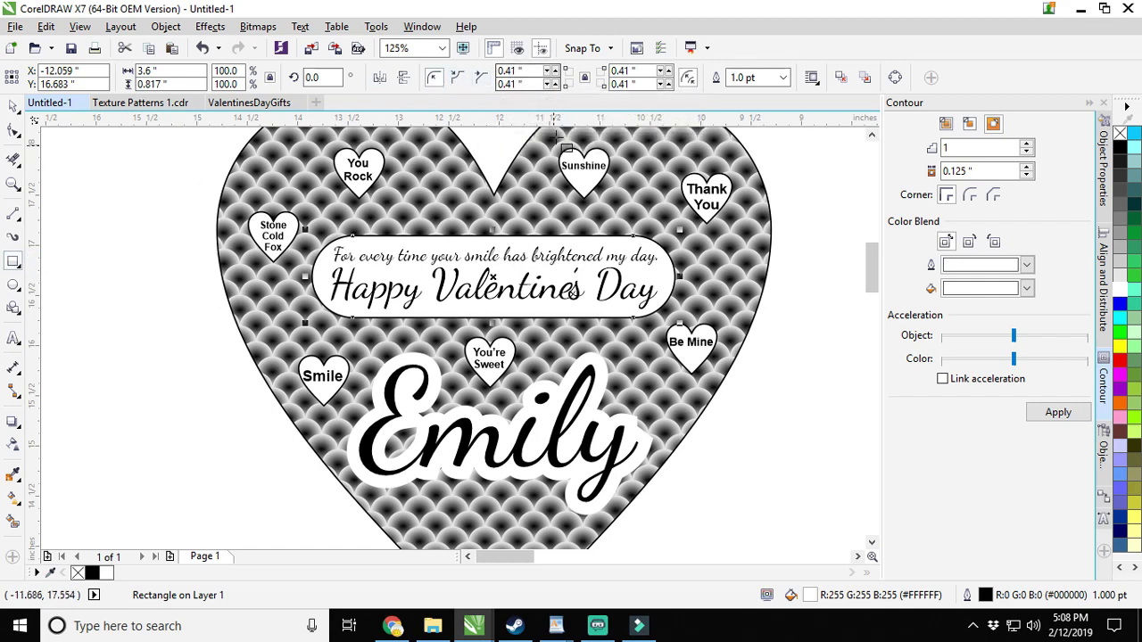
pyautogui.doubleClick(526, 70)
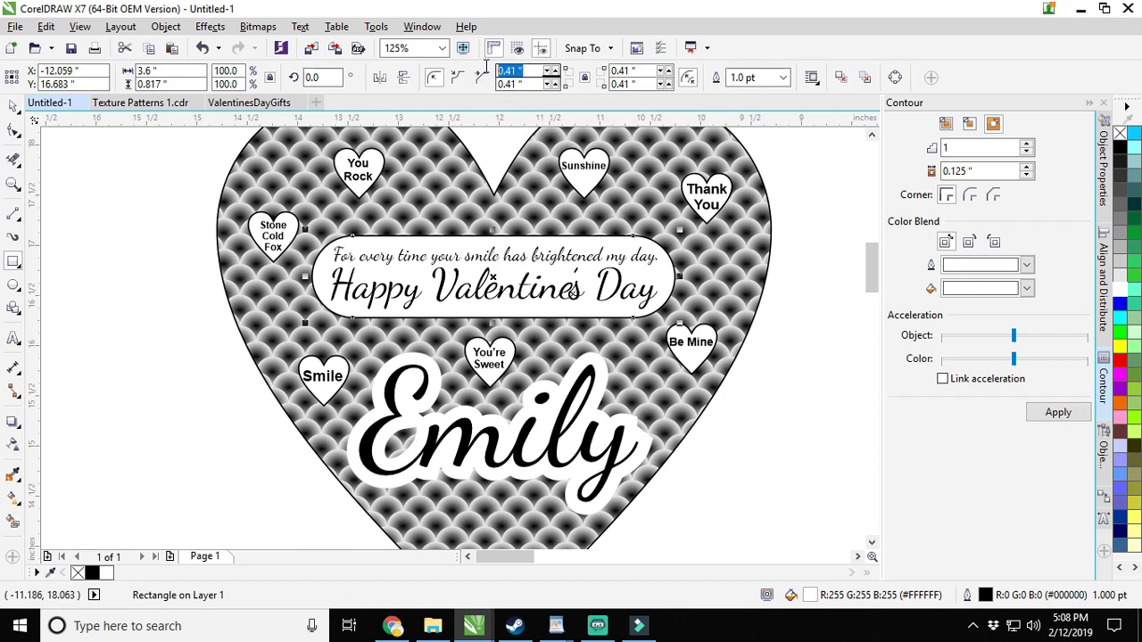
pyautogui.write('0')
pyautogui.press('Return')
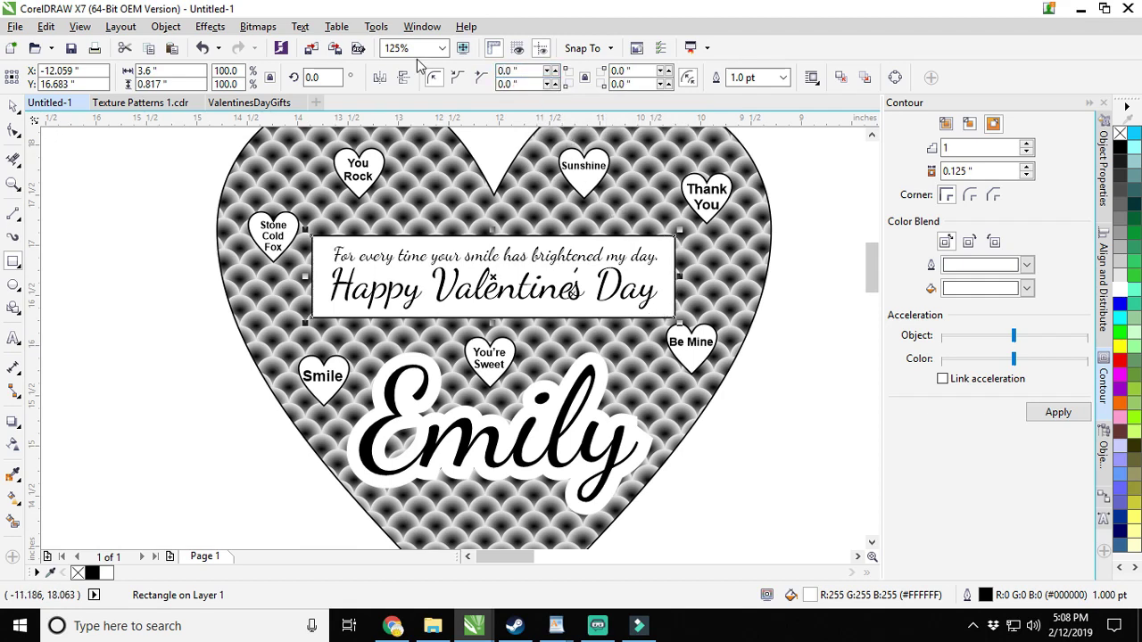
pyautogui.doubleClick(511, 71)
pyautogui.write('0.41')
pyautogui.press('Return')
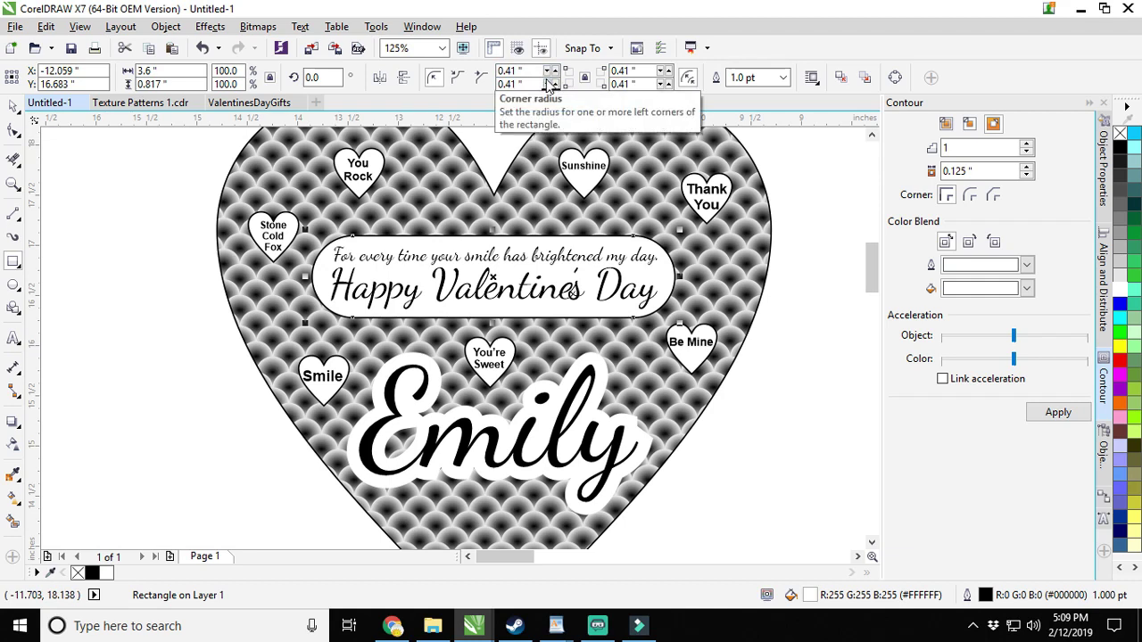
pyautogui.doubleClick(513, 71)
pyautogui.write('0')
pyautogui.press('Return')
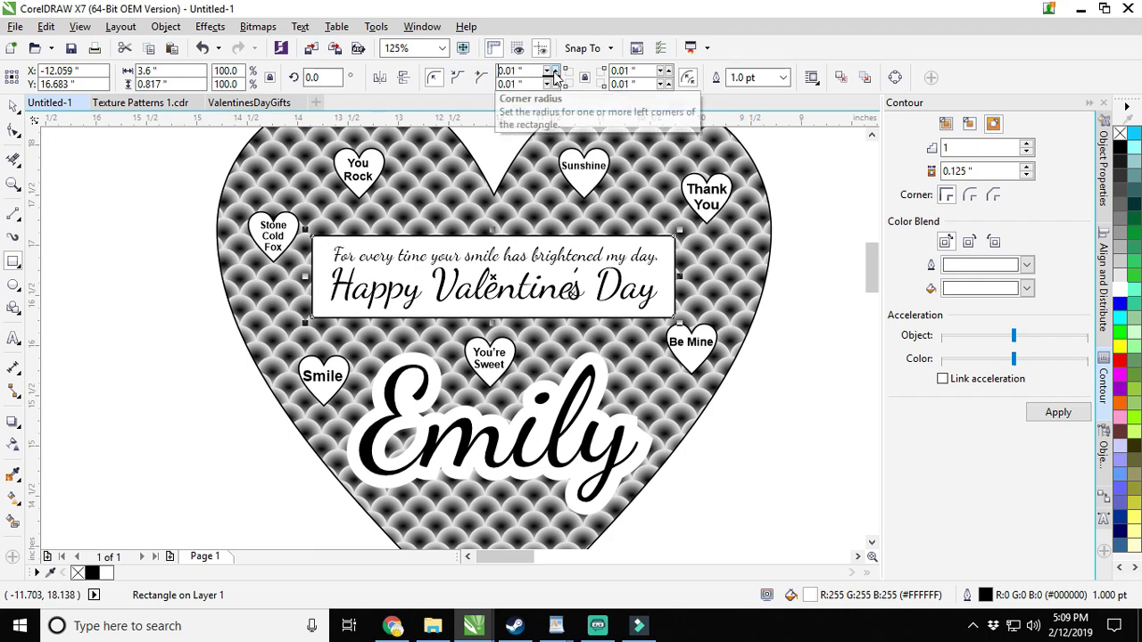
pyautogui.click(554, 70)
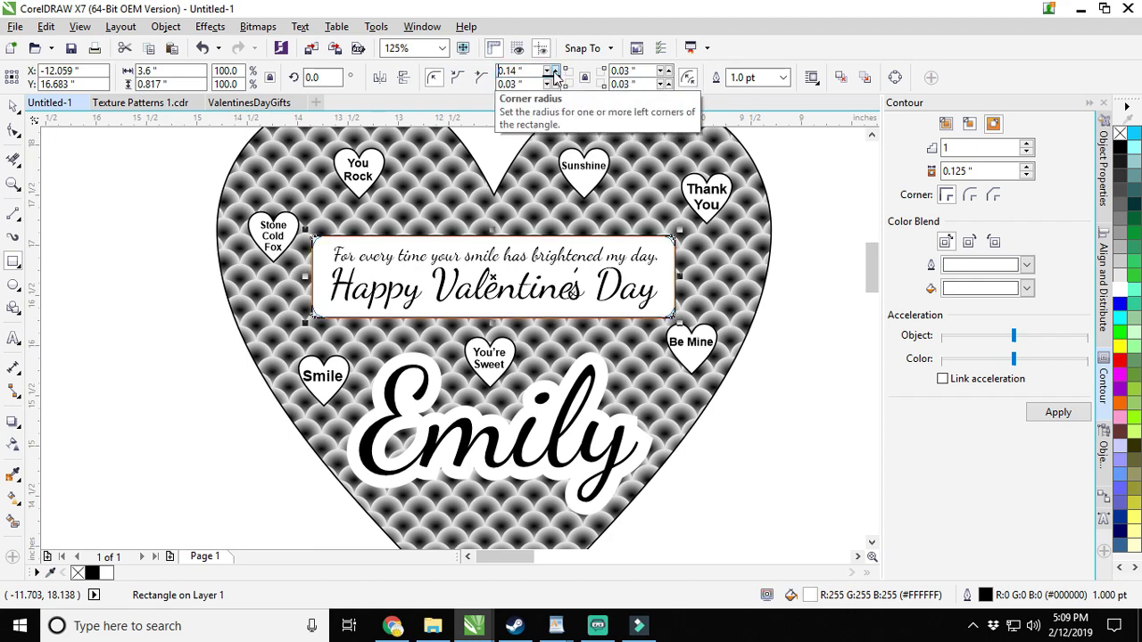
pyautogui.moveTo(554, 70); pyautogui.dragTo(555, 71)
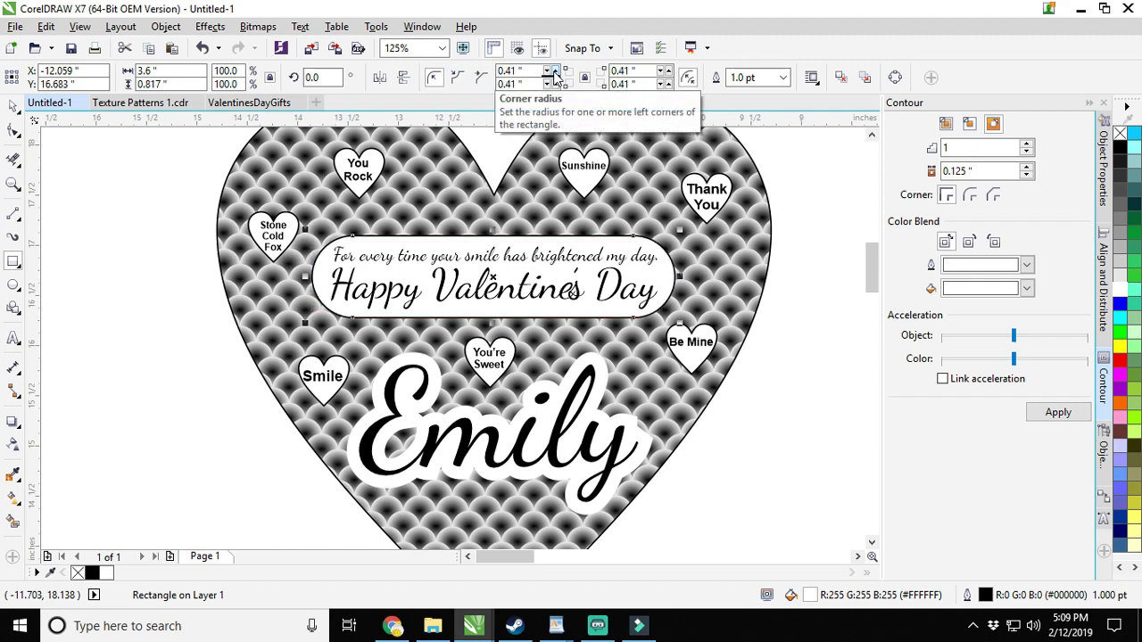
pyautogui.click(549, 72)
pyautogui.click(549, 72)
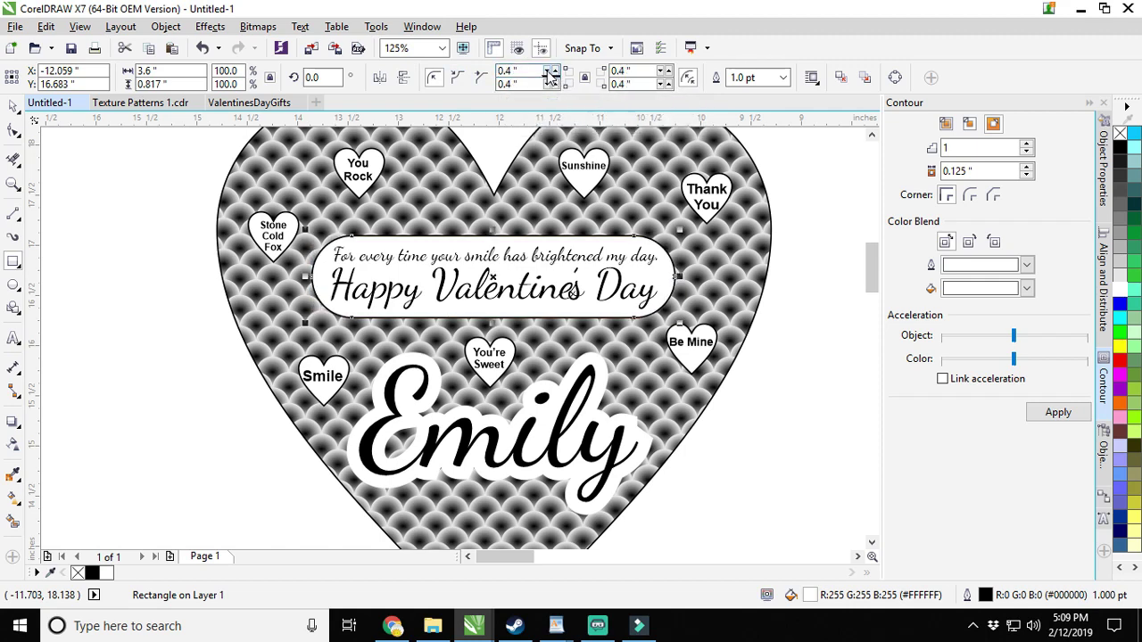
pyautogui.click(549, 71)
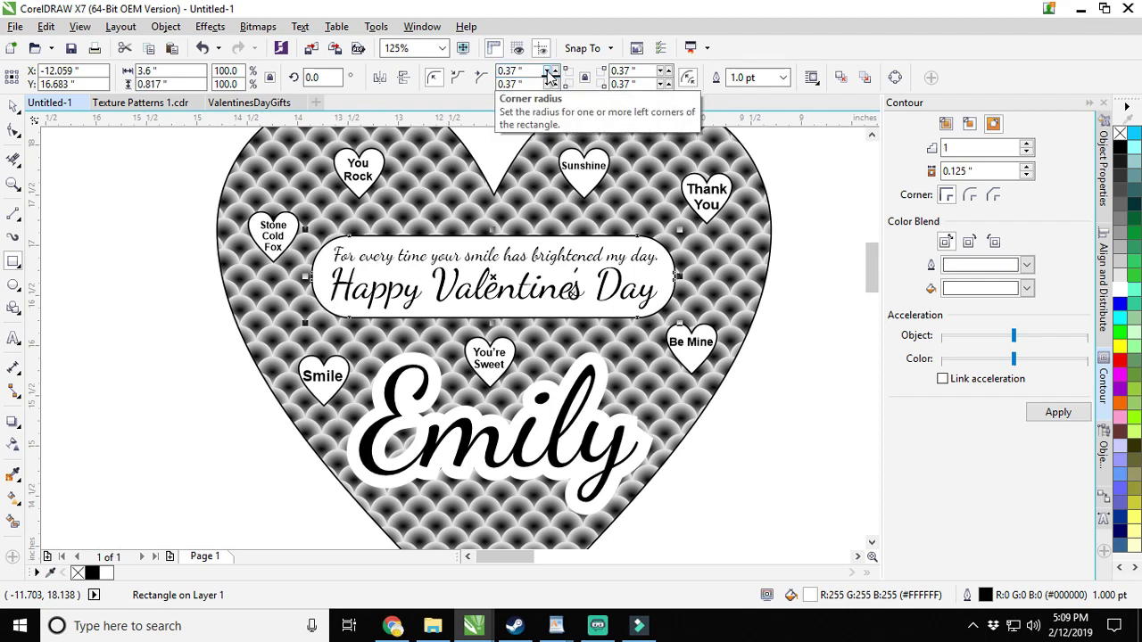
pyautogui.click(548, 71)
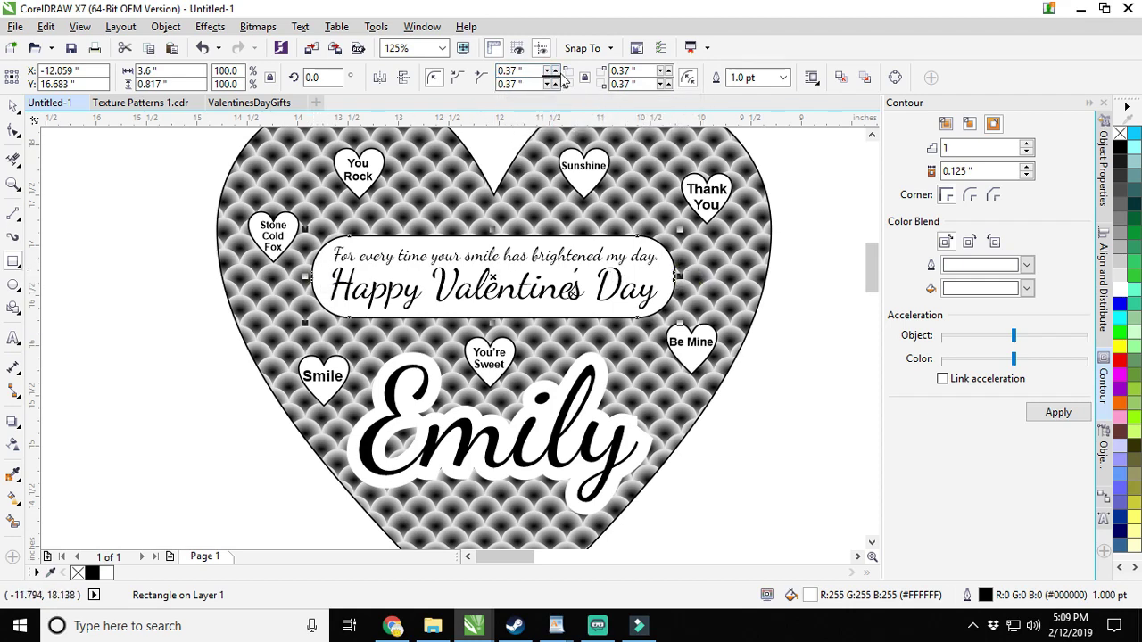
pyautogui.click(554, 71)
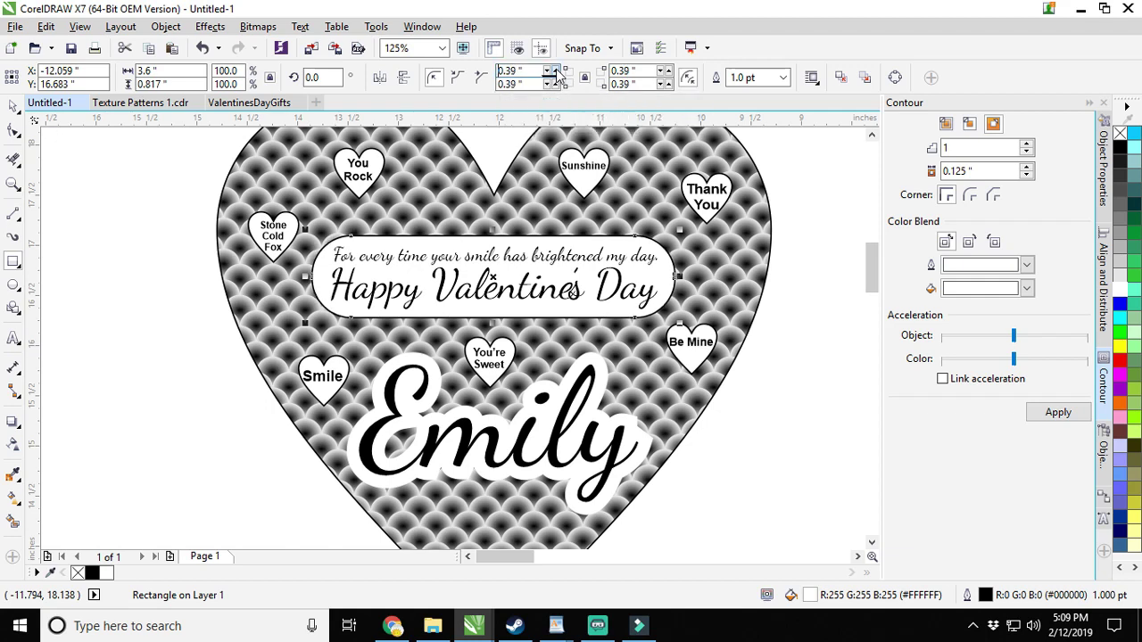
pyautogui.click(554, 72)
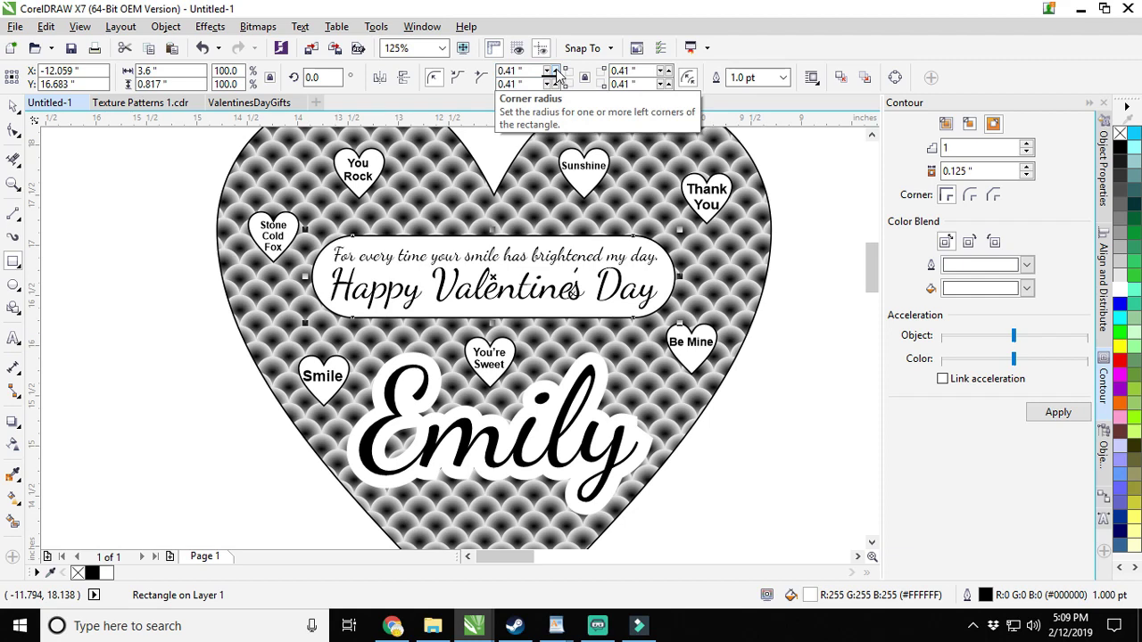
pyautogui.click(546, 71)
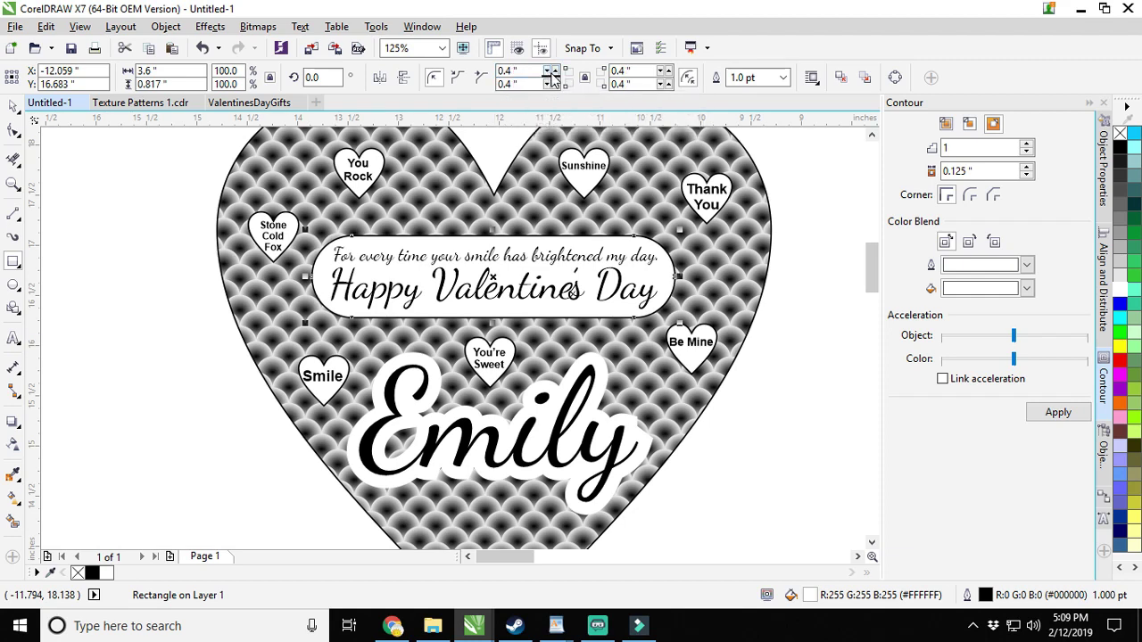
pyautogui.click(555, 72)
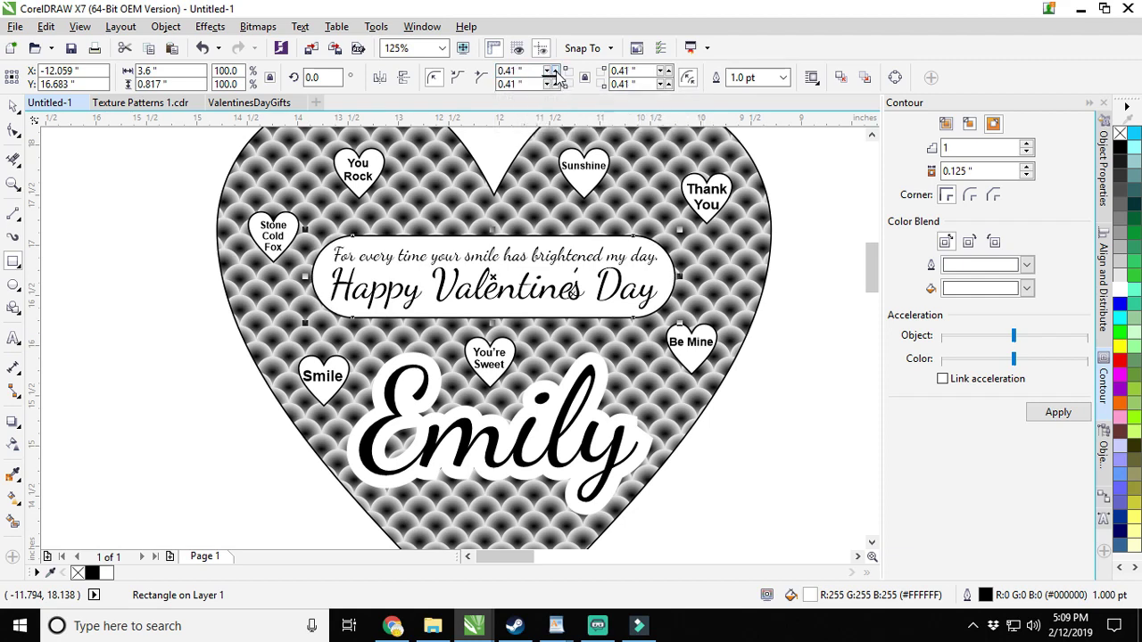
pyautogui.scroll(-2, 209, 265)
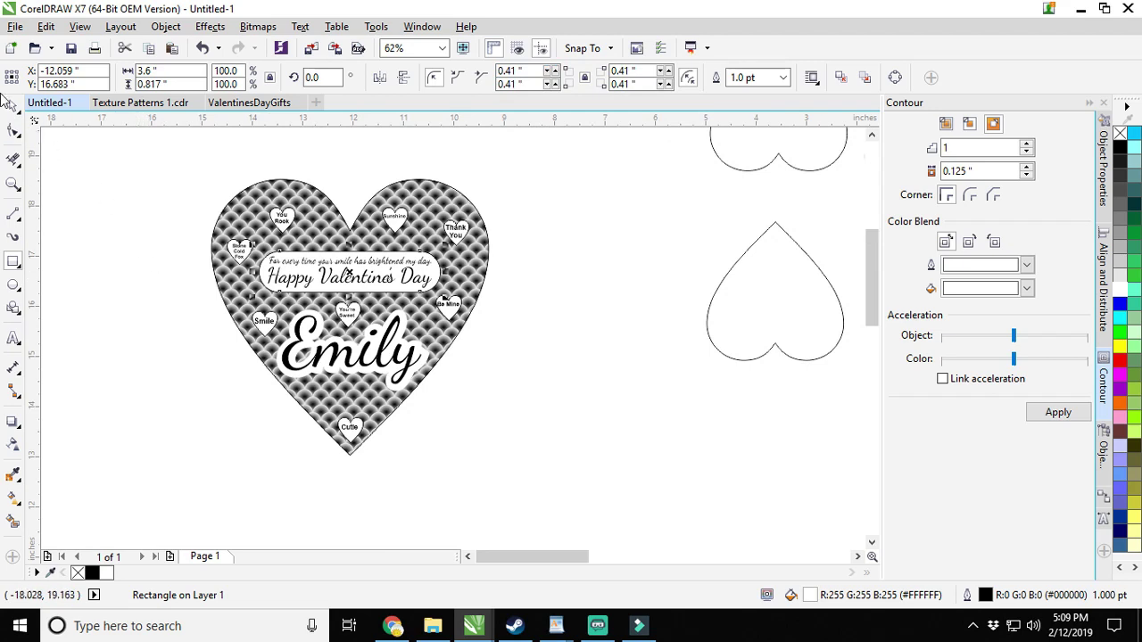
# In the ValentinesDayGifts document, delete the name text from the patterned heart.
pyautogui.click(110, 245)
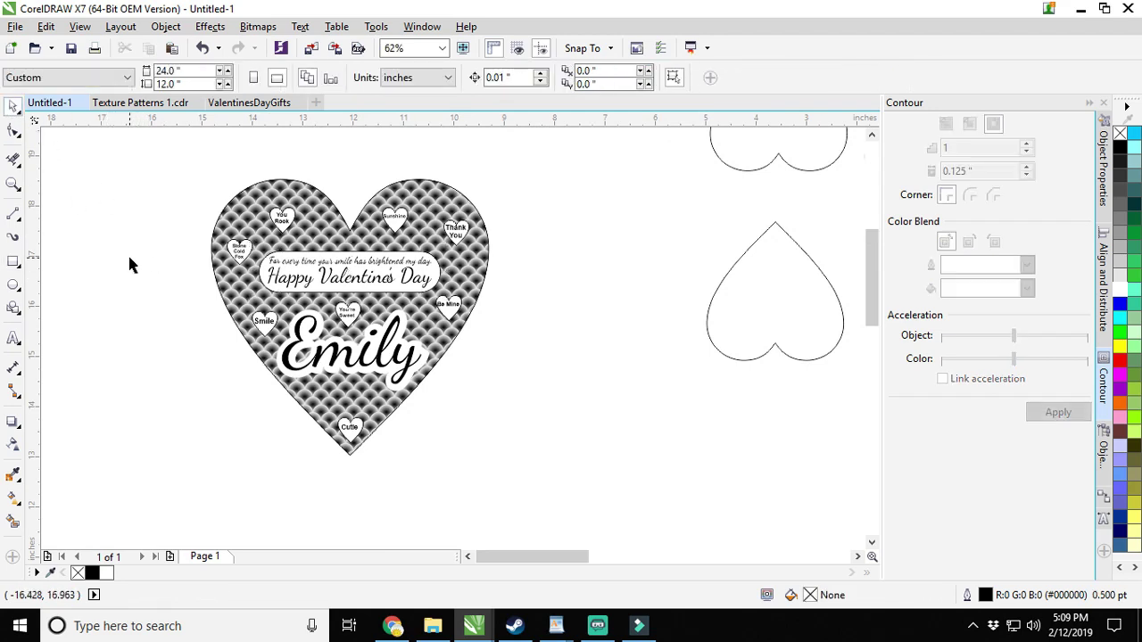
pyautogui.click(247, 104)
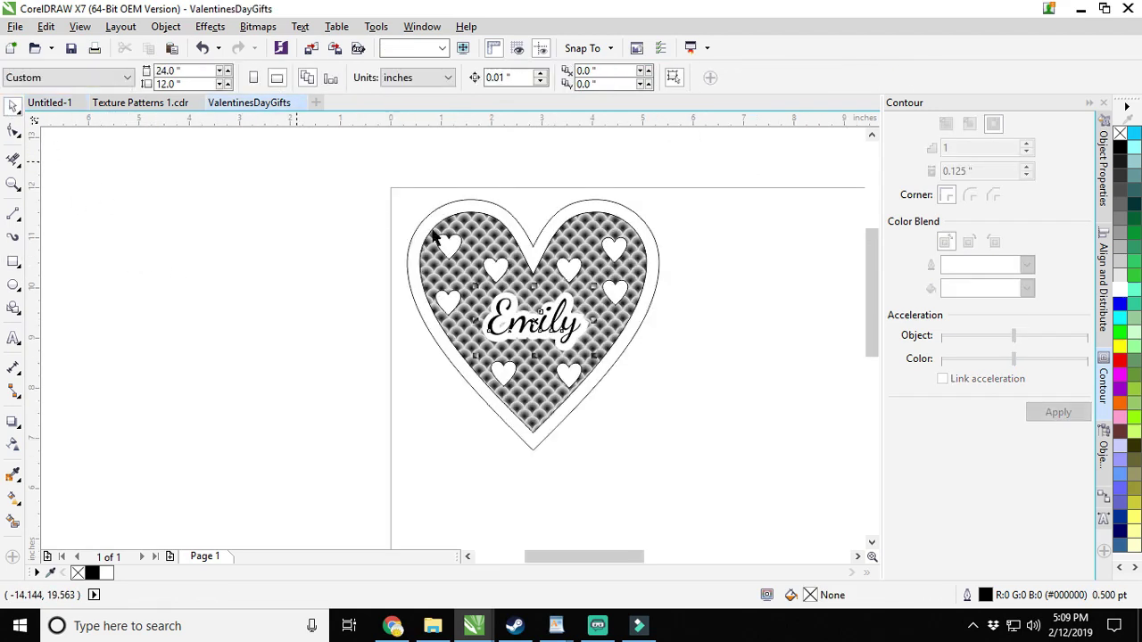
pyautogui.click(434, 242)
pyautogui.scroll(-1, 571, 250)
pyautogui.scroll(1, 571, 250)
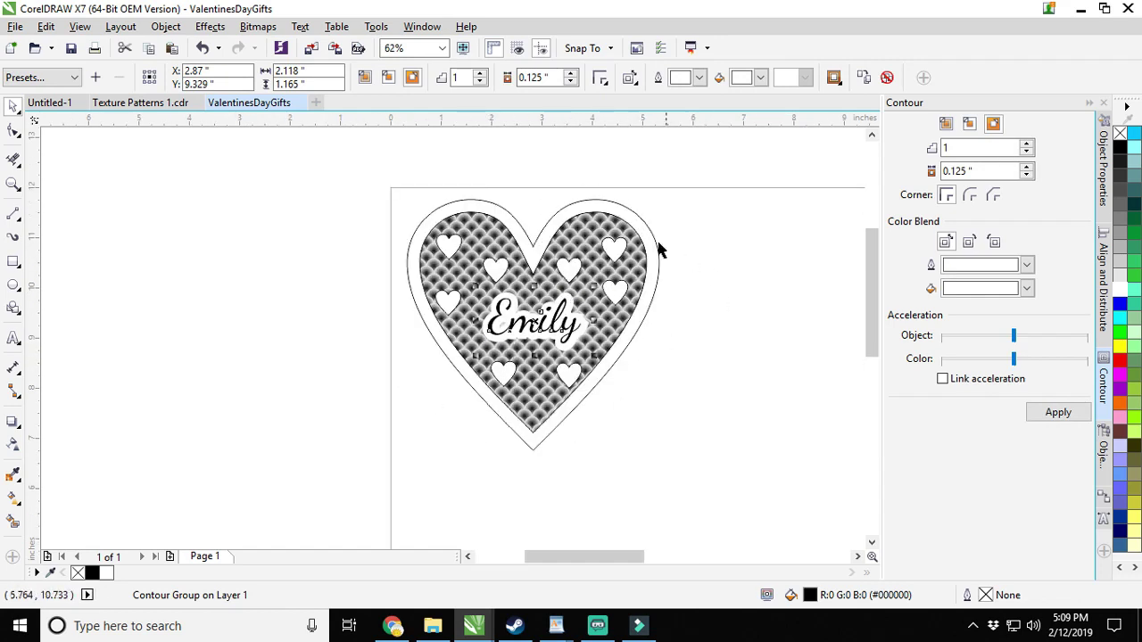
pyautogui.click(709, 174)
pyautogui.moveTo(703, 168); pyautogui.dragTo(314, 489)
pyautogui.click(550, 323)
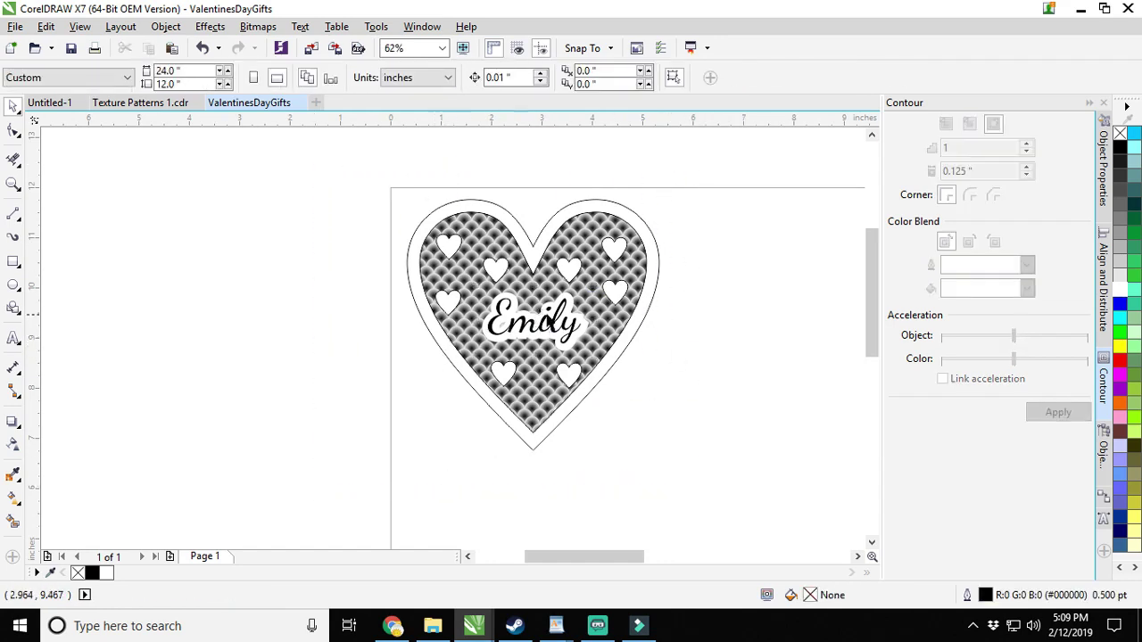
pyautogui.click(537, 324)
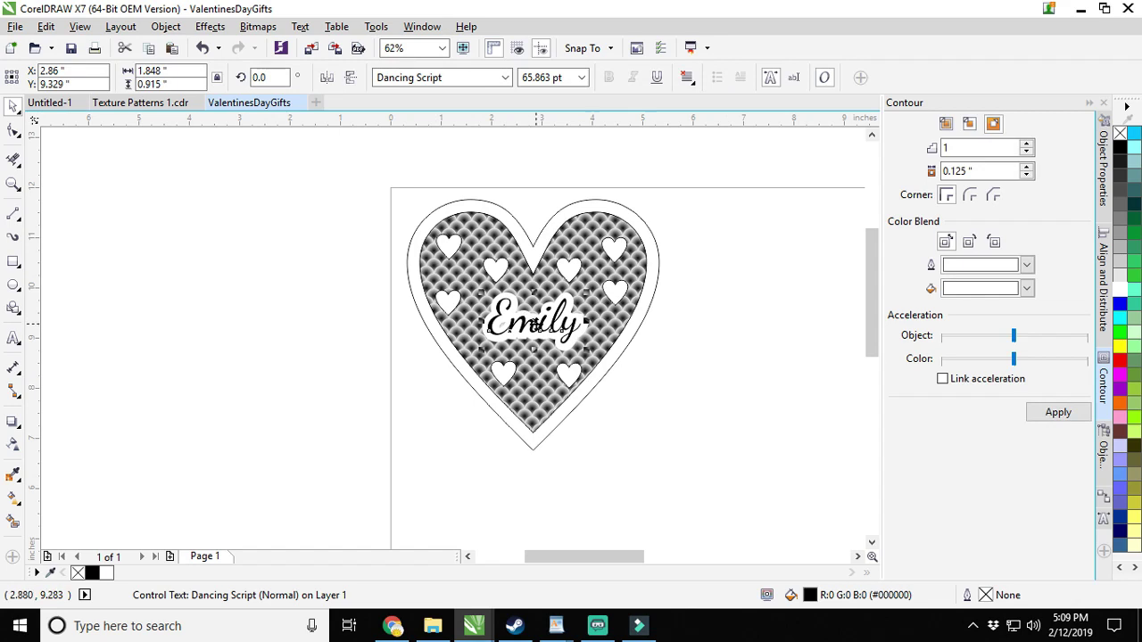
pyautogui.press('Delete')
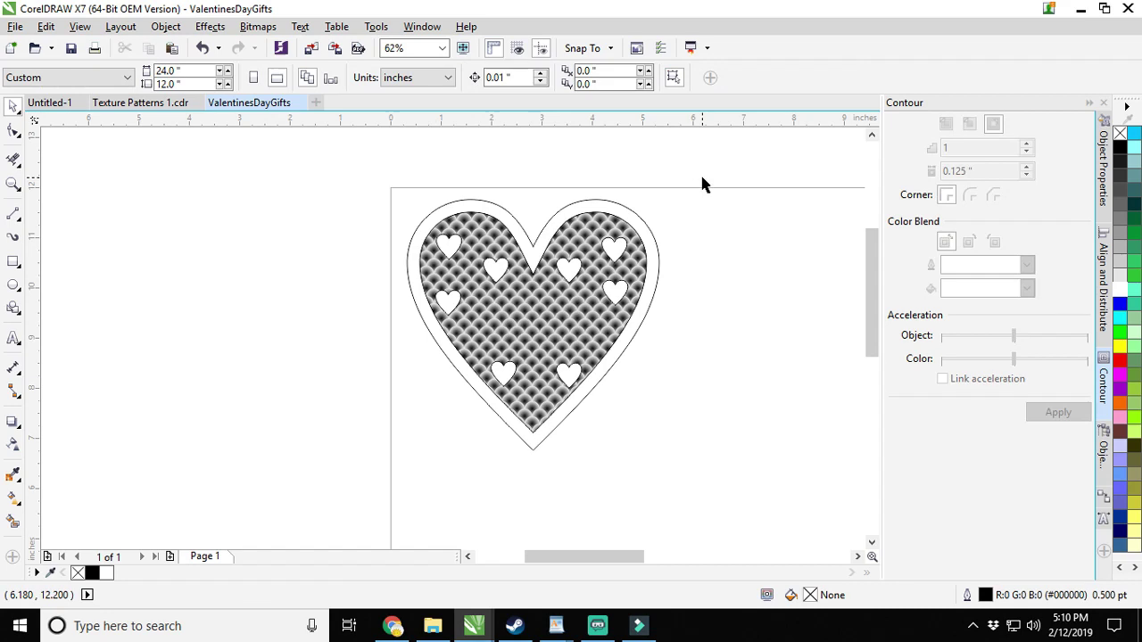
# Marquee-select the whole heart design and move it off the page to the left.
pyautogui.moveTo(702, 179); pyautogui.dragTo(340, 487)
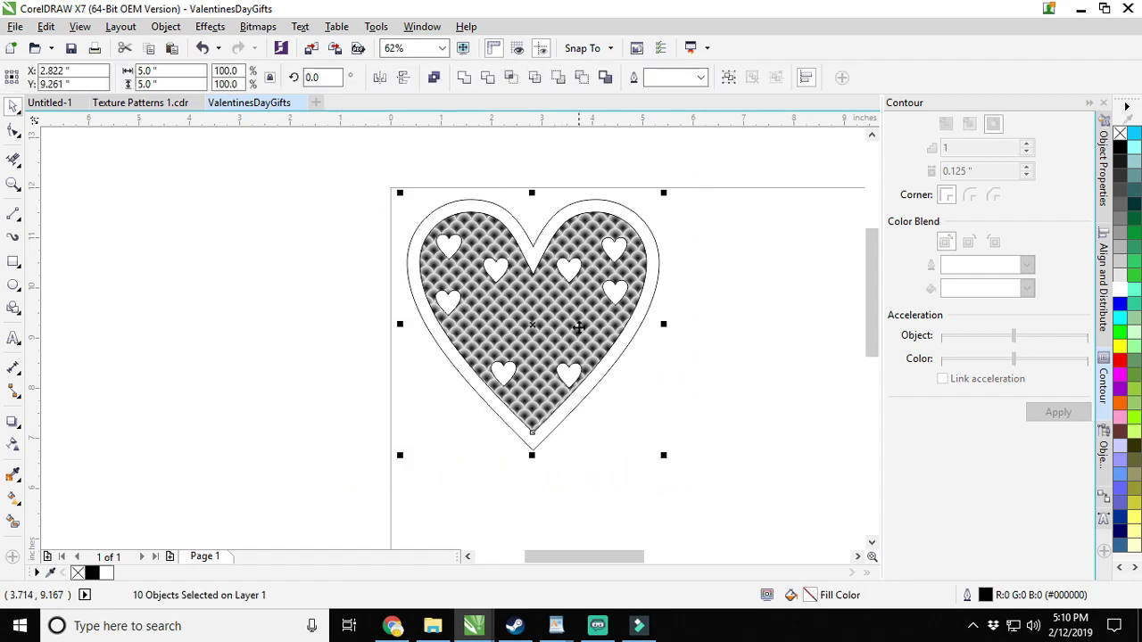
pyautogui.moveTo(531, 323); pyautogui.dragTo(226, 303)
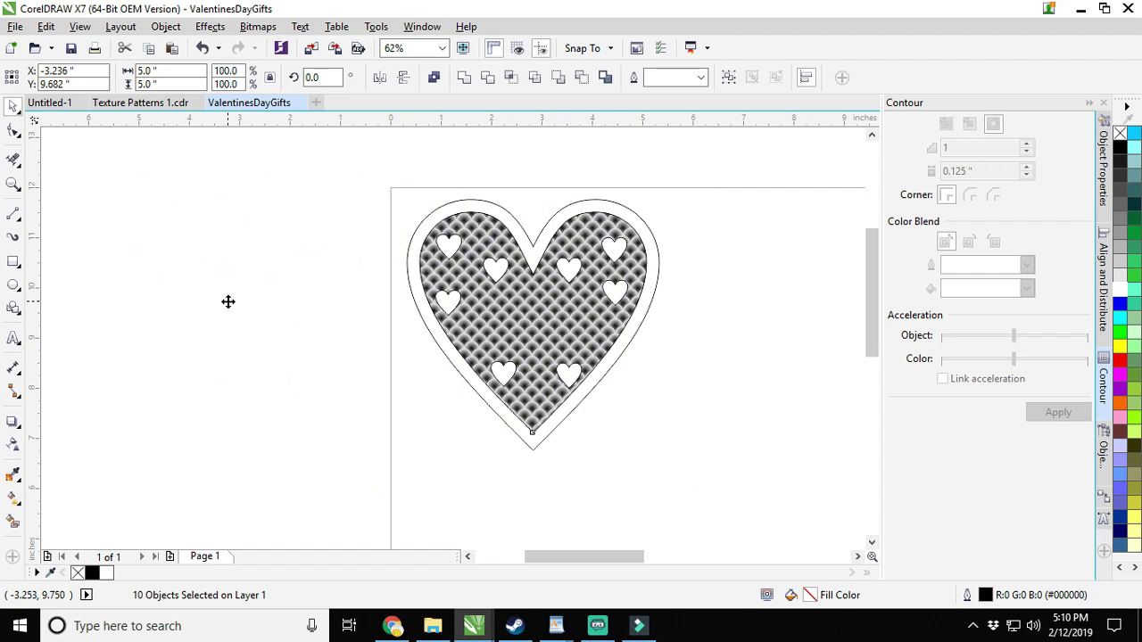
pyautogui.click(444, 167)
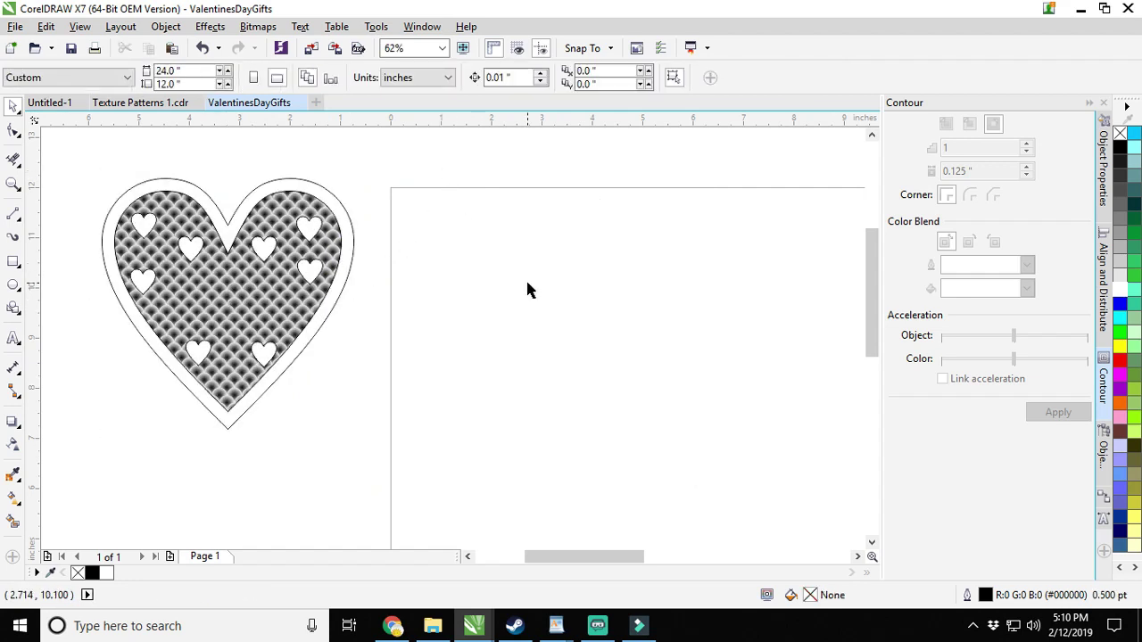
# Draw a Basic Shapes heart sized to 2 inches and place it in the page's top-left corner.
pyautogui.click(13, 308)
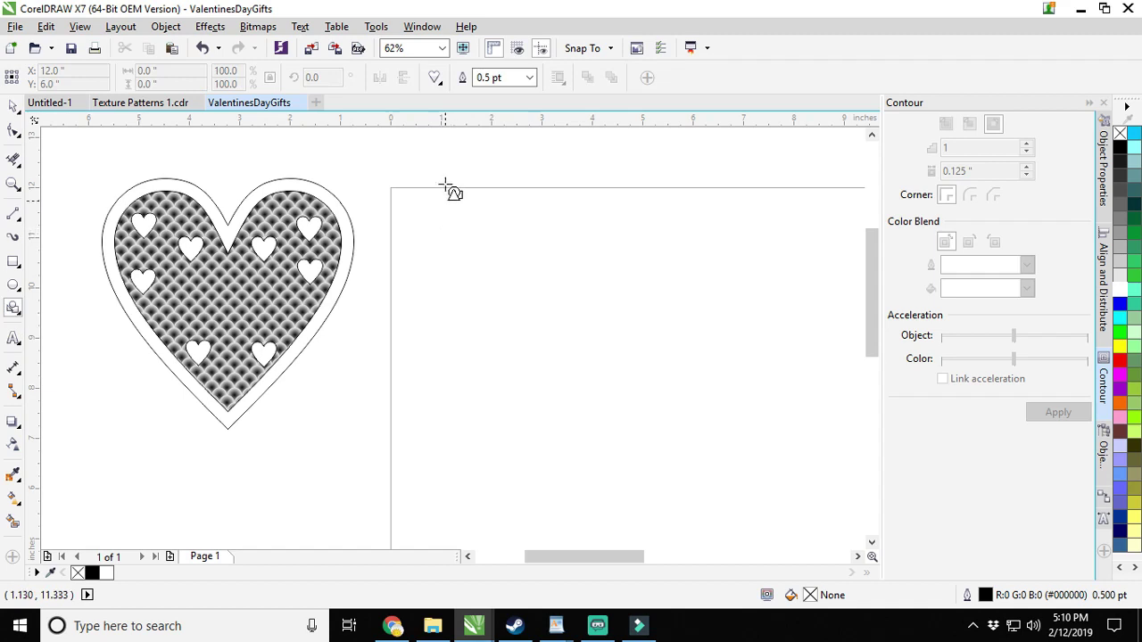
pyautogui.moveTo(431, 224); pyautogui.dragTo(511, 305)
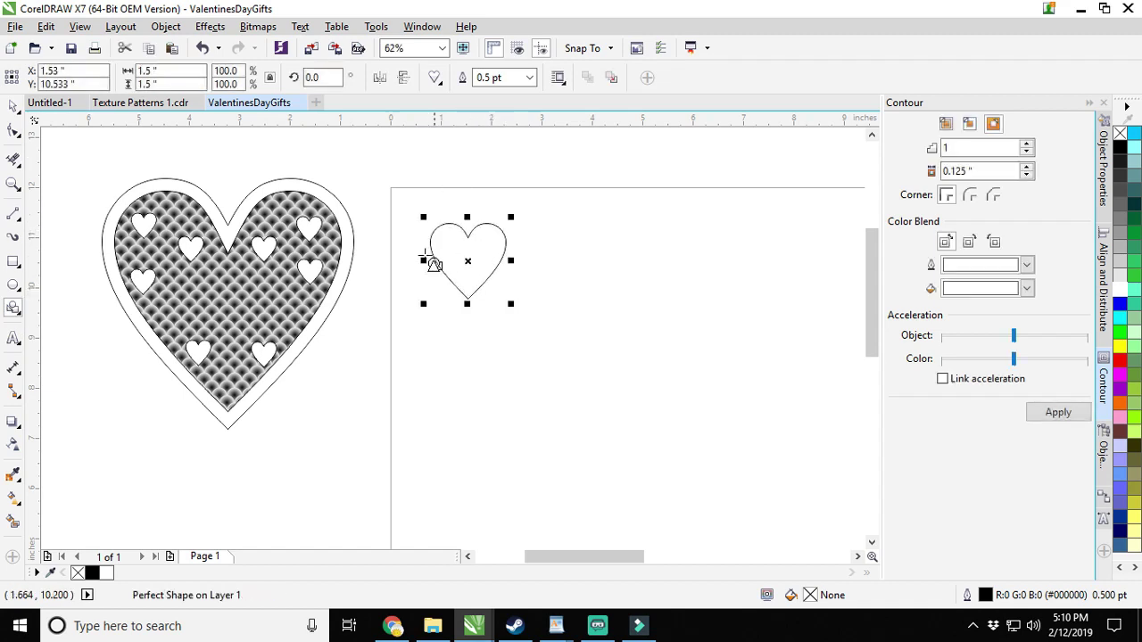
pyautogui.doubleClick(181, 77)
pyautogui.write('2')
pyautogui.press('Return')
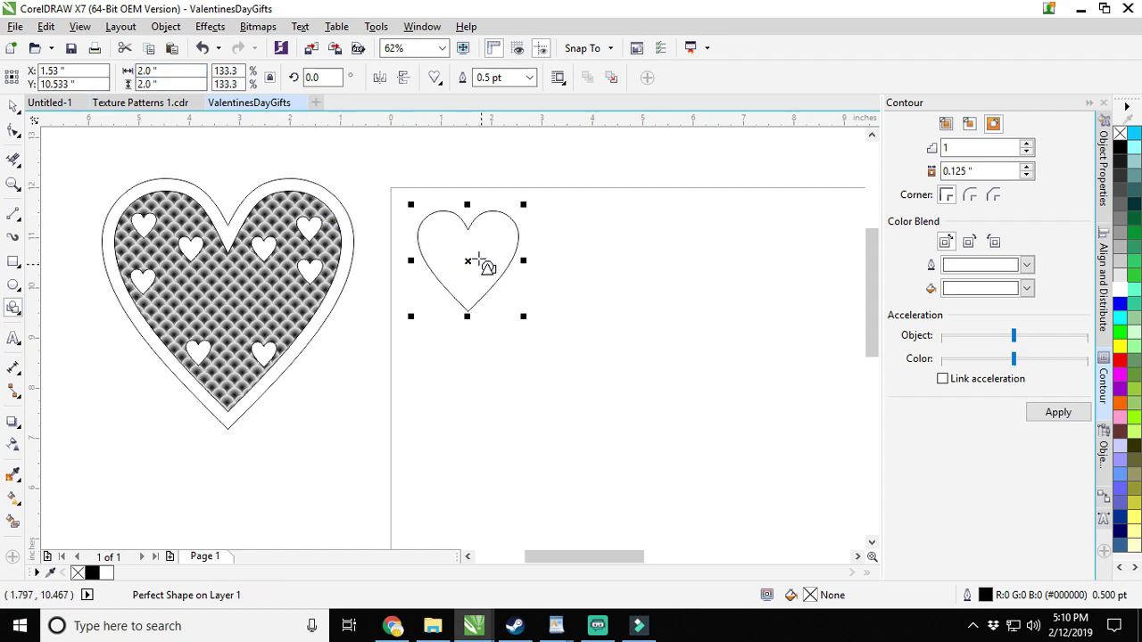
pyautogui.moveTo(467, 262); pyautogui.dragTo(453, 248)
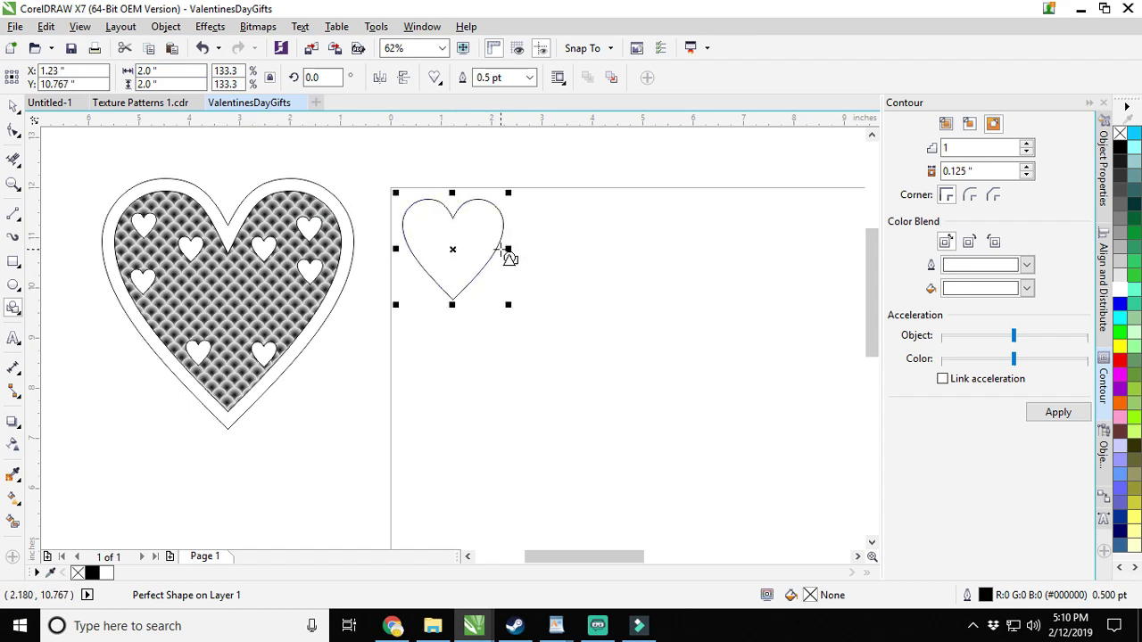
# Give the heart a Hairline outline and place an upside-down heart beside the upright one.
pyautogui.scroll(-2, 509, 258)
pyautogui.click(529, 77)
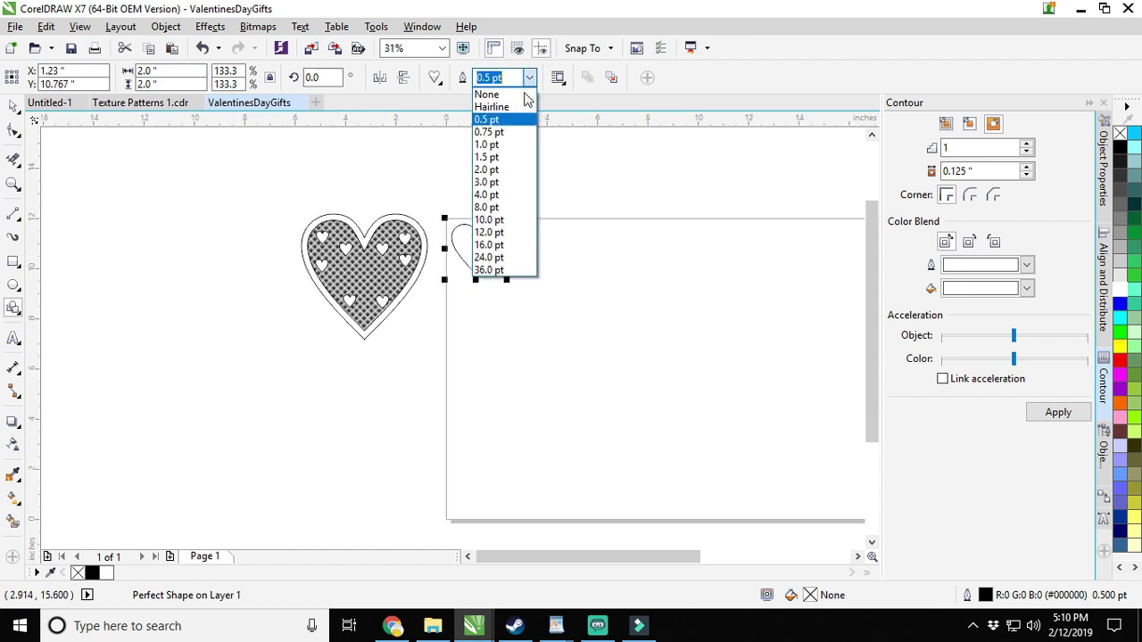
pyautogui.click(520, 107)
pyautogui.moveTo(563, 306); pyautogui.dragTo(376, 299)
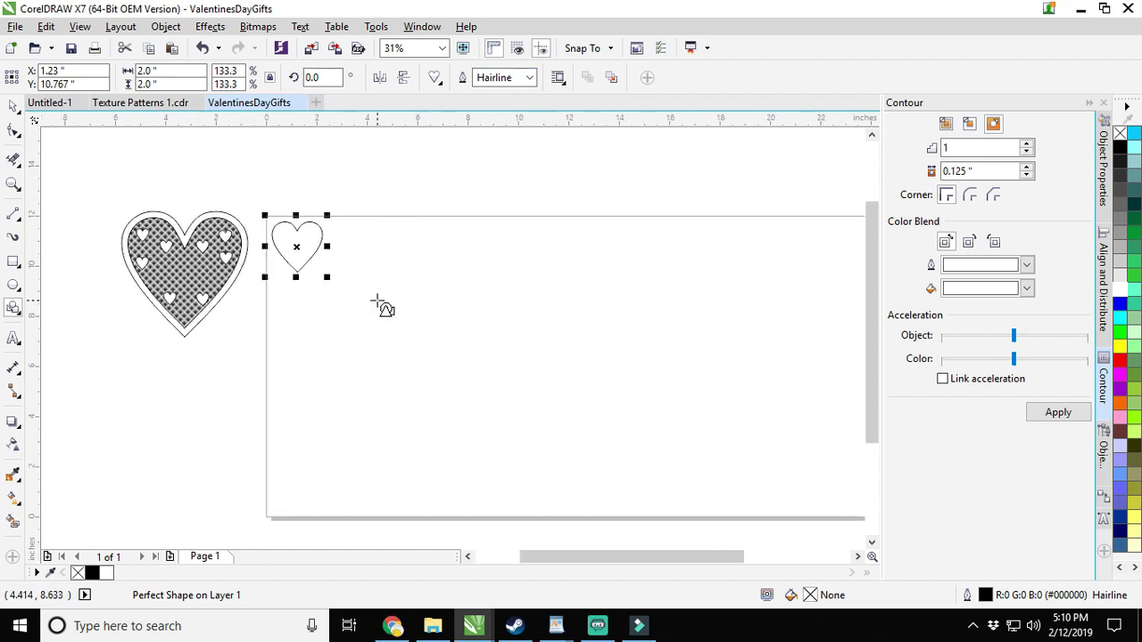
pyautogui.click(402, 78)
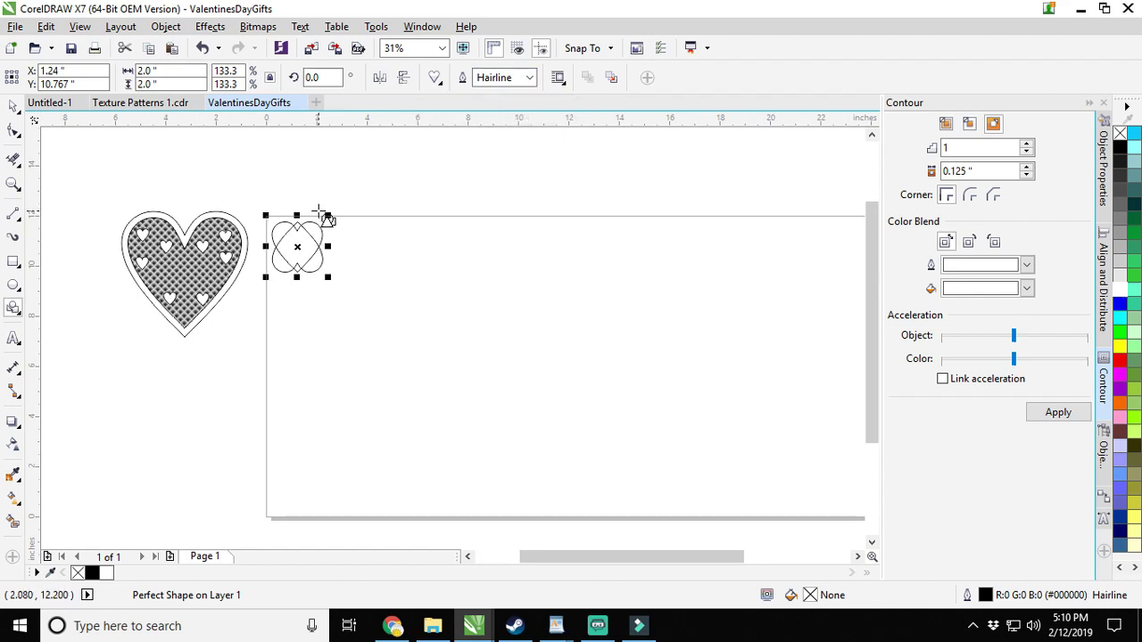
pyautogui.press('Right')
pyautogui.press('Right')
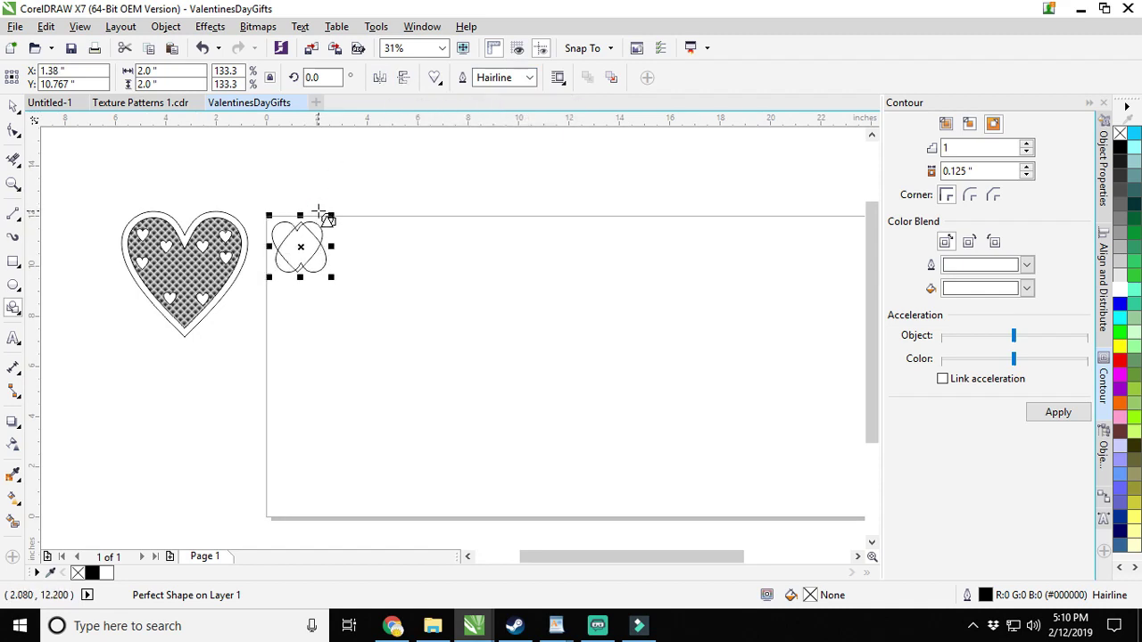
pyautogui.press('Right')
pyautogui.press('Right')
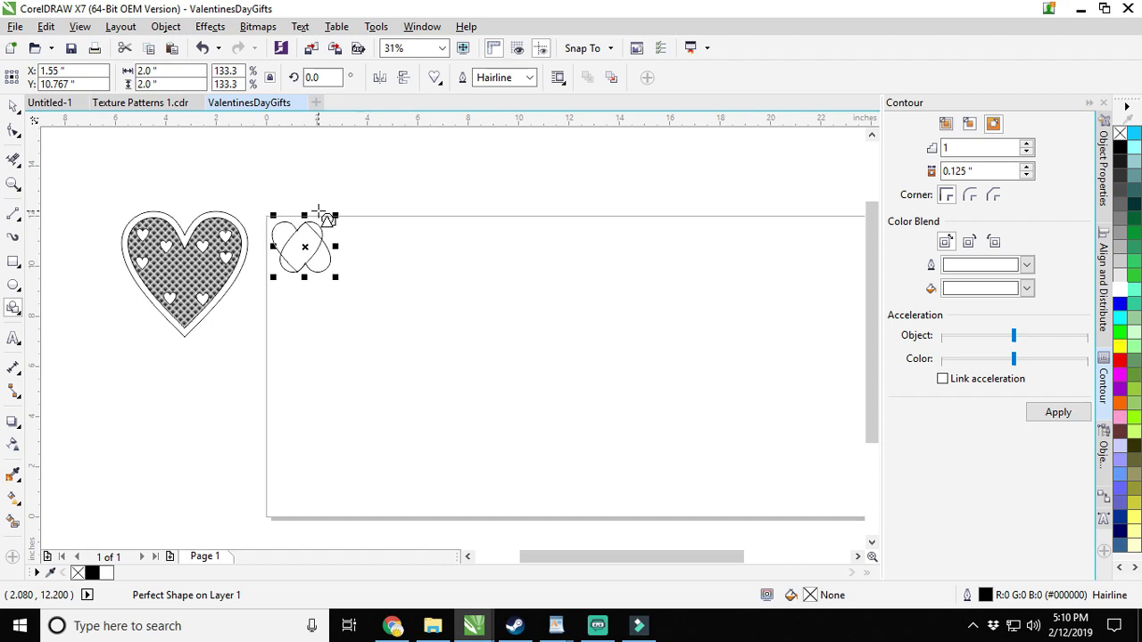
pyautogui.press('Right')
pyautogui.press('Right')
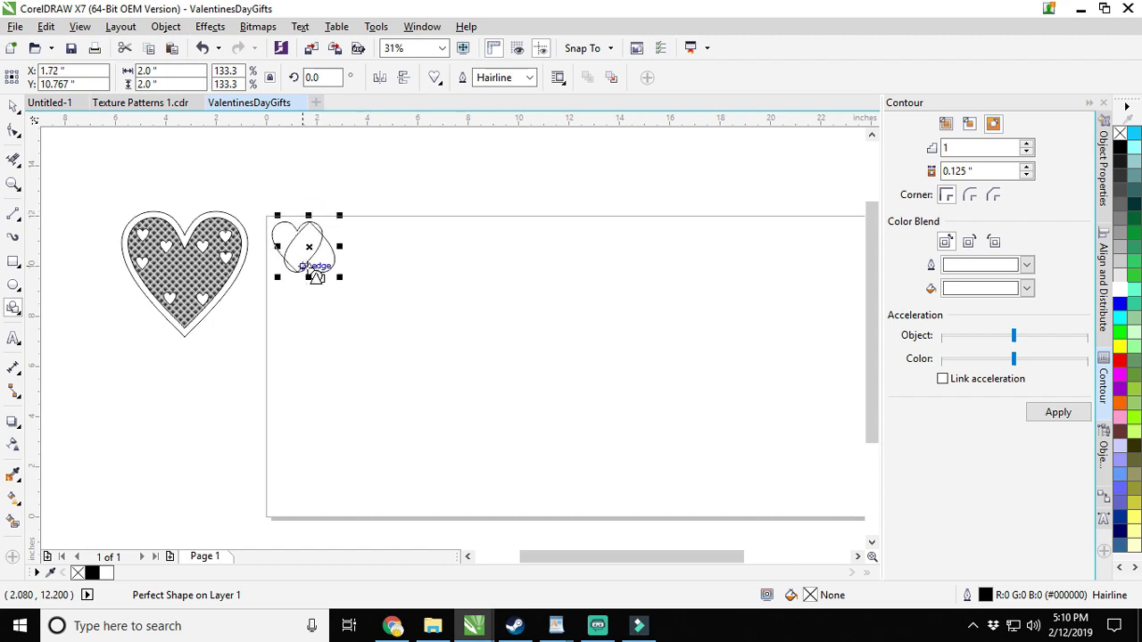
pyautogui.moveTo(308, 243); pyautogui.dragTo(343, 248)
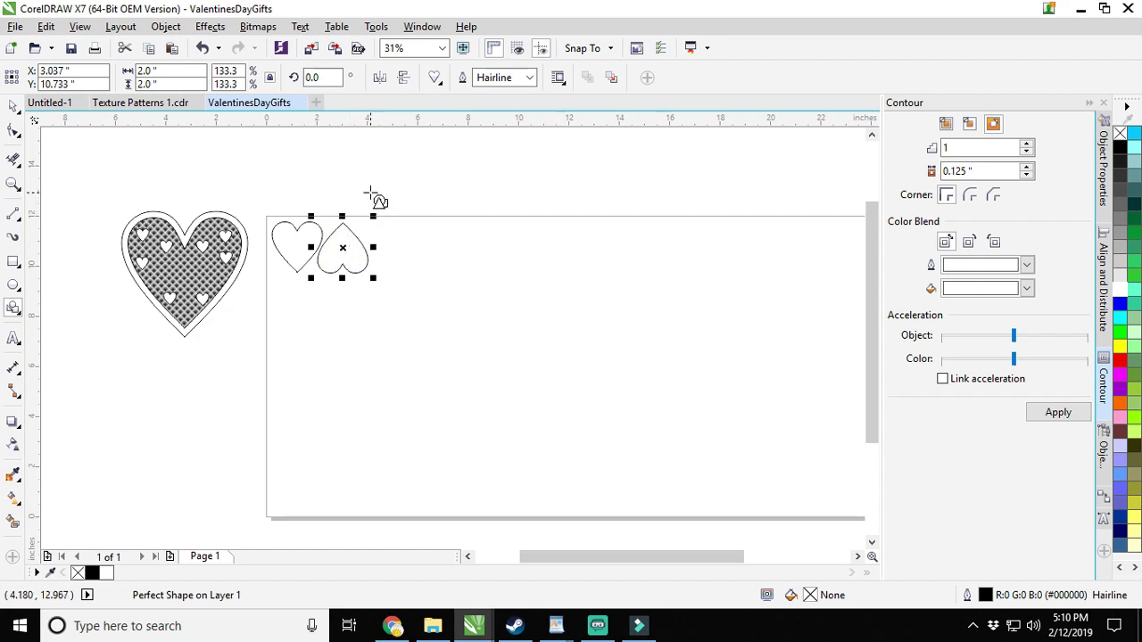
# Duplicate hearts with Ctrl+D, flipping alternate copies, until the row spans the page's top edge.
pyautogui.hotkey('ctrl', 'd')
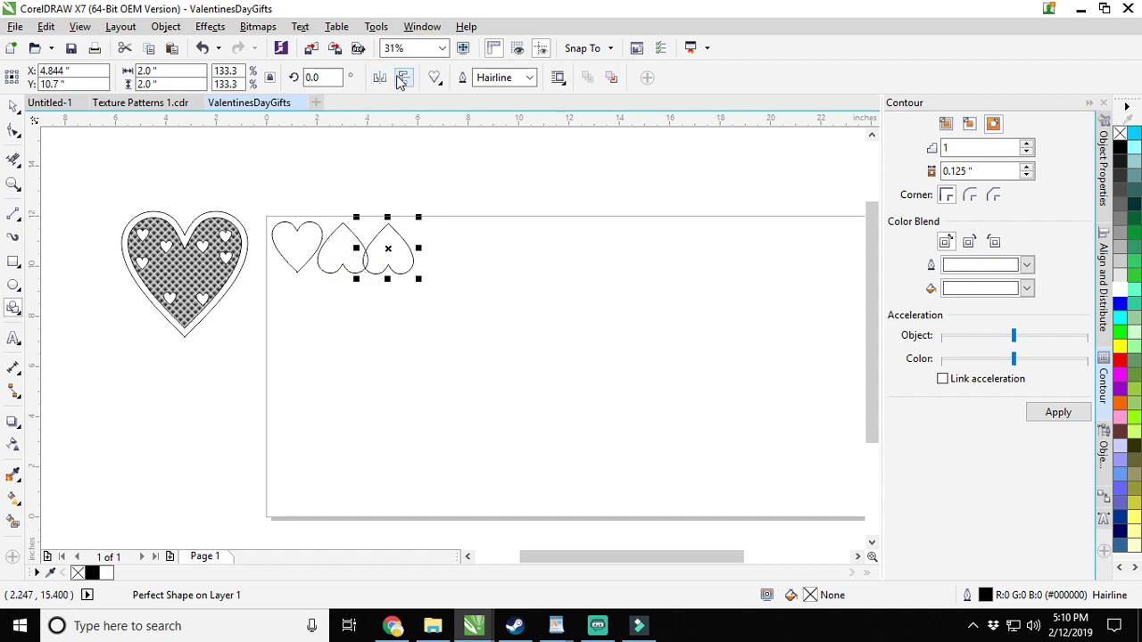
pyautogui.hotkey('ctrl', 'd')
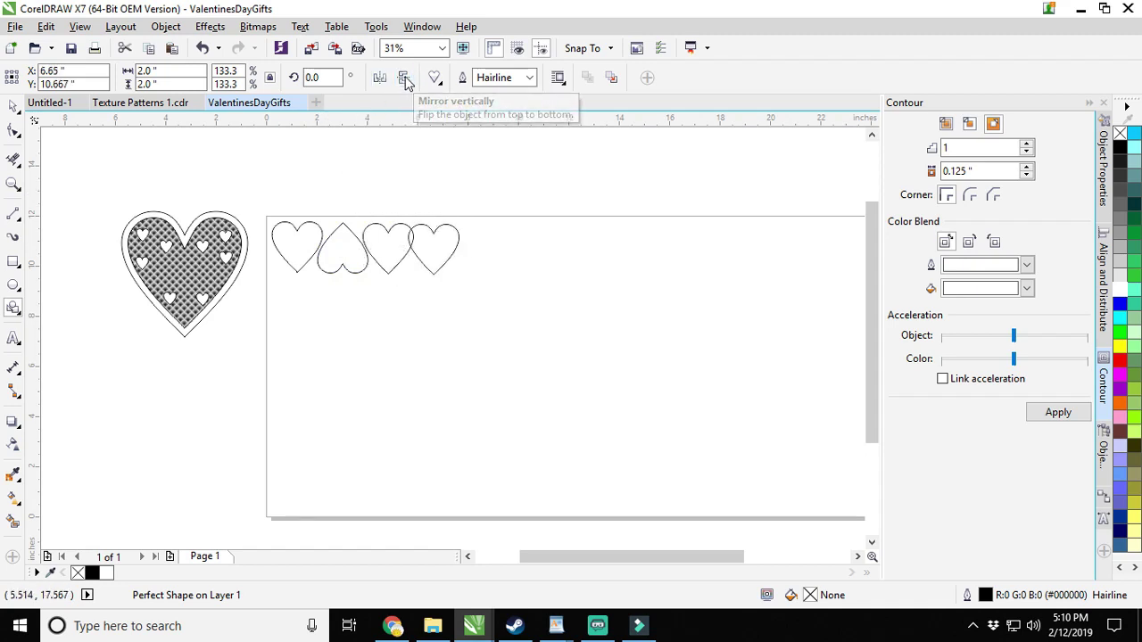
pyautogui.click(404, 77)
pyautogui.hotkey('ctrl', 'd')
pyautogui.click(403, 78)
pyautogui.hotkey('ctrl', 'd')
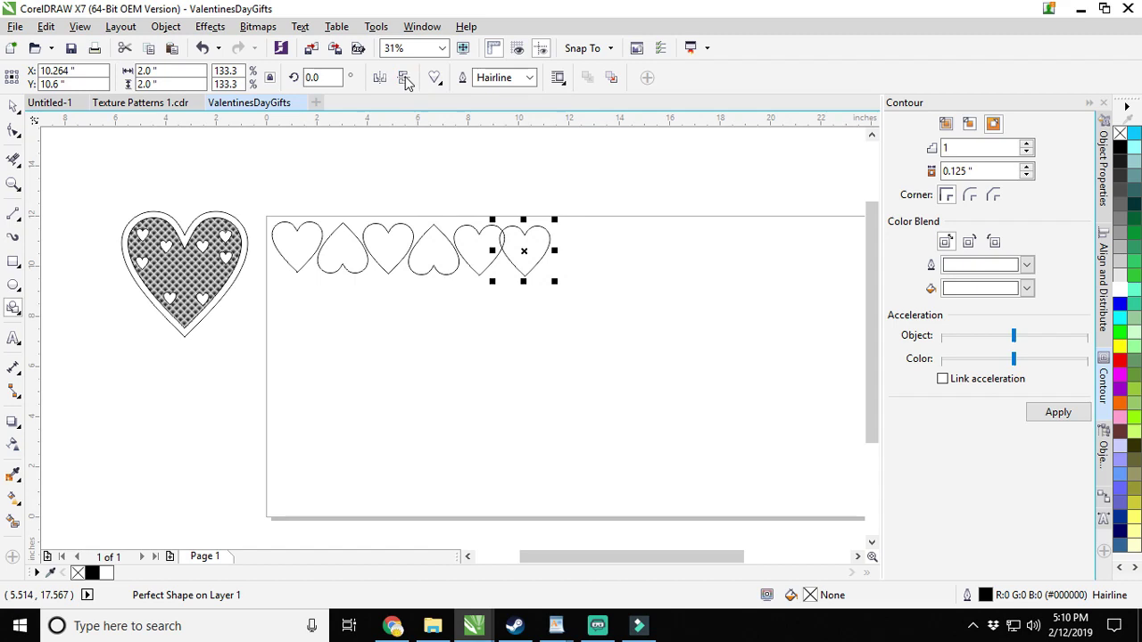
pyautogui.click(405, 78)
pyautogui.hotkey('ctrl', 'd')
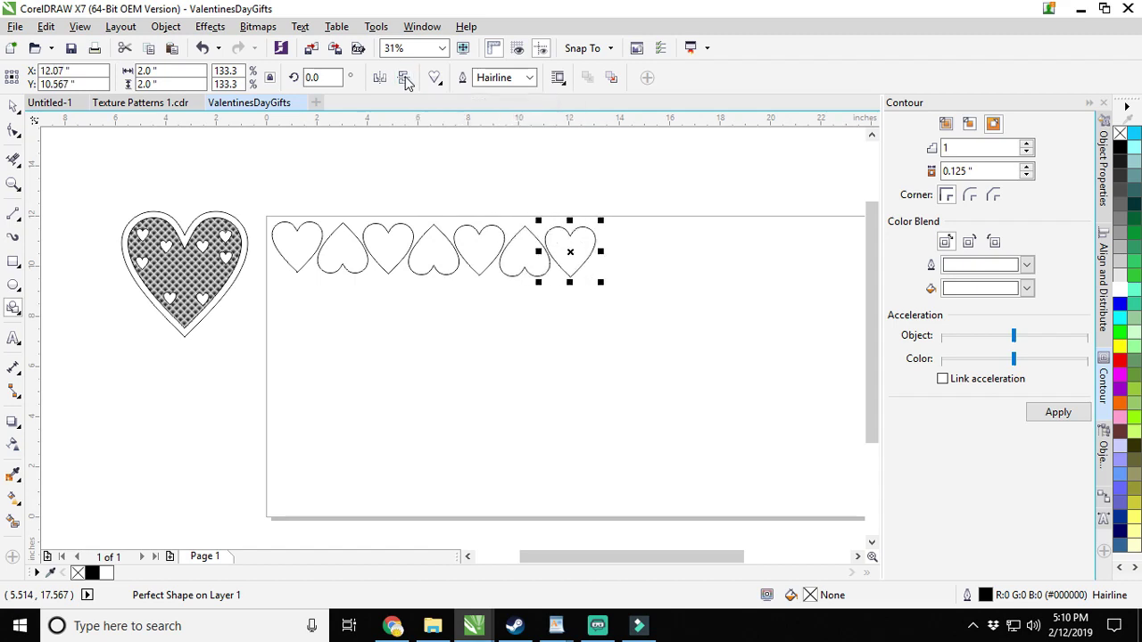
pyautogui.hotkey('ctrl', 'd')
pyautogui.click(406, 79)
pyautogui.hotkey('ctrl', 'd')
pyautogui.click(406, 79)
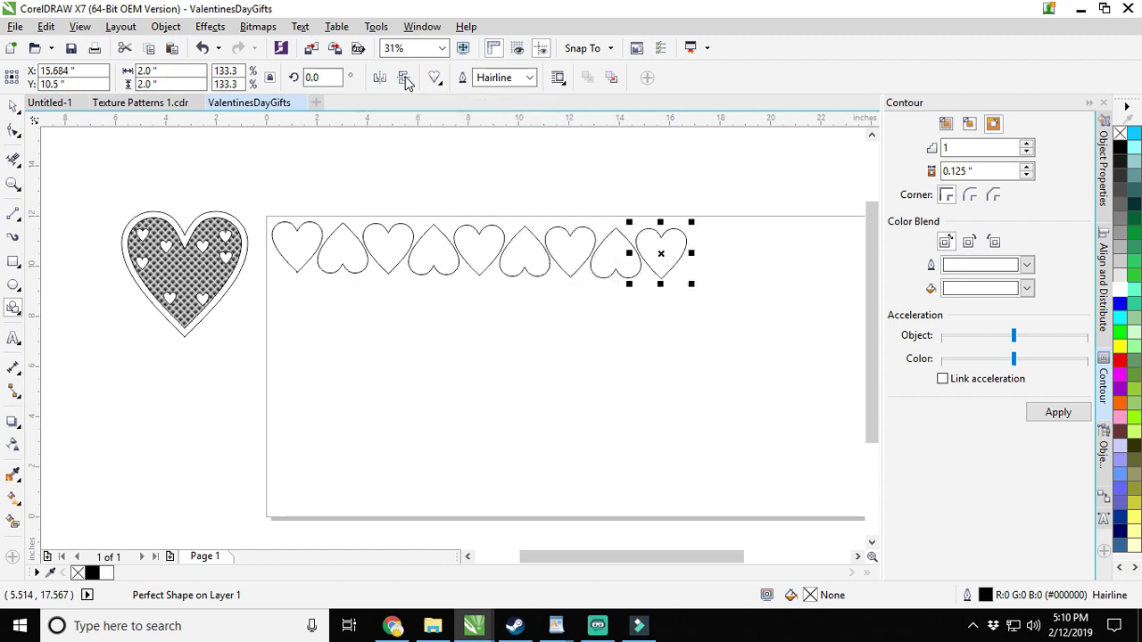
pyautogui.hotkey('ctrl', 'd')
pyautogui.click(406, 79)
pyautogui.hotkey('ctrl', 'd')
pyautogui.click(406, 79)
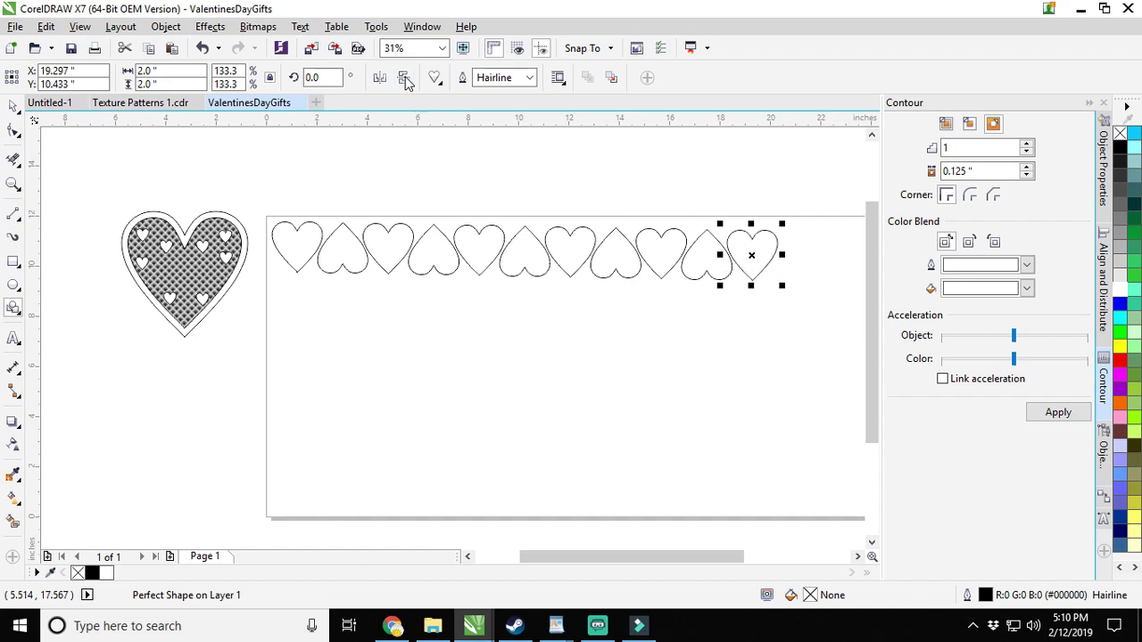
pyautogui.hotkey('ctrl', 'd')
pyautogui.click(407, 79)
pyautogui.moveTo(511, 345); pyautogui.dragTo(365, 353)
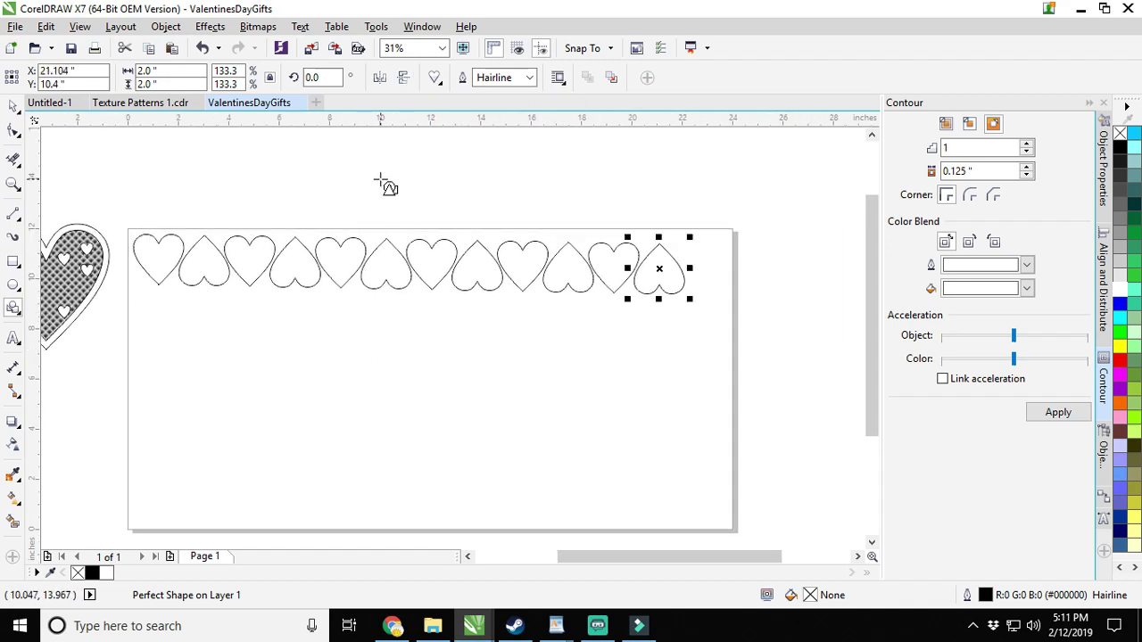
pyautogui.hotkey('ctrl', 'd')
pyautogui.click(401, 79)
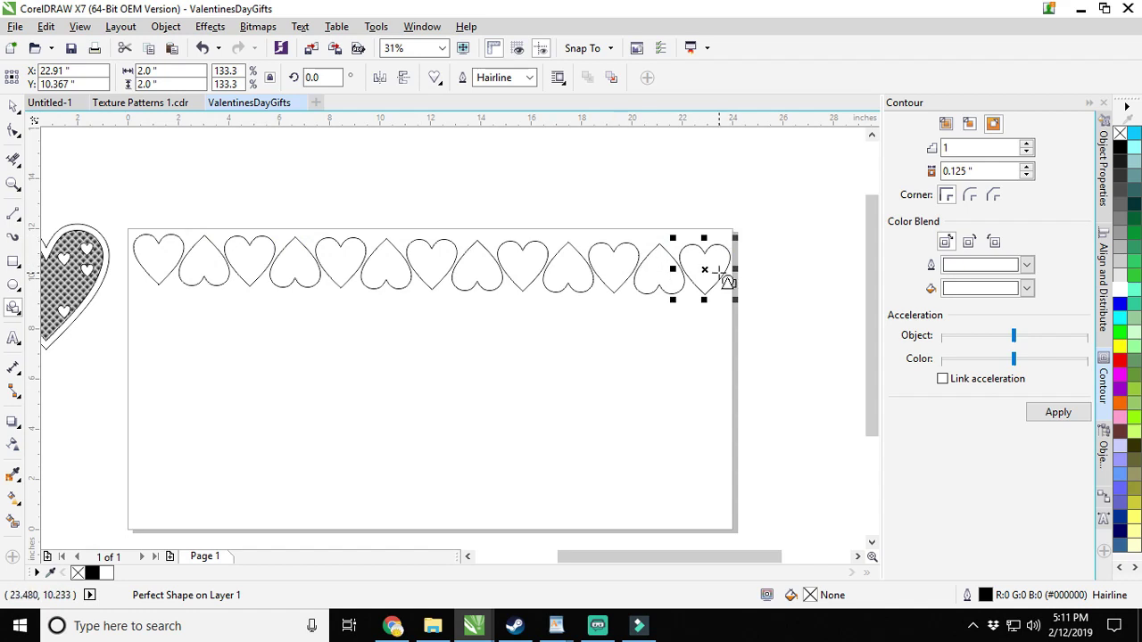
# Copy the first five hearts downward into stacked rows, repeating with Ctrl+R to make five rows.
pyautogui.click(13, 106)
pyautogui.moveTo(130, 220); pyautogui.dragTo(373, 317)
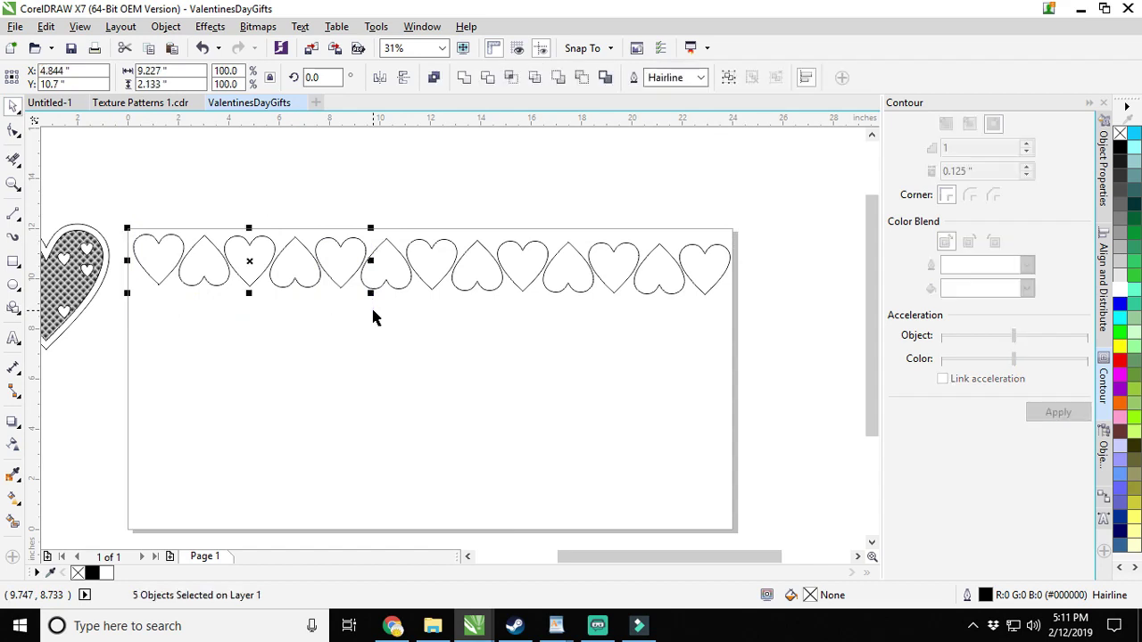
pyautogui.moveTo(248, 260); pyautogui.dragTo(251, 318)
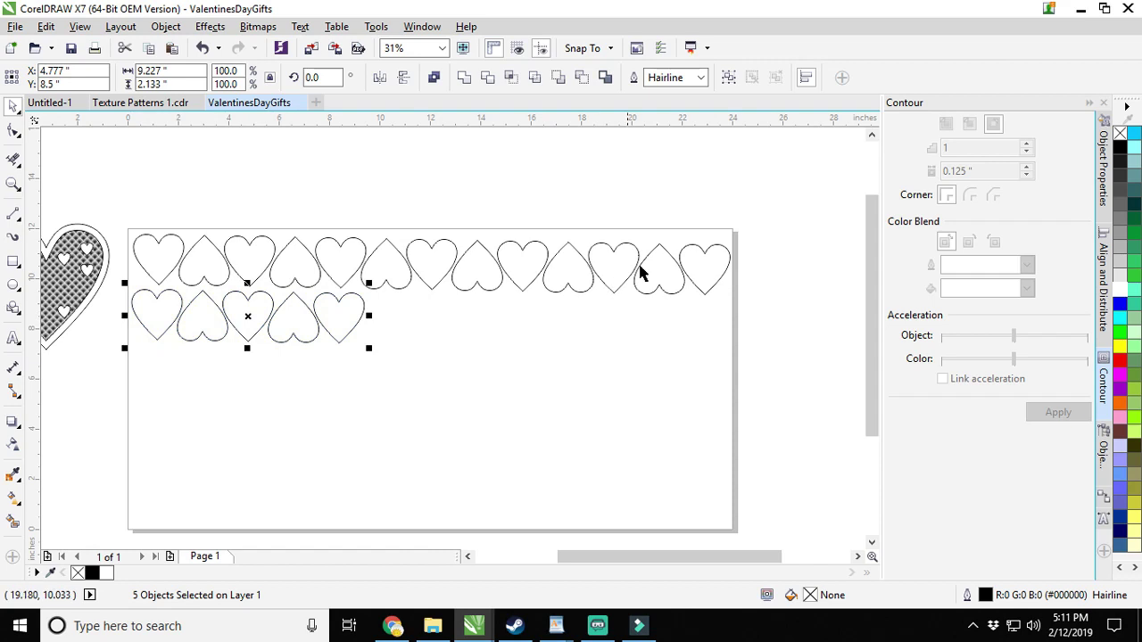
pyautogui.click(770, 207)
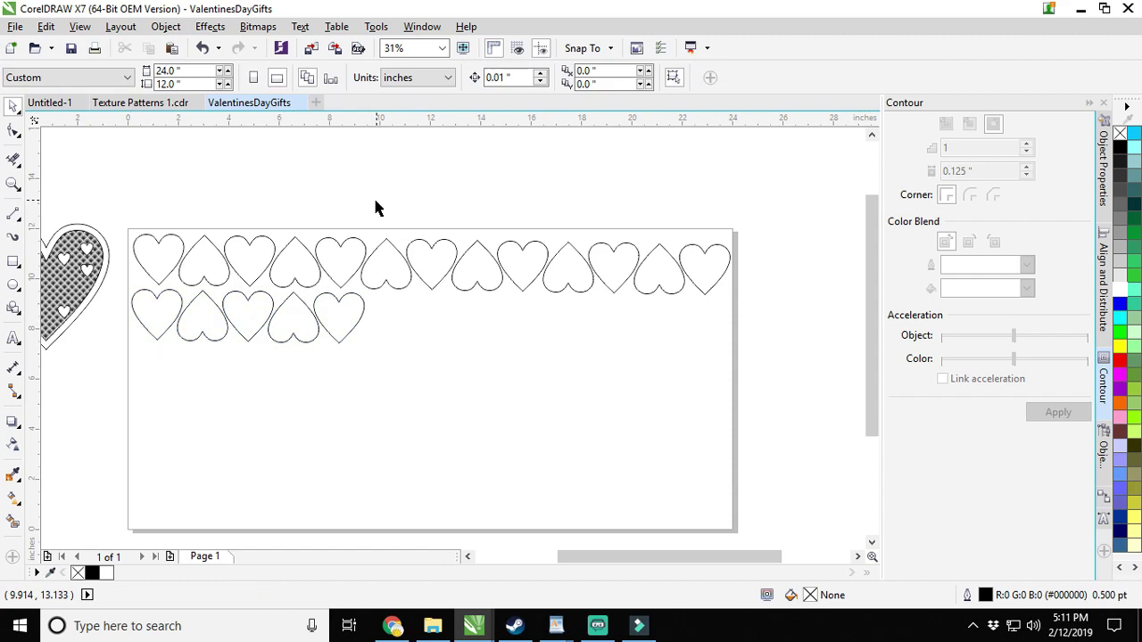
pyautogui.hotkey('ctrl', 'z')
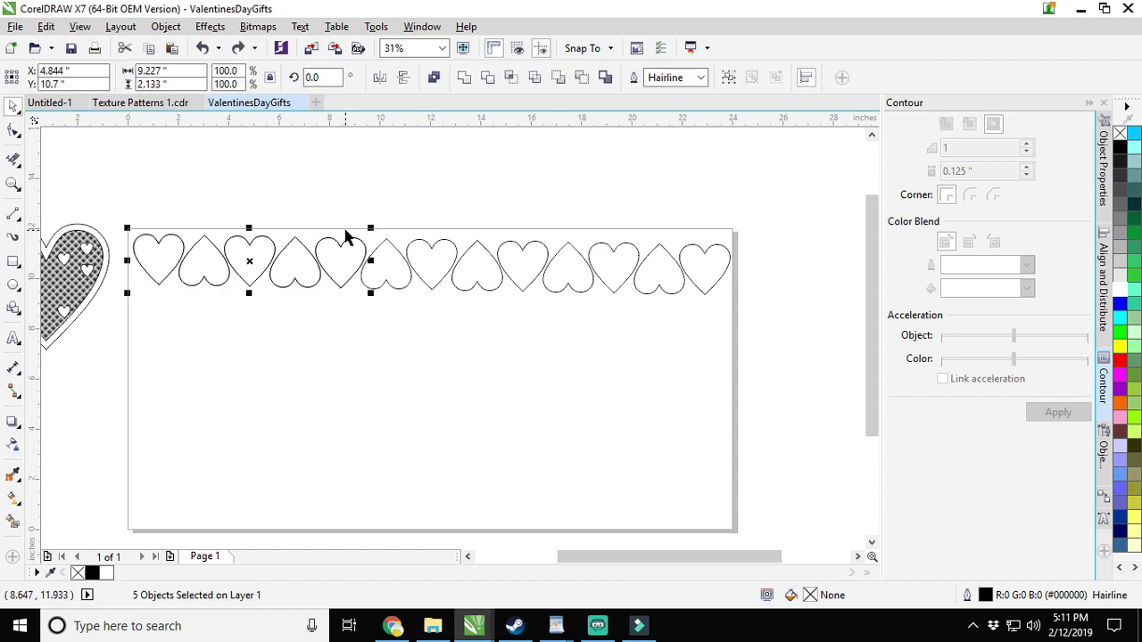
pyautogui.moveTo(248, 260); pyautogui.dragTo(251, 315)
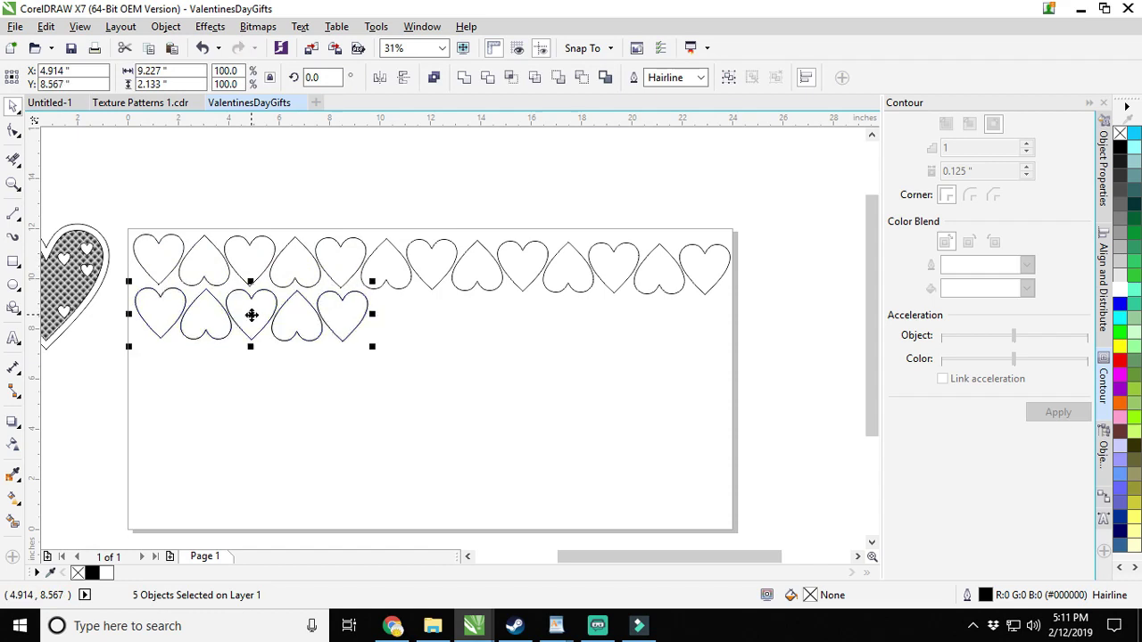
pyautogui.moveTo(252, 315); pyautogui.dragTo(251, 369)
pyautogui.hotkey('ctrl', 'r')
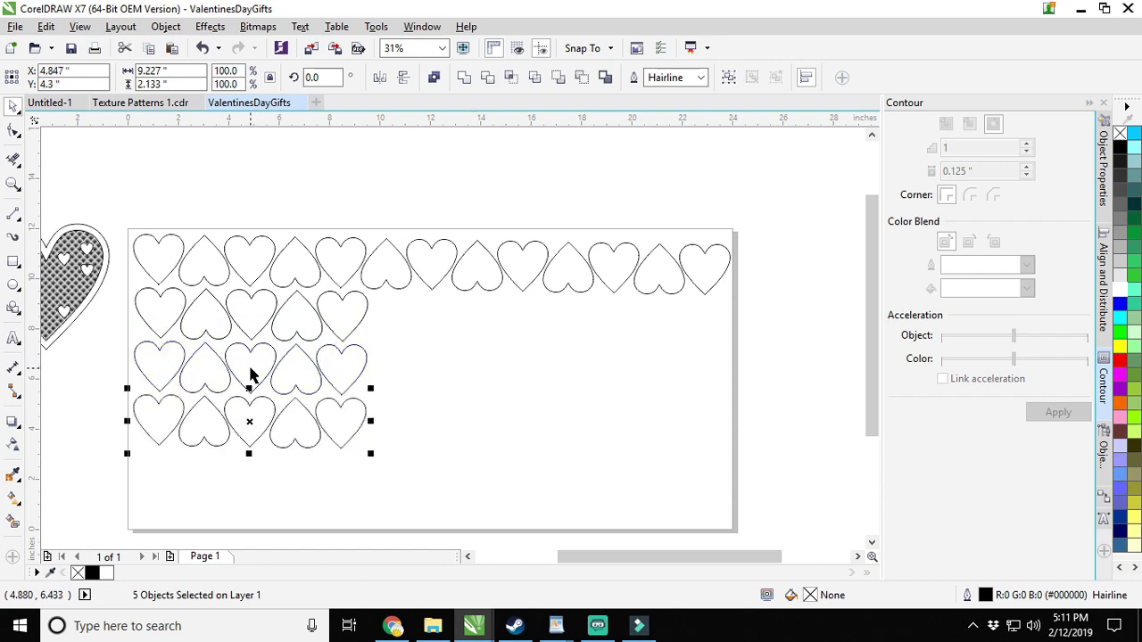
pyautogui.hotkey('ctrl', 'r')
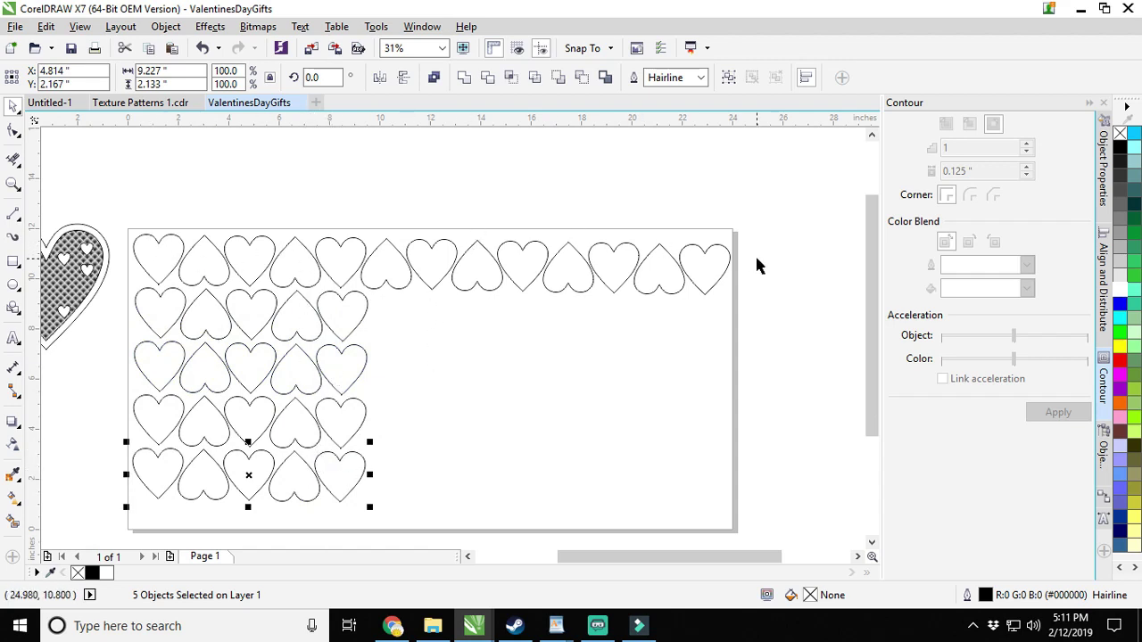
# Delete the extra top-row hearts, the rightmost column and the bottom row.
pyautogui.moveTo(755, 308); pyautogui.dragTo(309, 189)
pyautogui.press('Delete')
pyautogui.moveTo(376, 514); pyautogui.dragTo(311, 282)
pyautogui.press('Delete')
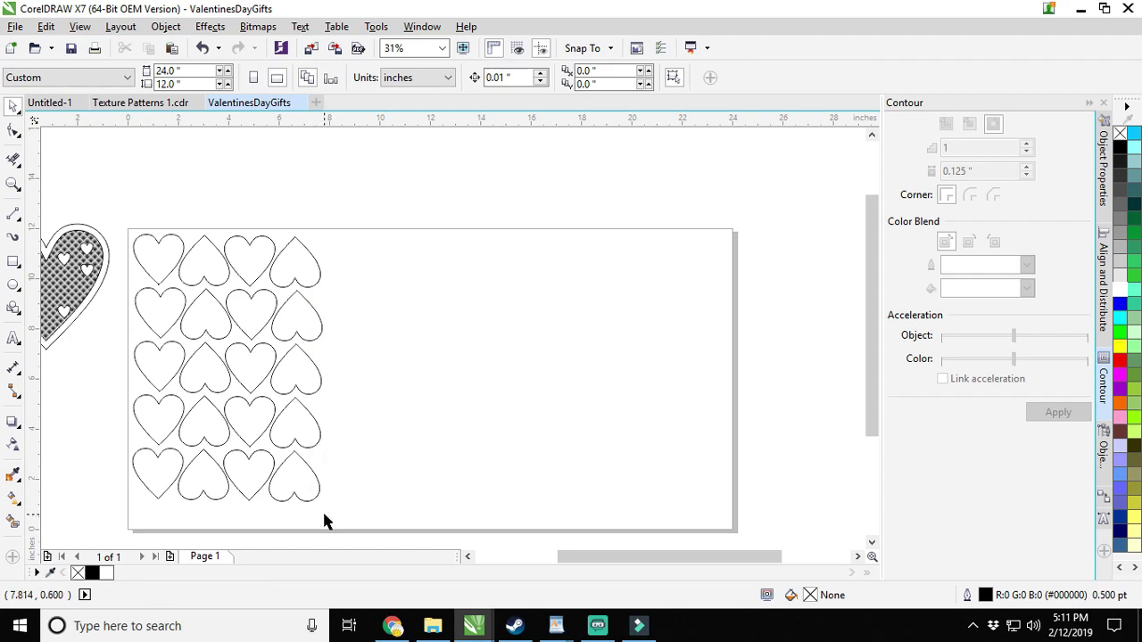
pyautogui.moveTo(335, 516); pyautogui.dragTo(237, 426)
pyautogui.press('Delete')
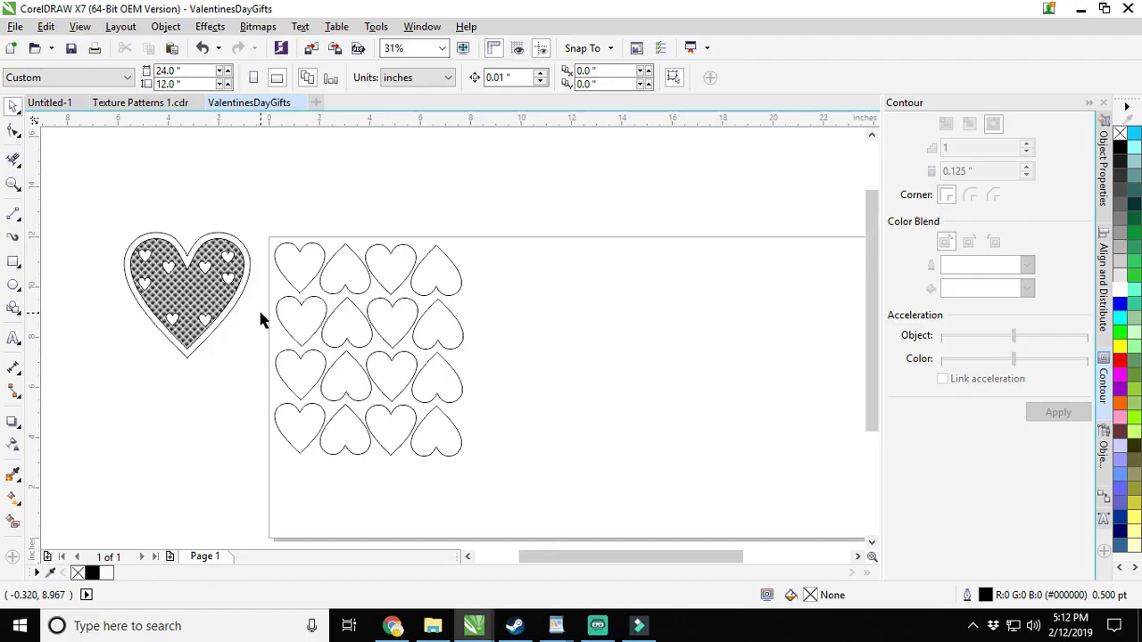
pyautogui.scroll(-2, 440, 316)
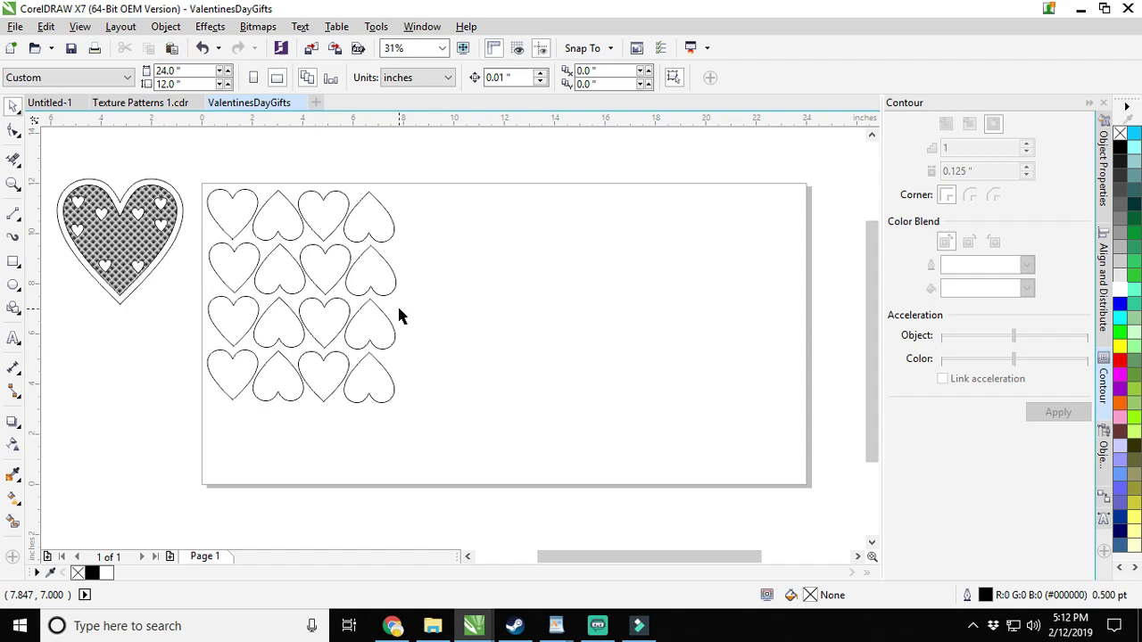
# Move a bottom-row heart to the empty right side and enlarge it to 3.0 inches wide.
pyautogui.click(330, 391)
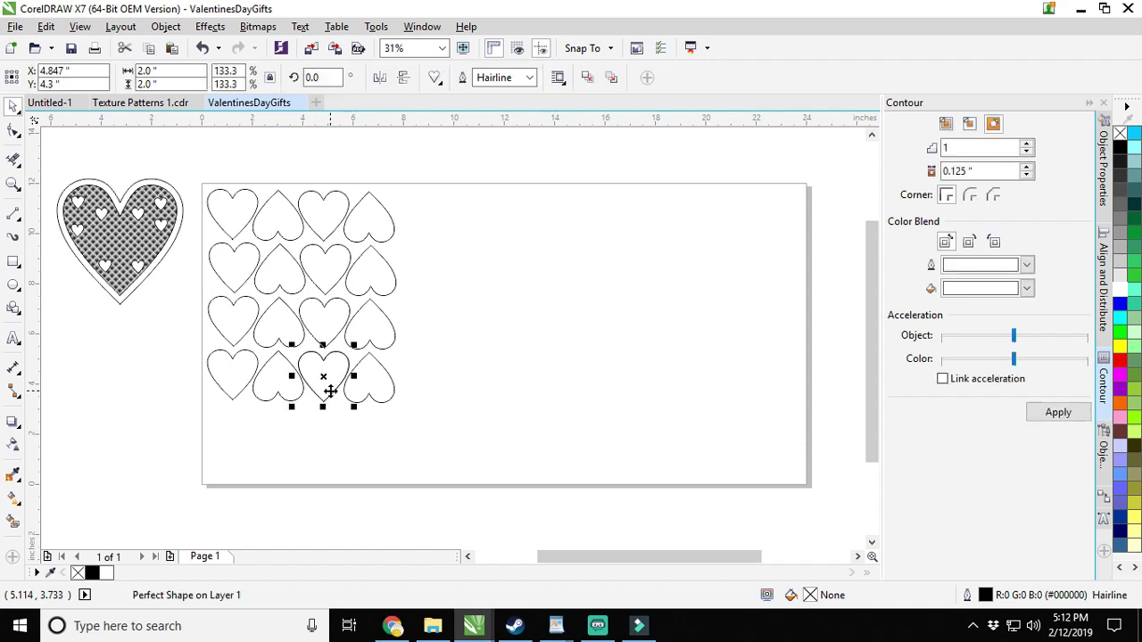
pyautogui.moveTo(321, 379); pyautogui.dragTo(463, 223)
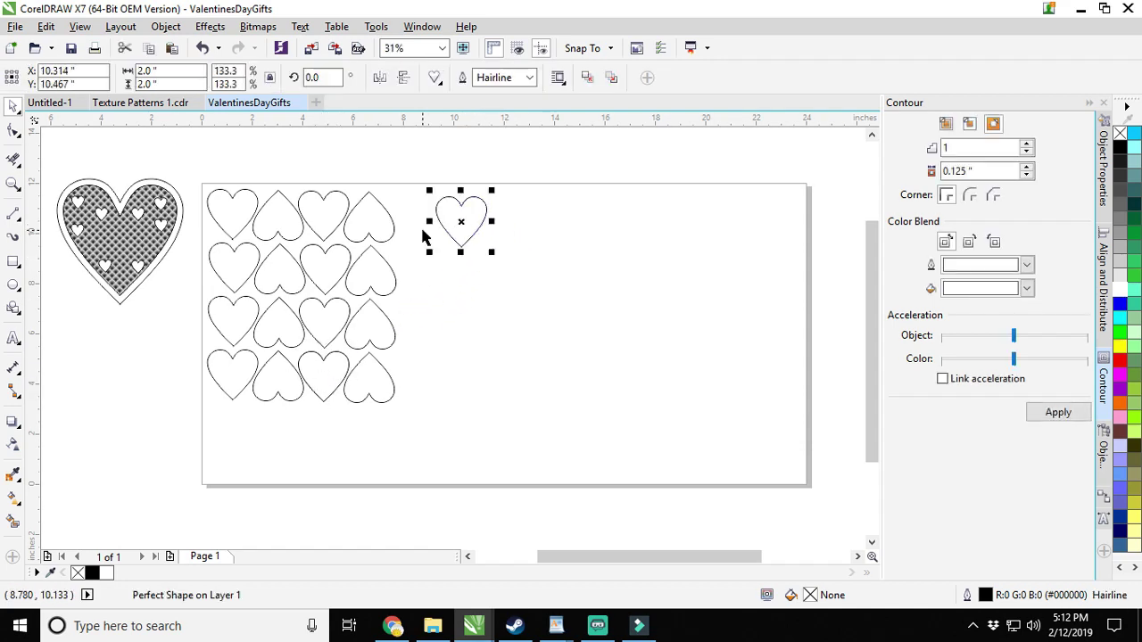
pyautogui.click(73, 70)
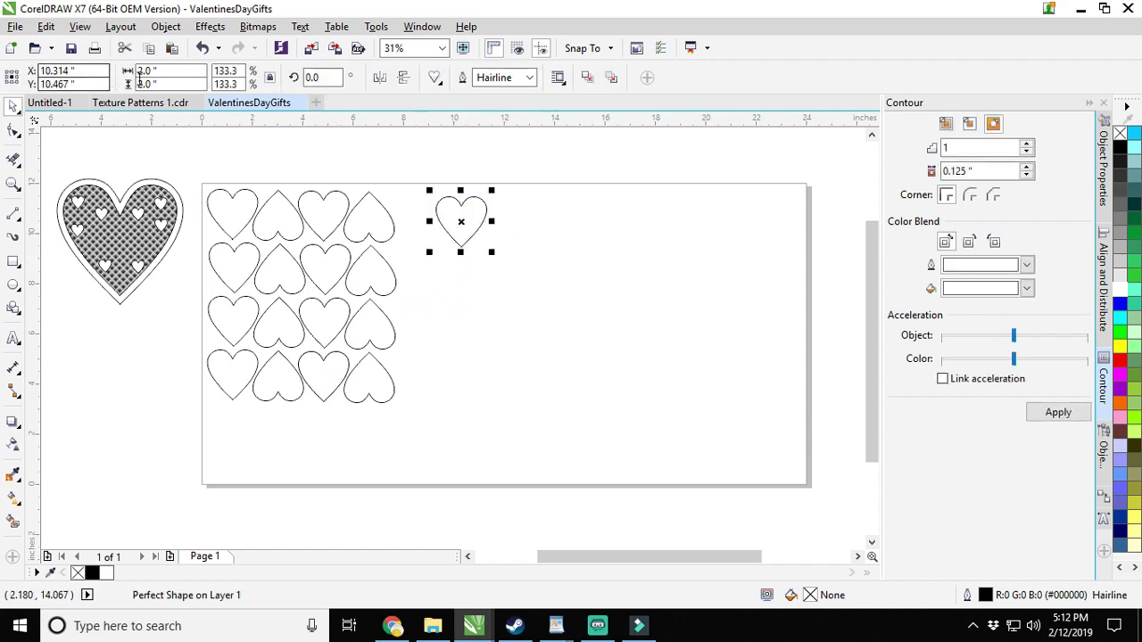
pyautogui.press('Tab')
pyautogui.write('3')
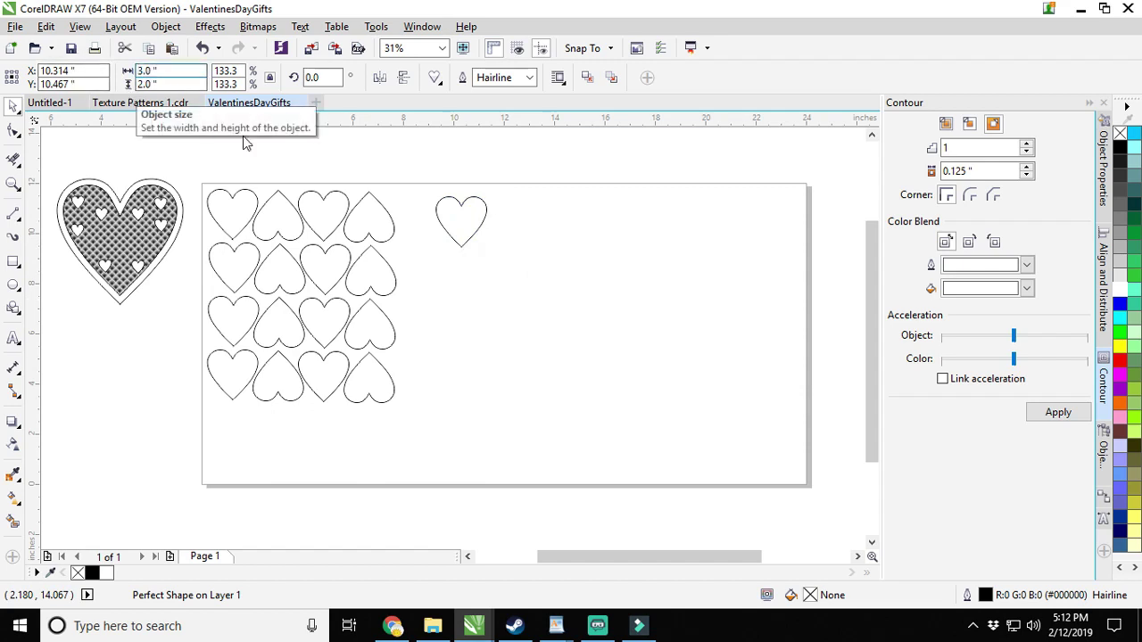
pyautogui.press('Return')
pyautogui.press('Down')
pyautogui.press('Down')
pyautogui.press('Down')
pyautogui.press('Left')
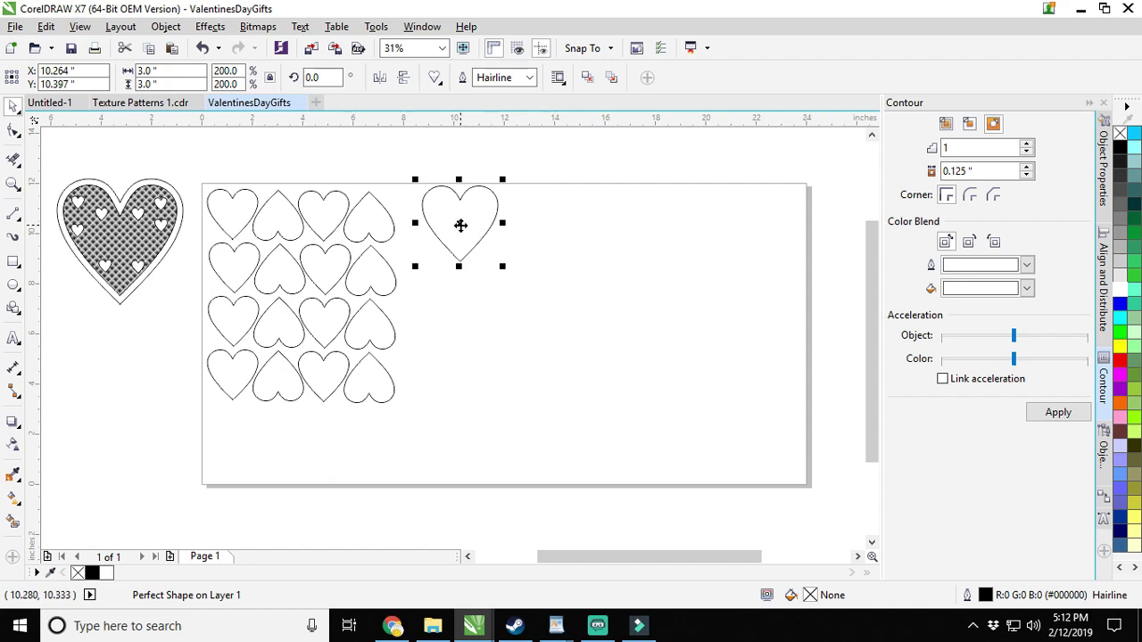
pyautogui.moveTo(459, 224); pyautogui.dragTo(450, 237)
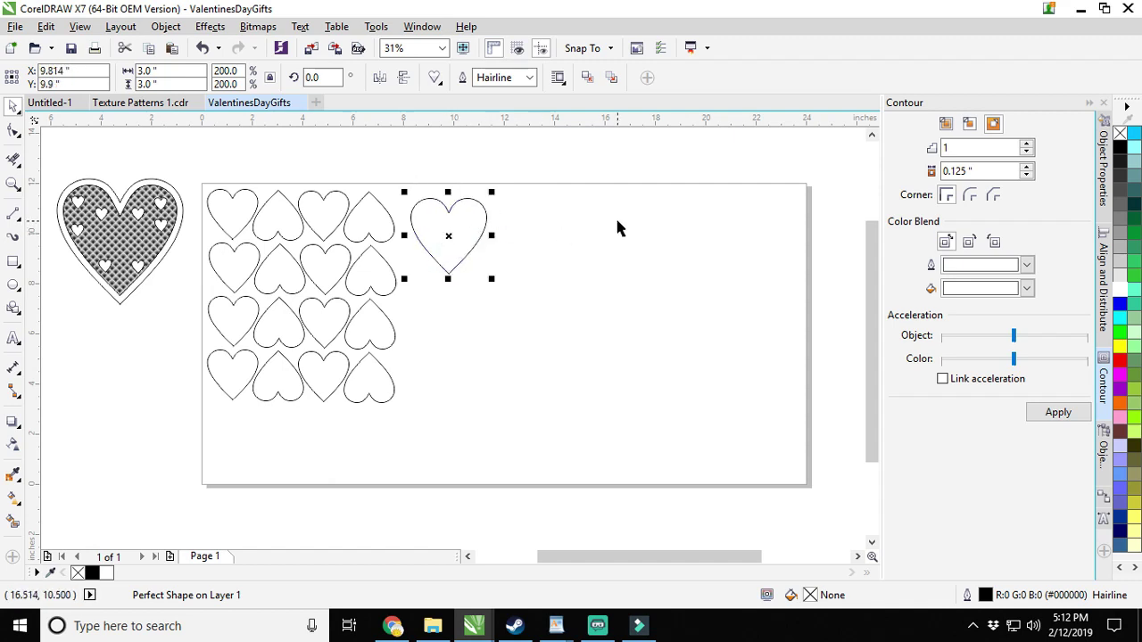
pyautogui.press('Left')
pyautogui.press('Left')
pyautogui.press('Up')
pyautogui.press('Up')
pyautogui.press('Up')
pyautogui.press('Up')
pyautogui.press('Up')
pyautogui.press('Up')
pyautogui.press('Up')
pyautogui.press('Up')
pyautogui.press('Up')
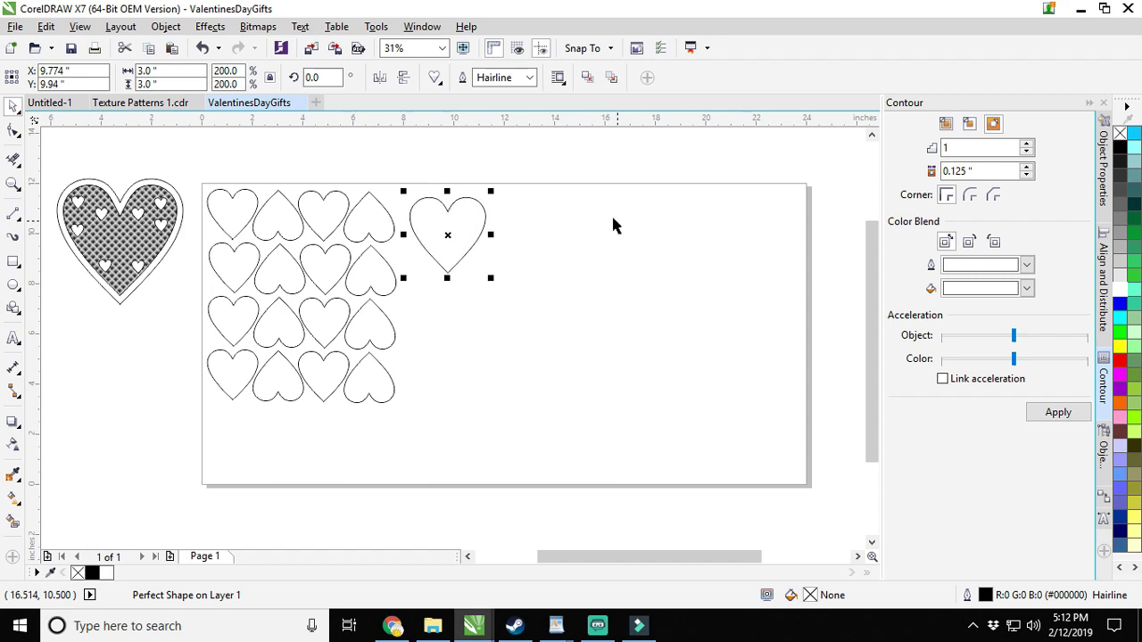
pyautogui.press('Up')
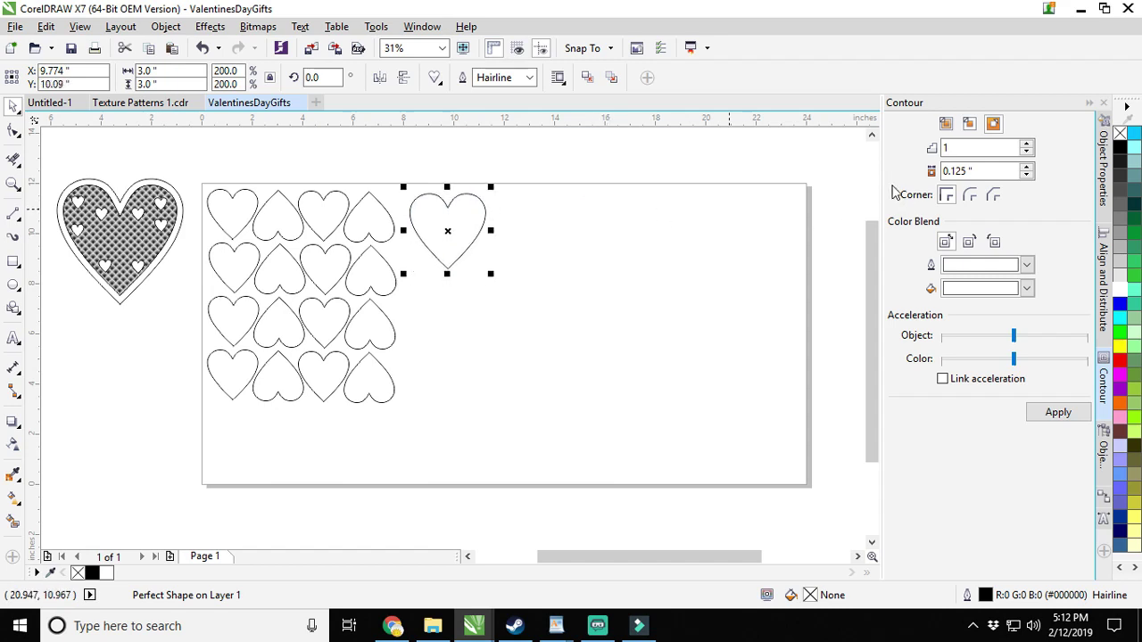
# Fill the big heart black, turn it into an empty PowerClip frame, and edit its contents.
pyautogui.click(1120, 147)
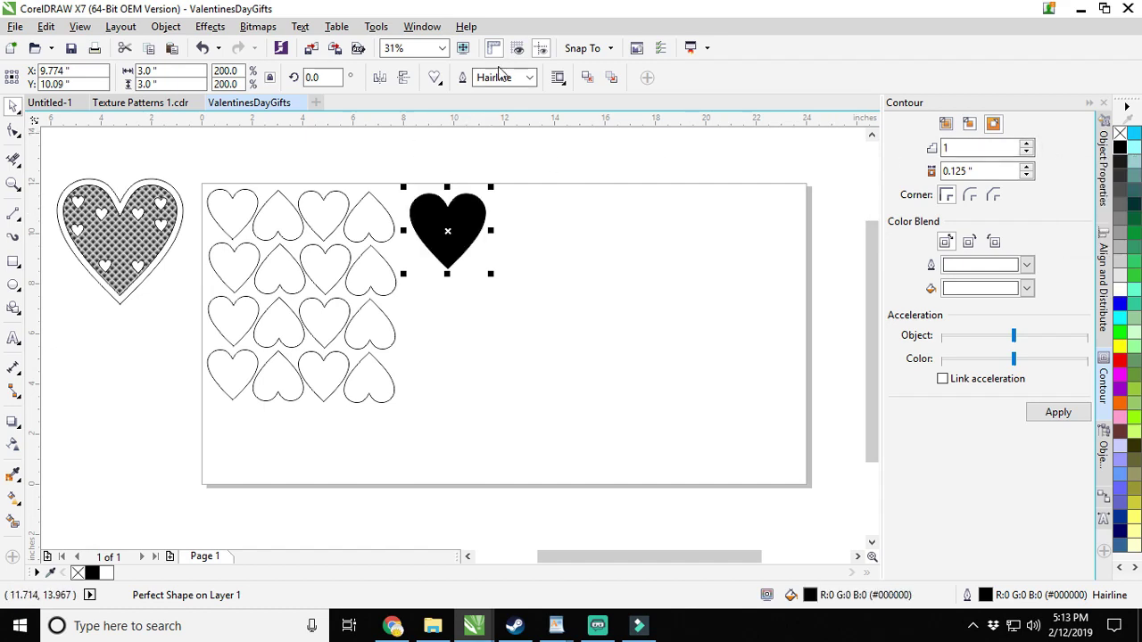
pyautogui.rightClick(469, 215)
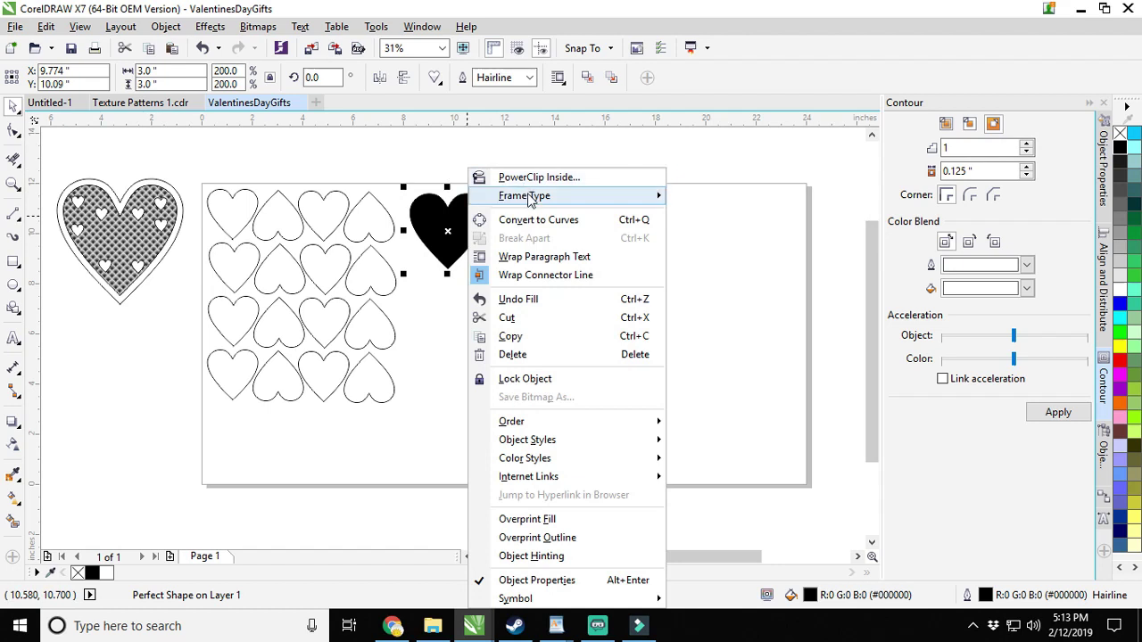
pyautogui.moveTo(531, 196)
pyautogui.click(741, 199)
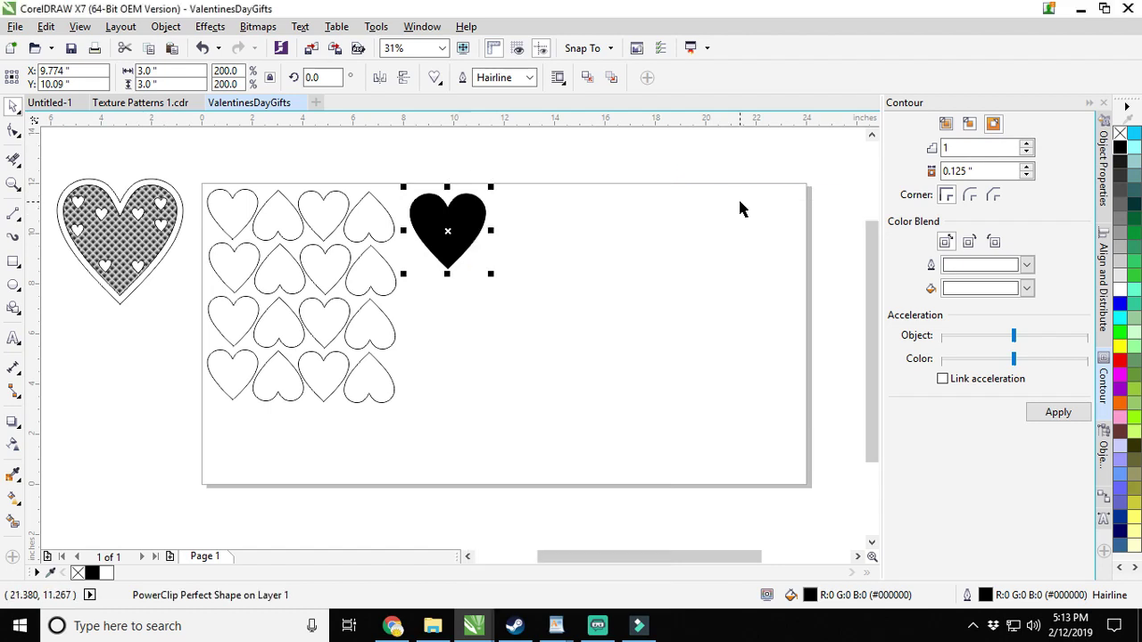
pyautogui.rightClick(453, 223)
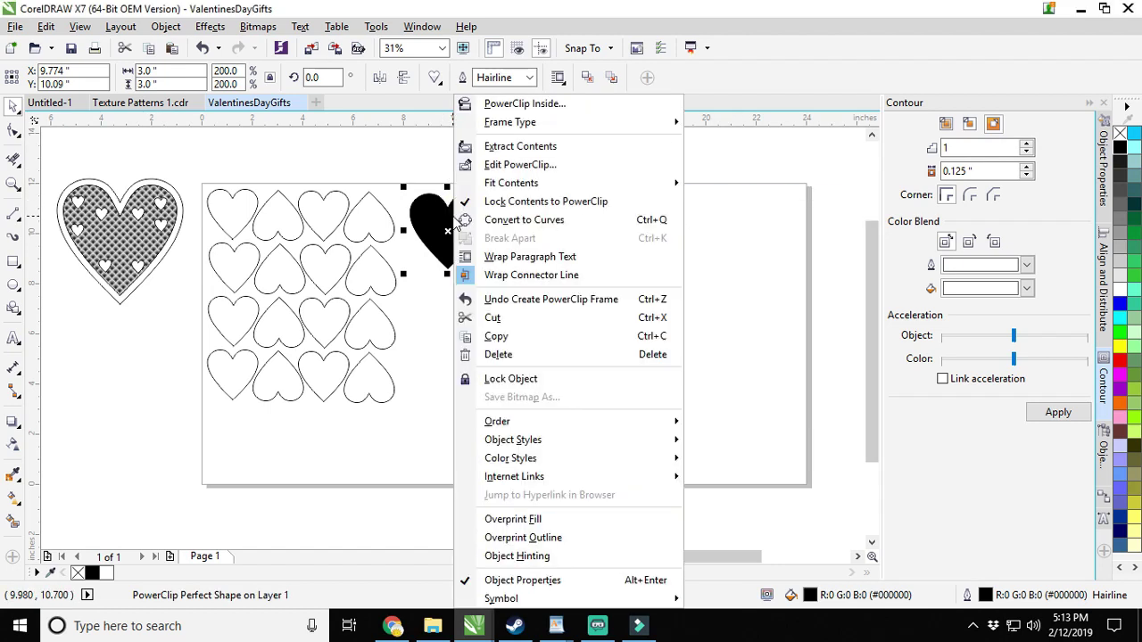
pyautogui.click(517, 165)
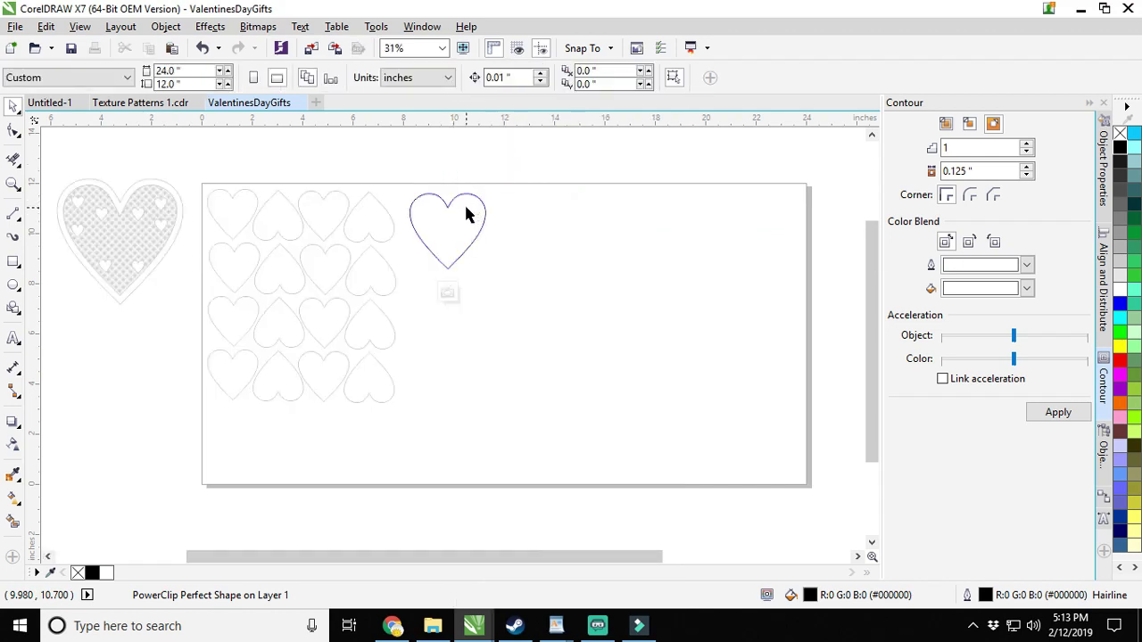
# Draw a small heart 0.5 inches wide with a 1.0 pt outline.
pyautogui.scroll(2, 510, 302)
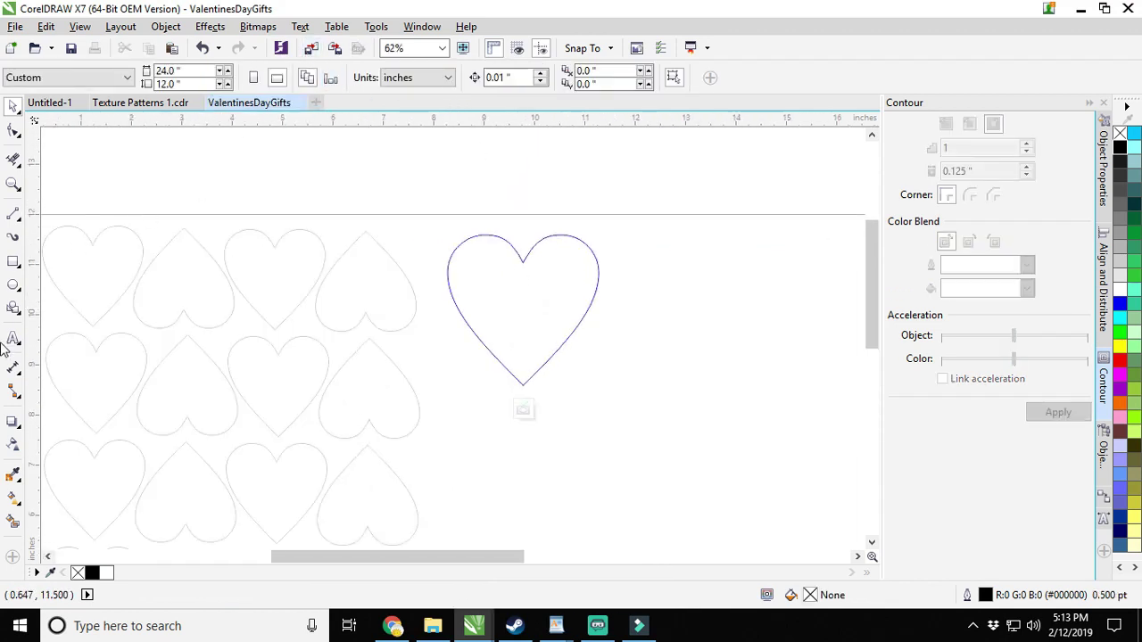
pyautogui.click(13, 308)
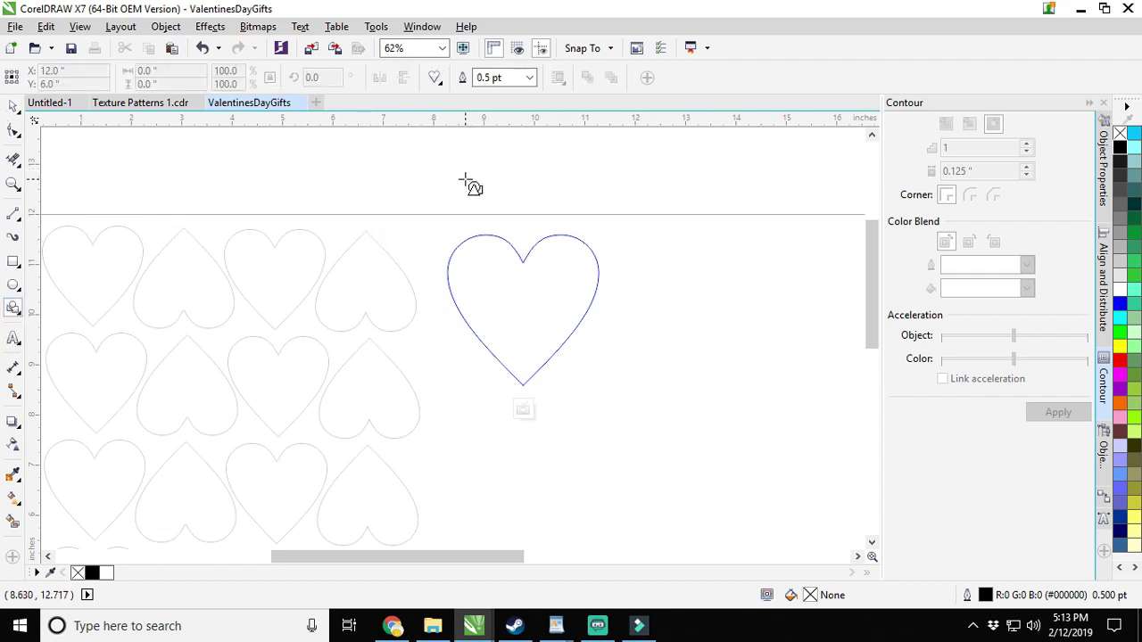
pyautogui.moveTo(465, 182); pyautogui.dragTo(484, 209)
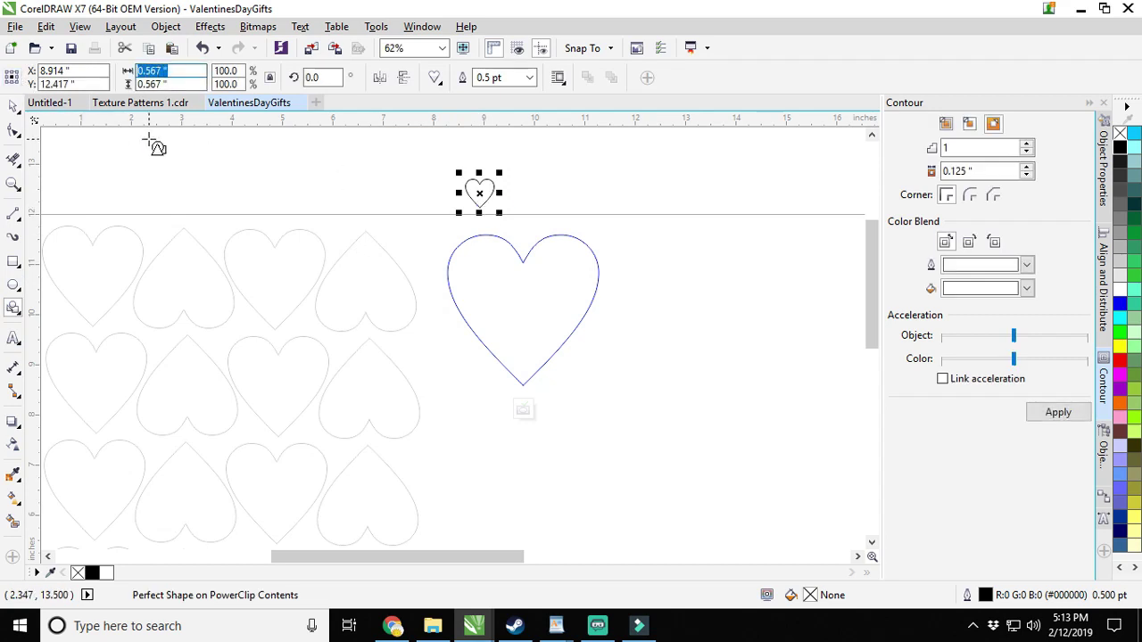
pyautogui.write('0.5')
pyautogui.press('Return')
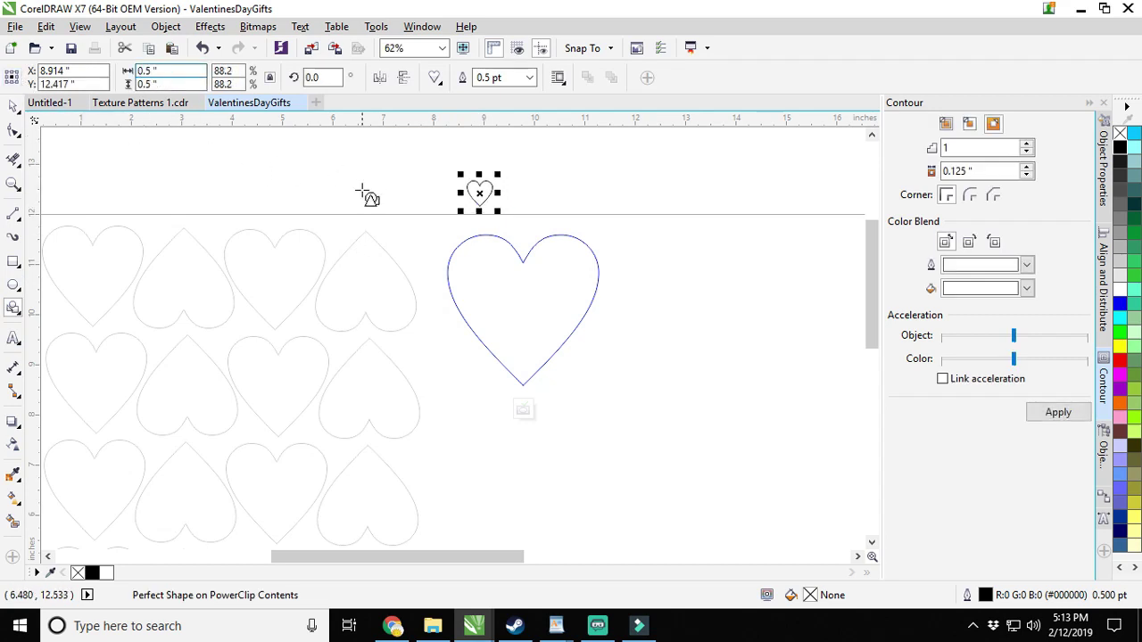
pyautogui.click(529, 78)
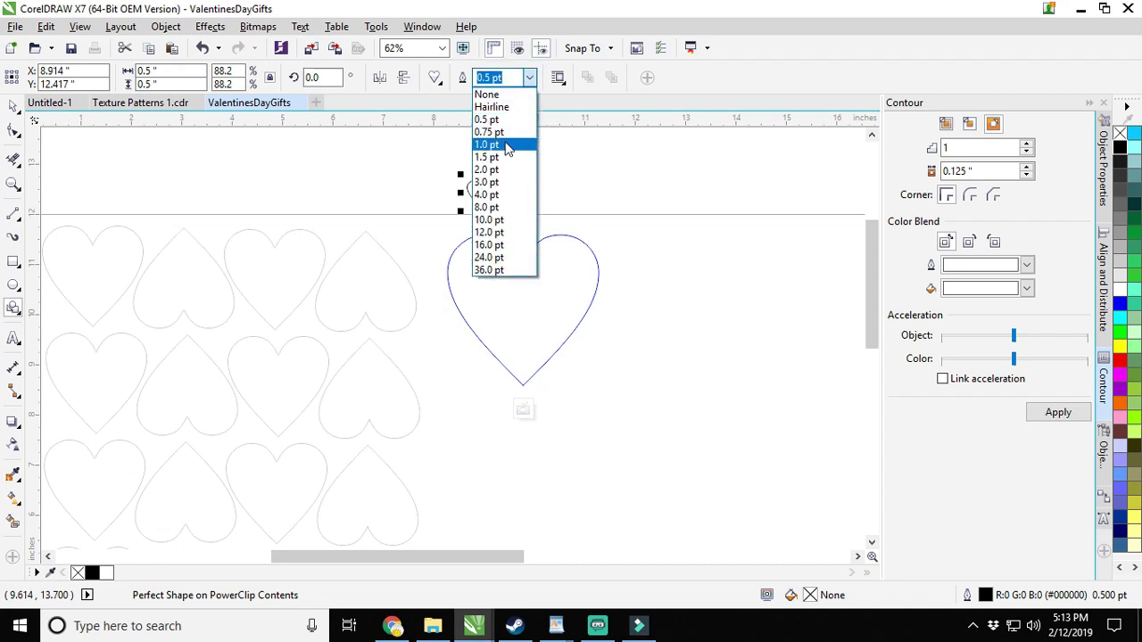
pyautogui.click(506, 146)
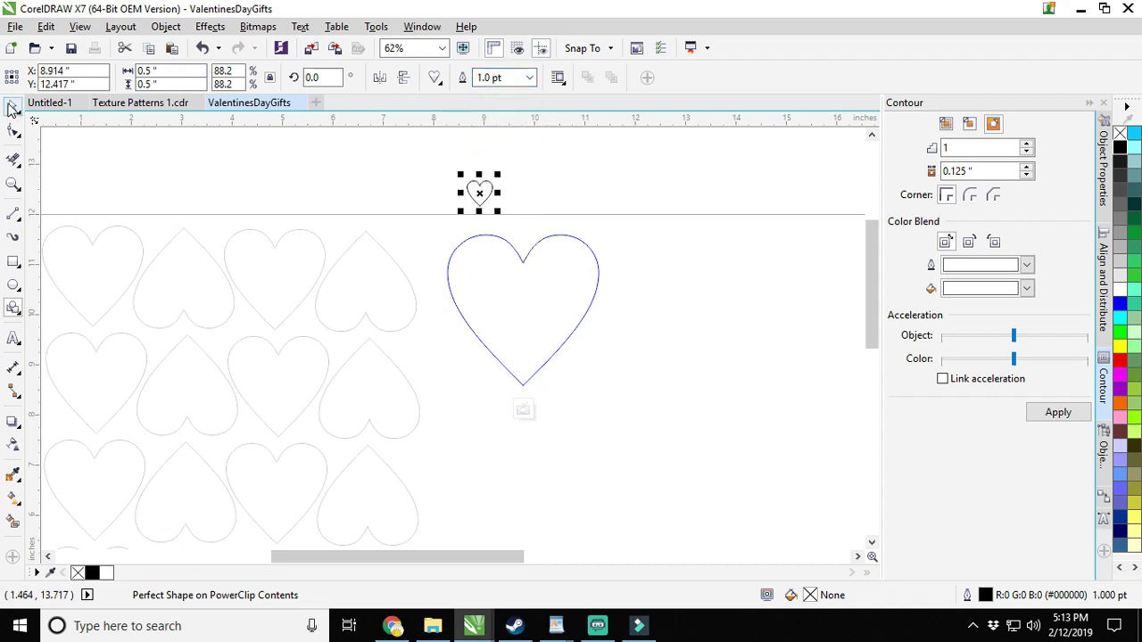
# Place copies of the small heart scattered inside the big heart frame.
pyautogui.moveTo(482, 191); pyautogui.dragTo(474, 265)
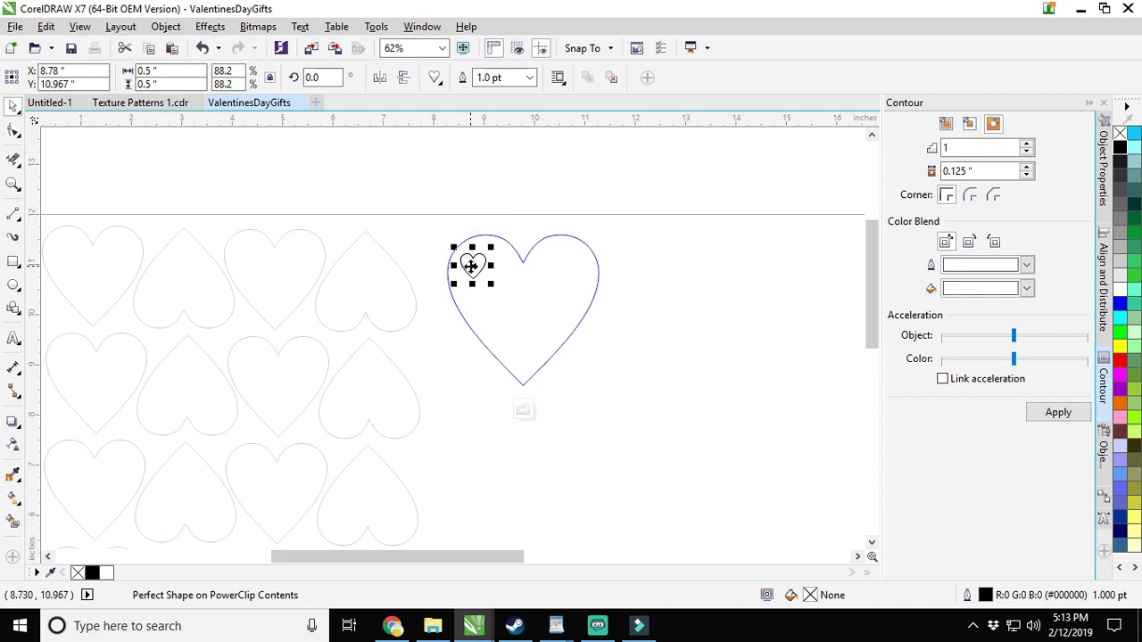
pyautogui.moveTo(471, 265); pyautogui.dragTo(593, 248)
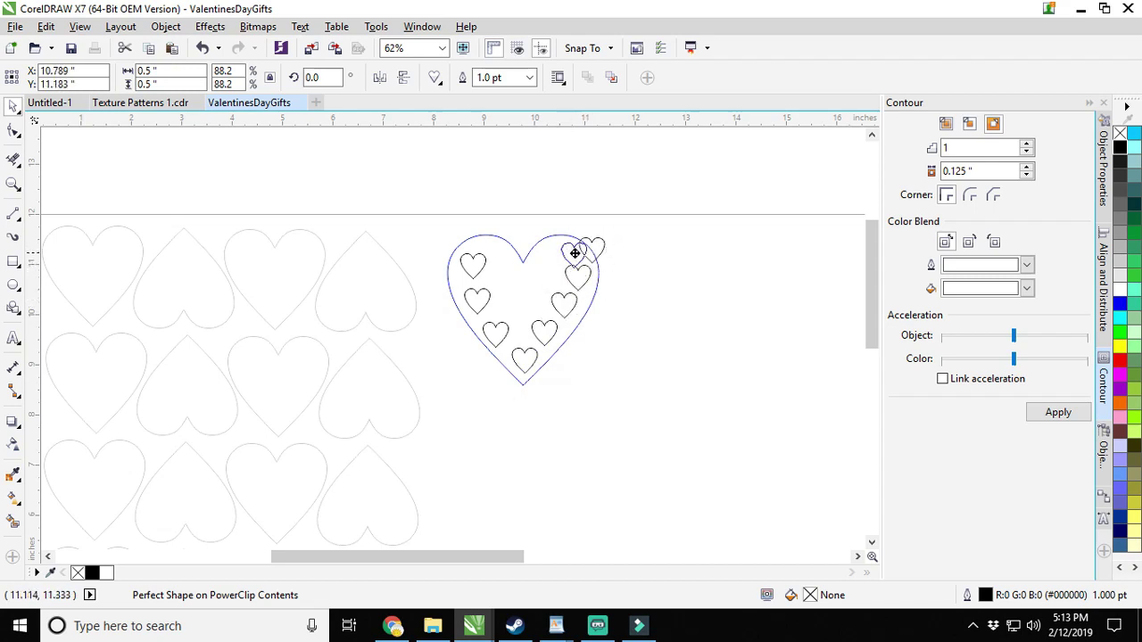
pyautogui.moveTo(575, 253); pyautogui.dragTo(531, 301)
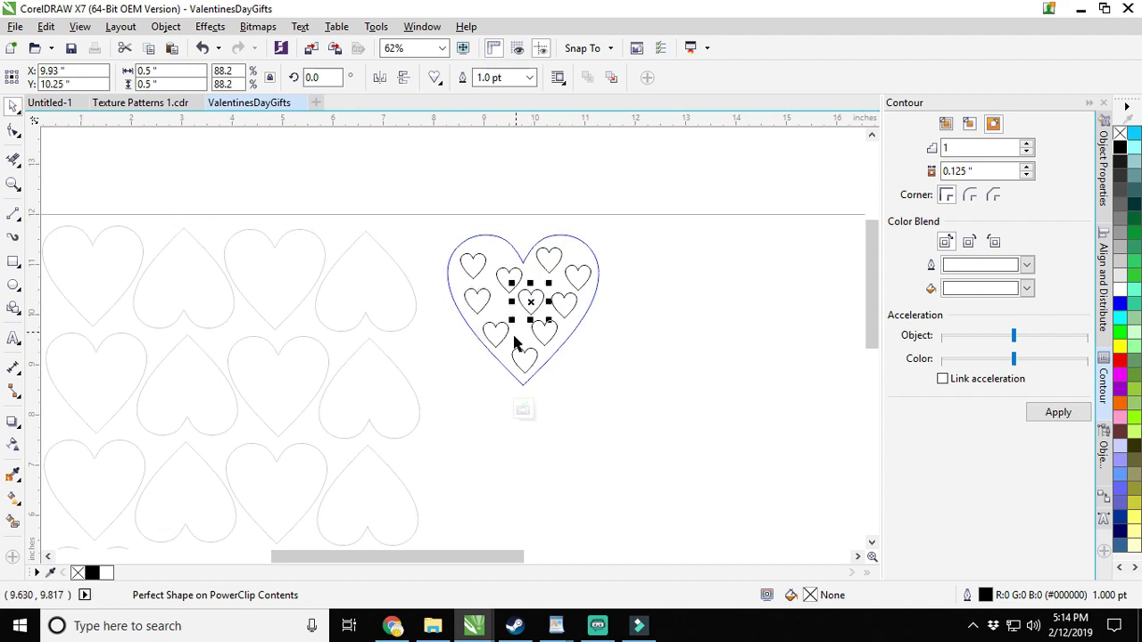
pyautogui.click(697, 340)
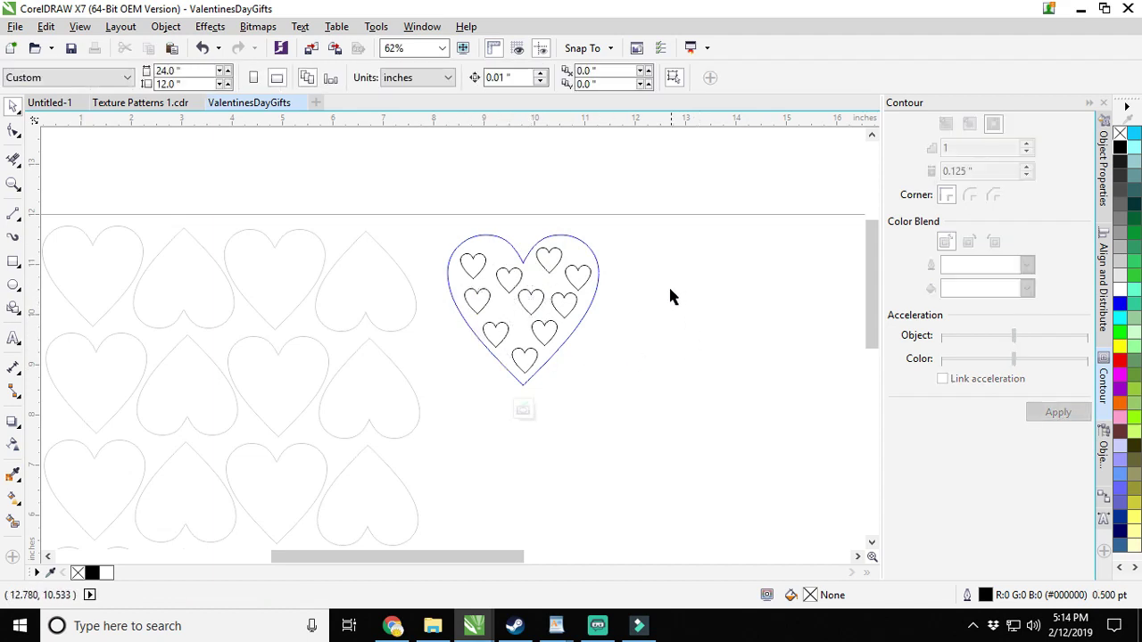
# Resize one small heart to 0.25 inches and move it into a gap in the big heart.
pyautogui.click(581, 274)
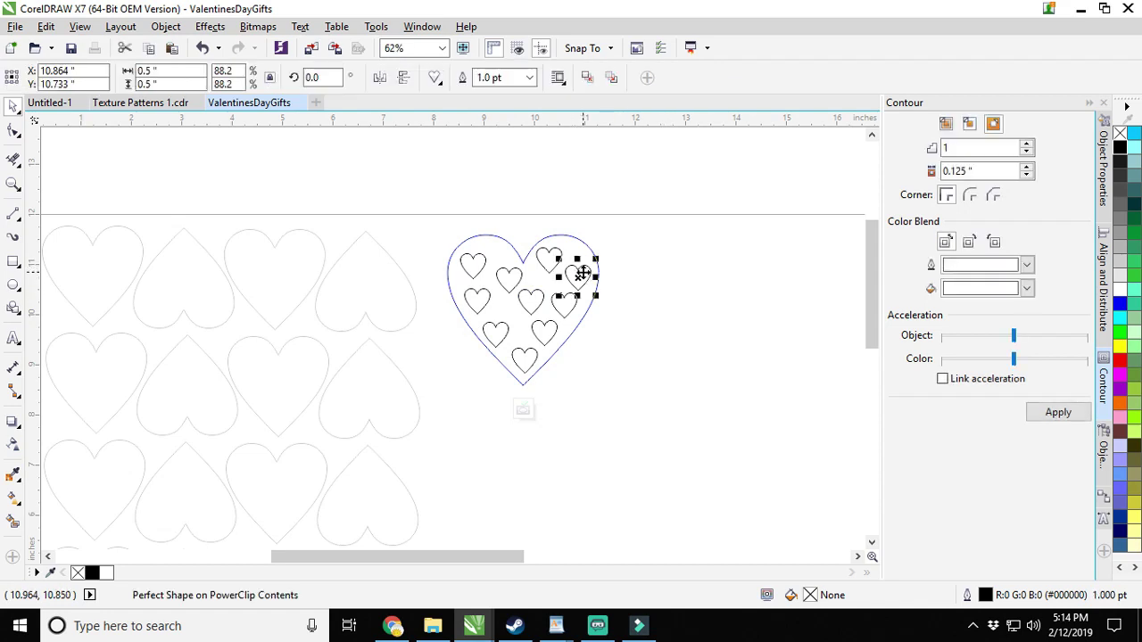
pyautogui.moveTo(582, 275); pyautogui.dragTo(669, 294)
pyautogui.click(152, 70)
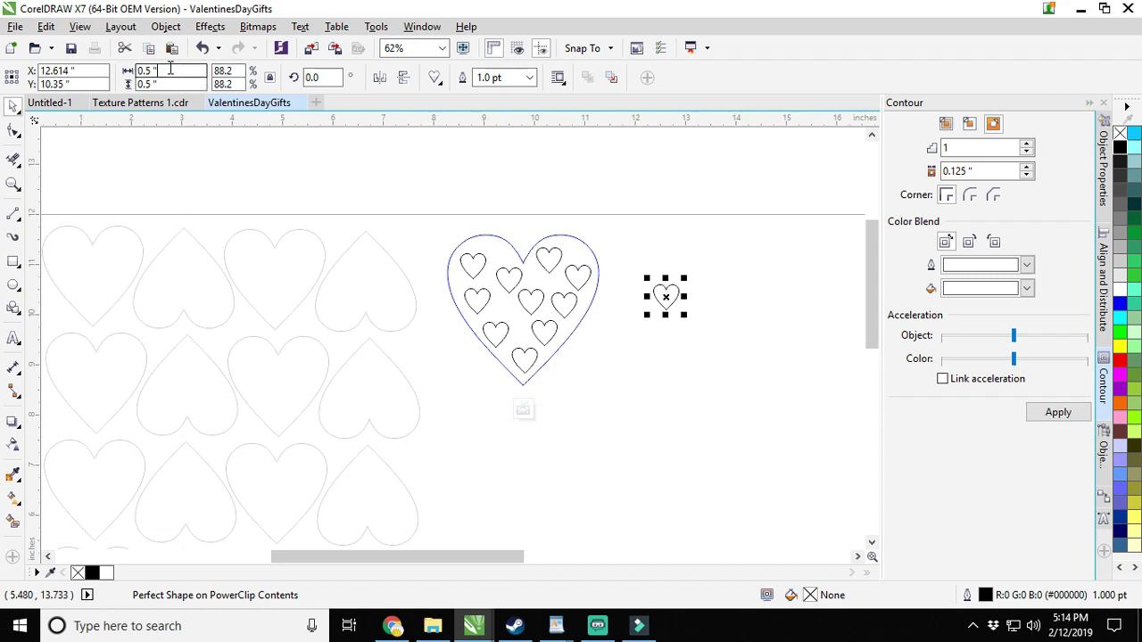
pyautogui.write('.25')
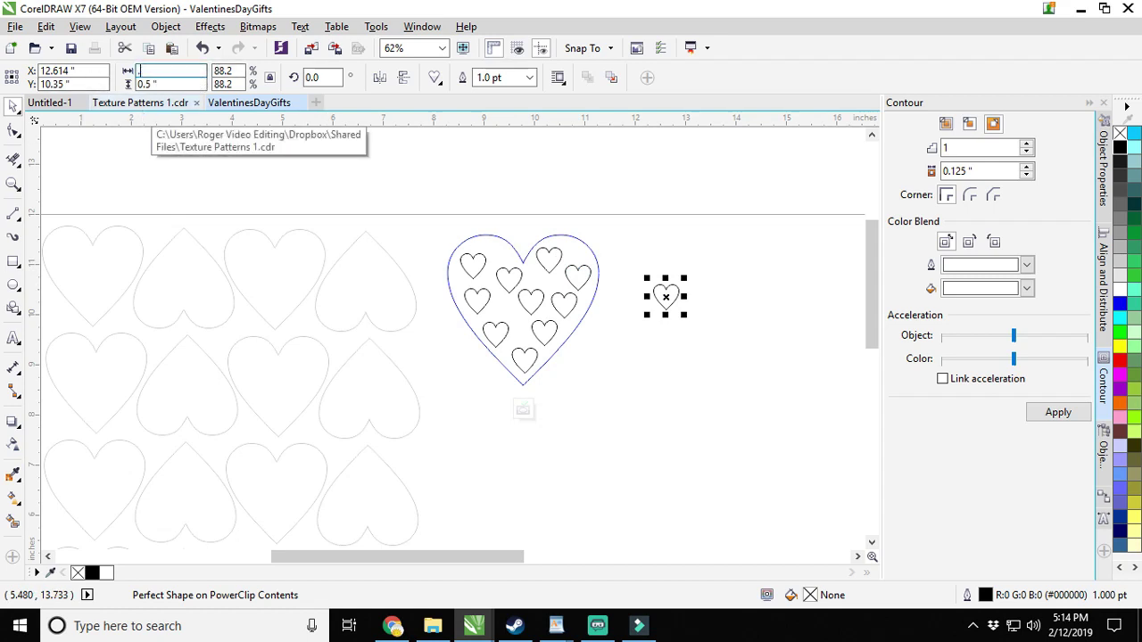
pyautogui.press('Return')
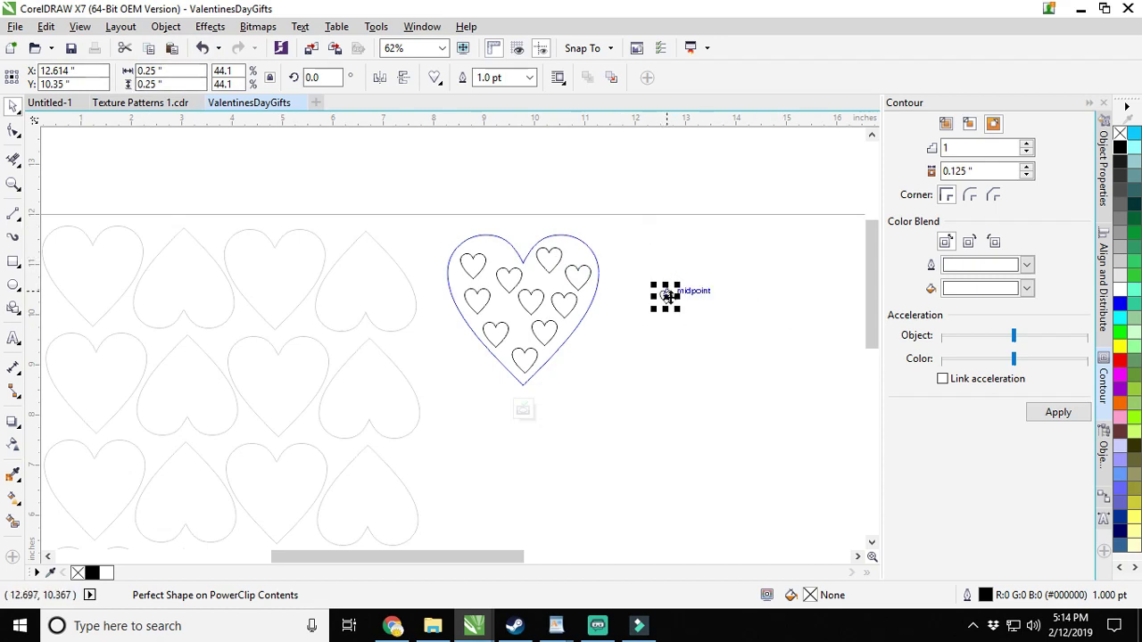
pyautogui.moveTo(665, 296); pyautogui.dragTo(555, 284)
pyautogui.scroll(3, 564, 283)
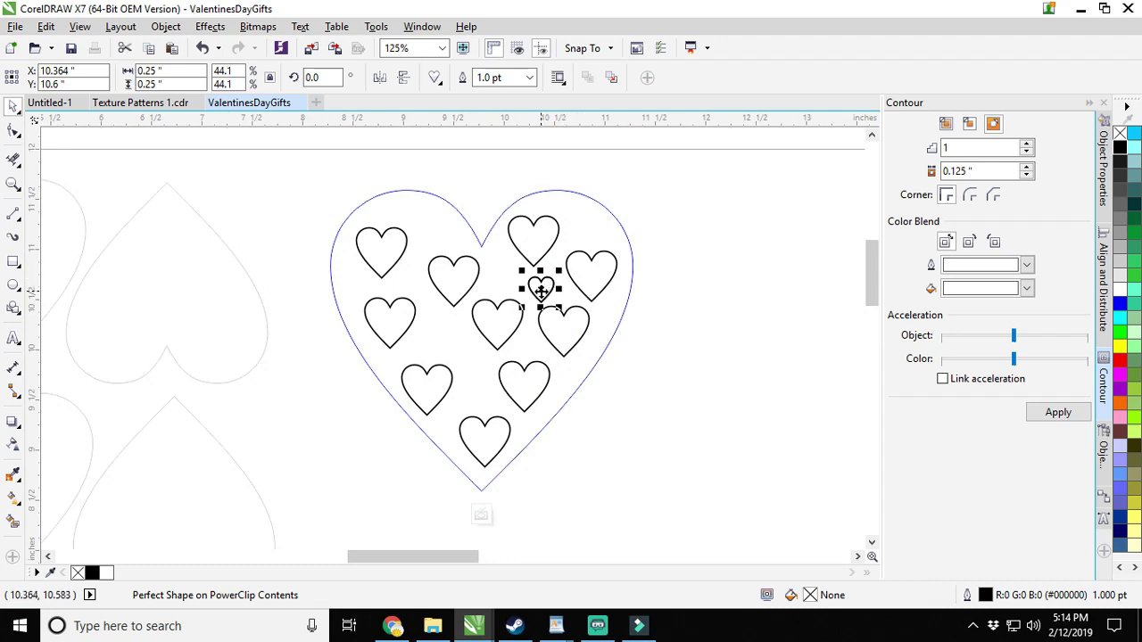
pyautogui.moveTo(541, 290); pyautogui.dragTo(583, 233)
# Duplicate the tiny heart several times, placing each copy in an empty gap inside the big heart.
pyautogui.hotkey('ctrl', 'd')
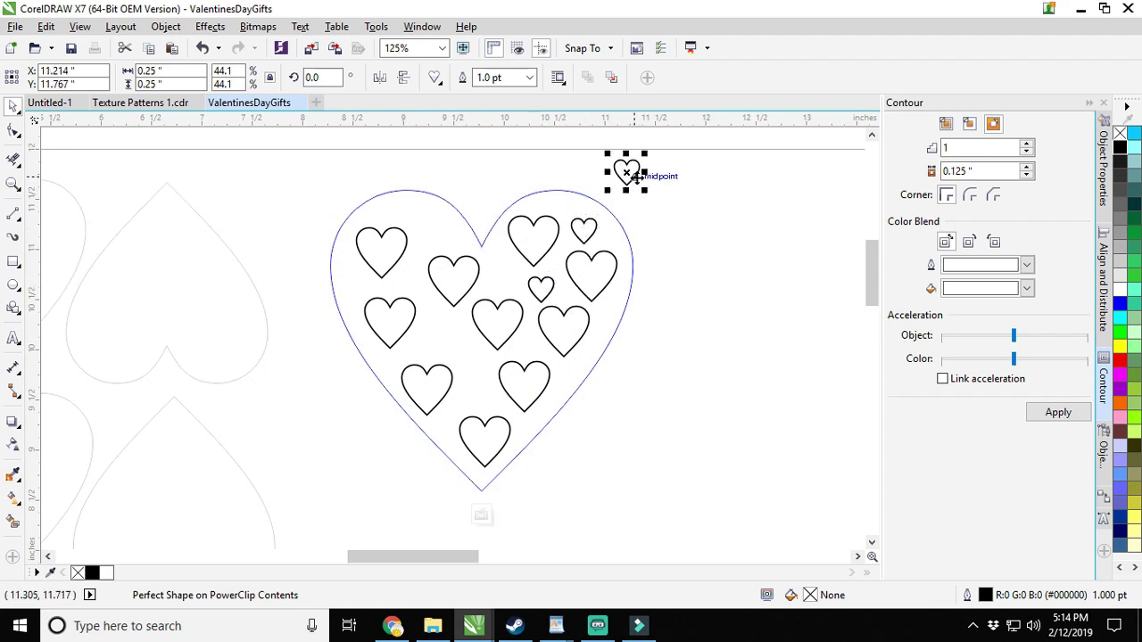
pyautogui.moveTo(626, 171); pyautogui.dragTo(479, 389)
pyautogui.hotkey('ctrl', 'd')
pyautogui.moveTo(369, 539); pyautogui.dragTo(436, 337)
pyautogui.hotkey('ctrl', 'd')
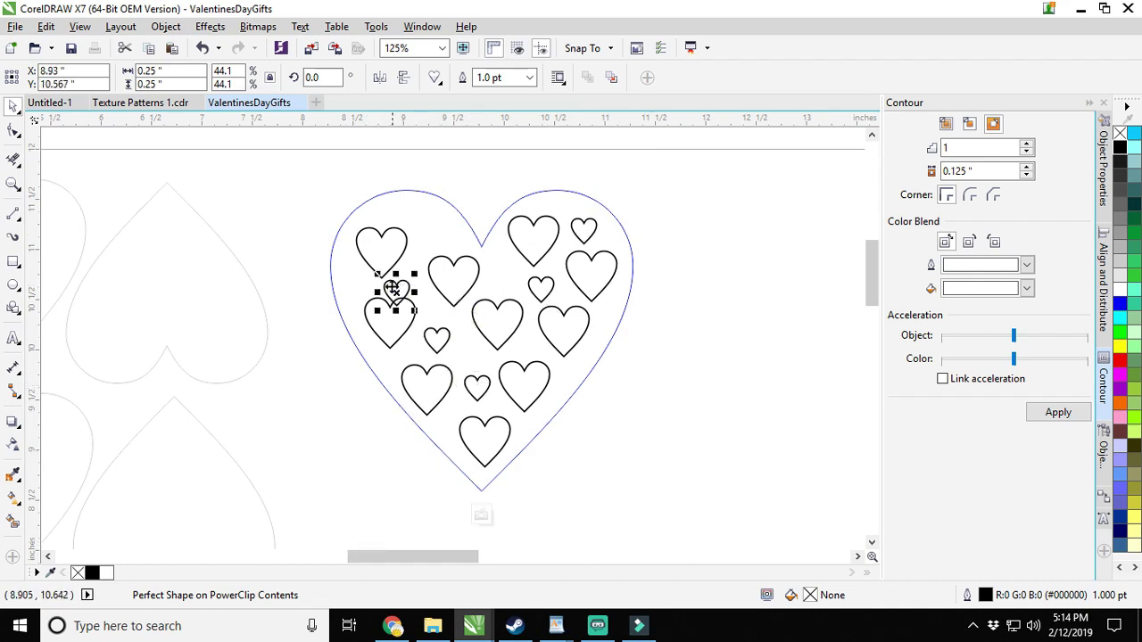
pyautogui.moveTo(397, 291); pyautogui.dragTo(429, 232)
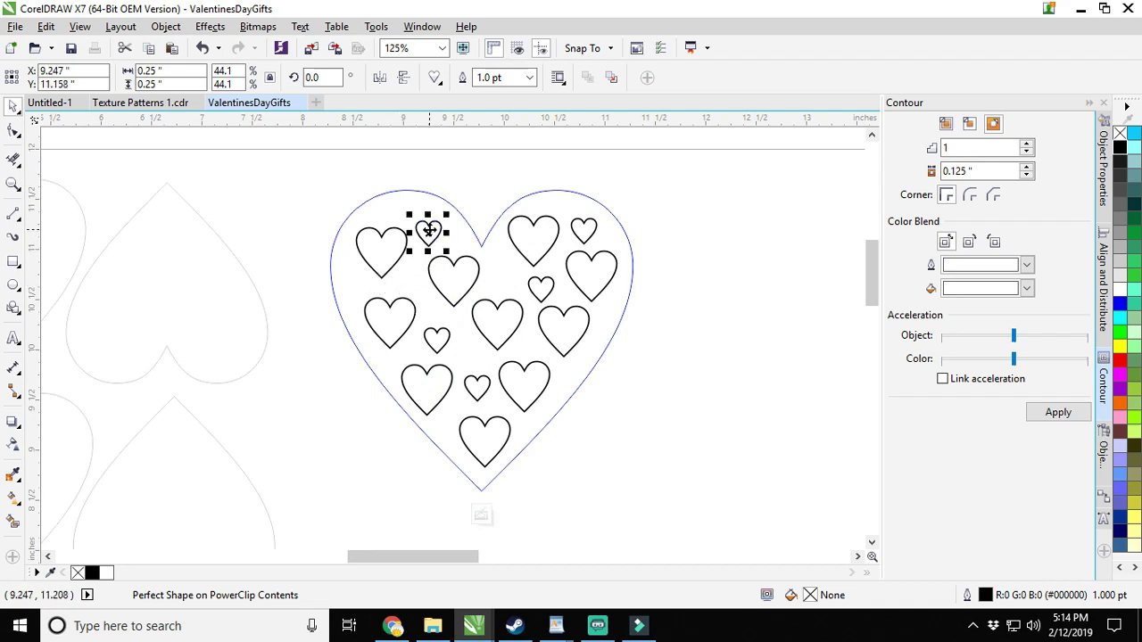
pyautogui.hotkey('ctrl', 'd')
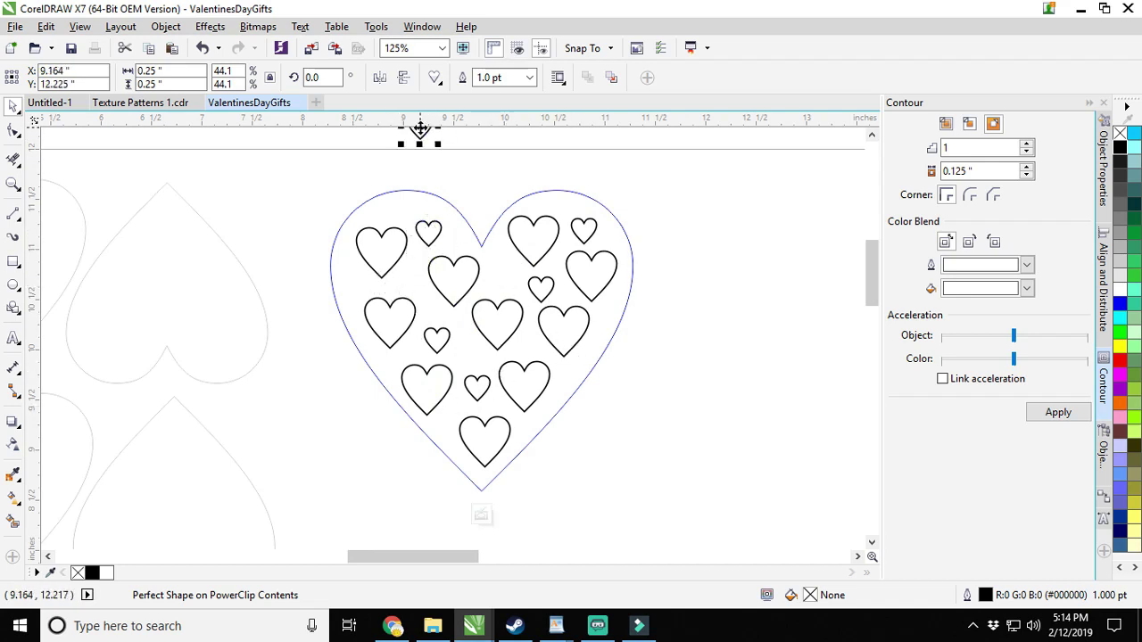
pyautogui.moveTo(420, 127); pyautogui.dragTo(568, 374)
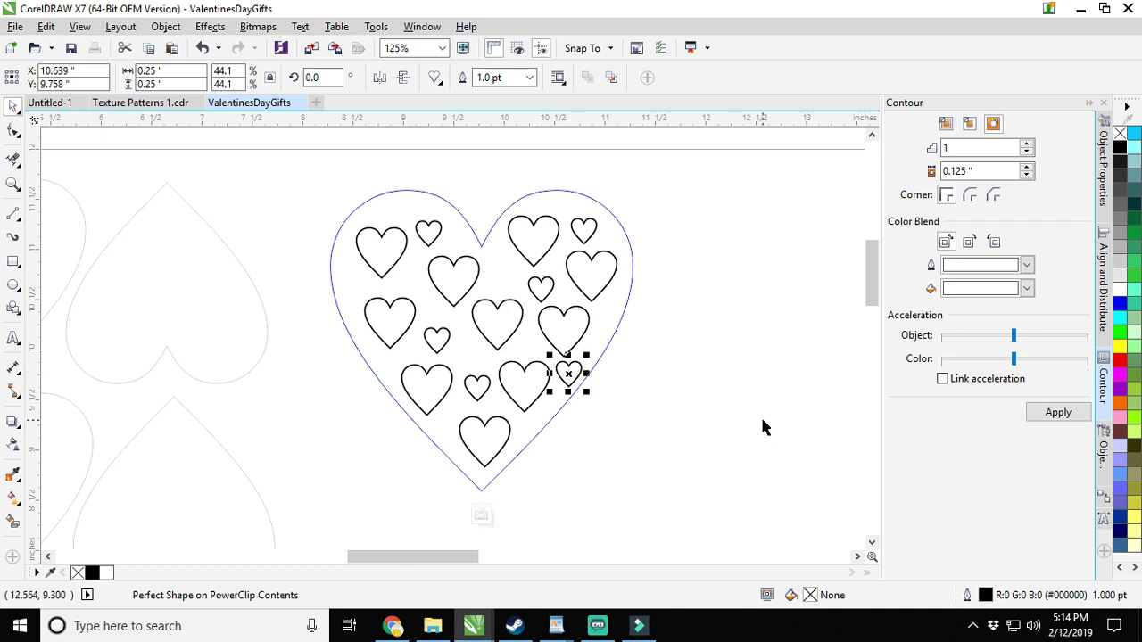
# Duplicate the small heart, resize it to 0.125 in wide, and move it into the big heart's lower area.
pyautogui.hotkey('ctrl', 'd')
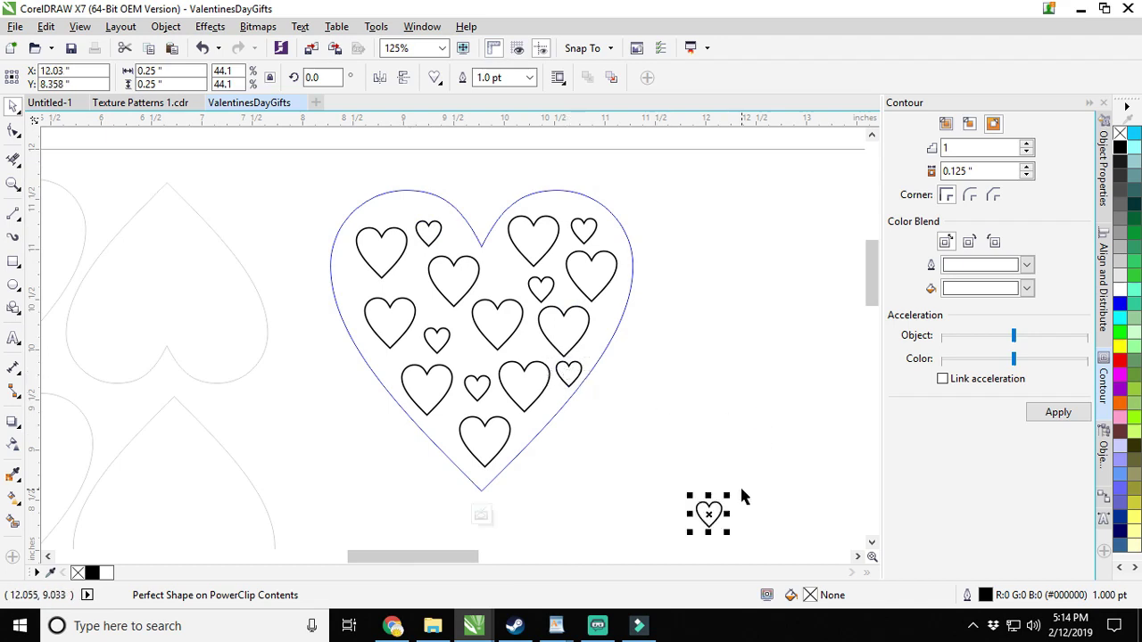
pyautogui.doubleClick(170, 71)
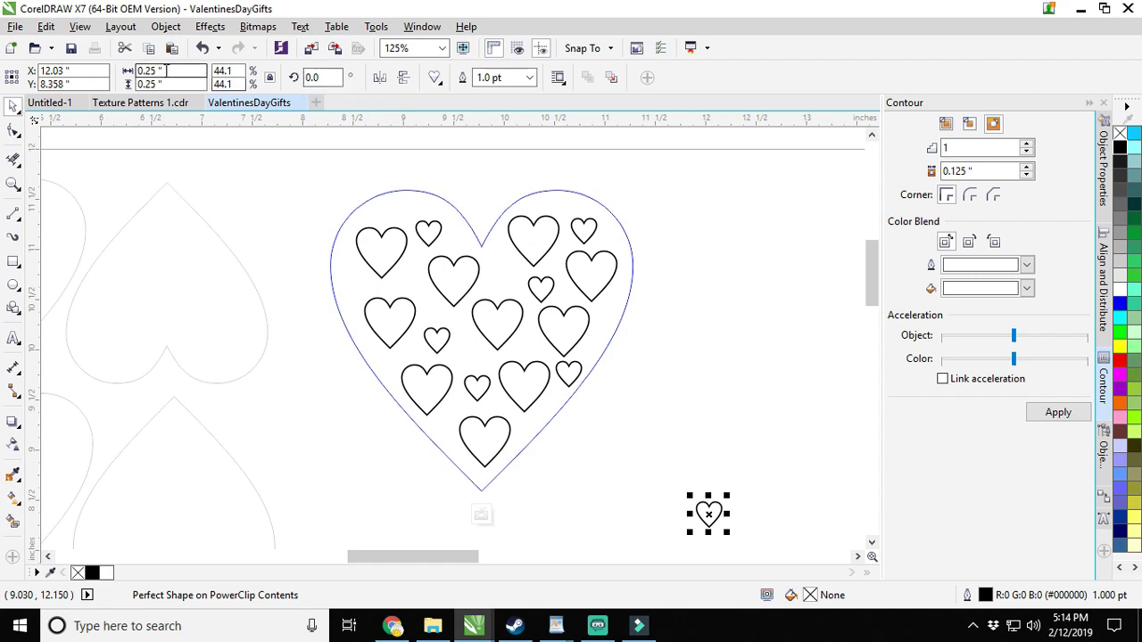
pyautogui.write('.125')
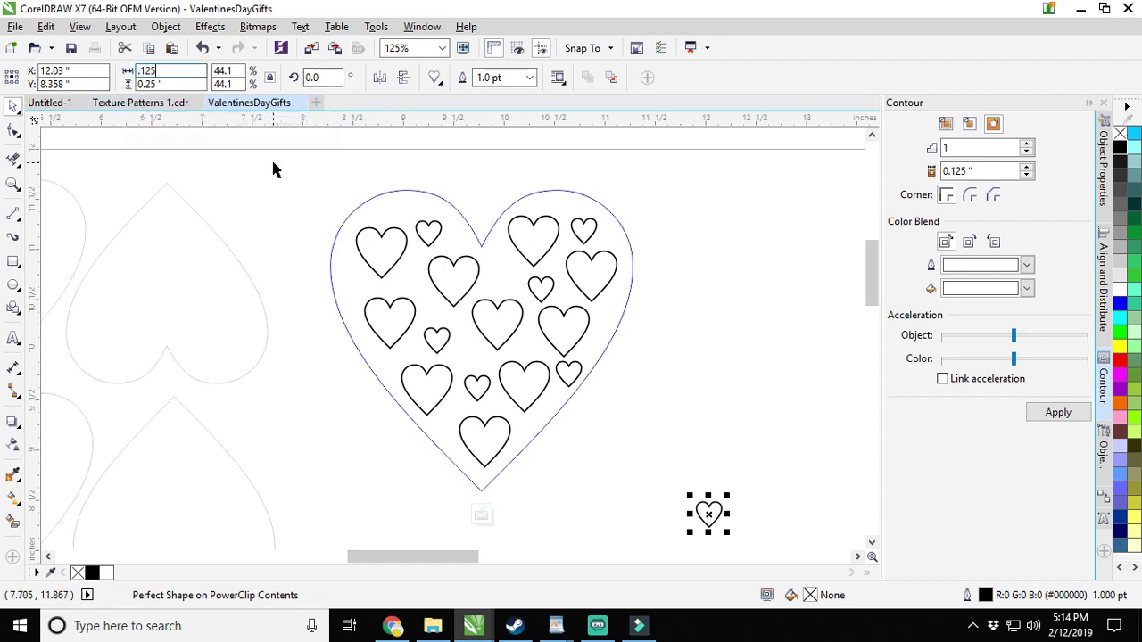
pyautogui.press('Return')
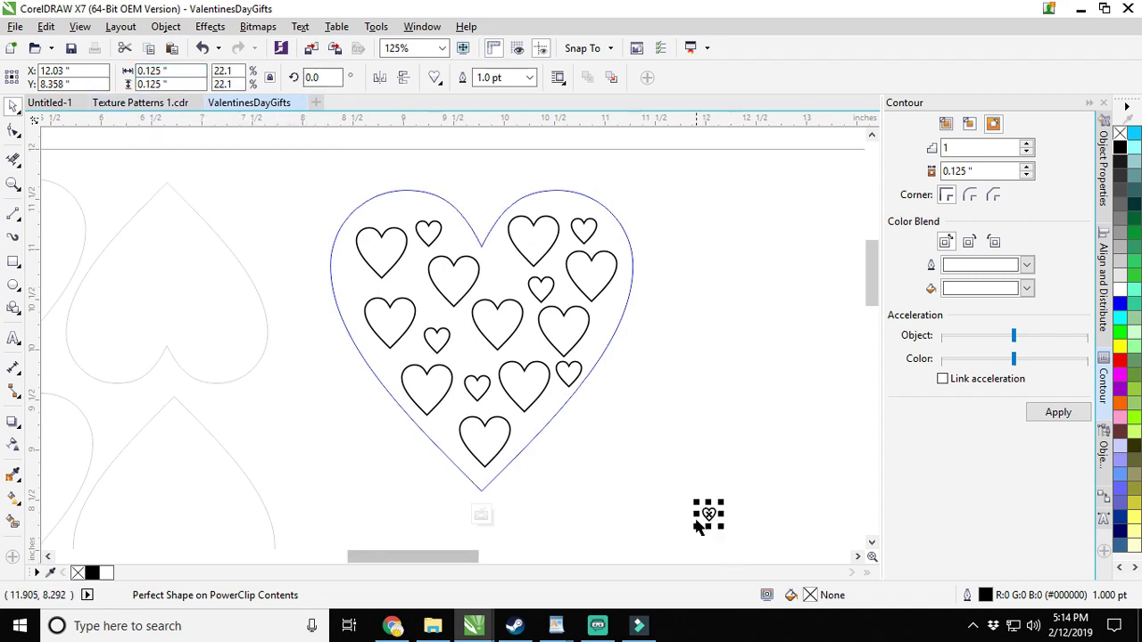
pyautogui.moveTo(705, 516); pyautogui.dragTo(439, 429)
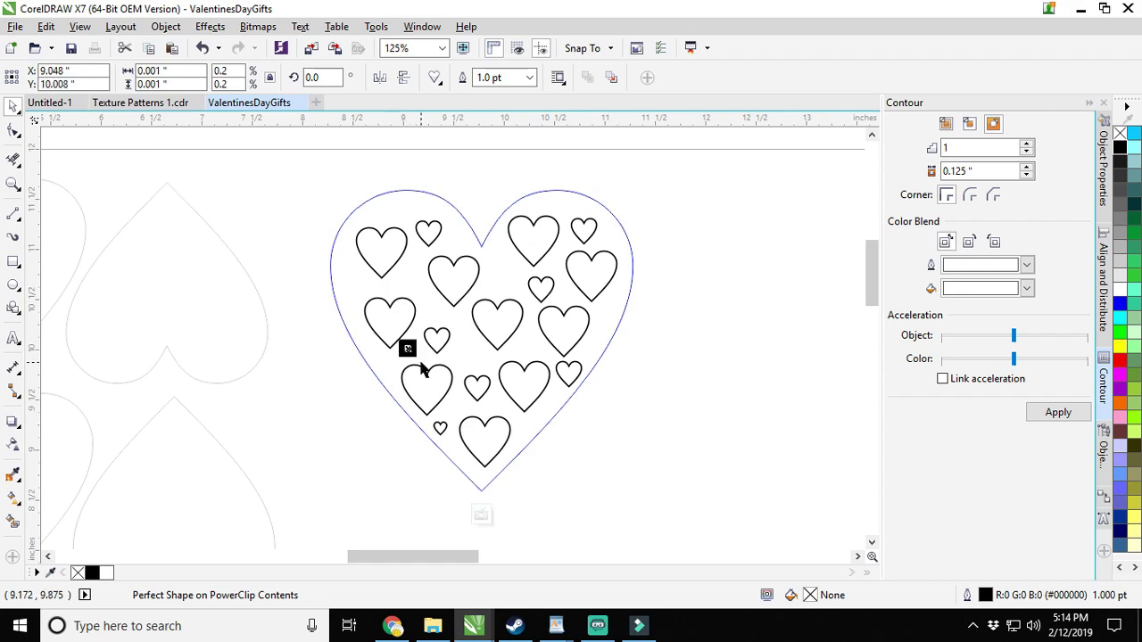
# Place tiny heart copies right of the lower heart, in a mid-design gap and on the left side.
pyautogui.scroll(1, 408, 348)
pyautogui.scroll(-1, 407, 348)
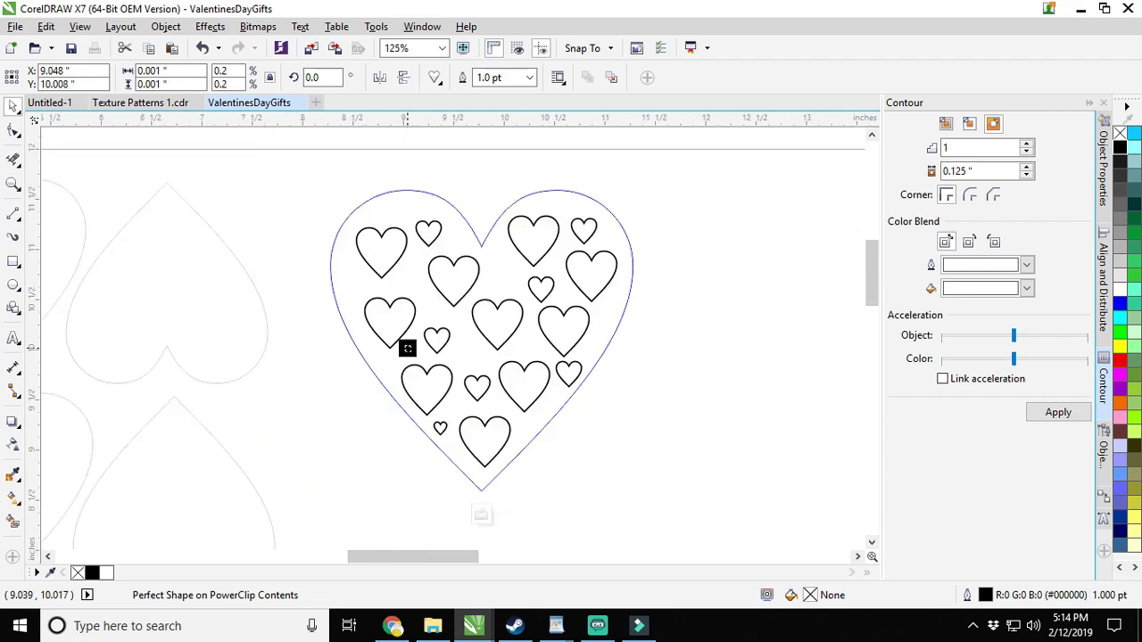
pyautogui.click(439, 428)
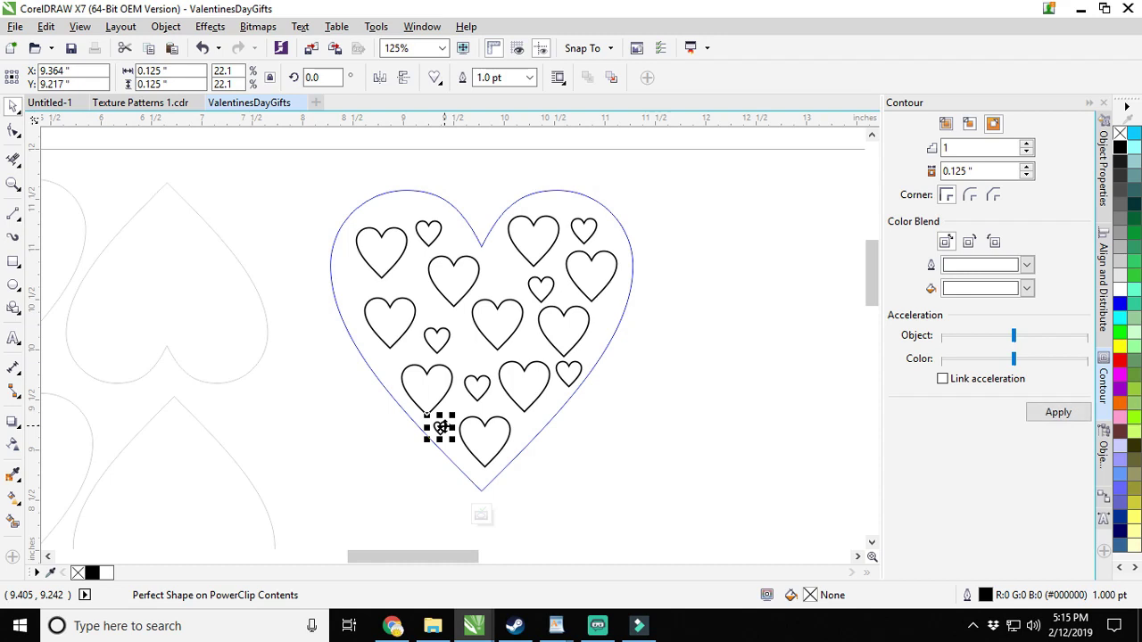
pyautogui.press('Escape')
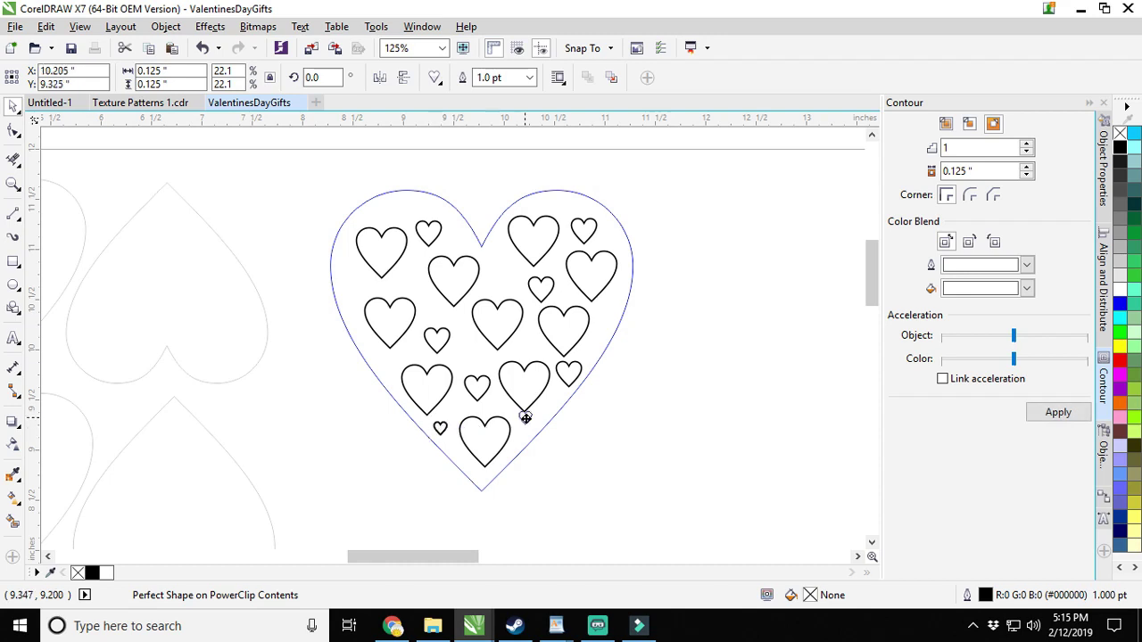
pyautogui.moveTo(523, 427); pyautogui.dragTo(528, 344)
pyautogui.moveTo(496, 287)
pyautogui.mouseDown()
pyautogui.moveTo(535, 265)
pyautogui.moveTo(504, 282)
pyautogui.mouseUp()
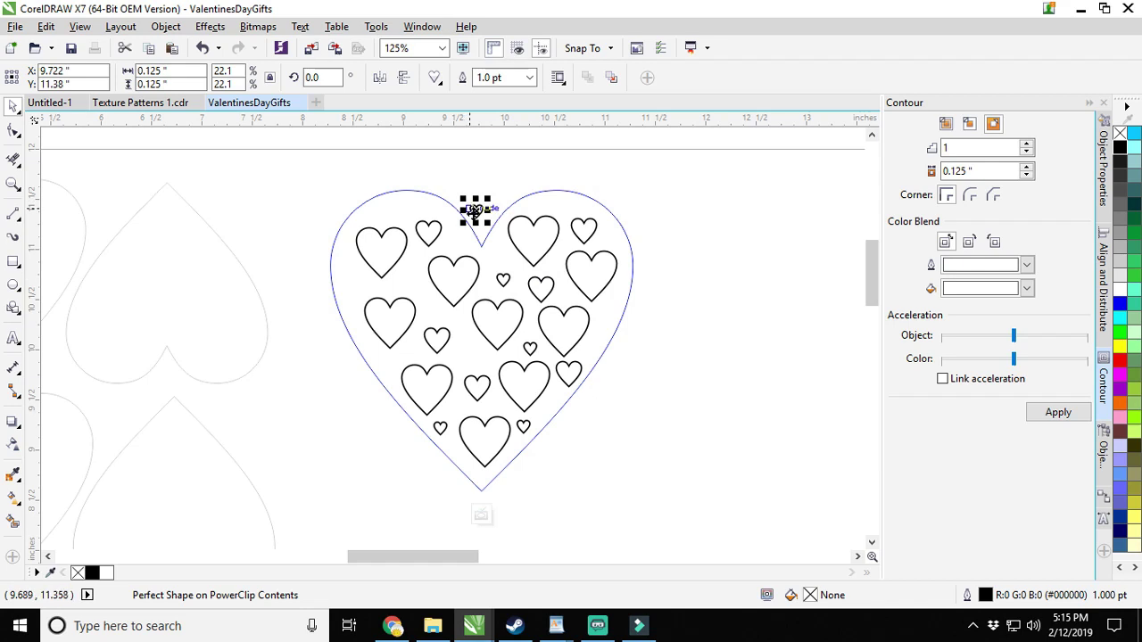
pyautogui.moveTo(475, 210); pyautogui.dragTo(357, 282)
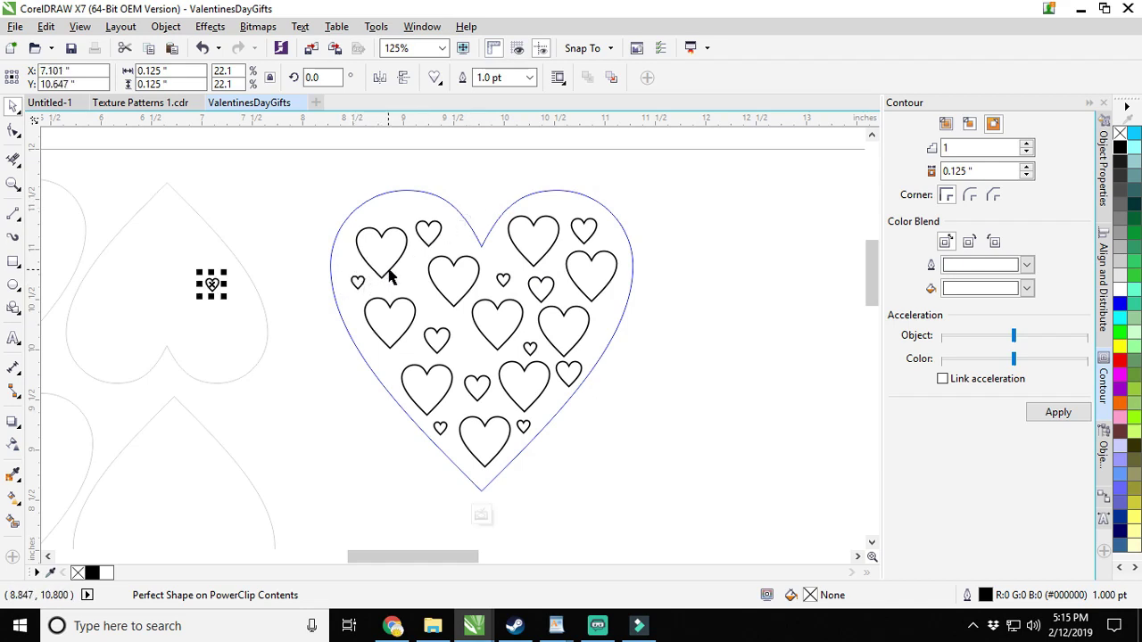
# Add more tiny heart copies between the middle hearts and near the top right.
pyautogui.press('Escape')
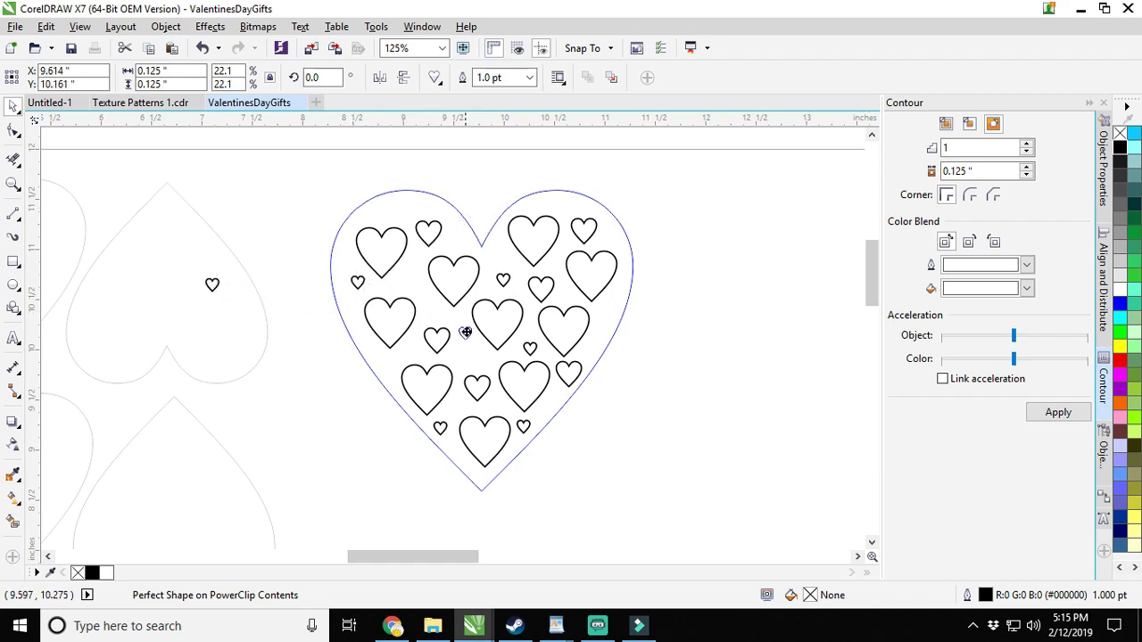
pyautogui.moveTo(464, 339); pyautogui.dragTo(462, 338)
pyautogui.hotkey('ctrl', 'd')
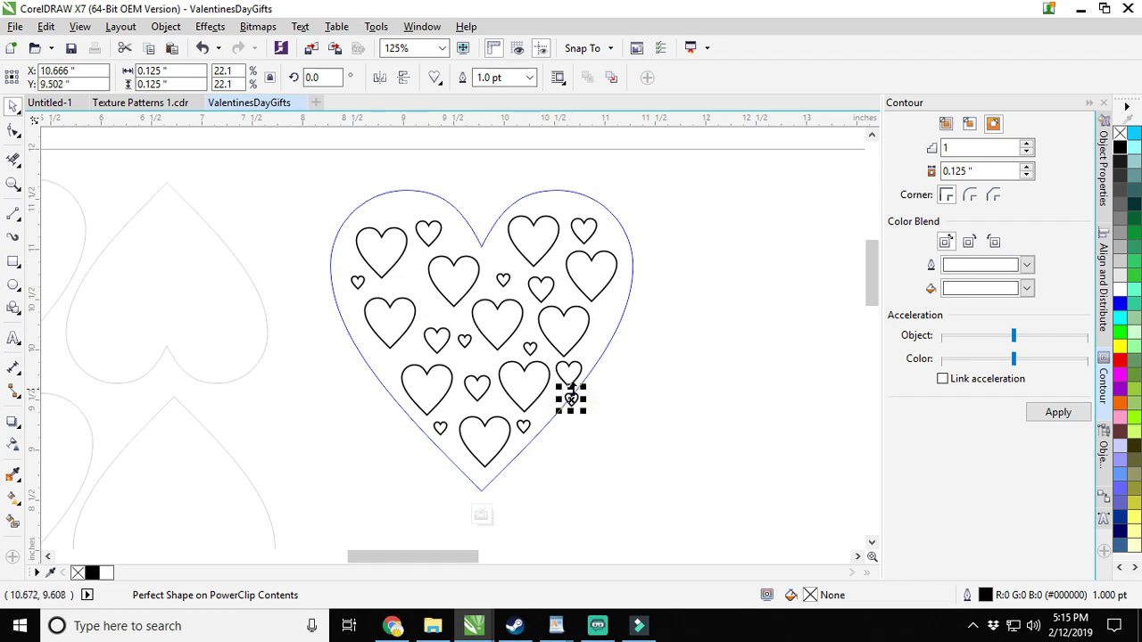
pyautogui.press('Escape')
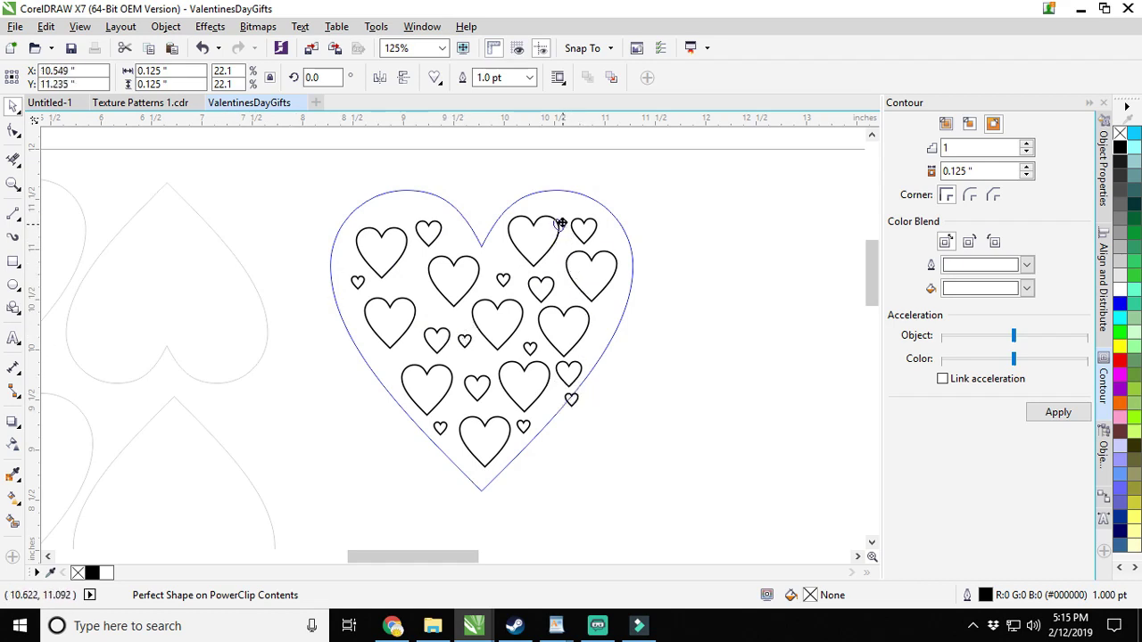
pyautogui.moveTo(566, 208); pyautogui.dragTo(564, 210)
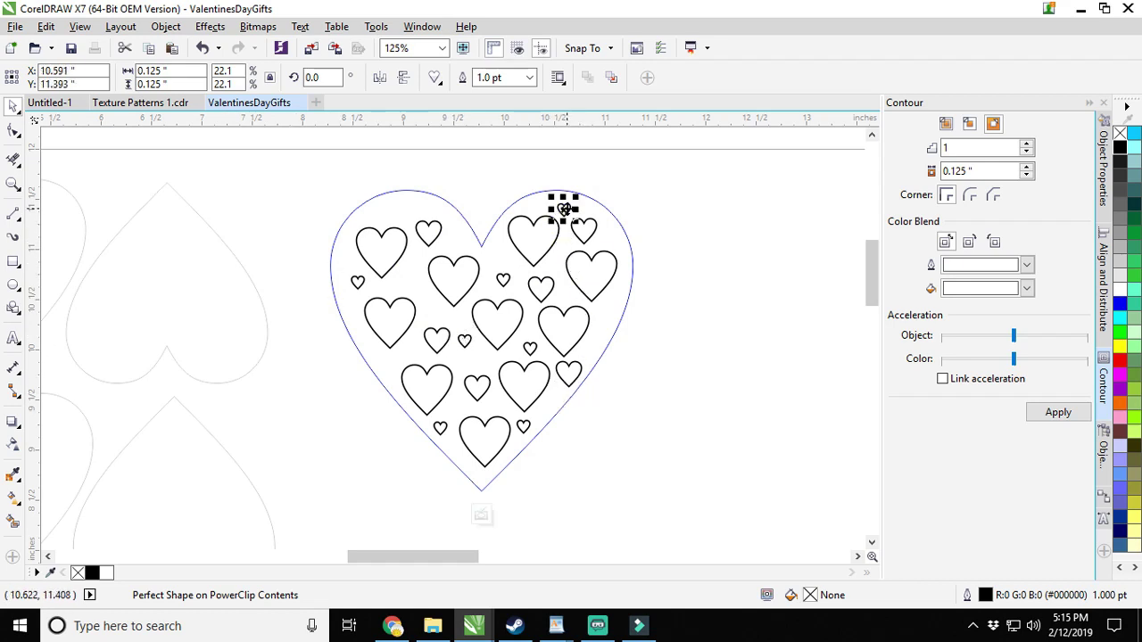
pyautogui.scroll(-3, 297, 424)
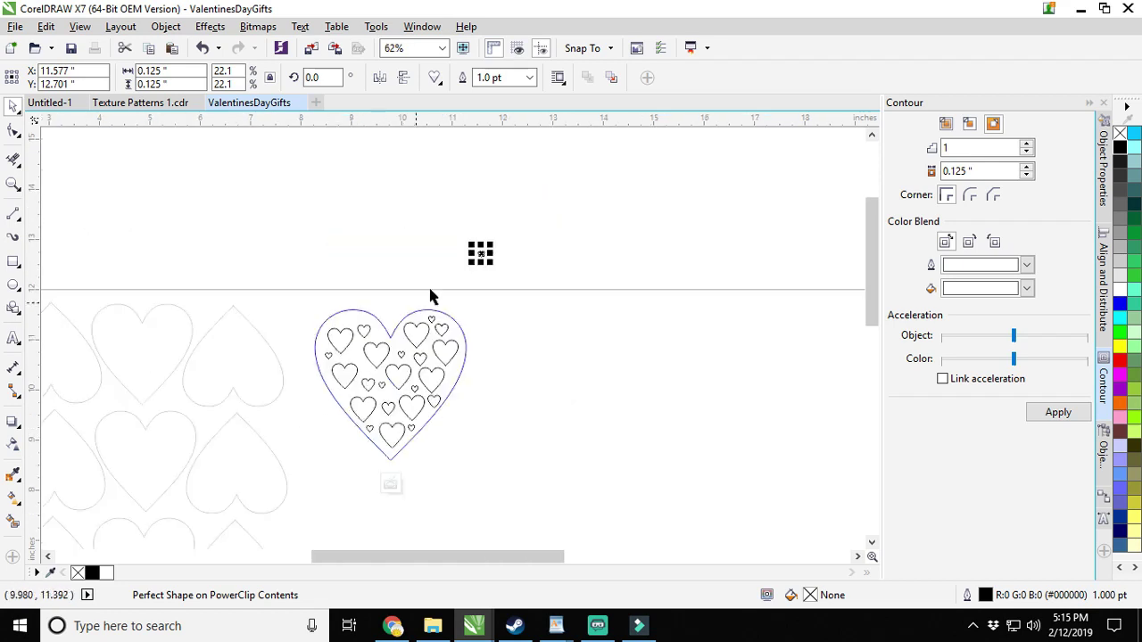
pyautogui.click(348, 321)
pyautogui.scroll(2, 348, 321)
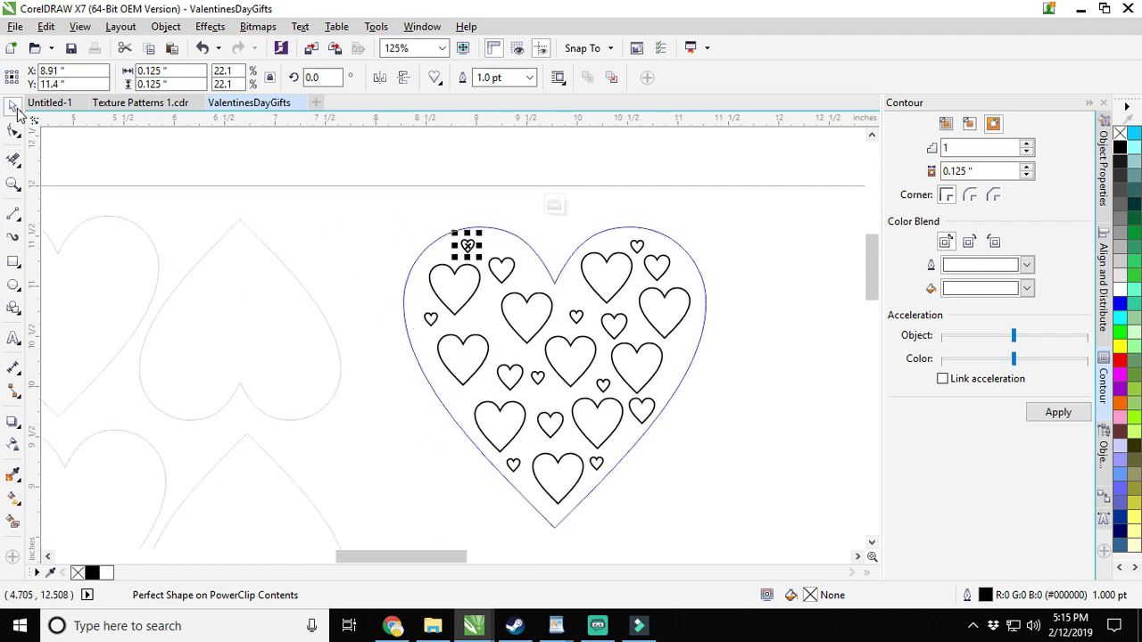
pyautogui.click(383, 221)
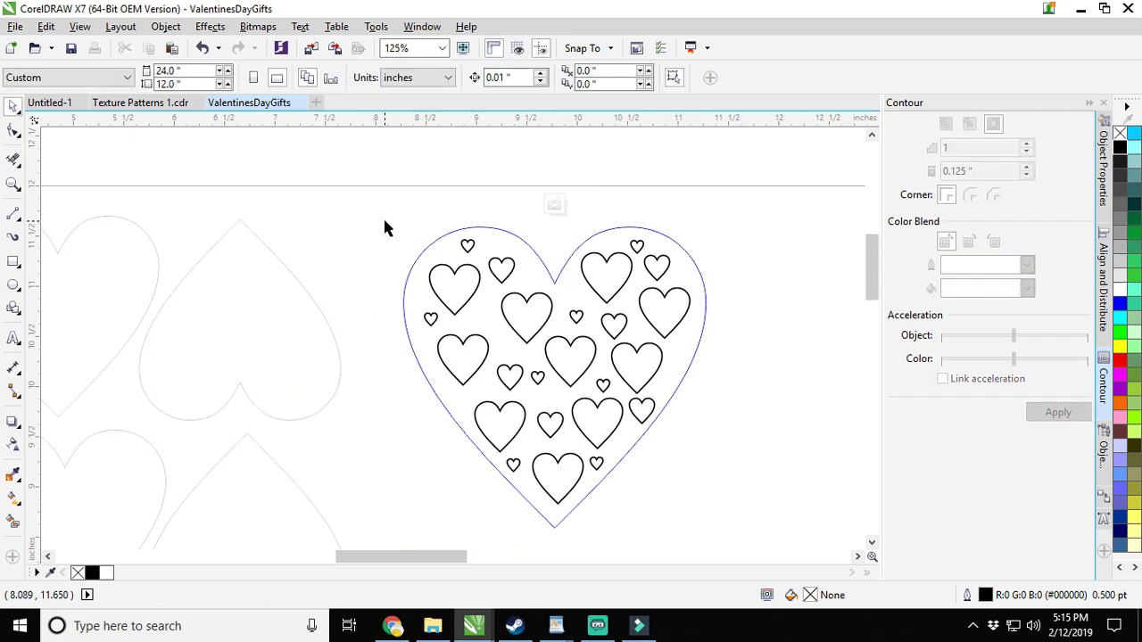
# Fill all the inner hearts with white and finish editing the PowerClip contents.
pyautogui.moveTo(811, 177); pyautogui.dragTo(307, 532)
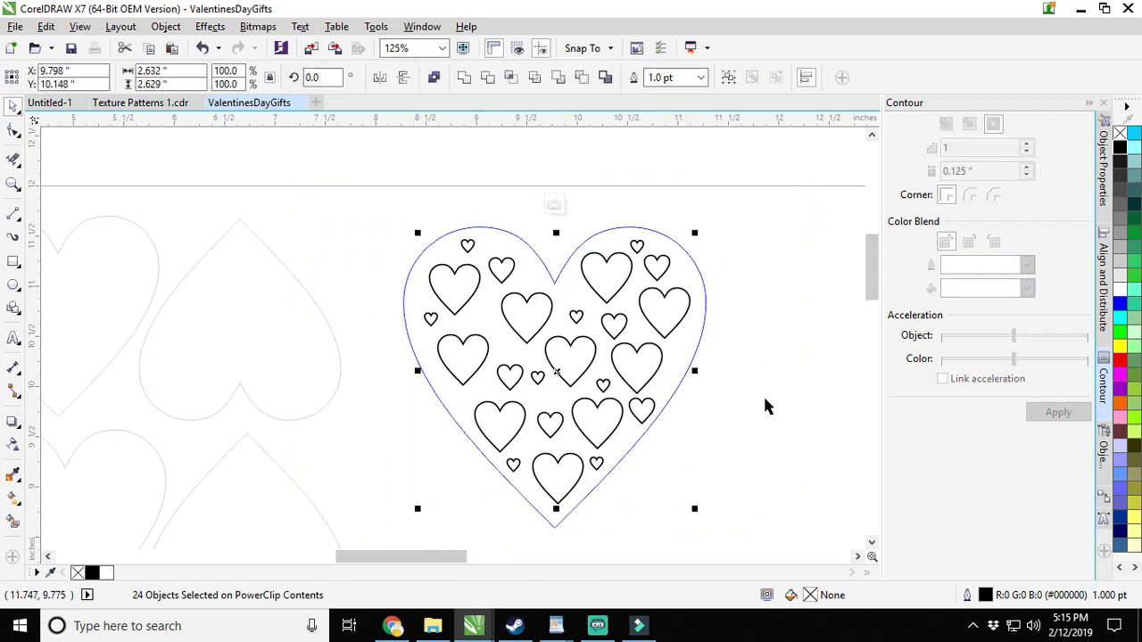
pyautogui.click(1120, 291)
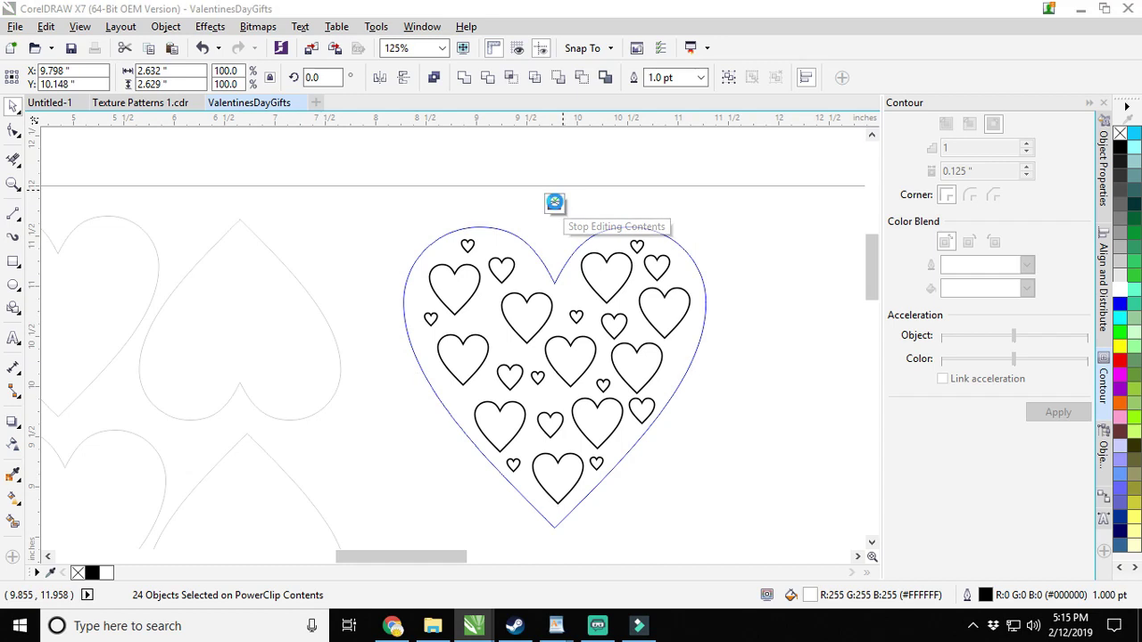
pyautogui.click(554, 206)
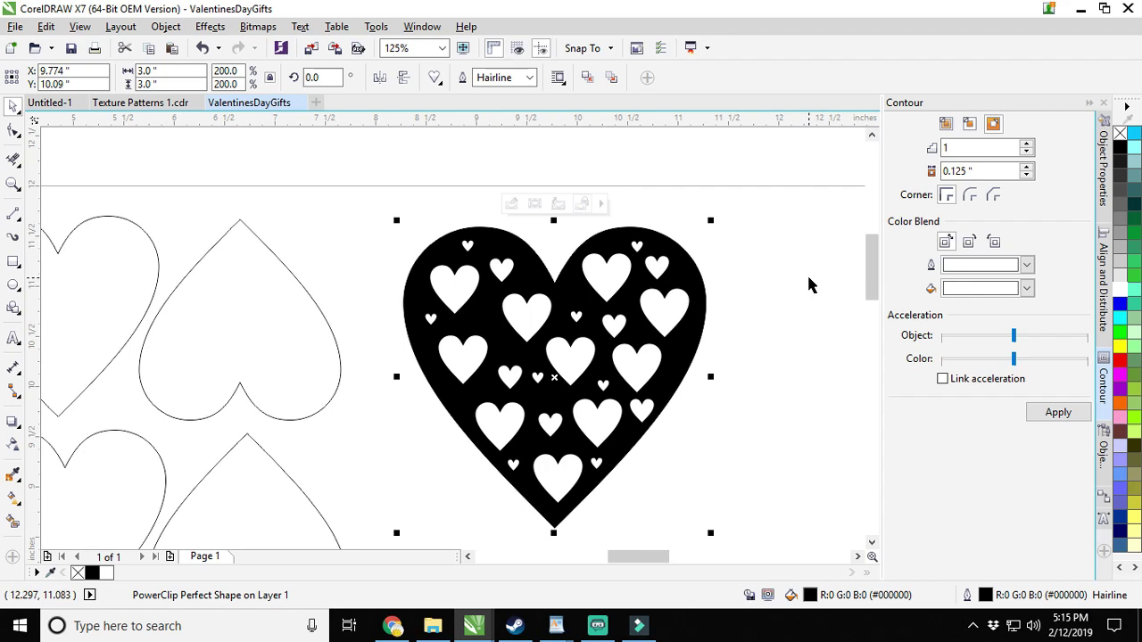
pyautogui.scroll(-2, 809, 277)
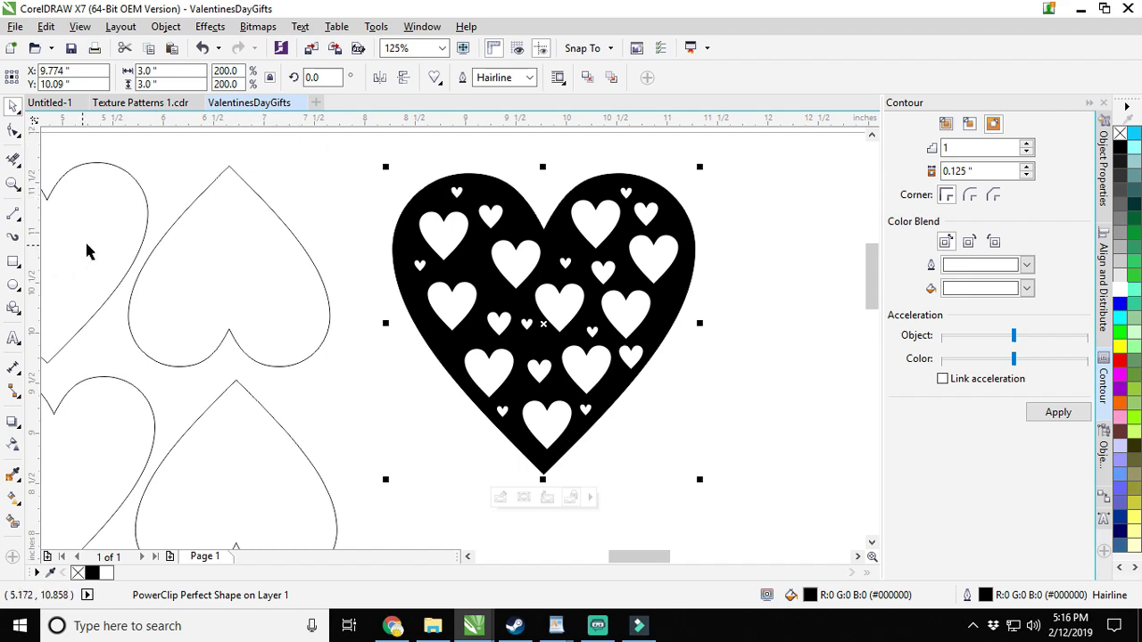
# Delete the stray outline heart copy and select the black heart.
pyautogui.click(142, 194)
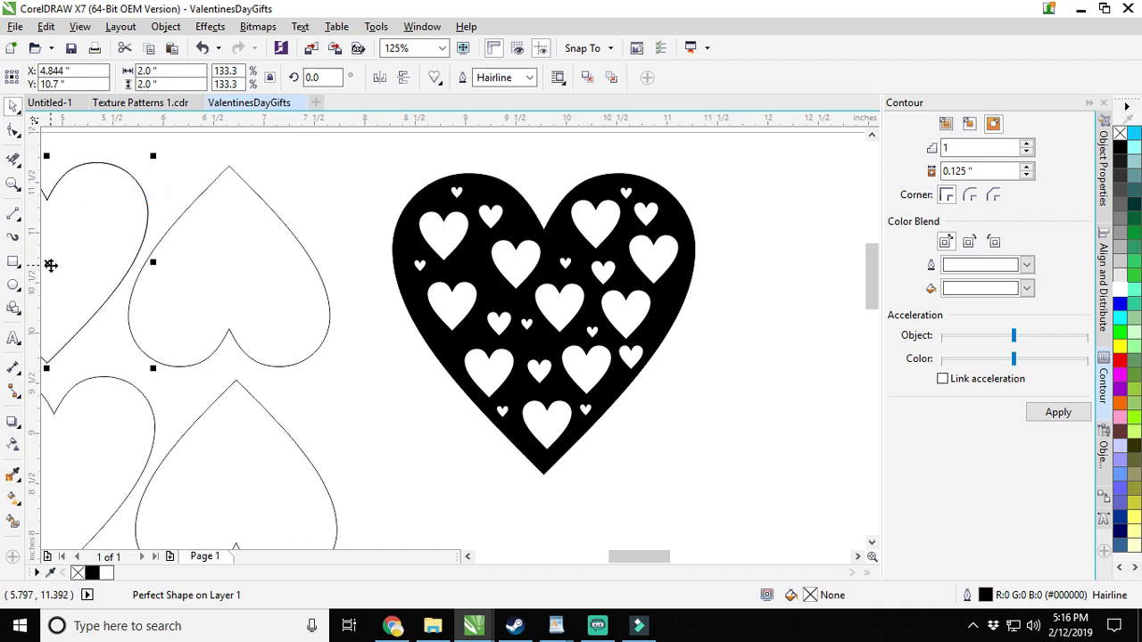
pyautogui.moveTo(48, 260)
pyautogui.mouseDown()
pyautogui.moveTo(630, 318)
pyautogui.moveTo(796, 308)
pyautogui.mouseUp()
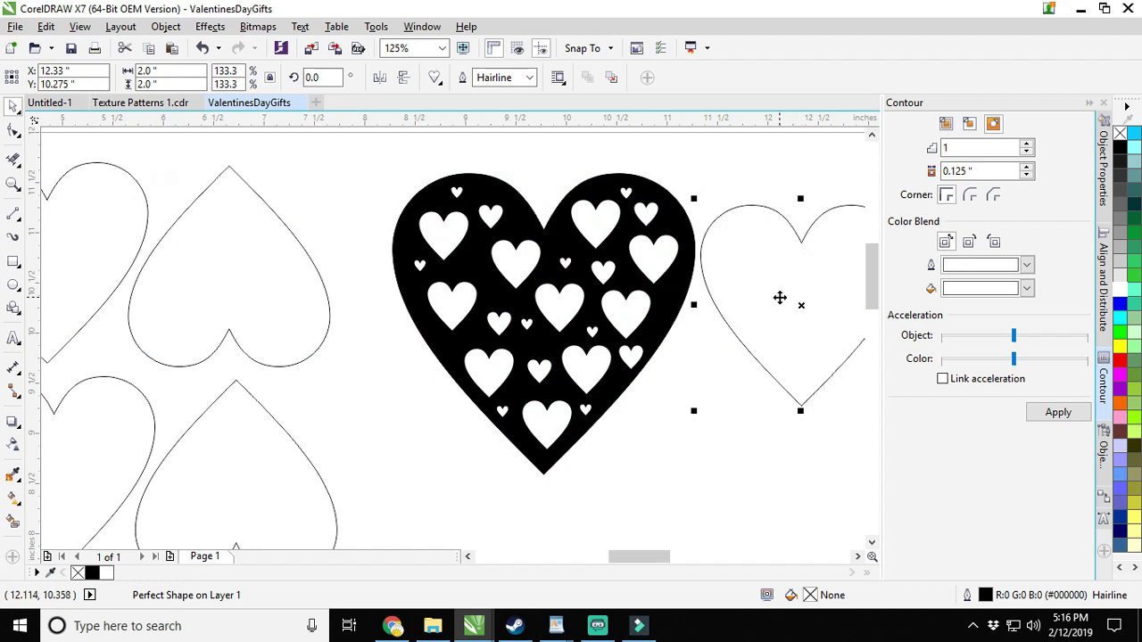
pyautogui.press('Delete')
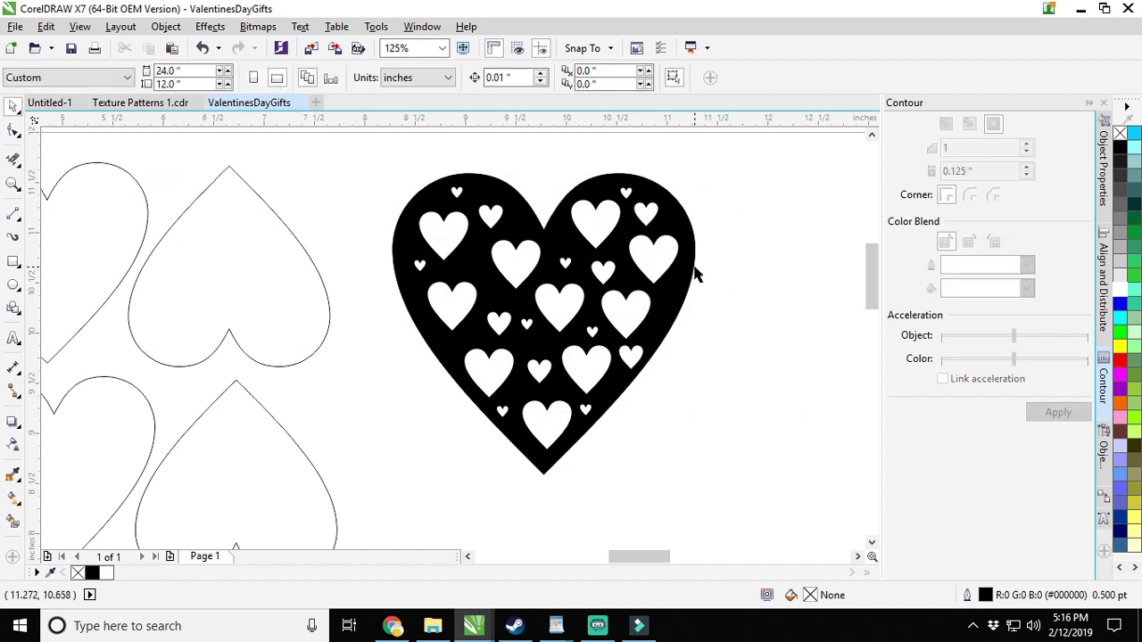
pyautogui.click(694, 267)
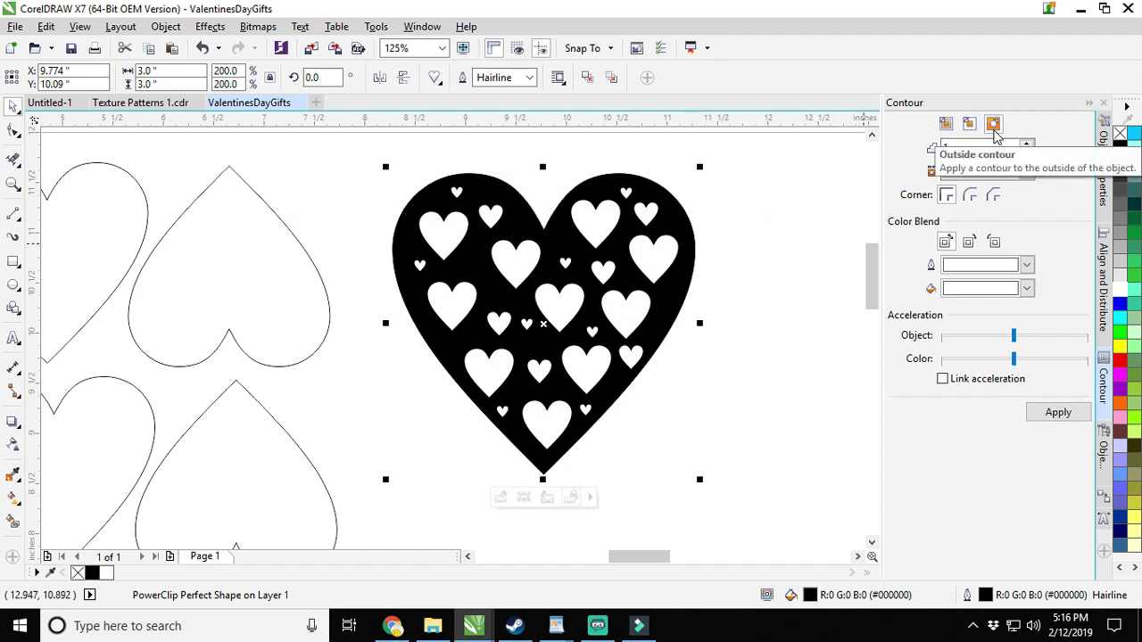
# Apply a 0.2" outside contour to the black heart with the Contour docker.
pyautogui.click(994, 125)
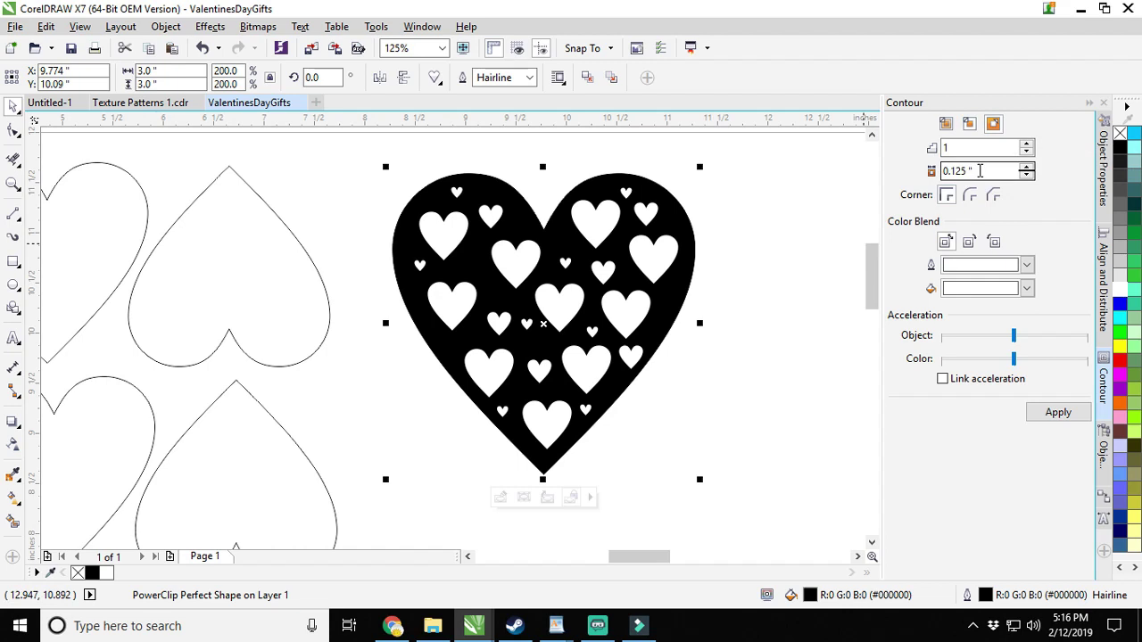
pyautogui.click(980, 171)
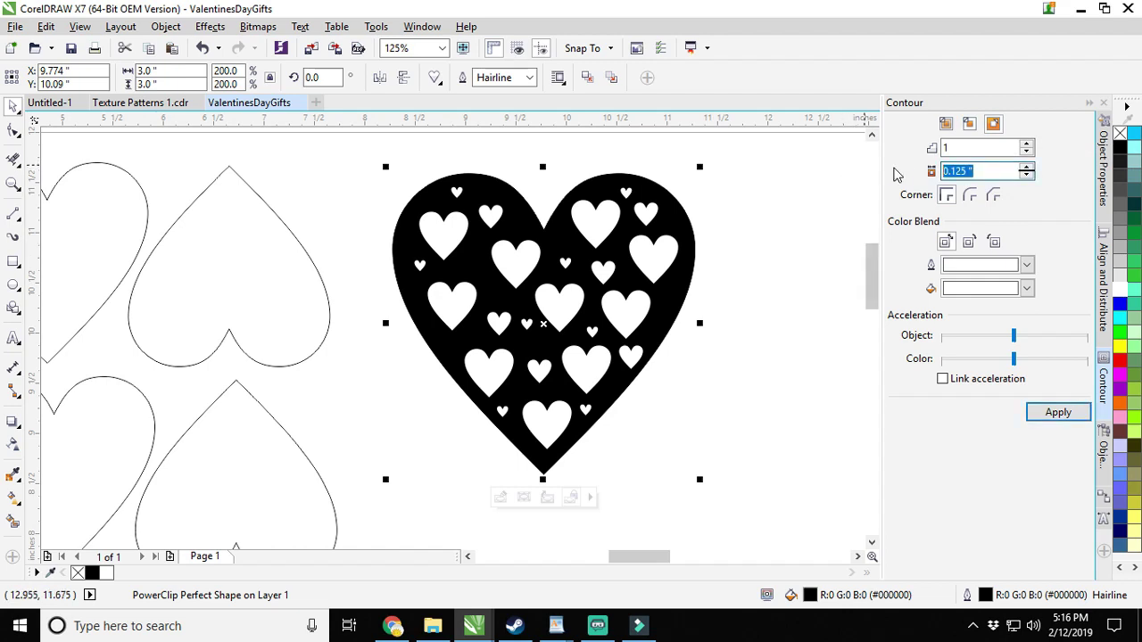
pyautogui.write('.2')
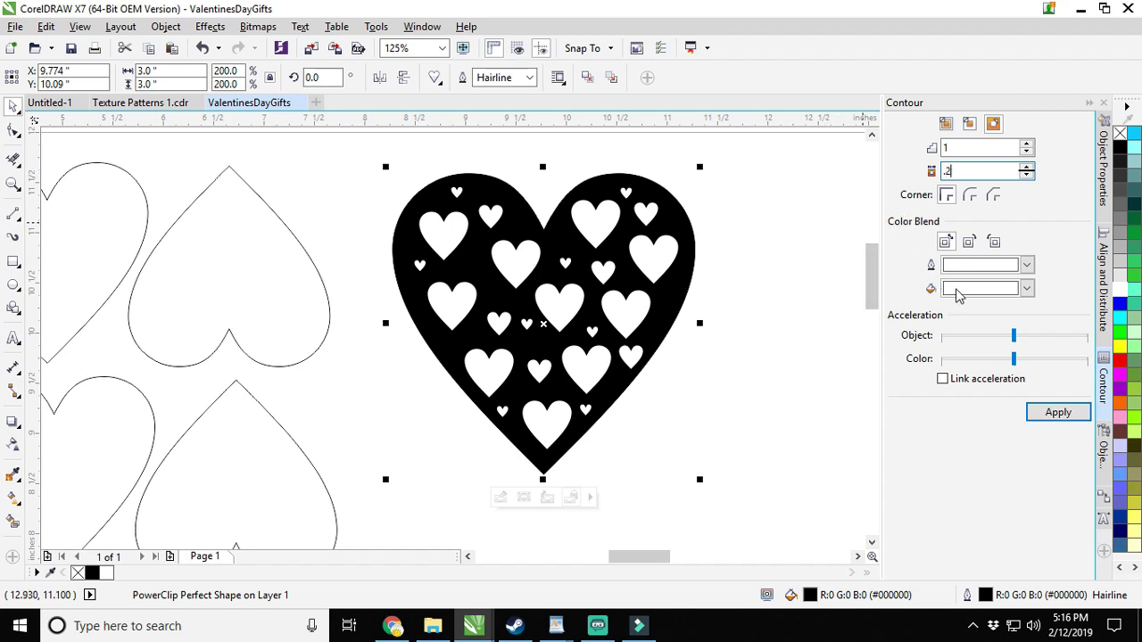
pyautogui.click(1059, 414)
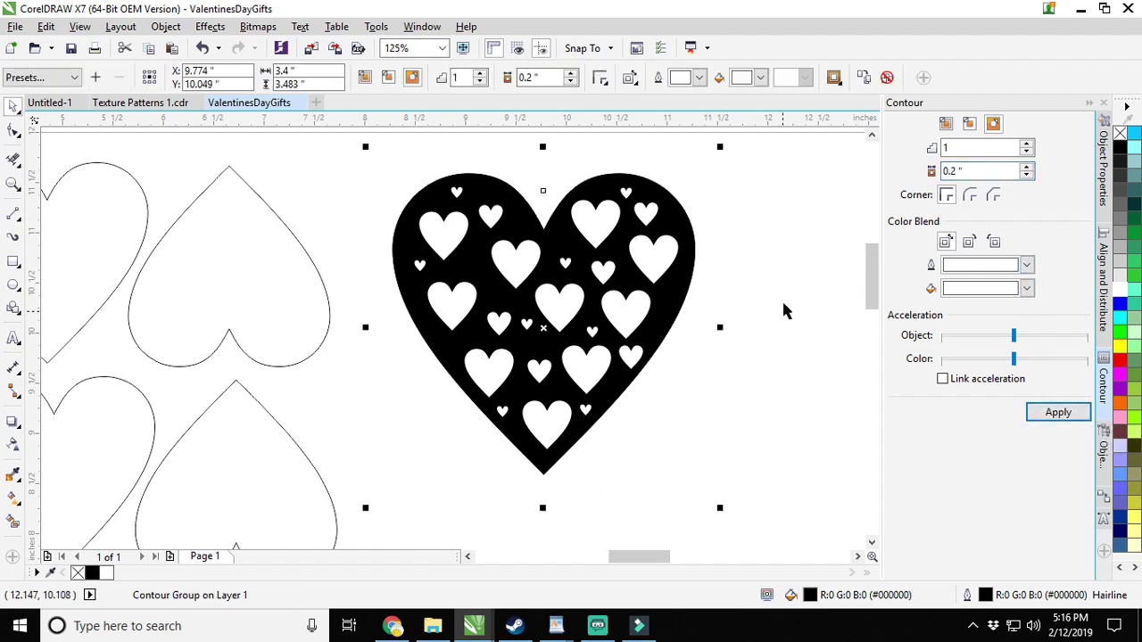
# Break the contour group apart and give the outer heart curve a black outline.
pyautogui.rightClick(704, 296)
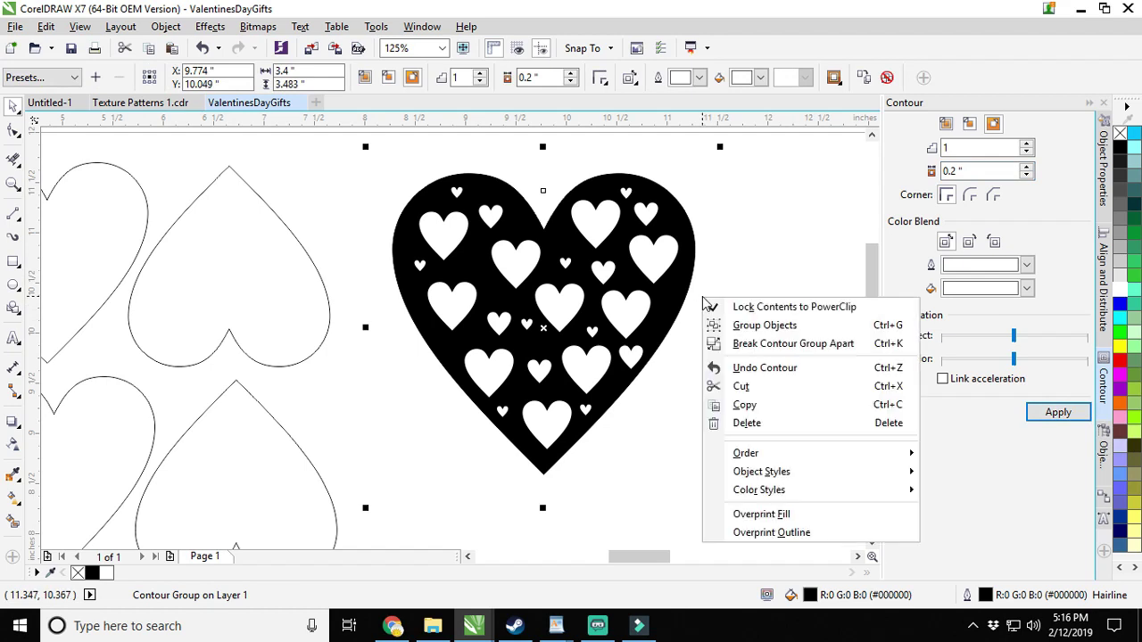
pyautogui.click(775, 346)
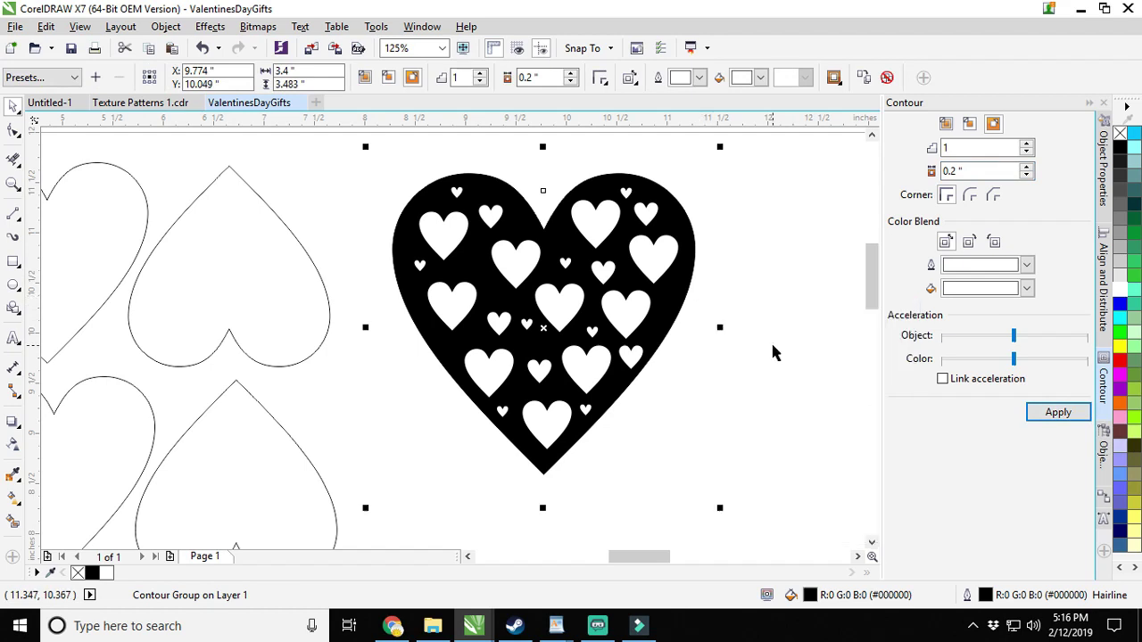
pyautogui.click(803, 313)
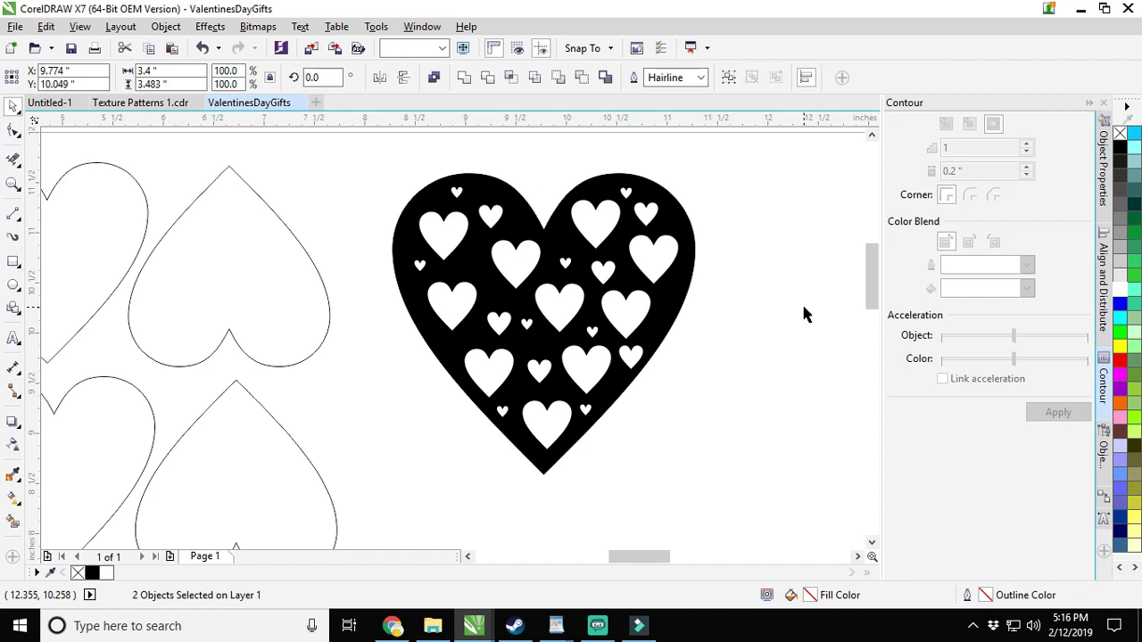
pyautogui.click(697, 293)
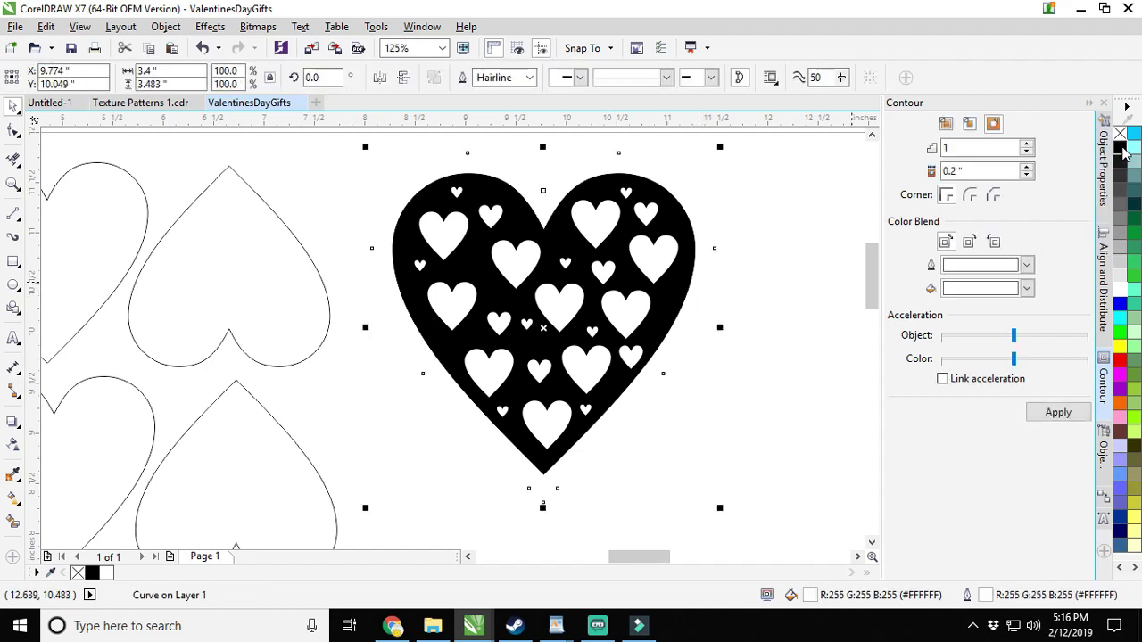
pyautogui.rightClick(1125, 153)
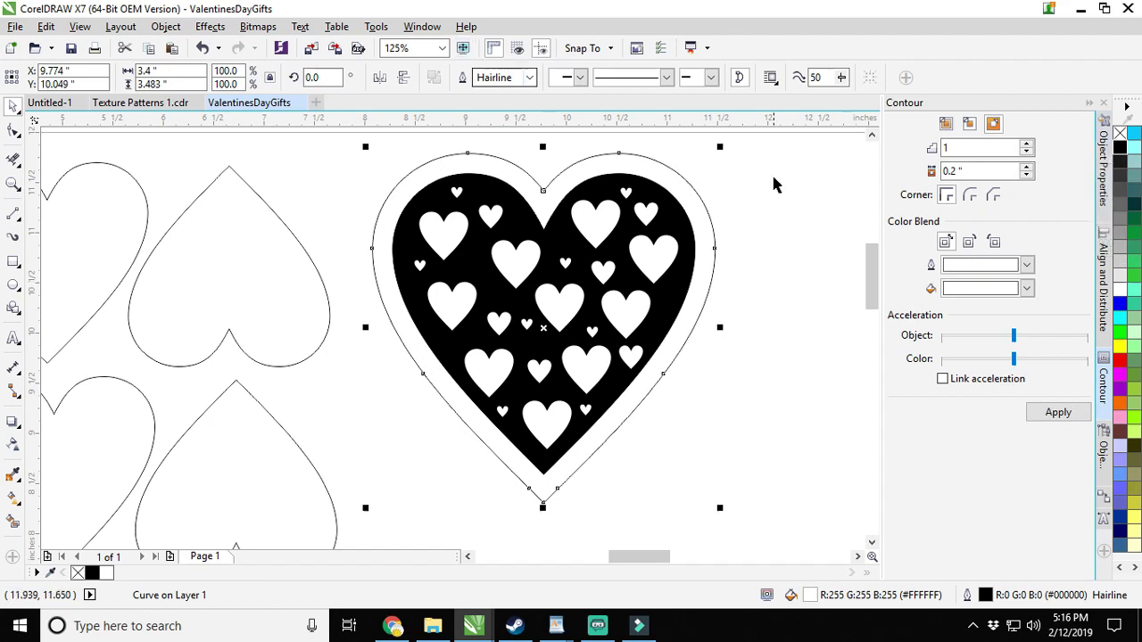
# Set the patterned heart's outline width to 0.5 pt.
pyautogui.click(827, 231)
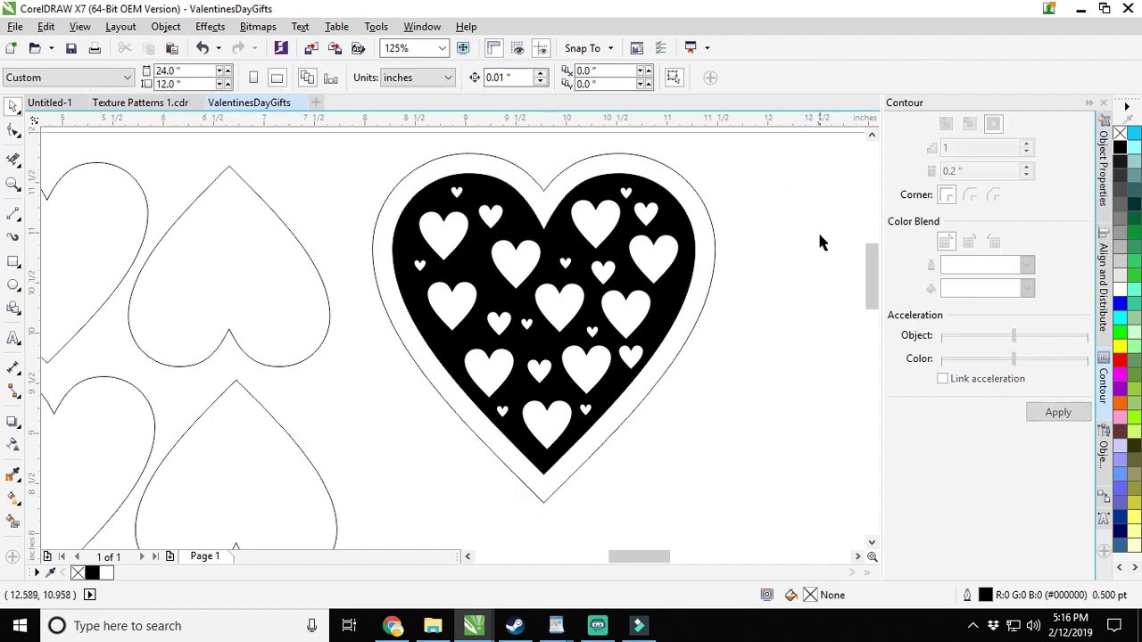
pyautogui.click(697, 243)
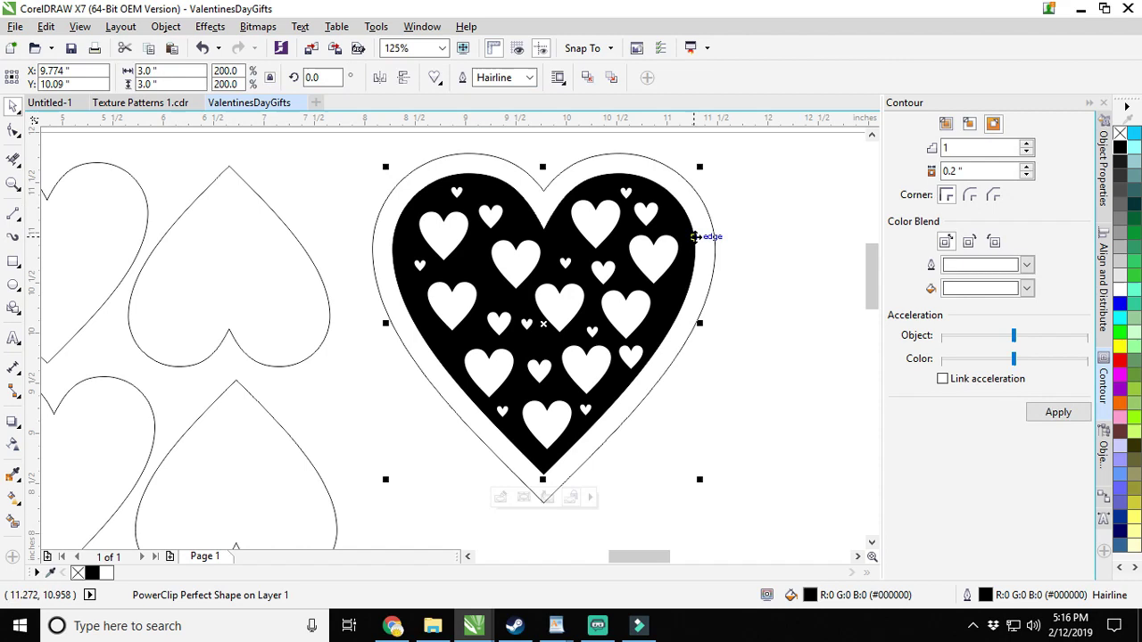
pyautogui.click(530, 77)
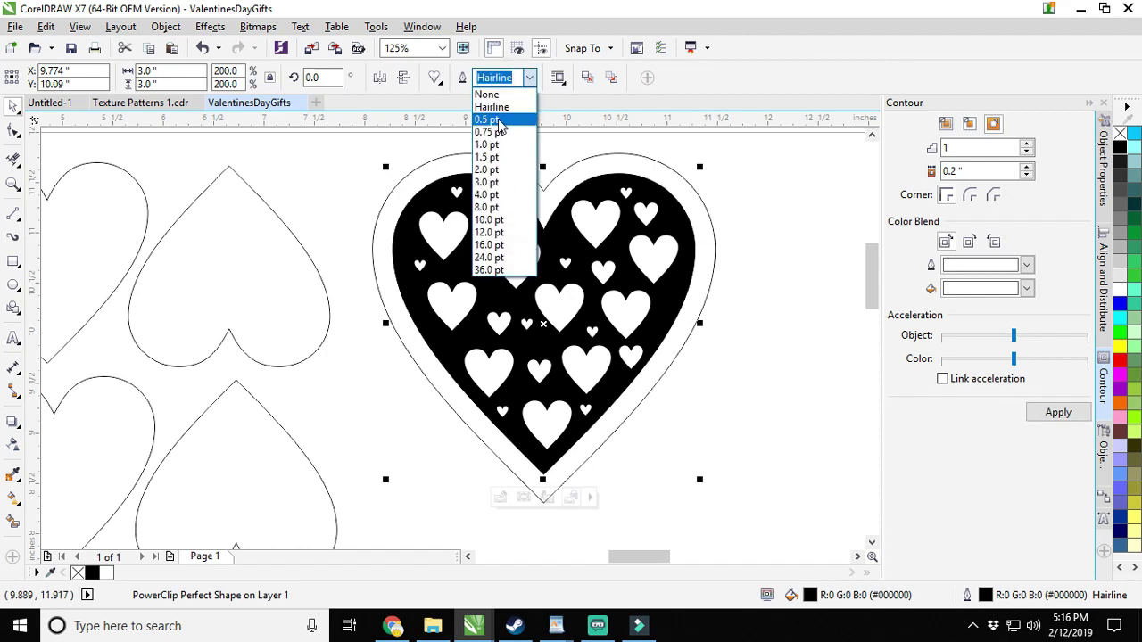
pyautogui.click(499, 125)
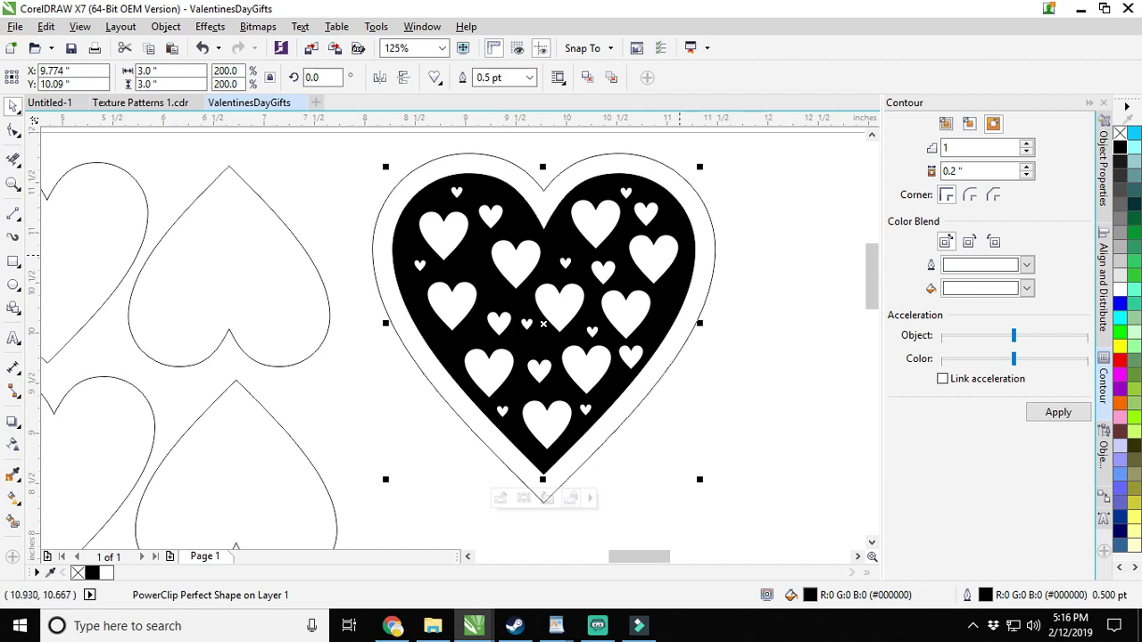
# Give the outer contour heart a red outline.
pyautogui.click(799, 322)
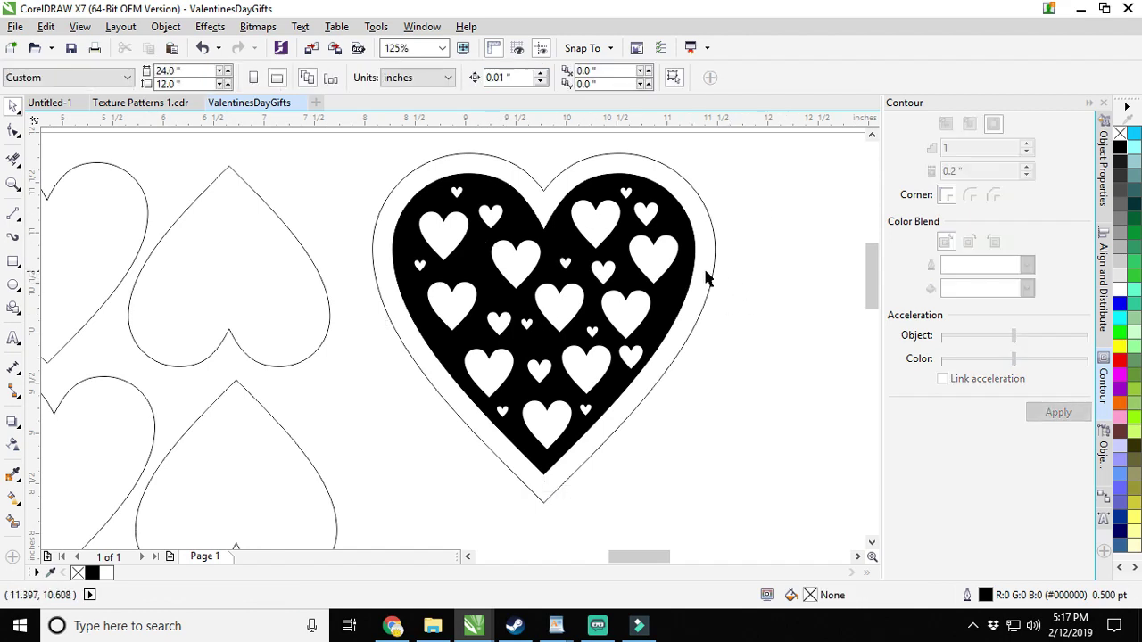
pyautogui.click(714, 280)
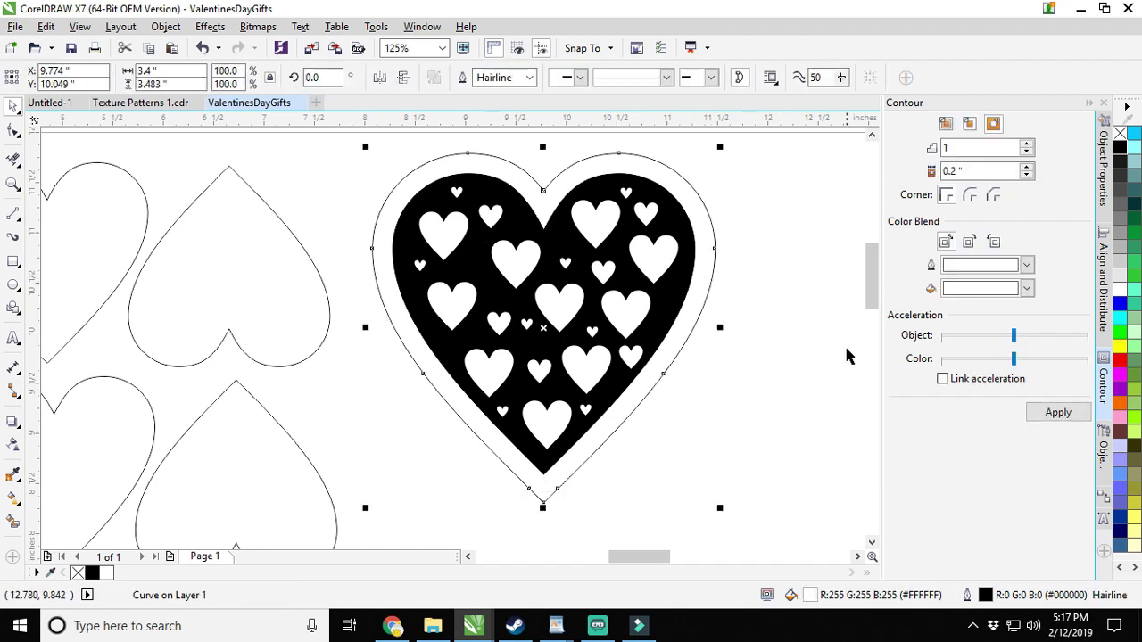
pyautogui.rightClick(1120, 359)
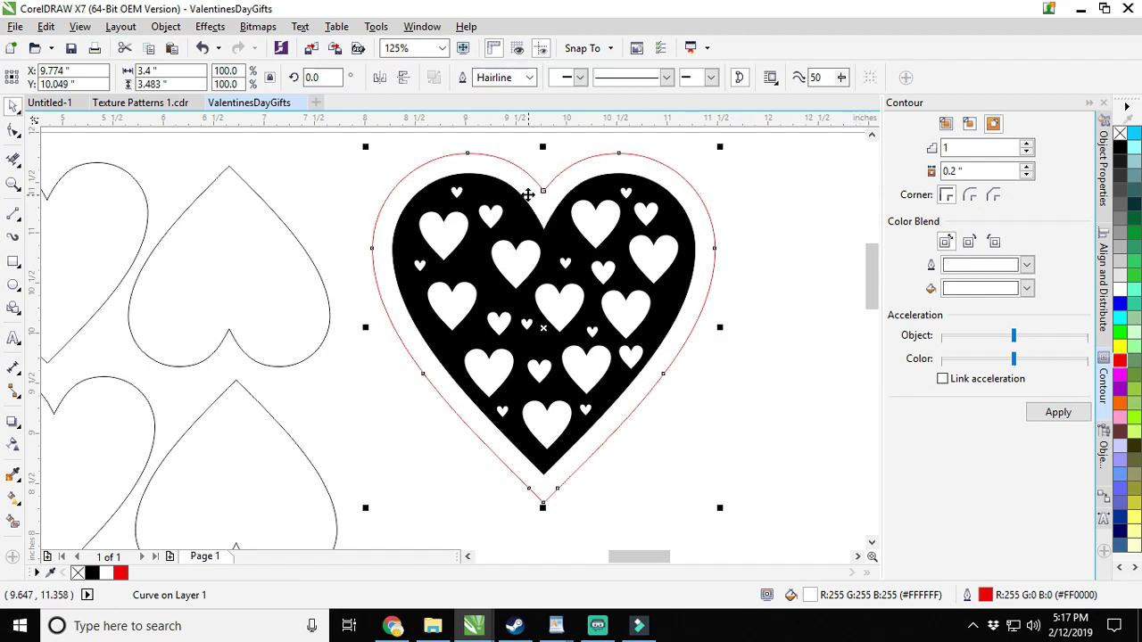
pyautogui.click(778, 286)
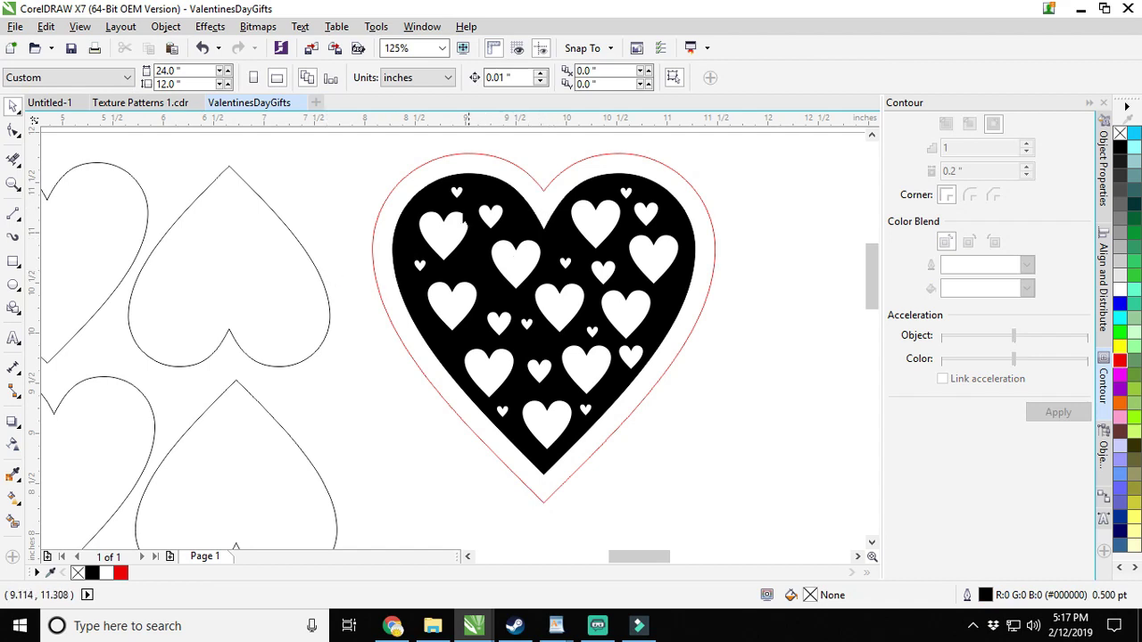
pyautogui.scroll(-1, 495, 214)
pyautogui.moveTo(495, 214); pyautogui.dragTo(571, 332)
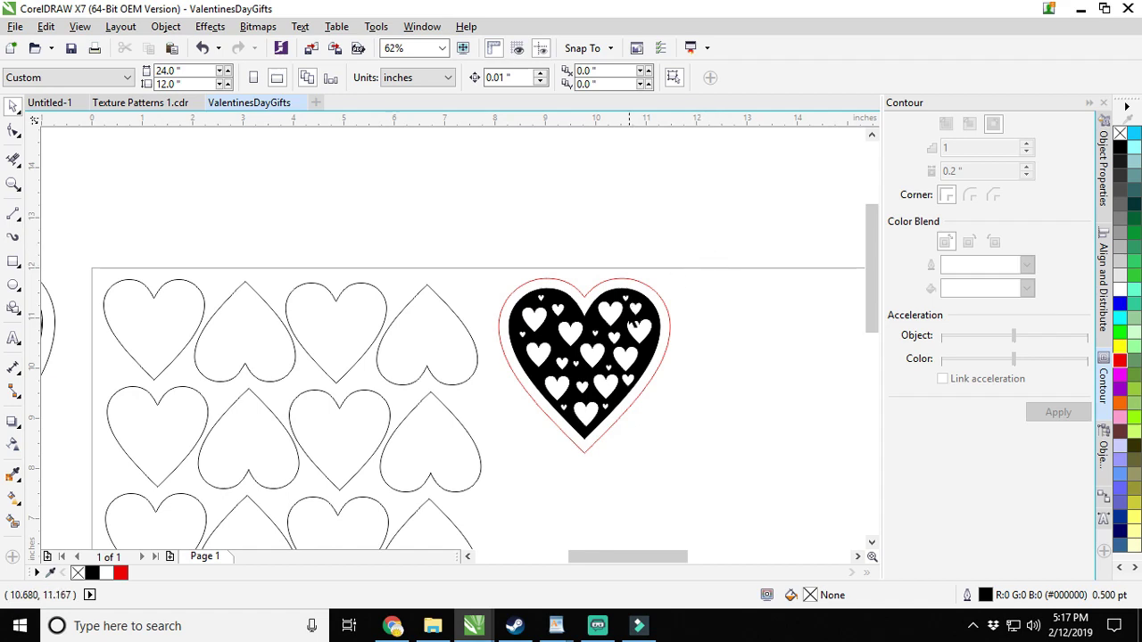
pyautogui.scroll(2, 611, 335)
# Open the black heart's PowerClip contents for editing.
pyautogui.click(613, 339)
pyautogui.rightClick(612, 338)
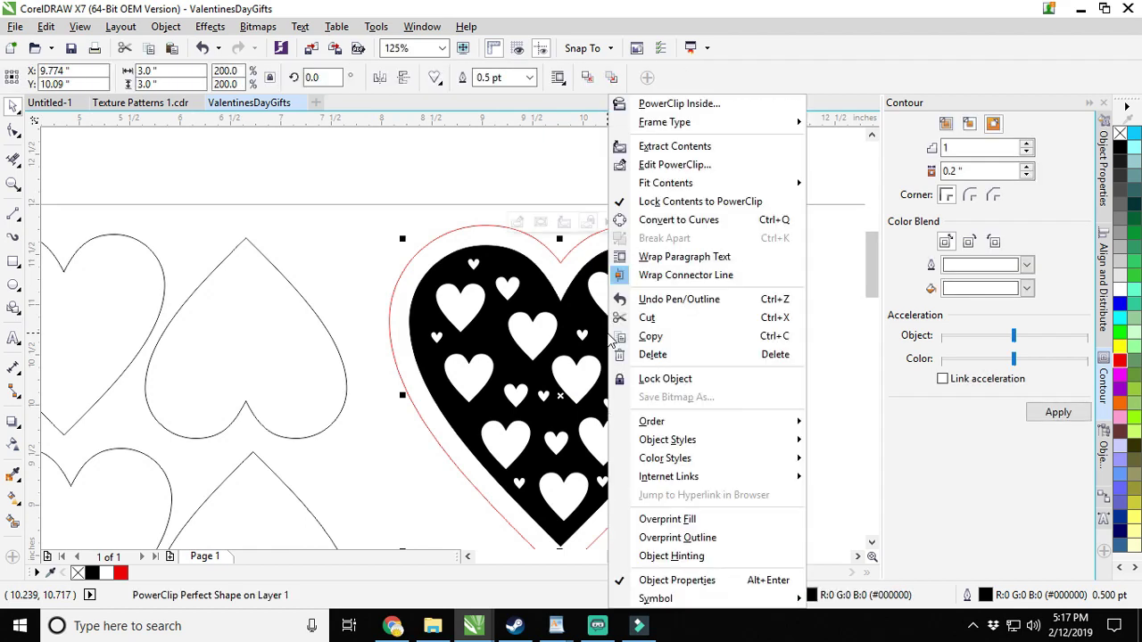
pyautogui.click(660, 161)
pyautogui.click(620, 328)
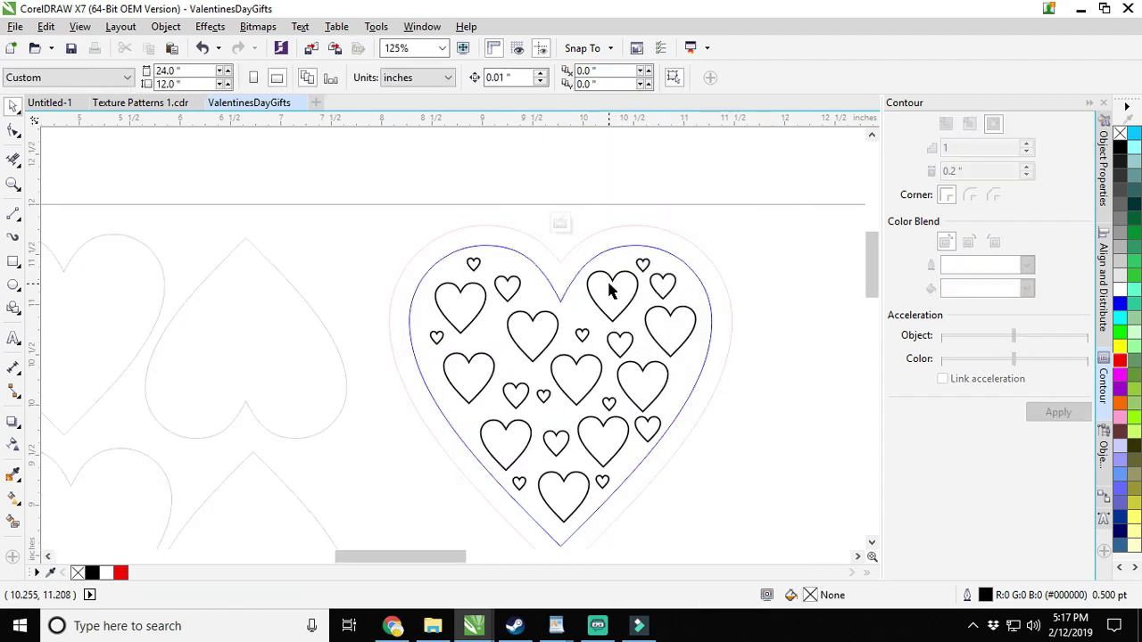
# Add 'Love' text in the upper-right small heart, shrinking and centring it.
pyautogui.click(13, 339)
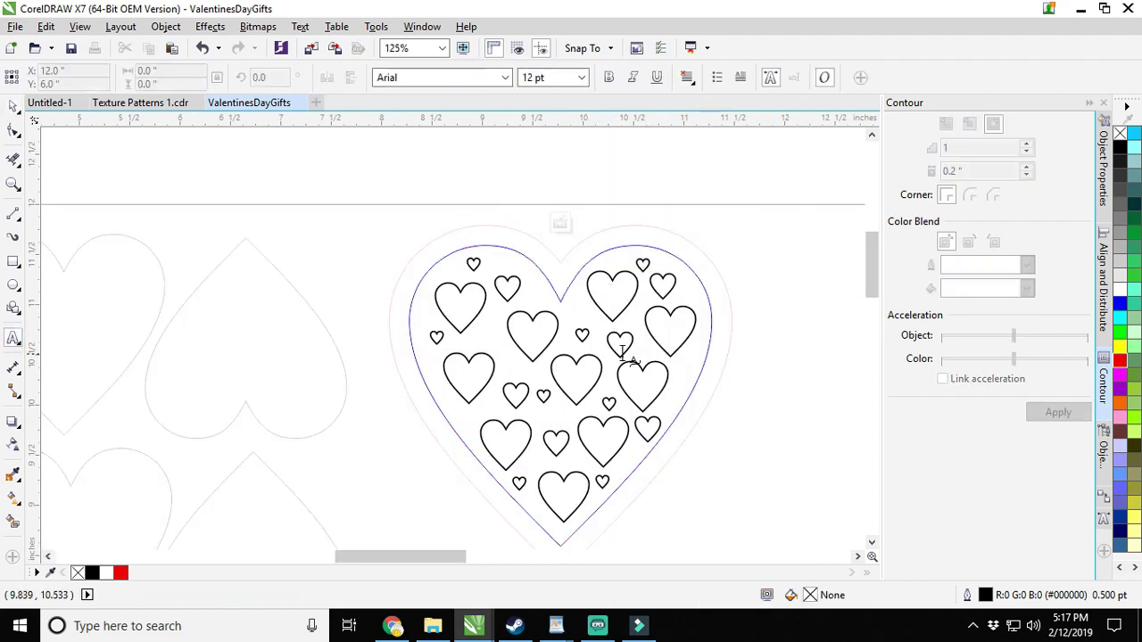
pyautogui.click(610, 294)
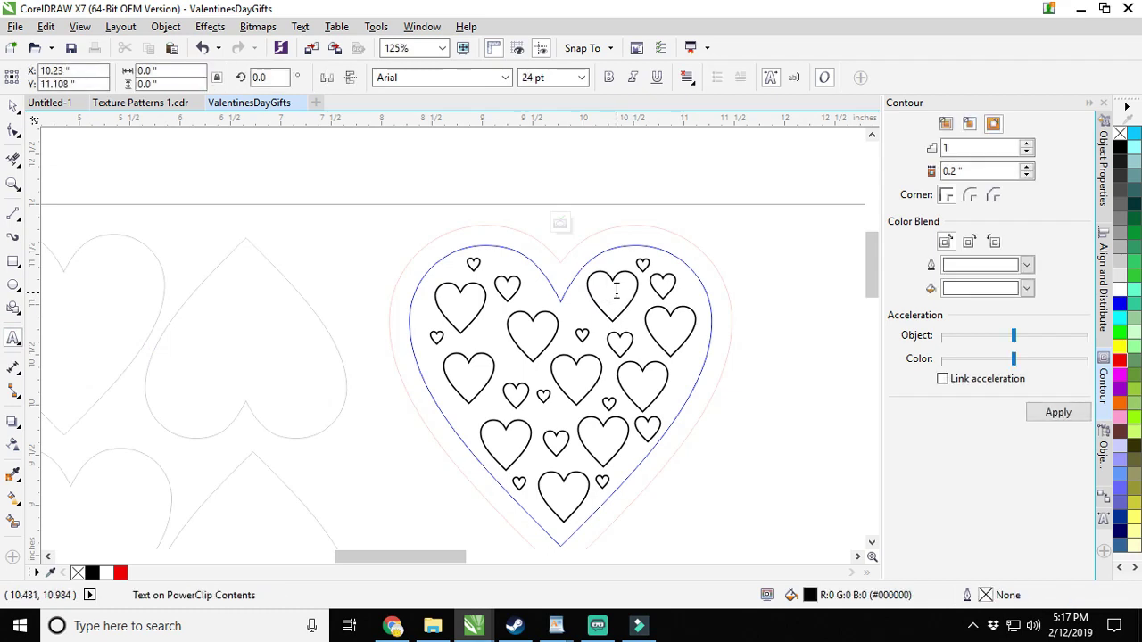
pyautogui.write('Love')
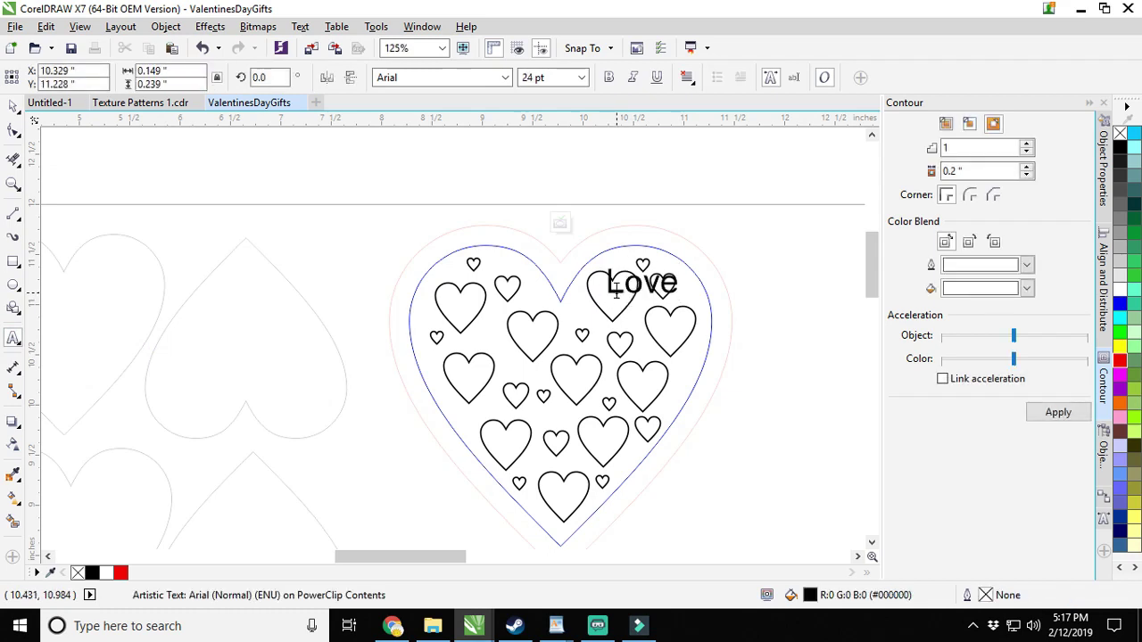
pyautogui.moveTo(676, 255); pyautogui.dragTo(612, 289)
pyautogui.scroll(3, 612, 288)
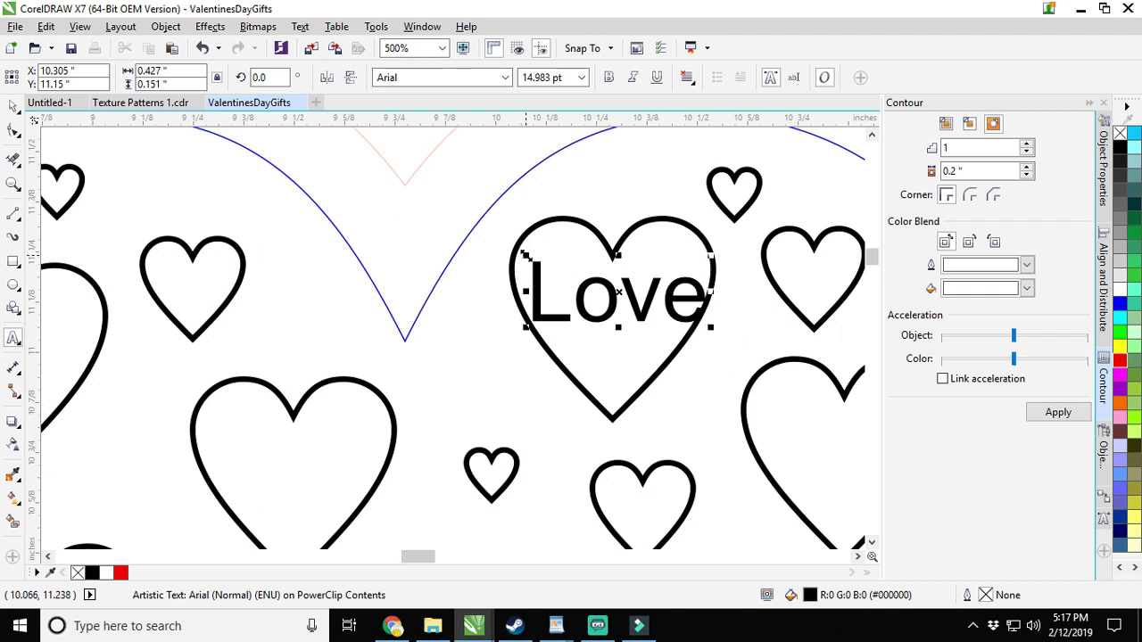
pyautogui.moveTo(524, 255); pyautogui.dragTo(557, 266)
pyautogui.moveTo(633, 298); pyautogui.dragTo(614, 297)
pyautogui.scroll(-2, 614, 297)
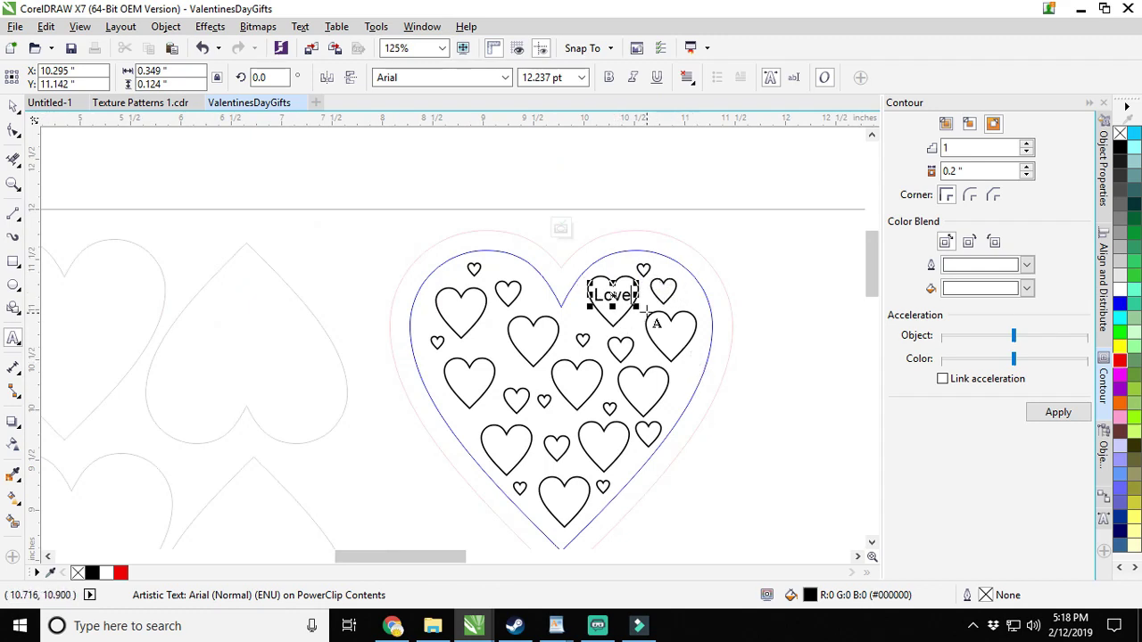
pyautogui.scroll(1, 666, 301)
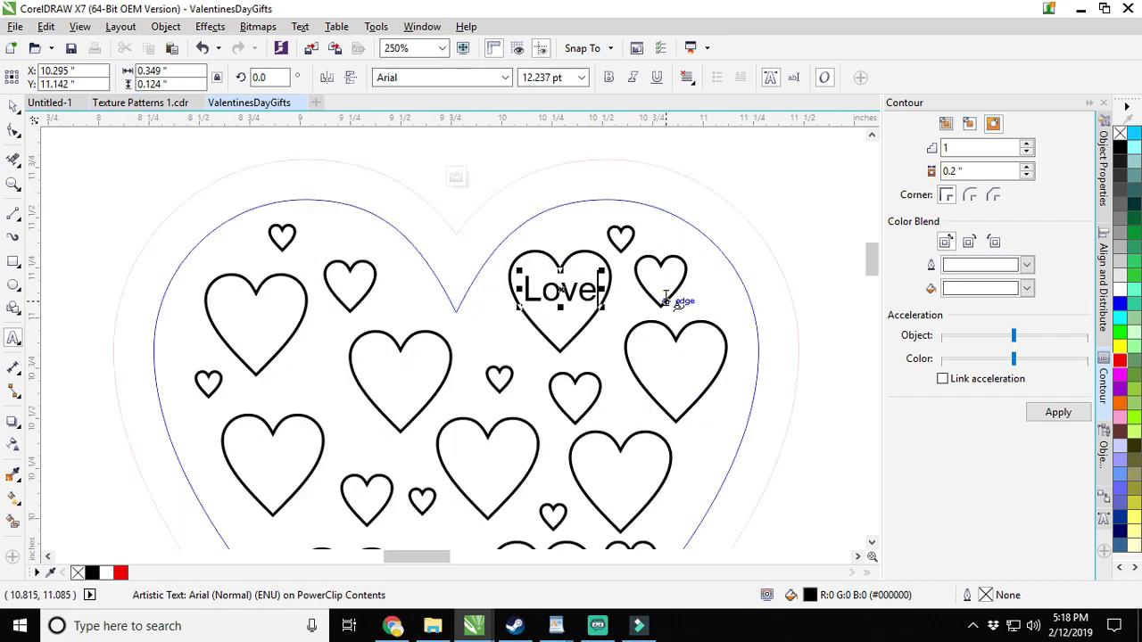
# Add 'Laugh' text in the right small heart, shrunk and centred.
pyautogui.click(651, 366)
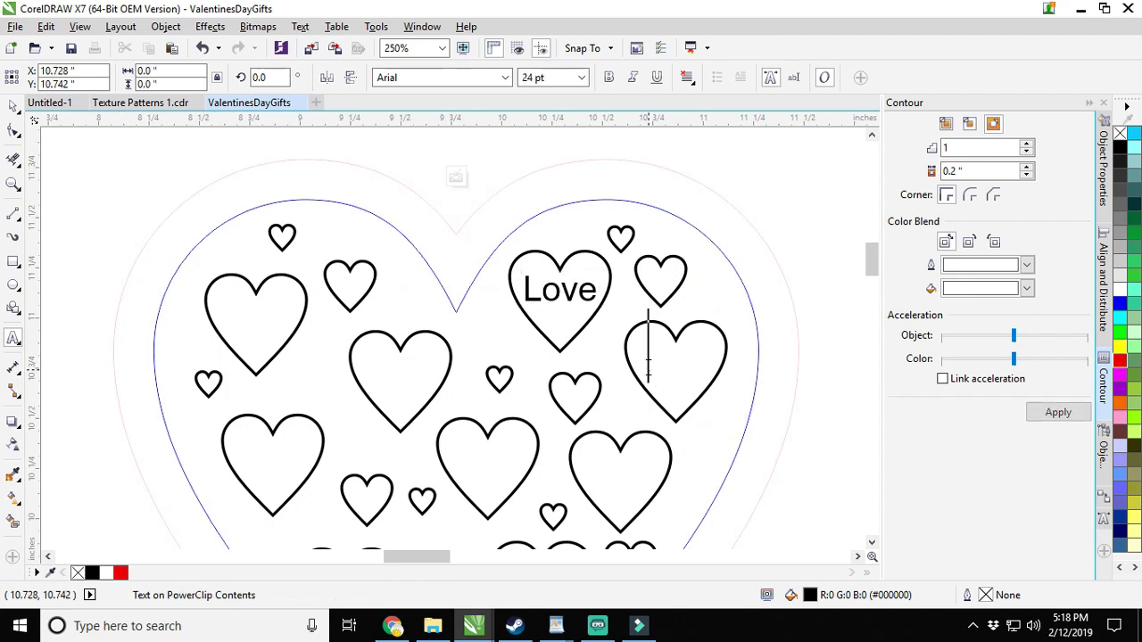
pyautogui.write('Laugh')
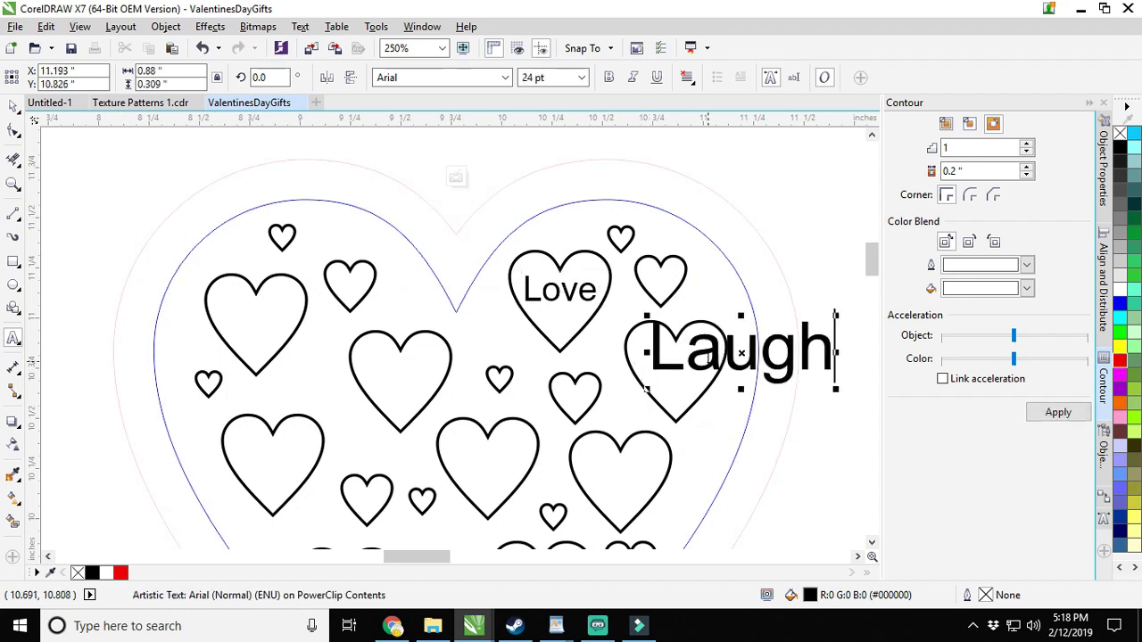
pyautogui.moveTo(837, 314); pyautogui.dragTo(797, 357)
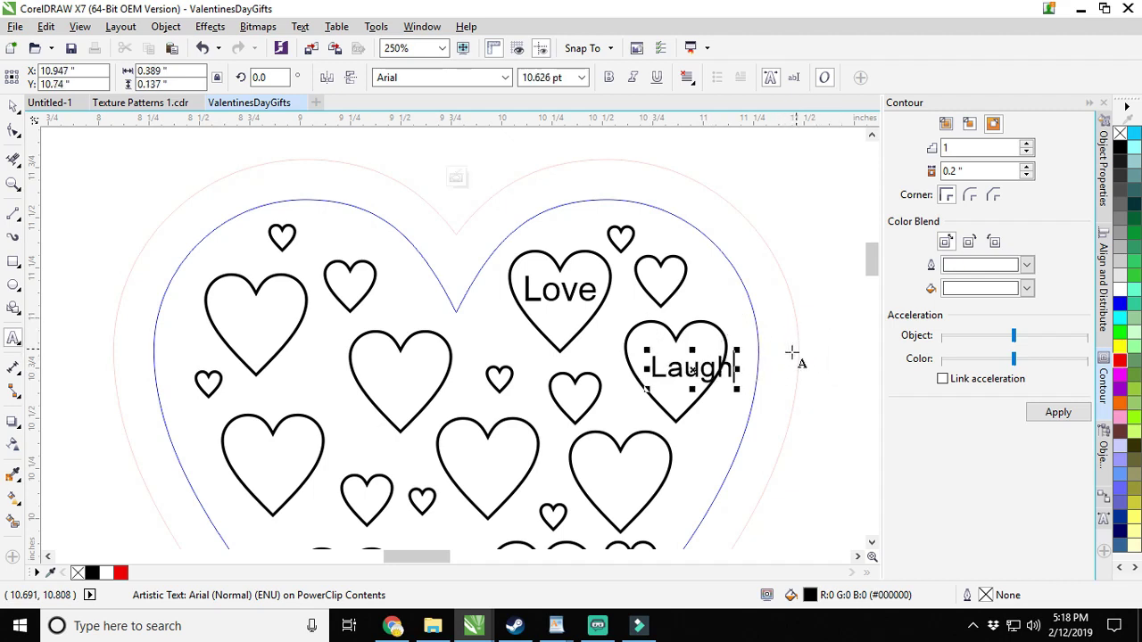
pyautogui.moveTo(694, 368); pyautogui.dragTo(676, 362)
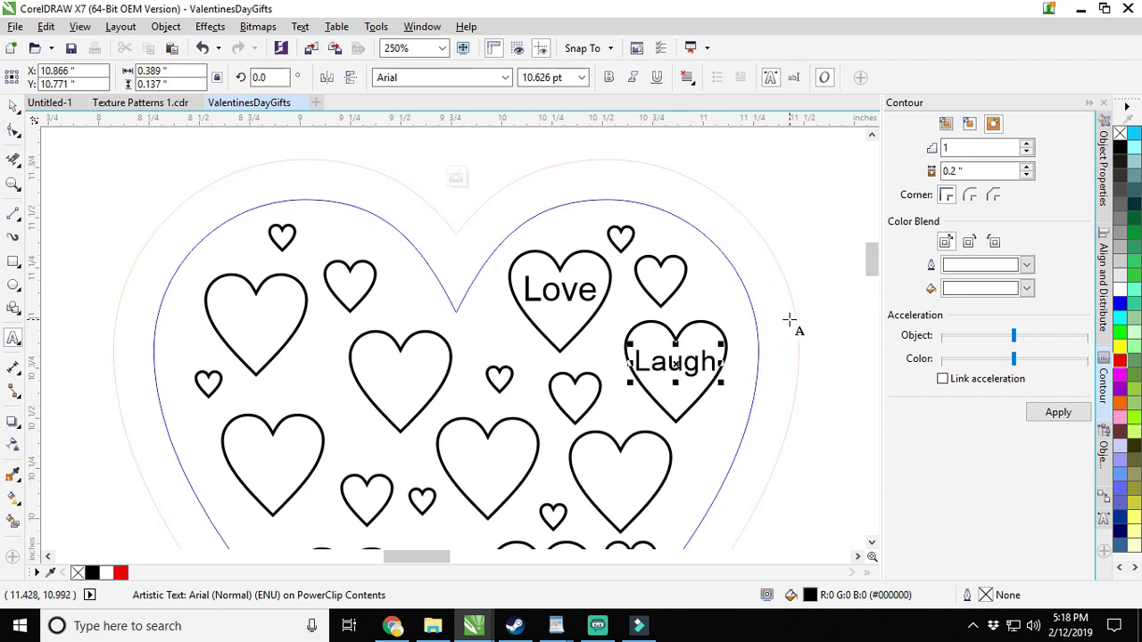
# Delete both the 'Laugh' and 'Love' text objects.
pyautogui.click(14, 108)
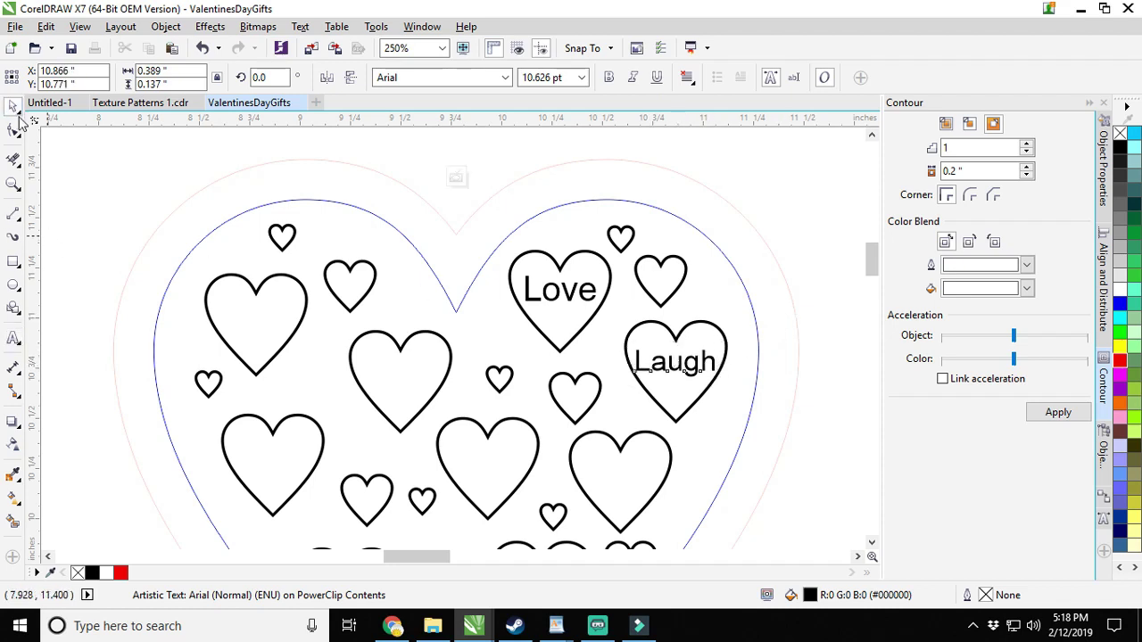
pyautogui.click(81, 302)
pyautogui.scroll(-3, 89, 308)
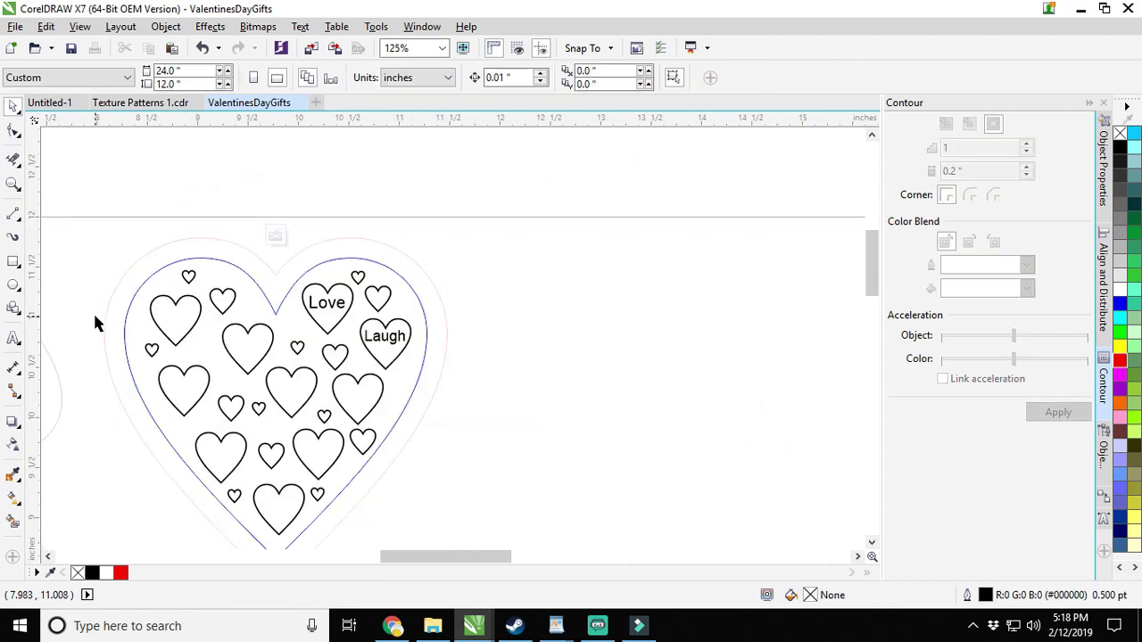
pyautogui.moveTo(93, 312); pyautogui.dragTo(262, 295)
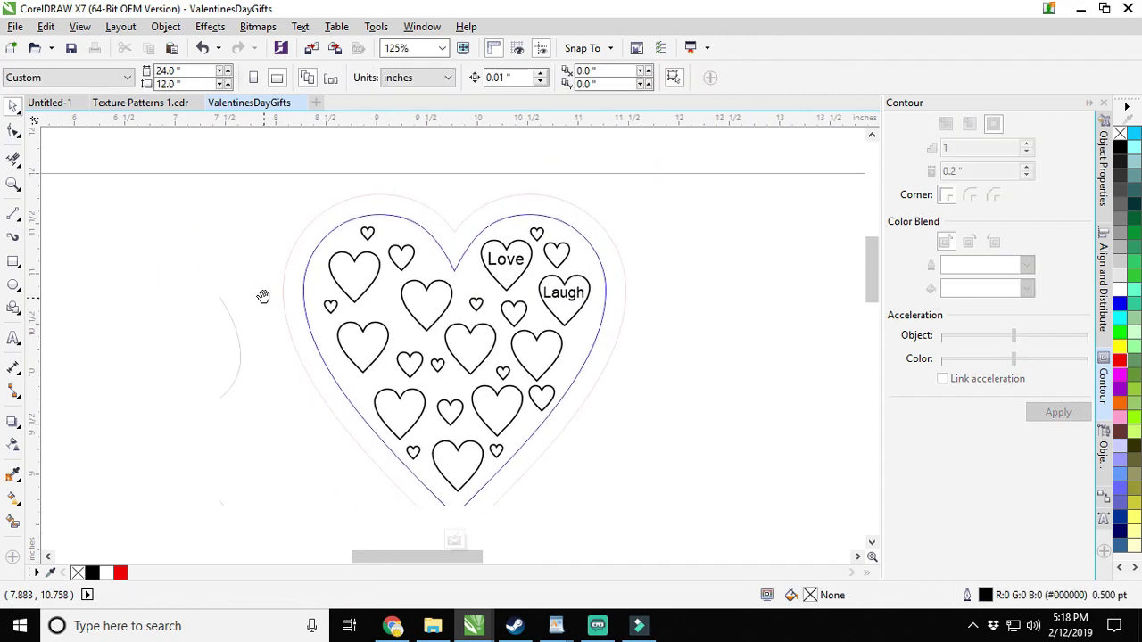
pyautogui.click(560, 294)
pyautogui.press('Delete')
pyautogui.click(506, 261)
pyautogui.press('Delete')
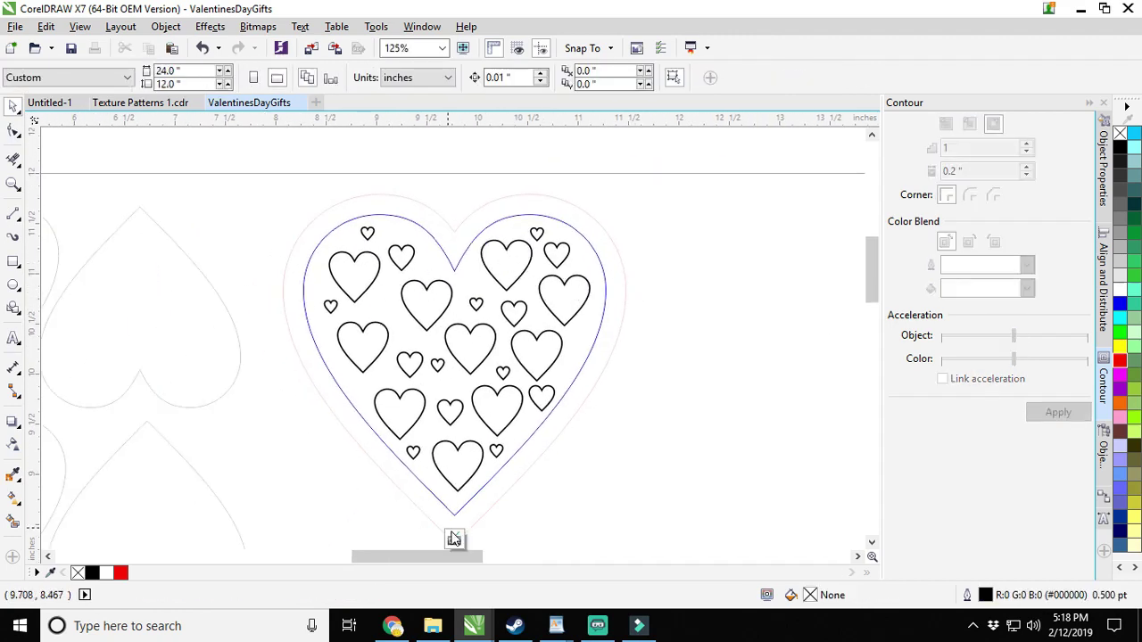
pyautogui.click(454, 539)
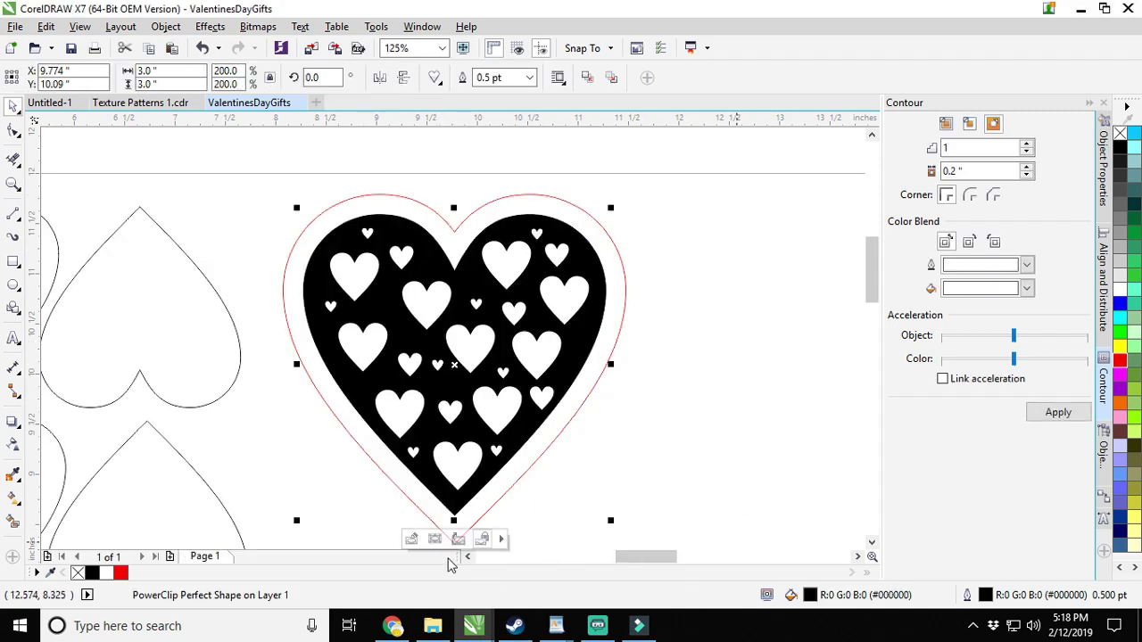
pyautogui.scroll(-3, 574, 406)
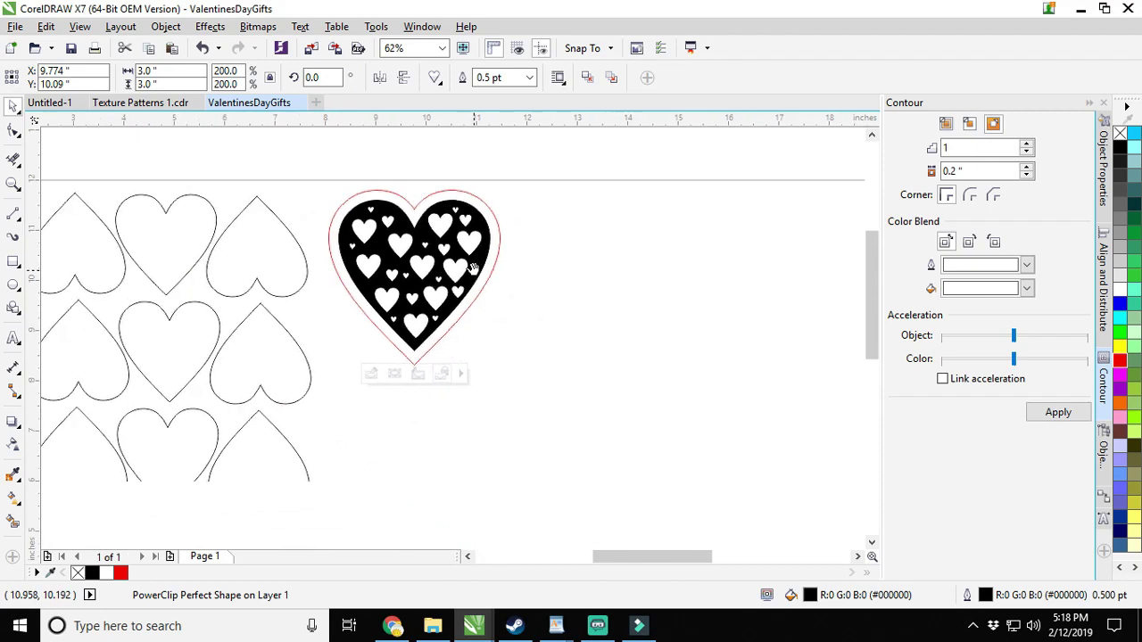
pyautogui.scroll(-2, 469, 268)
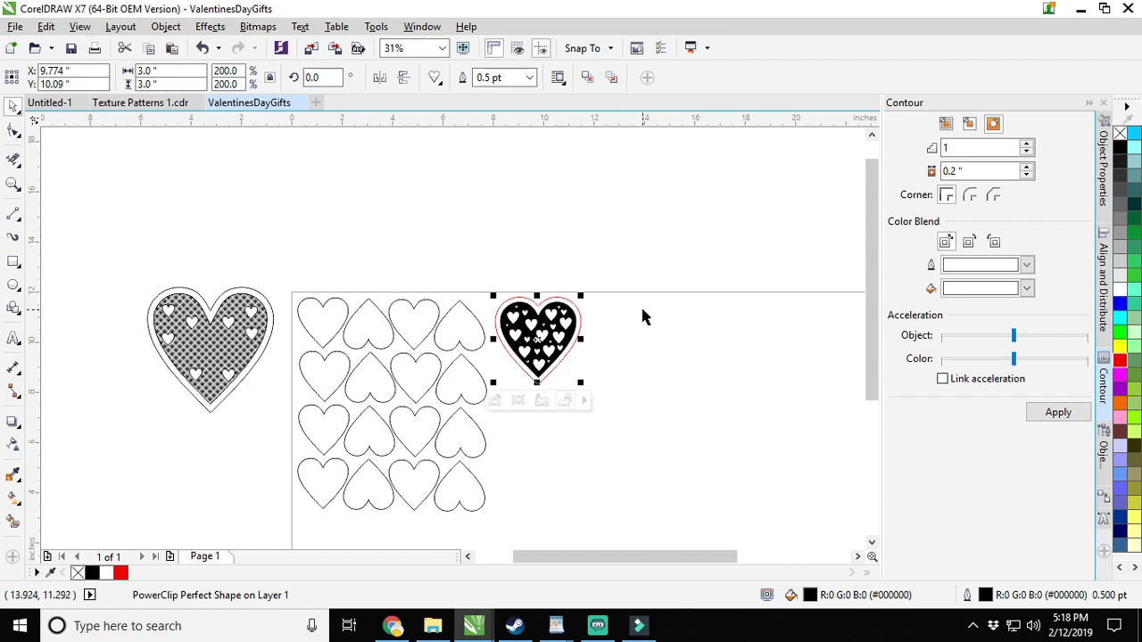
pyautogui.scroll(-1, 643, 316)
pyautogui.moveTo(642, 315); pyautogui.dragTo(520, 301)
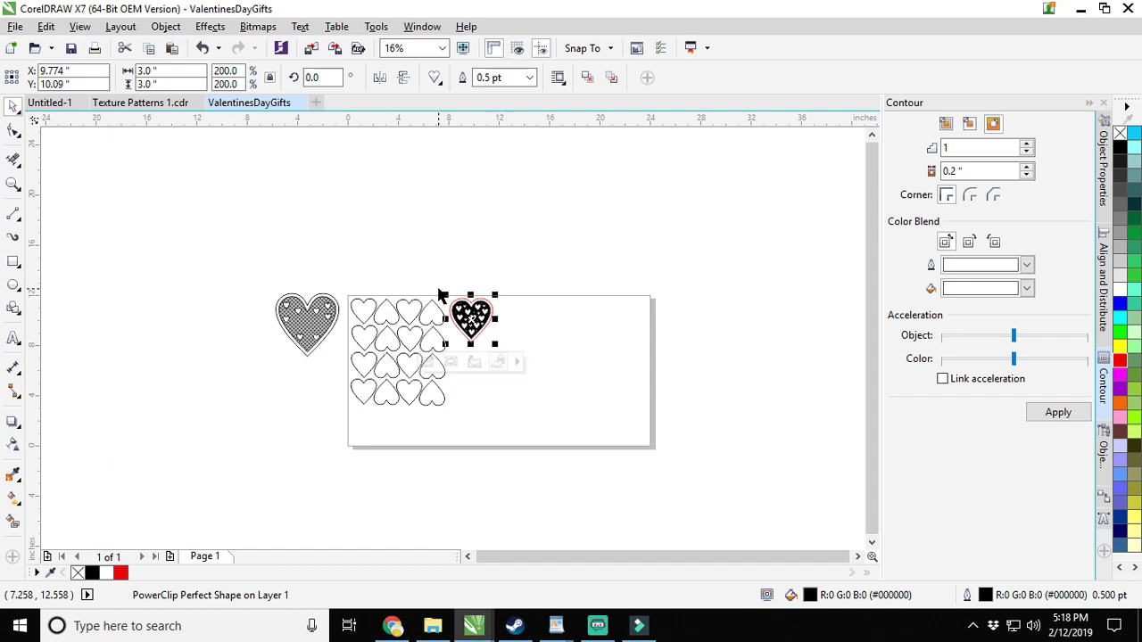
pyautogui.scroll(2, 470, 289)
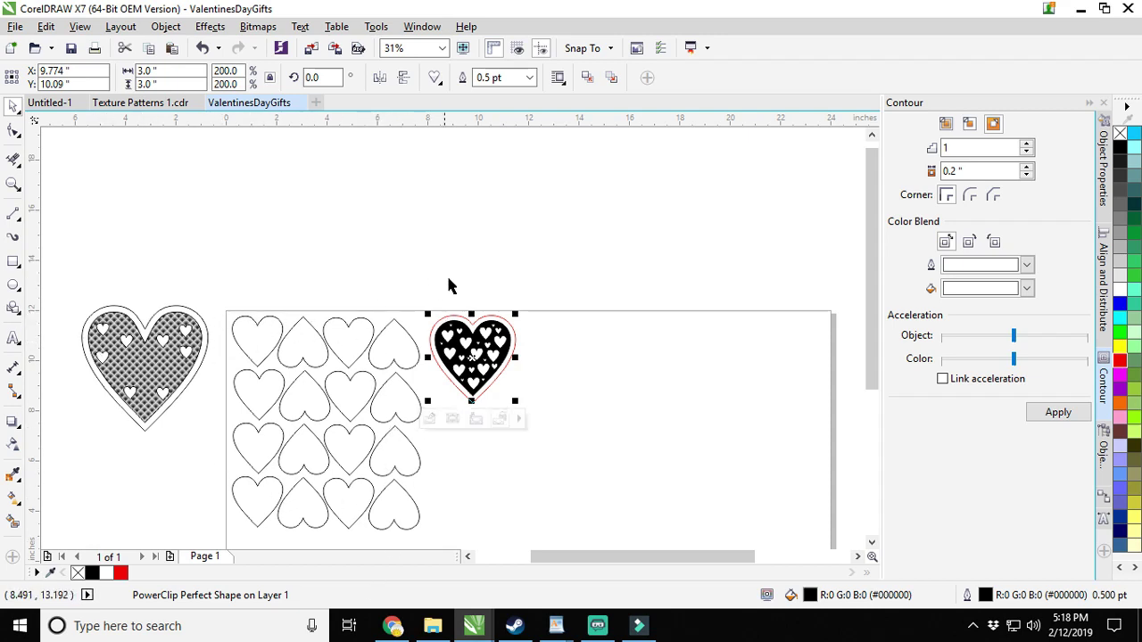
# Copy the contoured heart into a new 24 × 12 in ValentinesHandouts document at its top-left corner.
pyautogui.click(550, 290)
pyautogui.moveTo(553, 286); pyautogui.dragTo(424, 416)
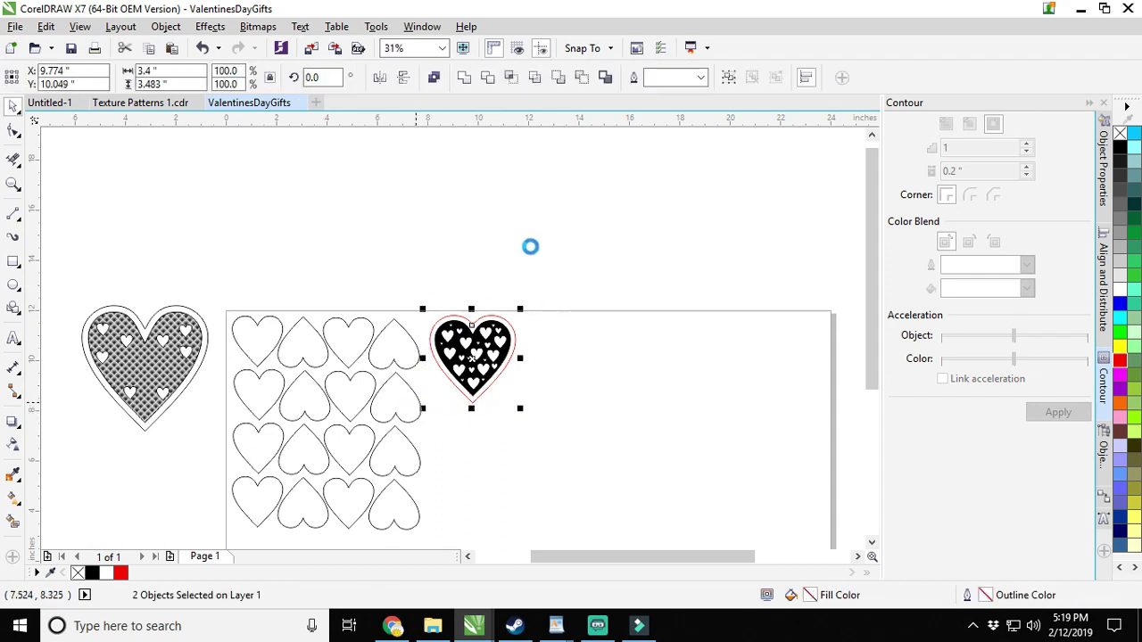
pyautogui.hotkey('ctrl', 'n')
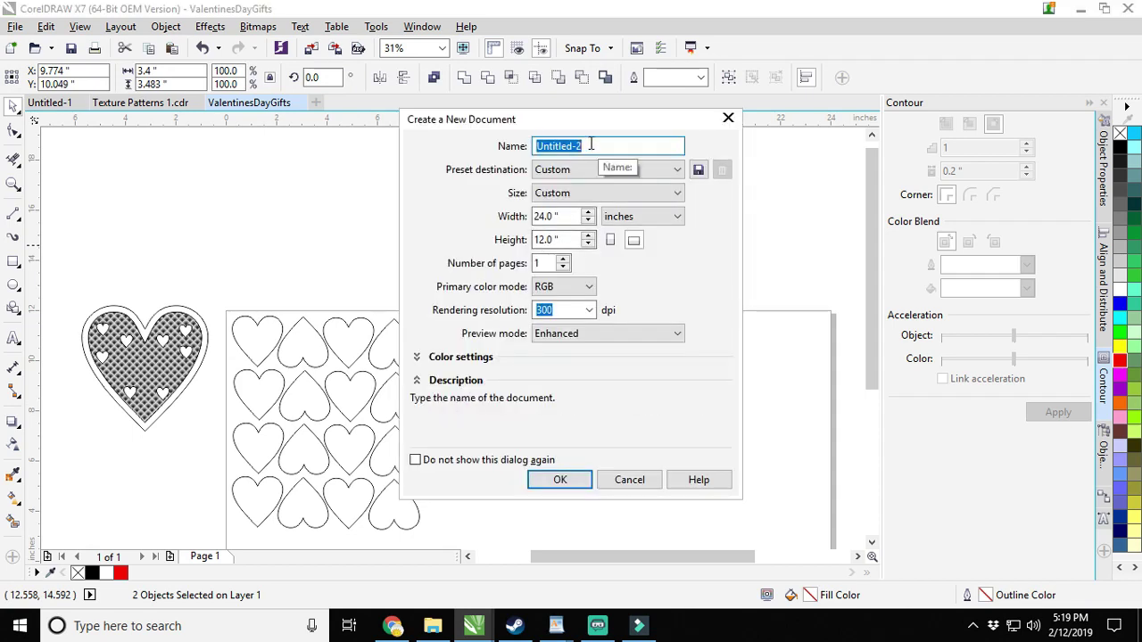
pyautogui.write('ValentinesHandouts')
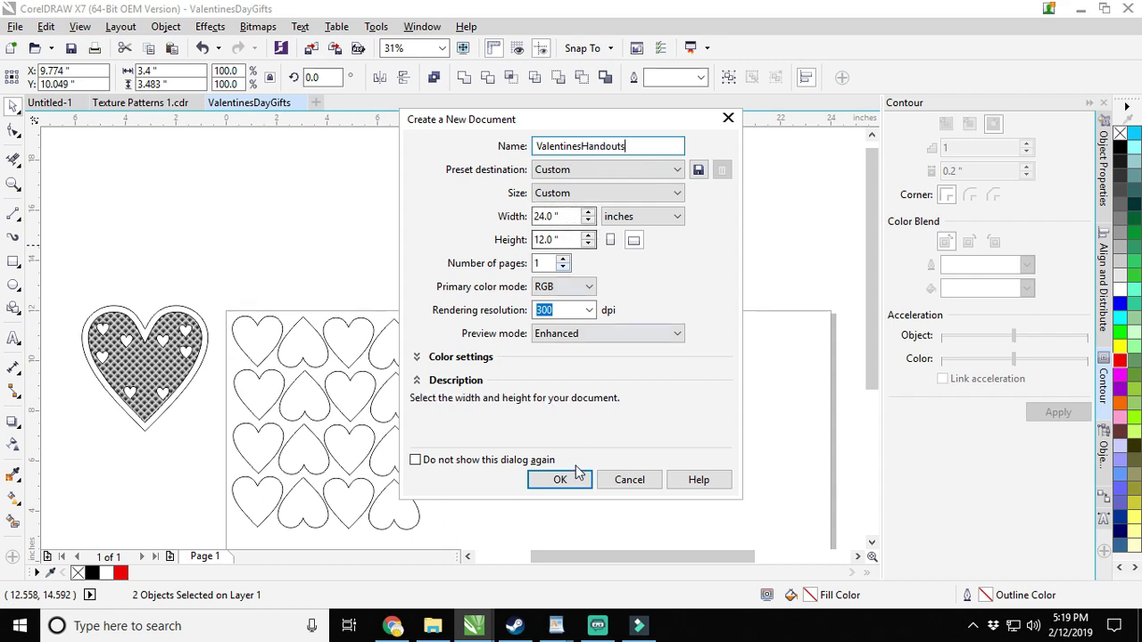
pyautogui.click(562, 479)
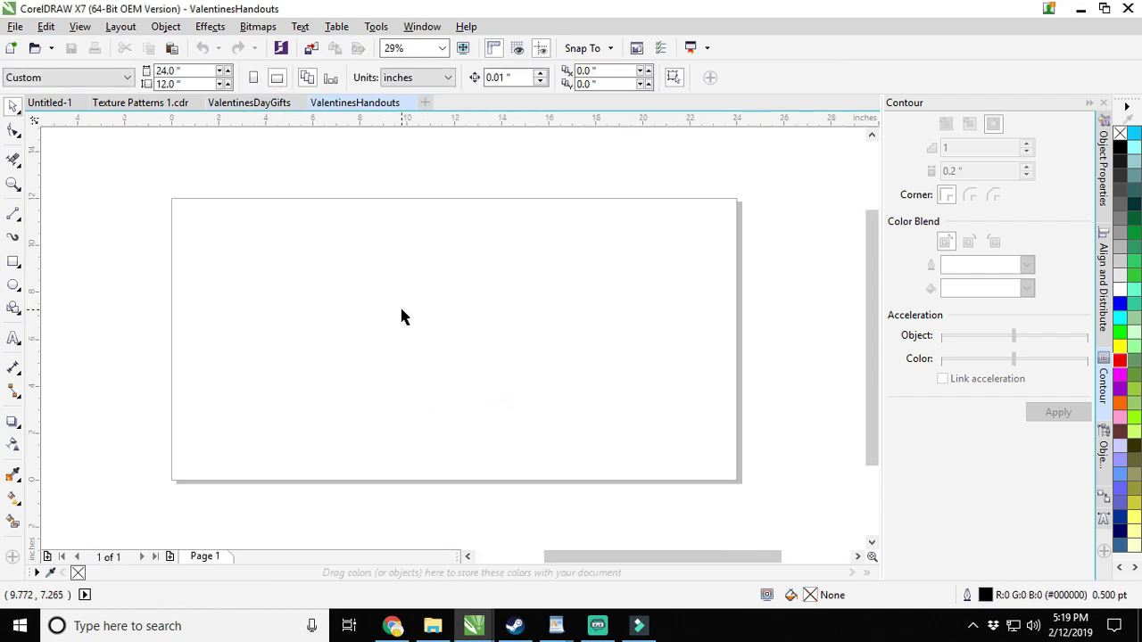
pyautogui.hotkey('ctrl', 'v')
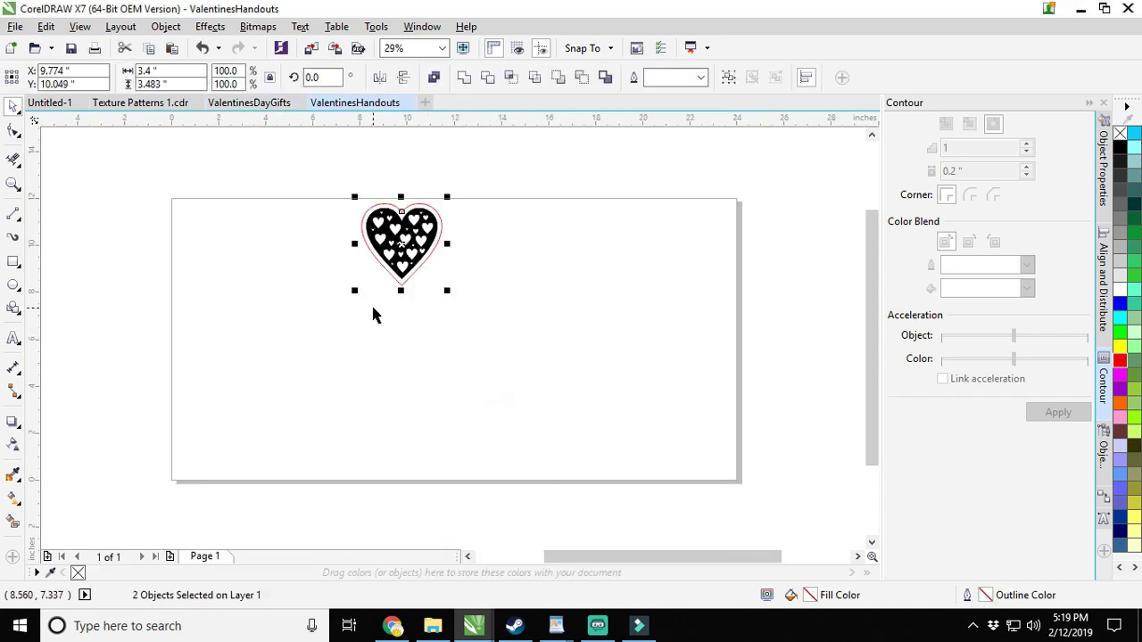
pyautogui.moveTo(401, 240); pyautogui.dragTo(217, 247)
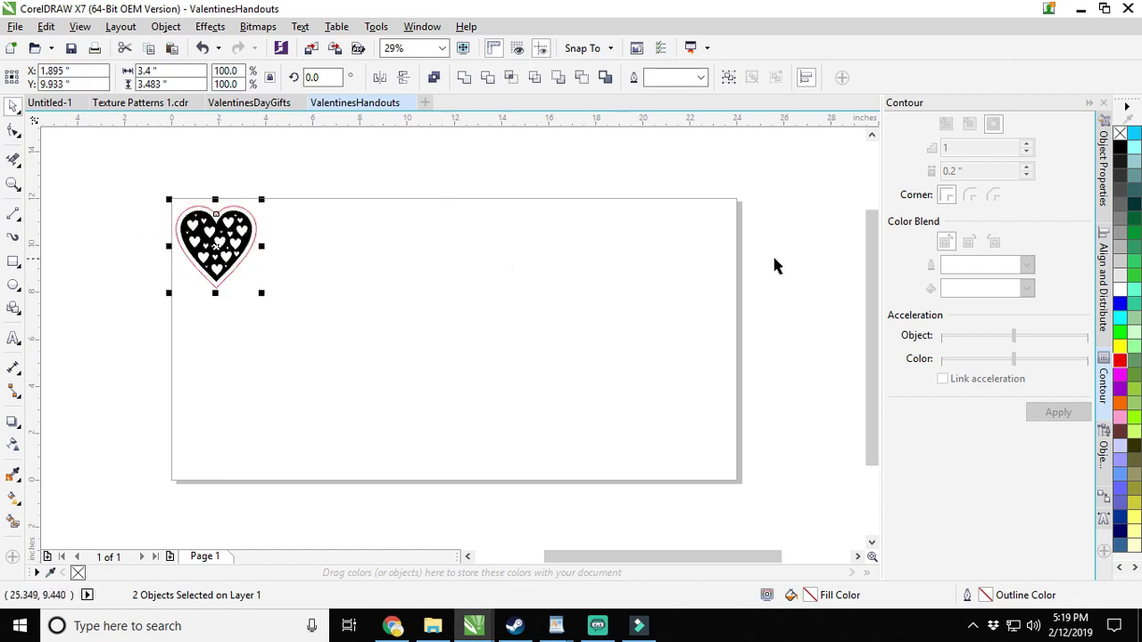
# Use Step and Repeat with zero vertical spacing to add two hearts below the first, then select all three.
pyautogui.click(1103, 500)
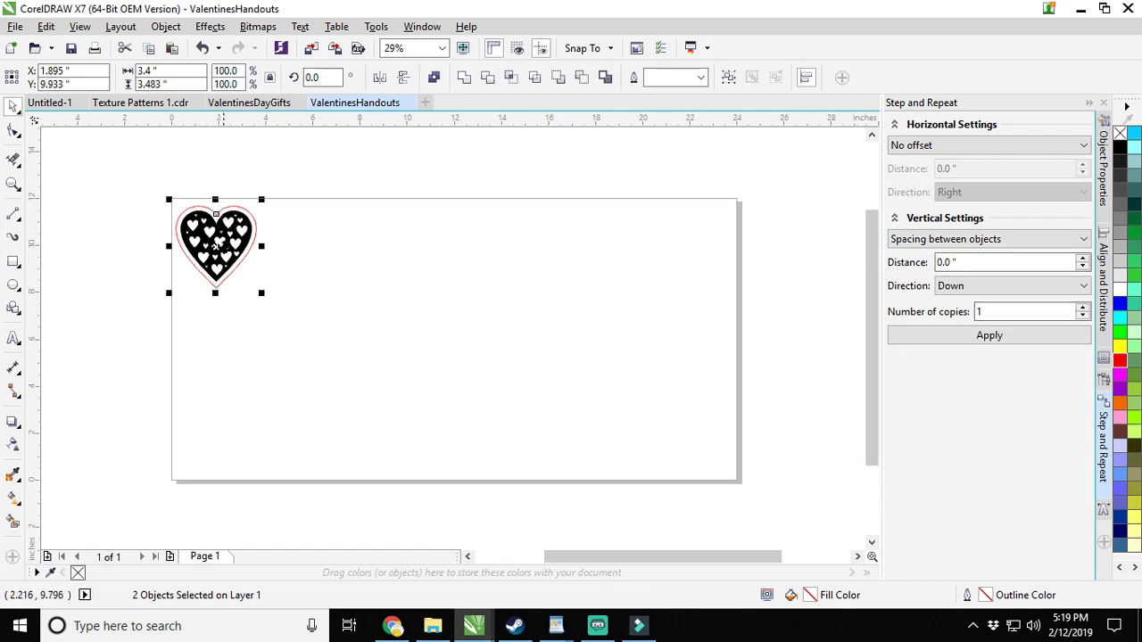
pyautogui.click(978, 337)
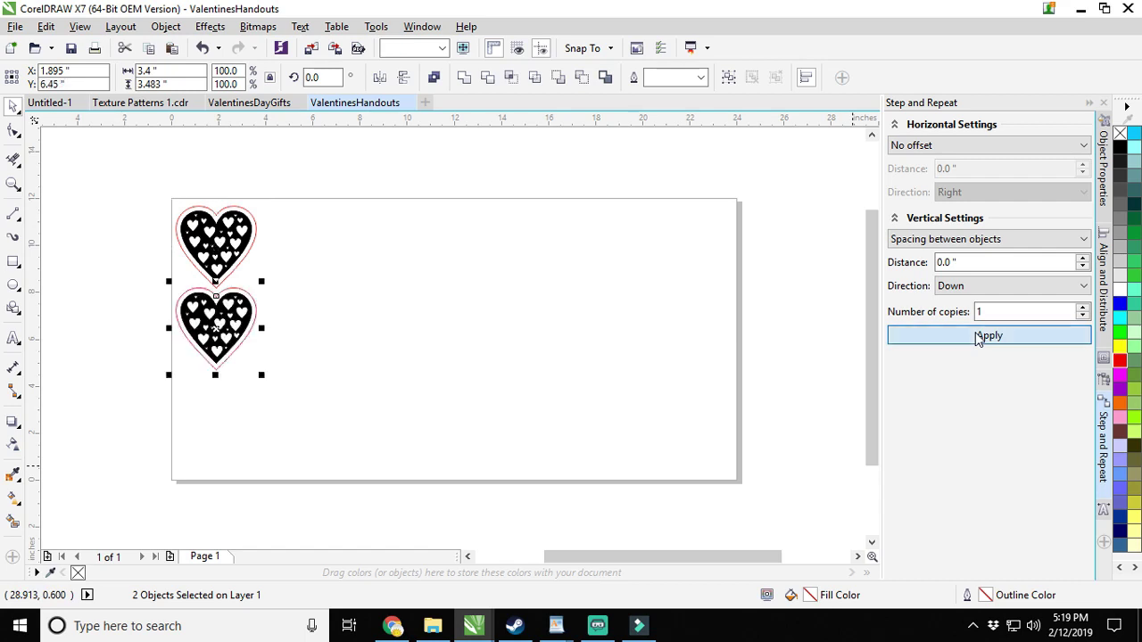
pyautogui.click(978, 336)
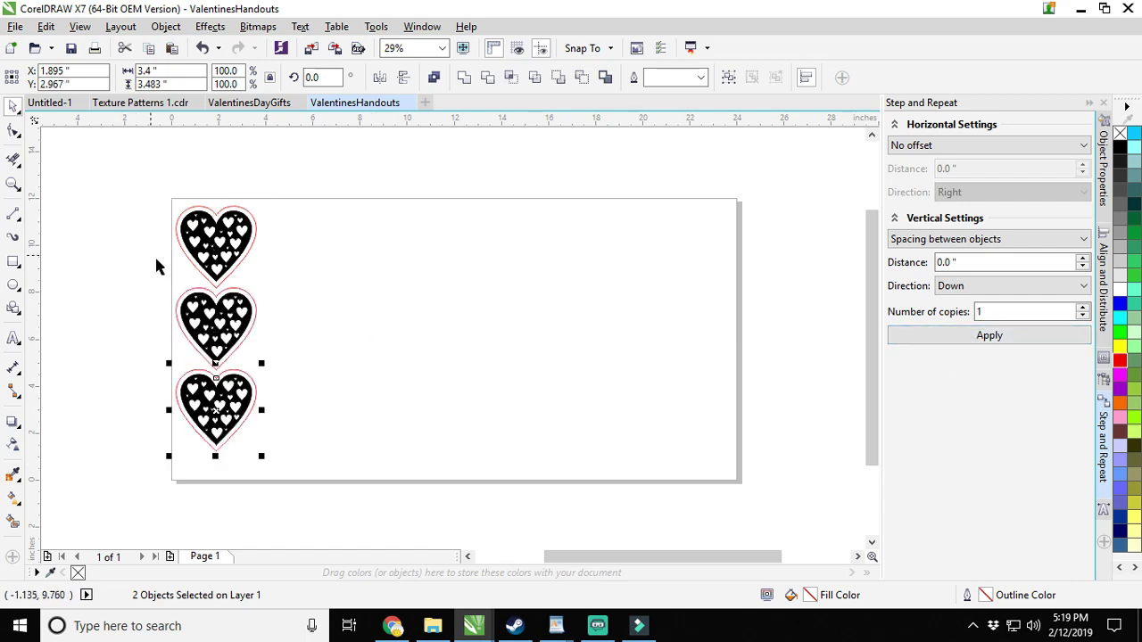
pyautogui.moveTo(155, 181); pyautogui.dragTo(337, 478)
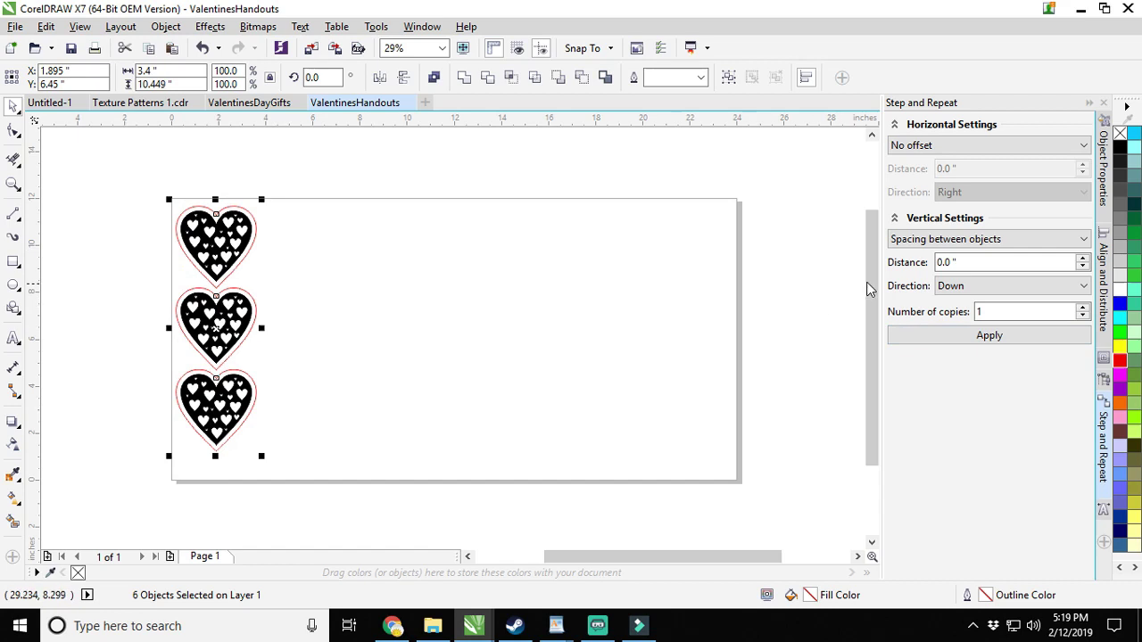
pyautogui.click(973, 239)
# Set Step and Repeat to no vertical offset and 0.125" horizontal spacing rightward, undoing test columns.
pyautogui.click(937, 256)
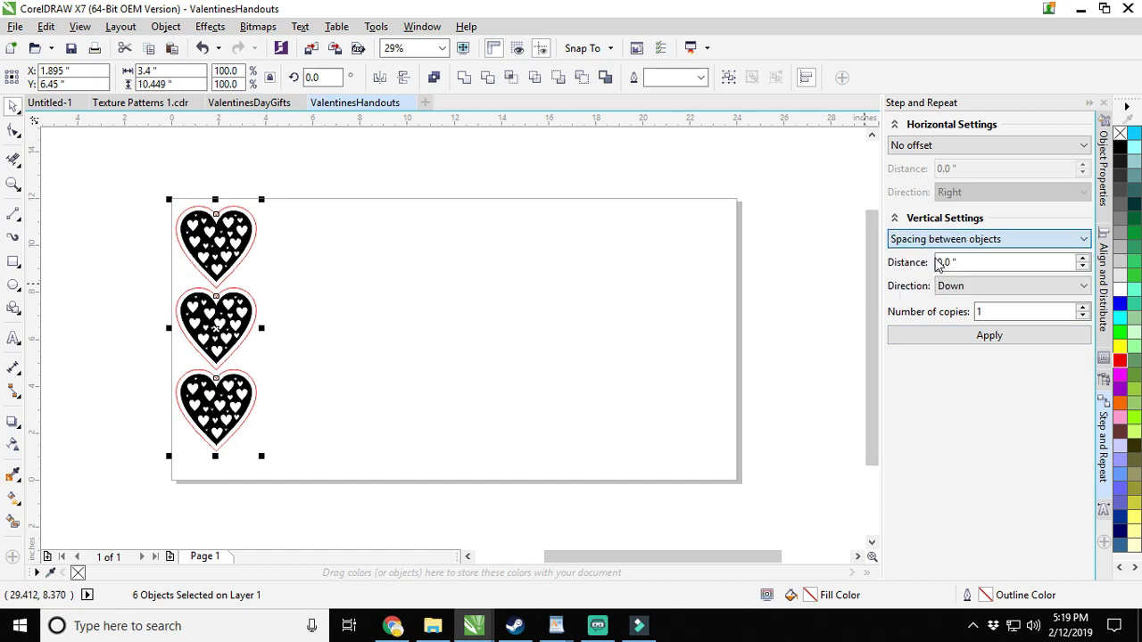
pyautogui.click(942, 145)
pyautogui.click(937, 186)
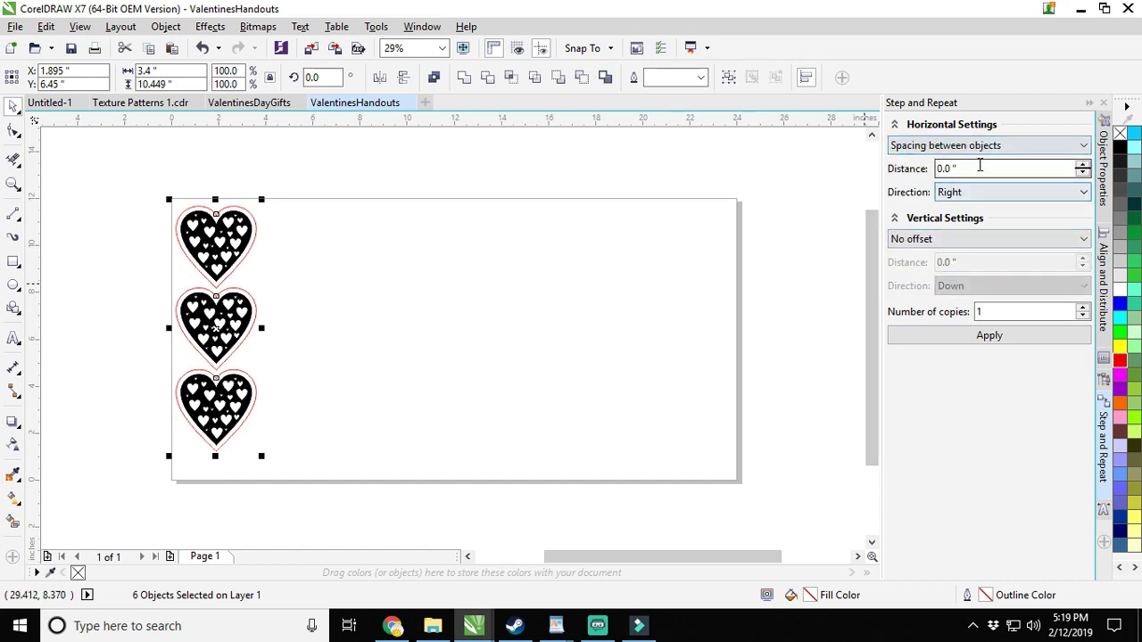
pyautogui.click(980, 168)
pyautogui.write('.125')
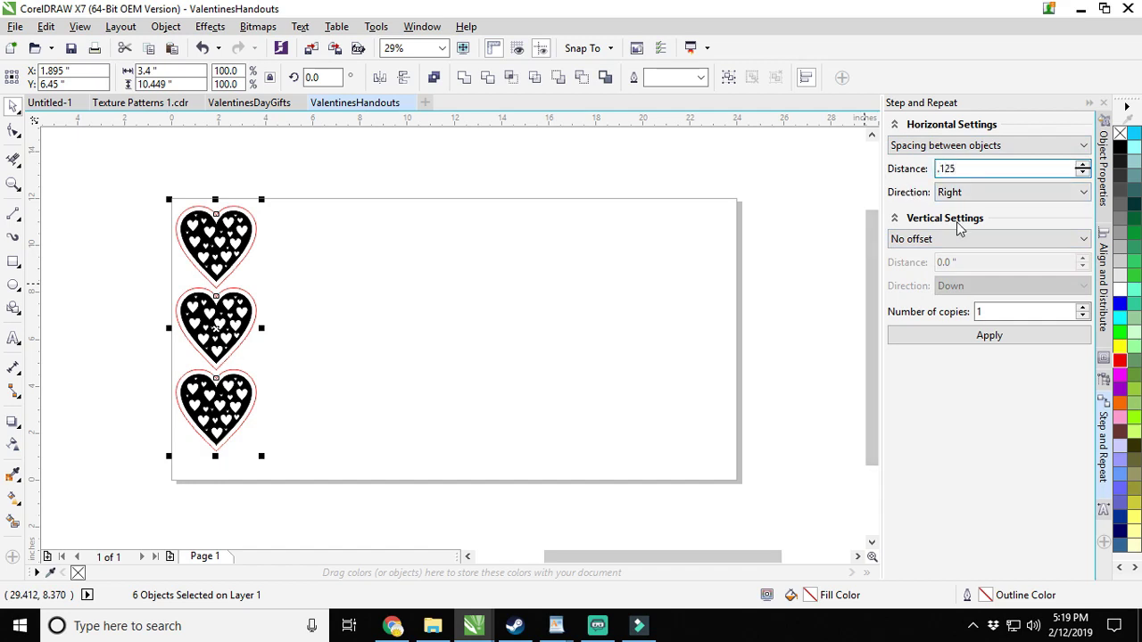
pyautogui.click(964, 339)
pyautogui.click(964, 339)
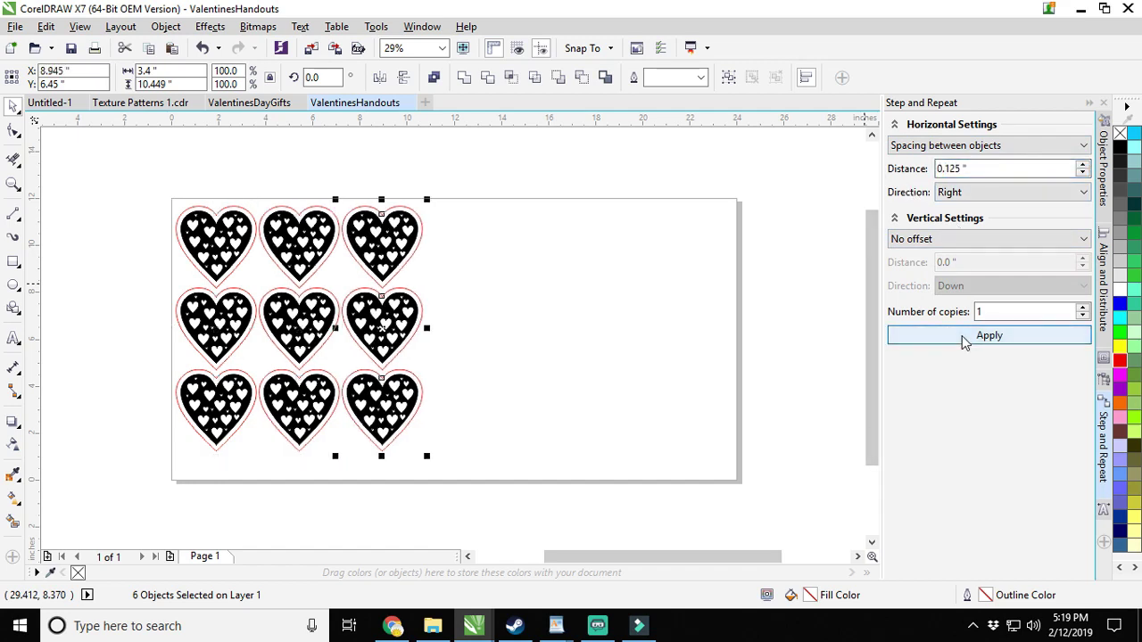
pyautogui.click(961, 337)
pyautogui.click(962, 337)
pyautogui.click(962, 337)
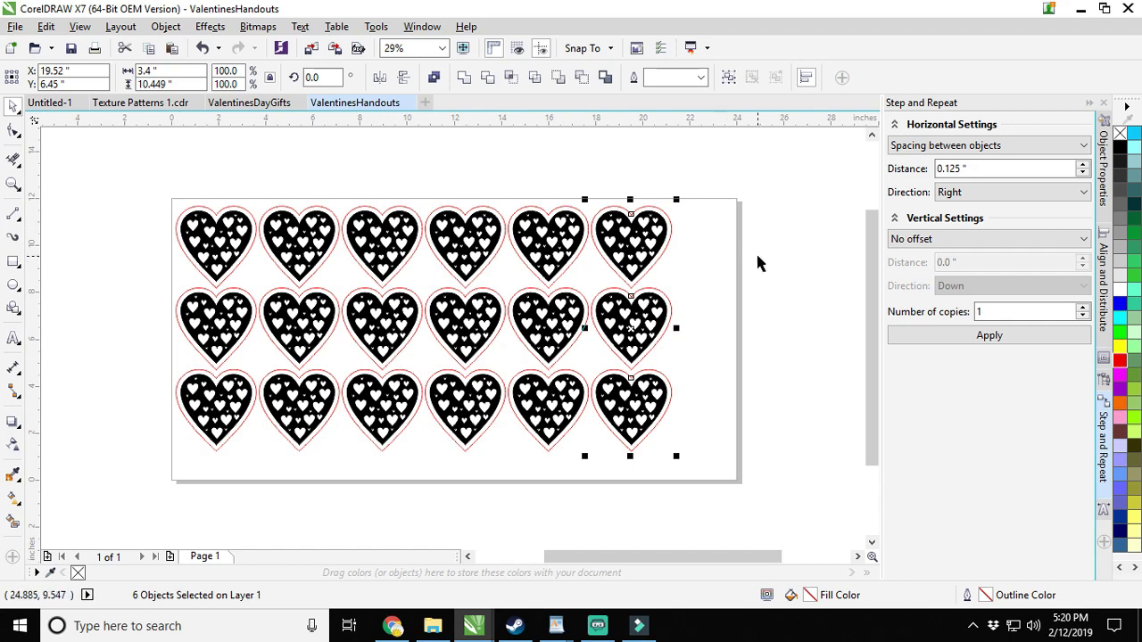
pyautogui.hotkey('ctrl', 'z')
pyautogui.hotkey('ctrl', 'z')
pyautogui.hotkey('ctrl', 'z')
pyautogui.hotkey('ctrl', 'z')
pyautogui.hotkey('ctrl', 'z')
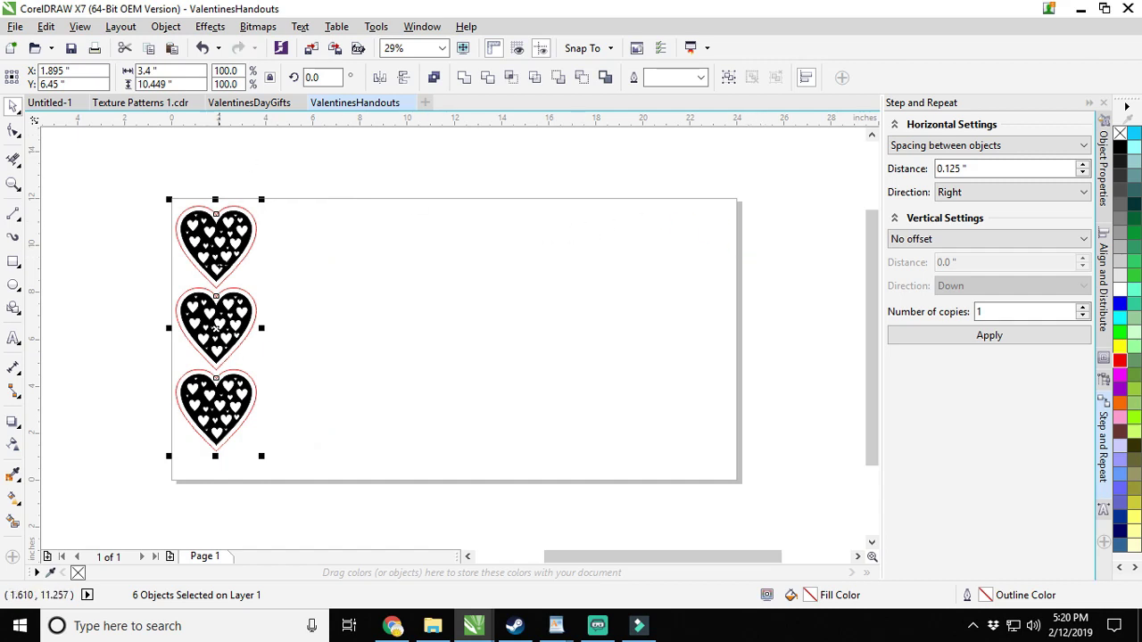
# Mirror the heart column vertically, nest it beside the upright column, and select both columns.
pyautogui.click(404, 78)
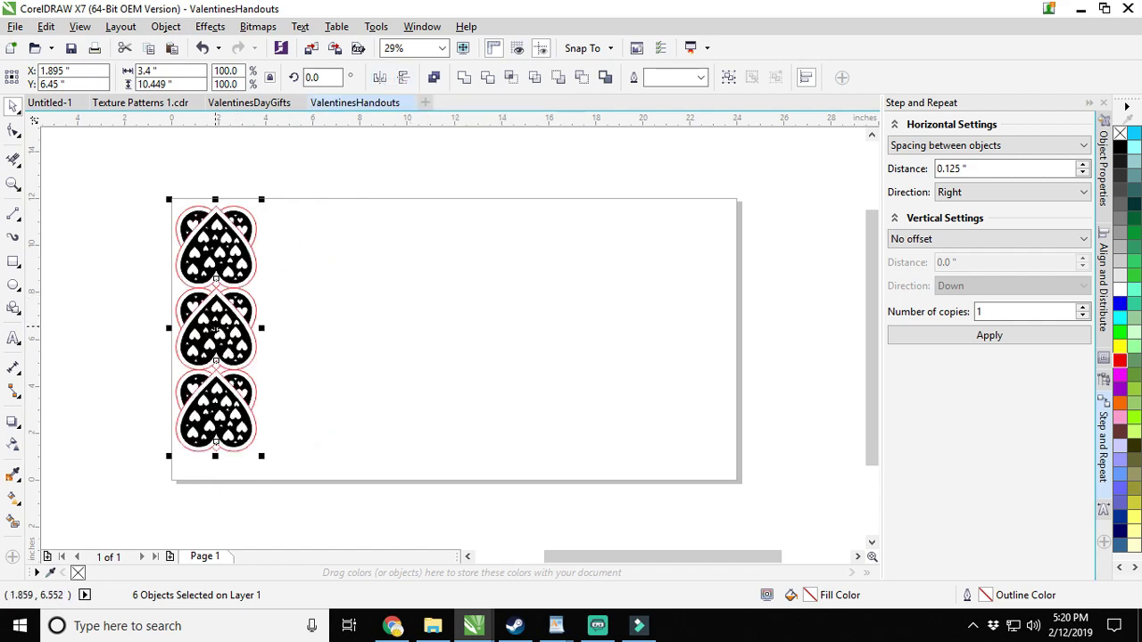
pyautogui.moveTo(216, 327); pyautogui.dragTo(295, 347)
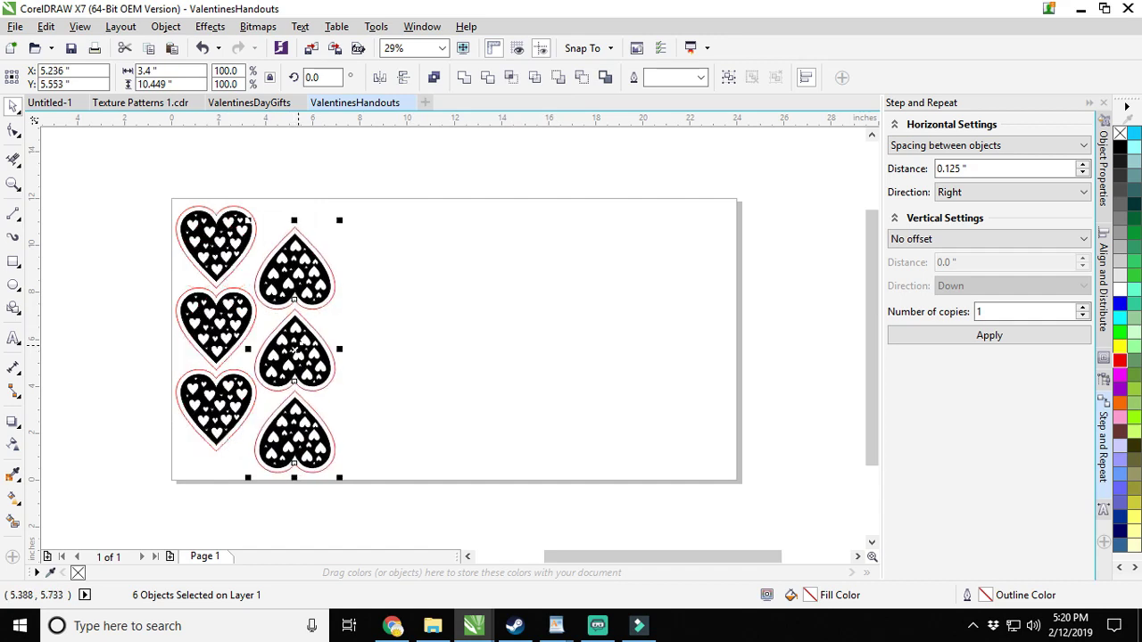
pyautogui.moveTo(302, 342); pyautogui.dragTo(285, 340)
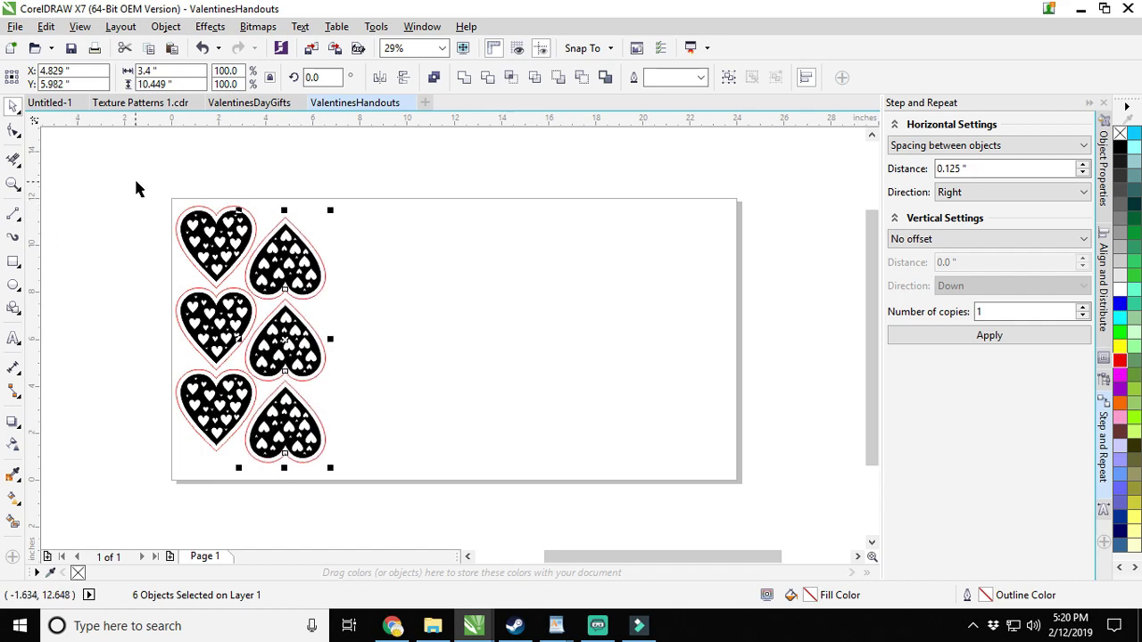
pyautogui.moveTo(130, 175); pyautogui.dragTo(376, 510)
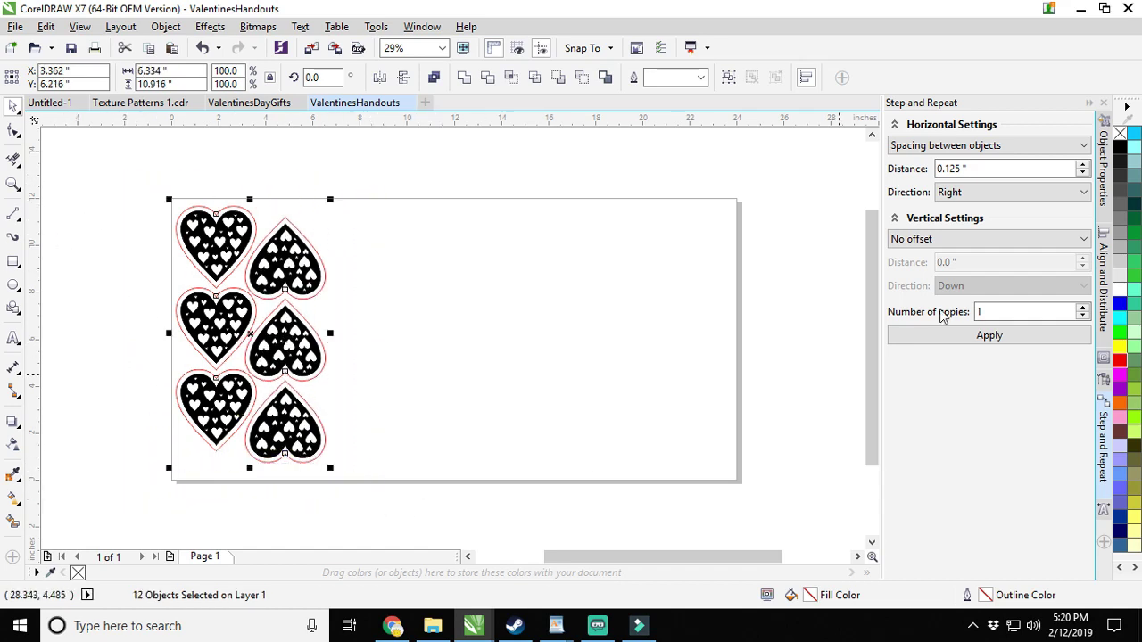
# Set the Step and Repeat horizontal spacing to -0.5 in and add an overlapping copy of both columns.
pyautogui.moveTo(980, 171); pyautogui.dragTo(842, 153)
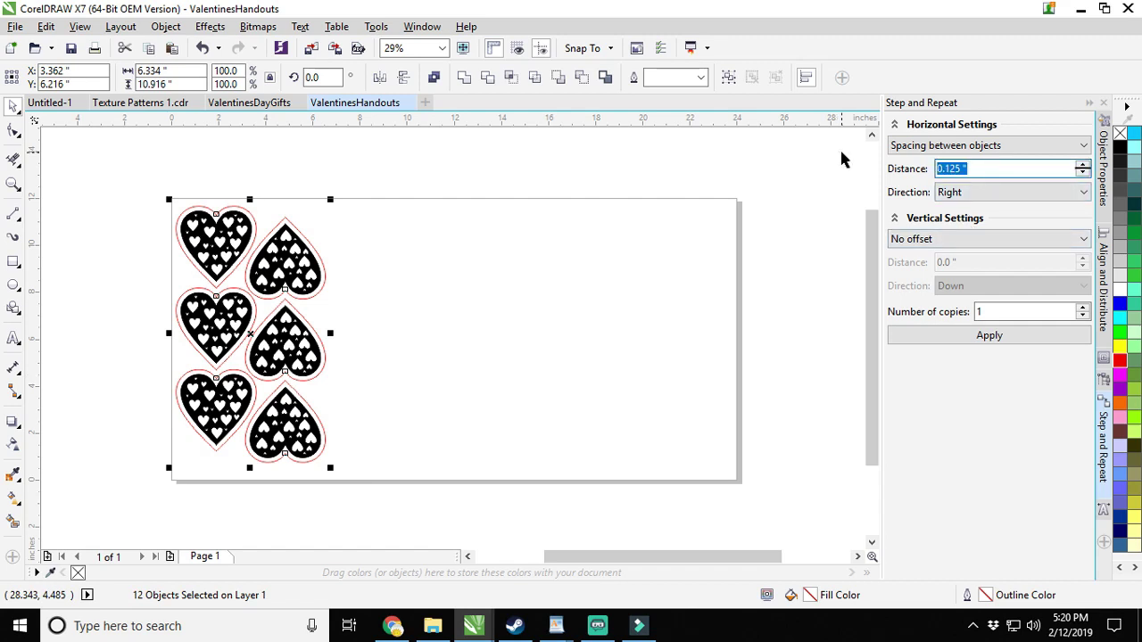
pyautogui.write('.5')
pyautogui.click(1013, 338)
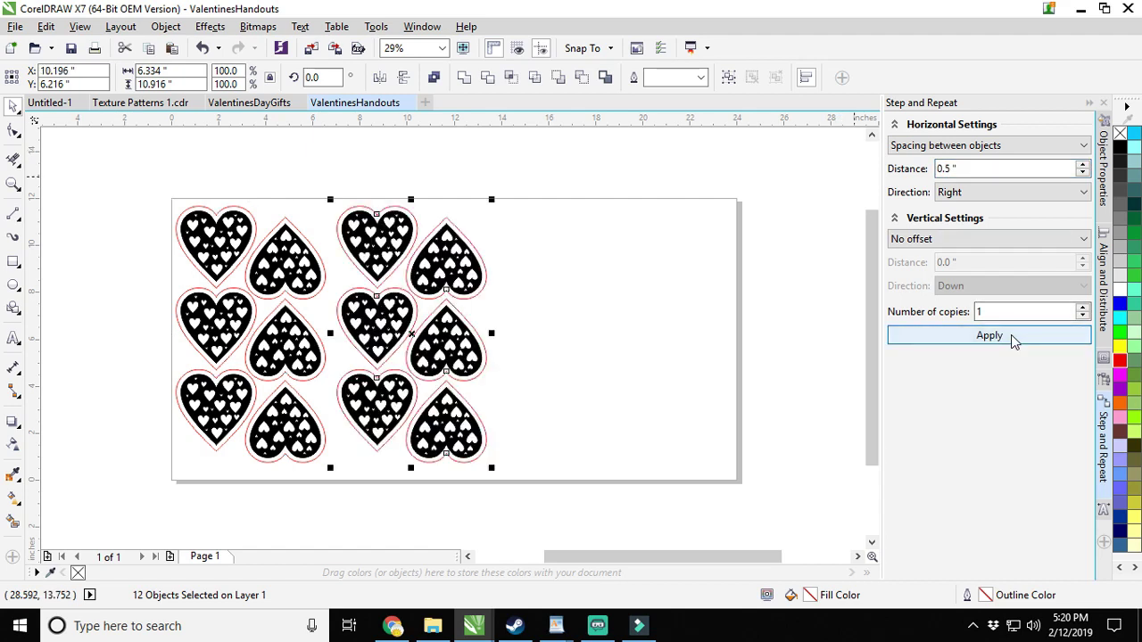
pyautogui.hotkey('ctrl', 'z')
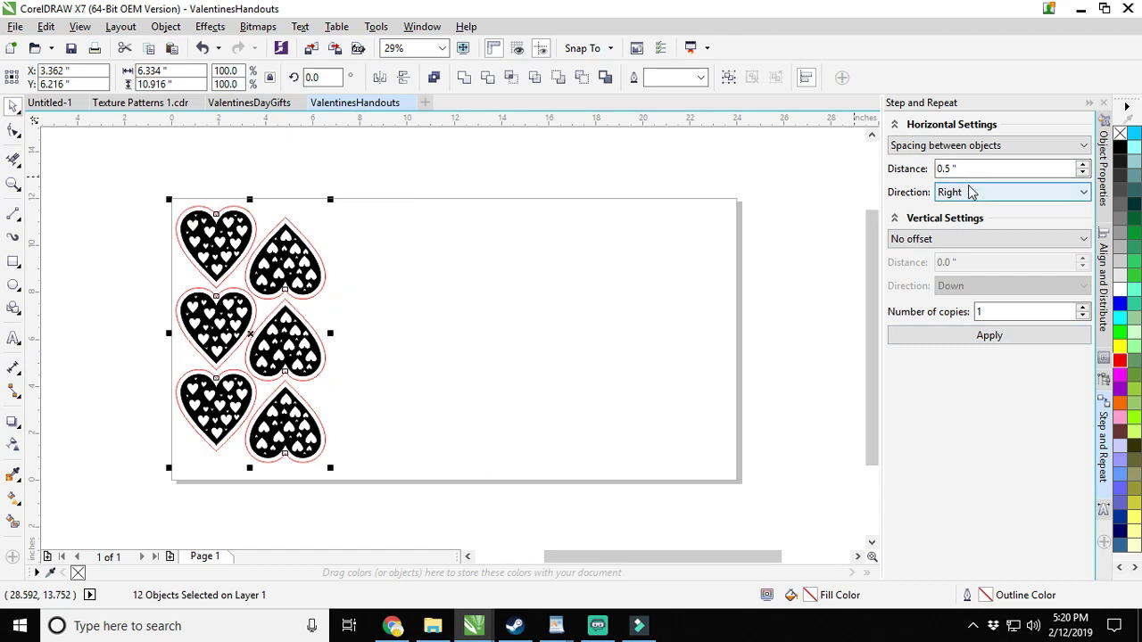
pyautogui.click(937, 169)
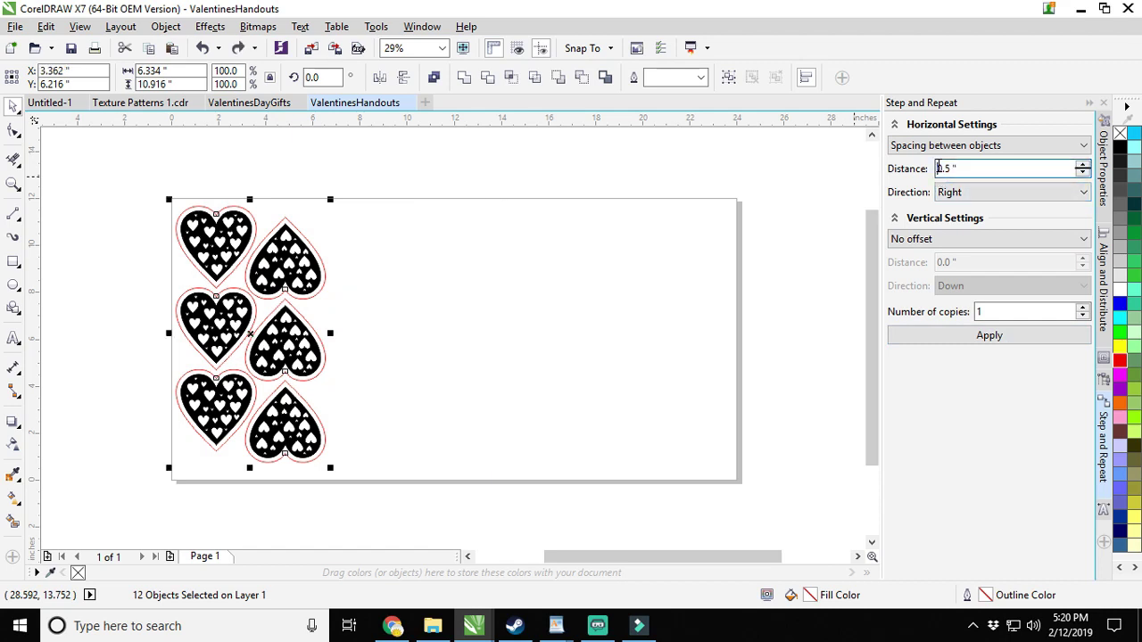
pyautogui.click(959, 339)
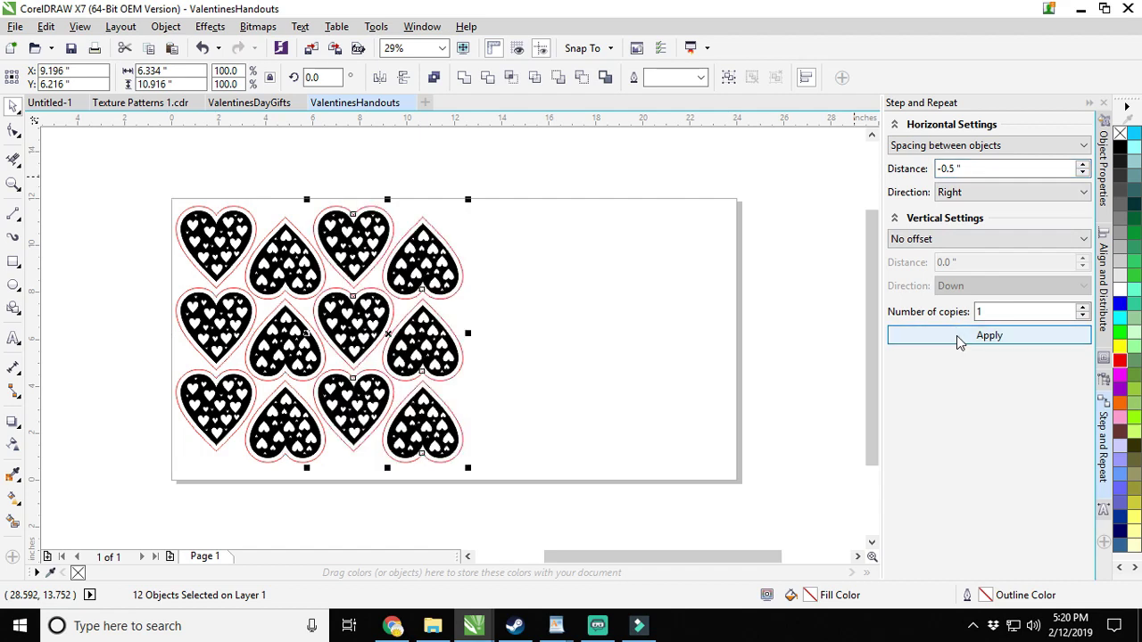
# Add two more pairs of heart columns, nudge all the hearts left, and deselect.
pyautogui.click(956, 336)
pyautogui.click(957, 335)
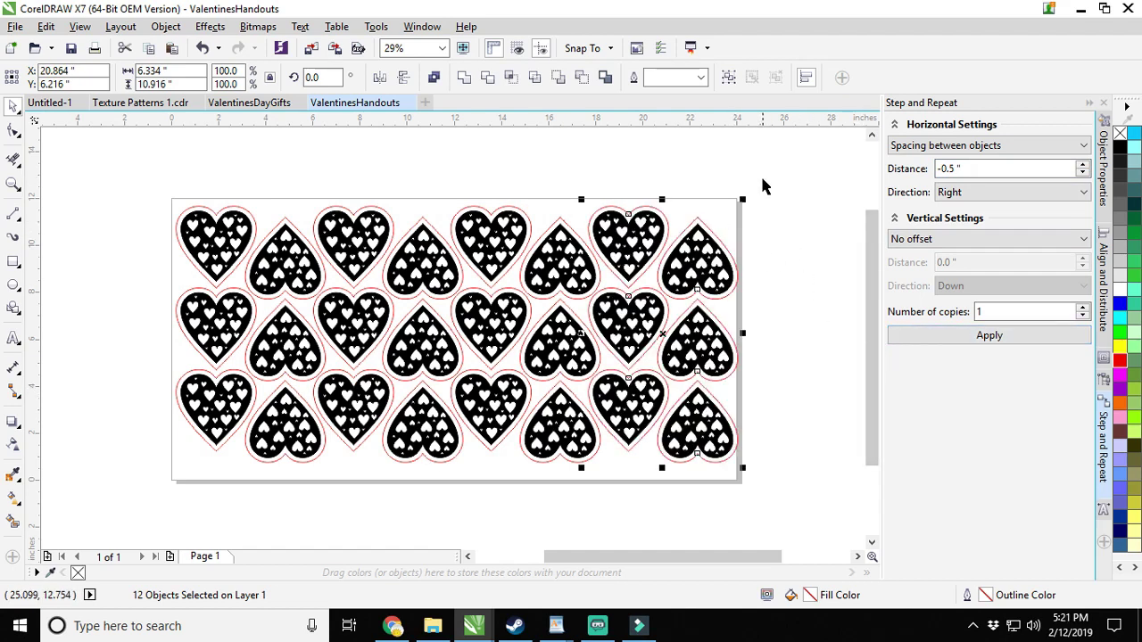
pyautogui.moveTo(764, 170); pyautogui.dragTo(134, 508)
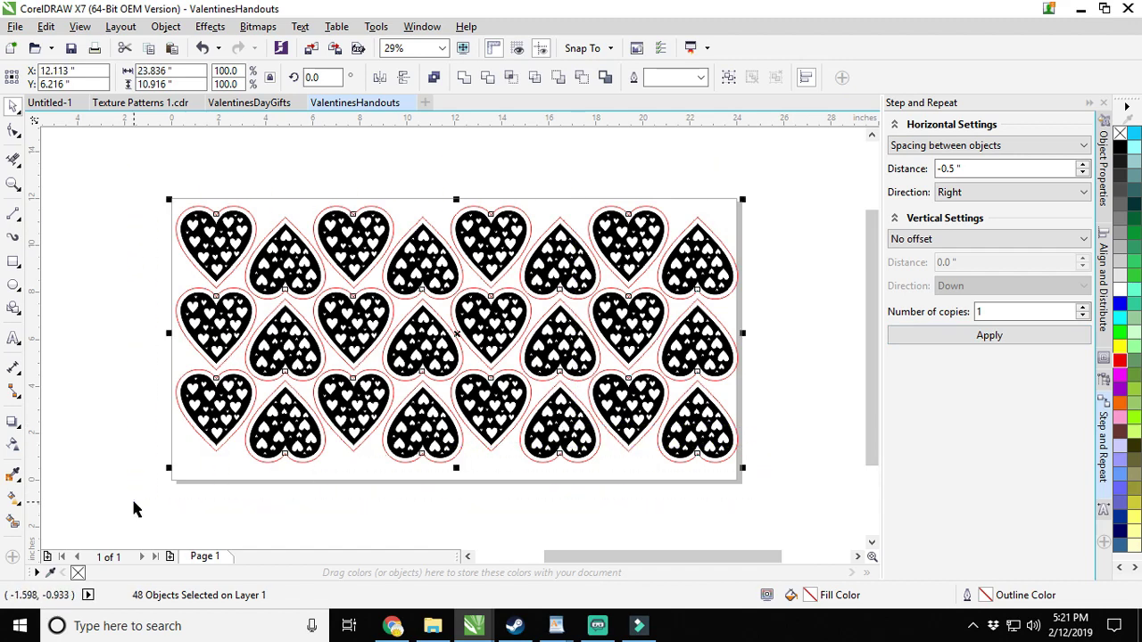
pyautogui.press('Left')
pyautogui.press('Left')
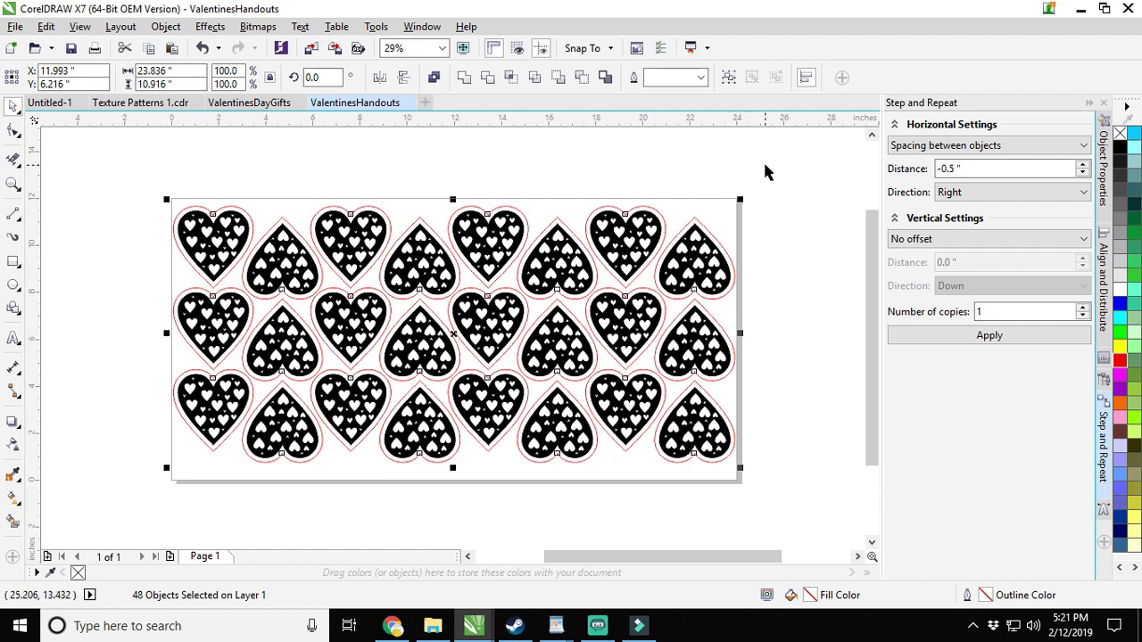
pyautogui.click(813, 198)
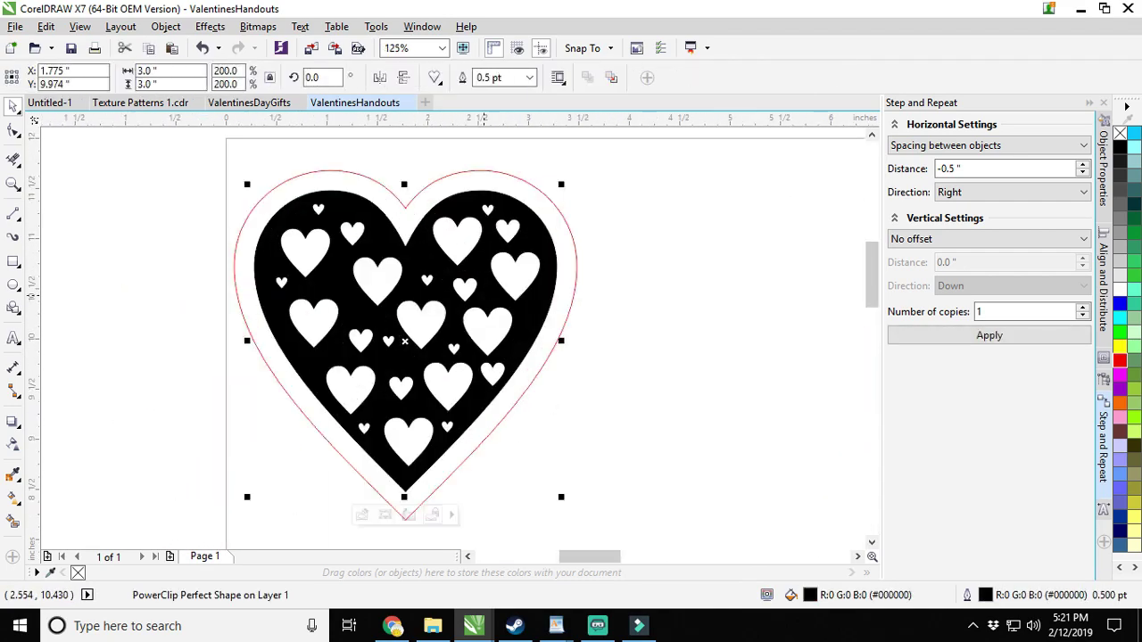
# Type the words Love, Live, Laugh, Cutie, Hugs, Kisses, Foxy, Sweet, Beautiful and Joy.
pyautogui.write('Love Live Laugh Cutie Hugs')
pyautogui.click(567, 415)
pyautogui.write('Ki')
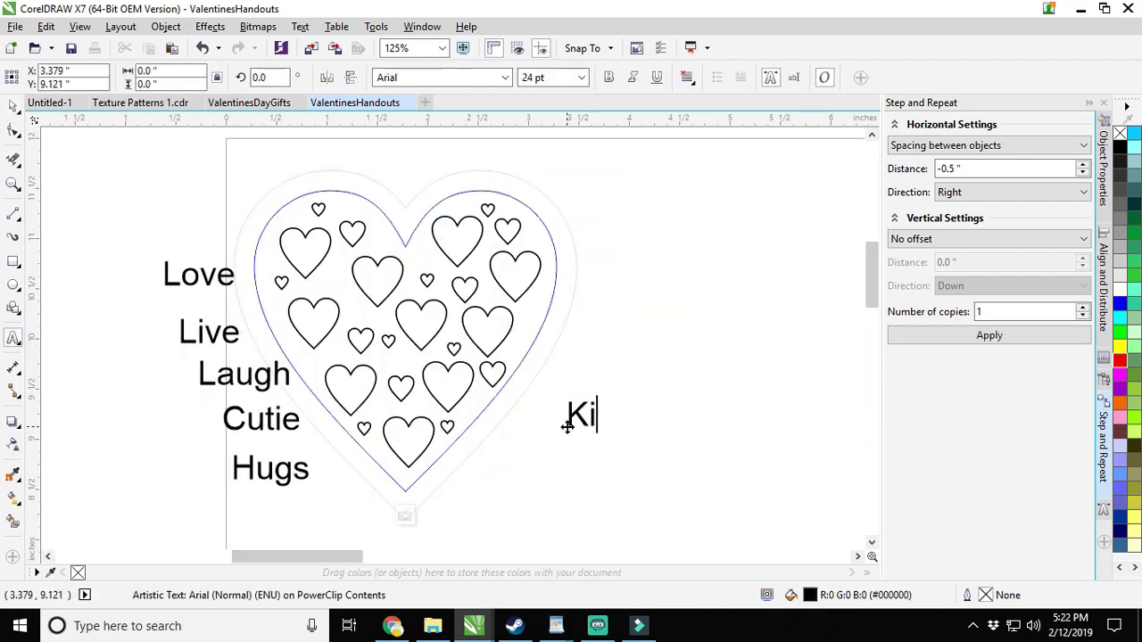
pyautogui.write('sses')
pyautogui.press('Return')
pyautogui.click(649, 326)
pyautogui.write('Foxy')
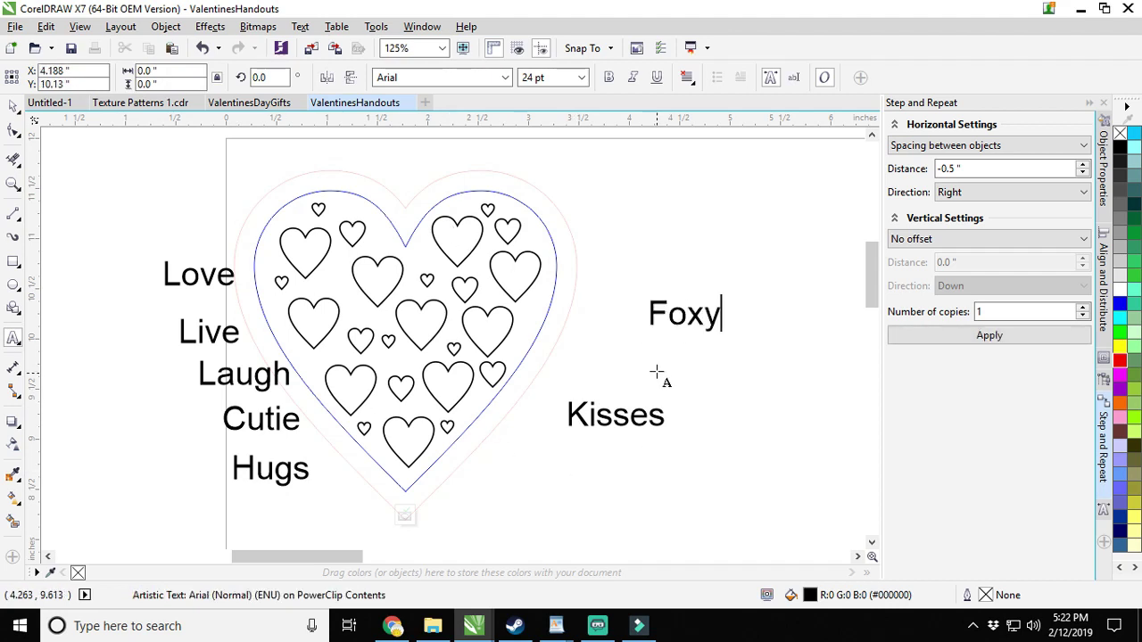
pyautogui.click(657, 368)
pyautogui.write('Sweet')
pyautogui.click(640, 223)
pyautogui.write('Beautiful')
pyautogui.click(640, 485)
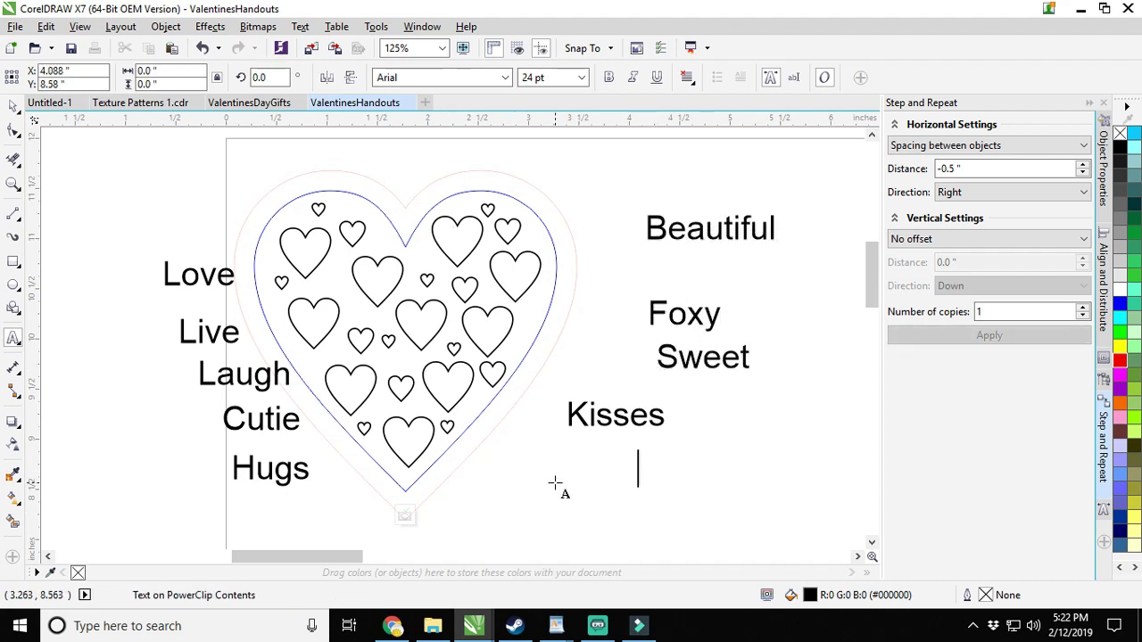
pyautogui.write('Joy')
# Delete Beautiful, Foxy and Kisses, and add the words Happiness, Smile and Friend.
pyautogui.hotkey('ctrl', 'space')
pyautogui.click(710, 227)
pyautogui.press('Delete')
pyautogui.click(684, 313)
pyautogui.press('Delete')
pyautogui.click(616, 415)
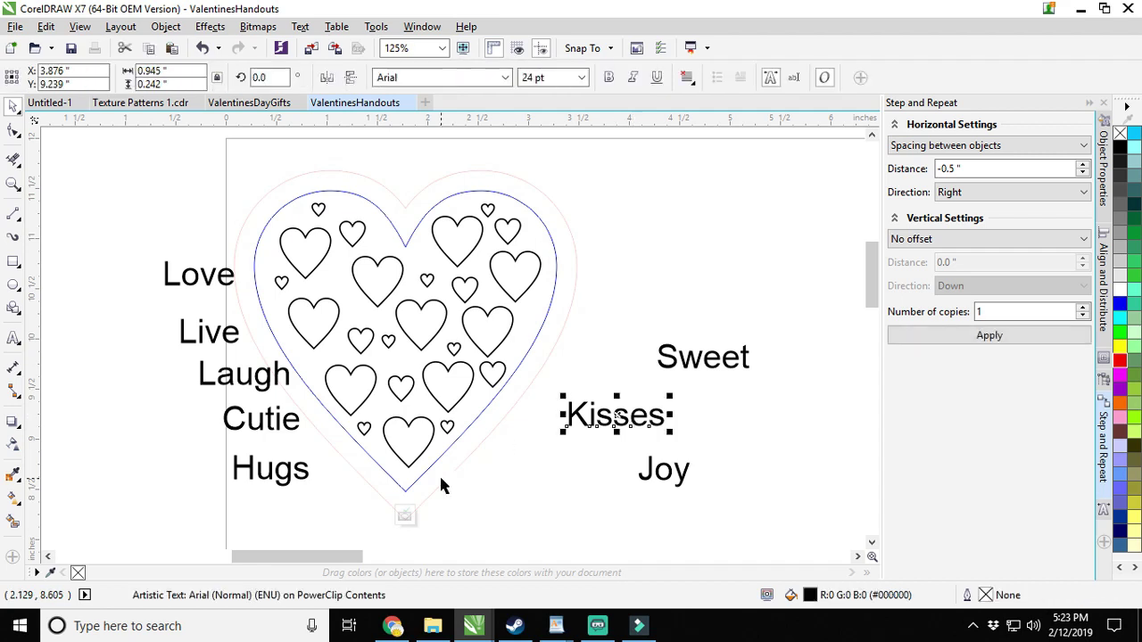
pyautogui.press('Delete')
pyautogui.press('F8')
pyautogui.click(618, 259)
pyautogui.write('Happiness')
pyautogui.click(596, 409)
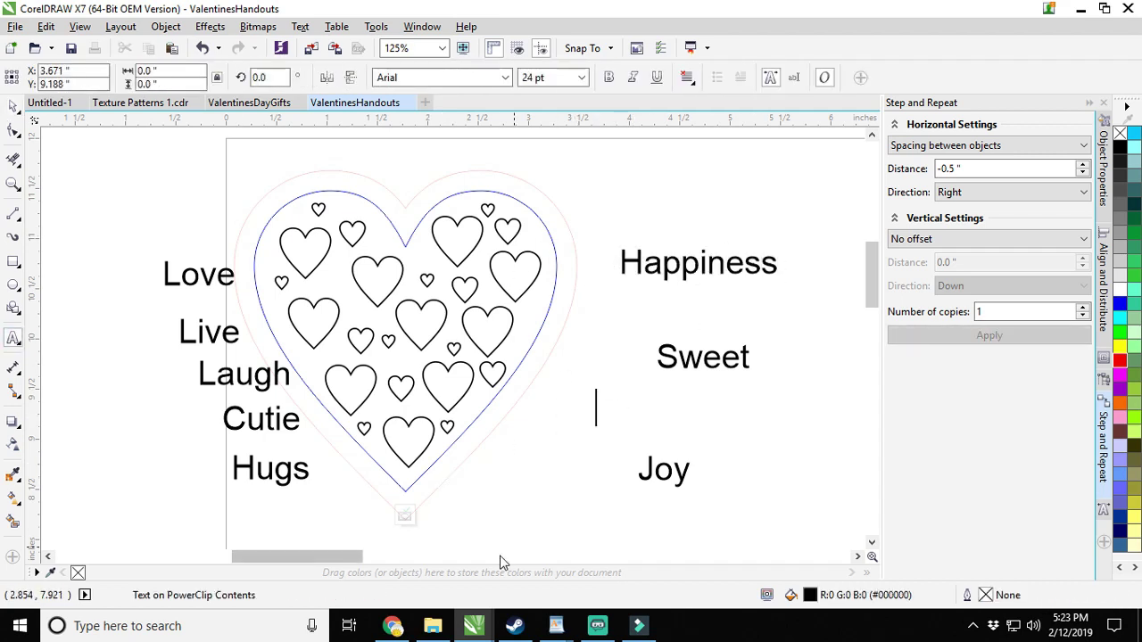
pyautogui.write('Smile')
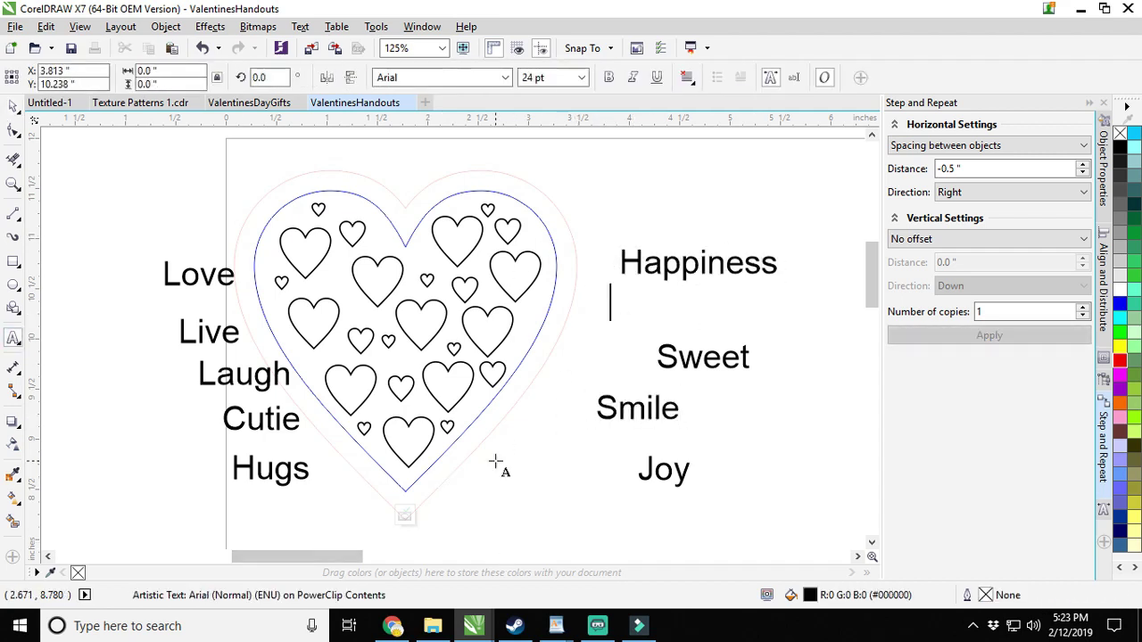
pyautogui.write('Friend')
pyautogui.hotkey('ctrl', 'space')
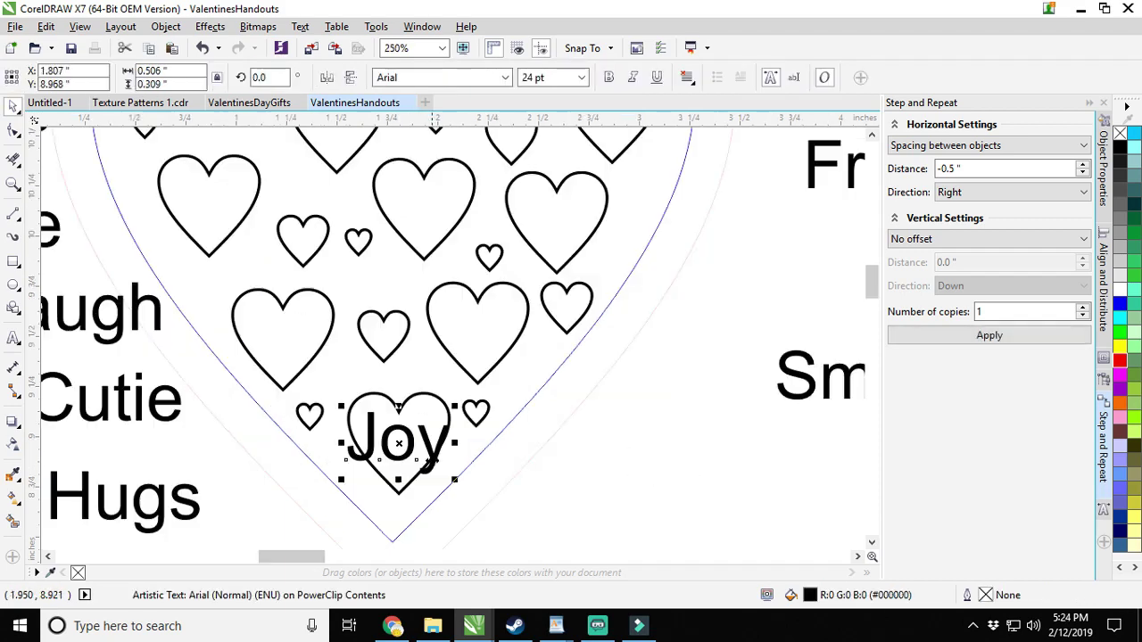
# Shrink and place Joy, Smile, Sweet, Friend, Cutie and Laugh into small hearts.
pyautogui.moveTo(455, 480); pyautogui.dragTo(433, 466)
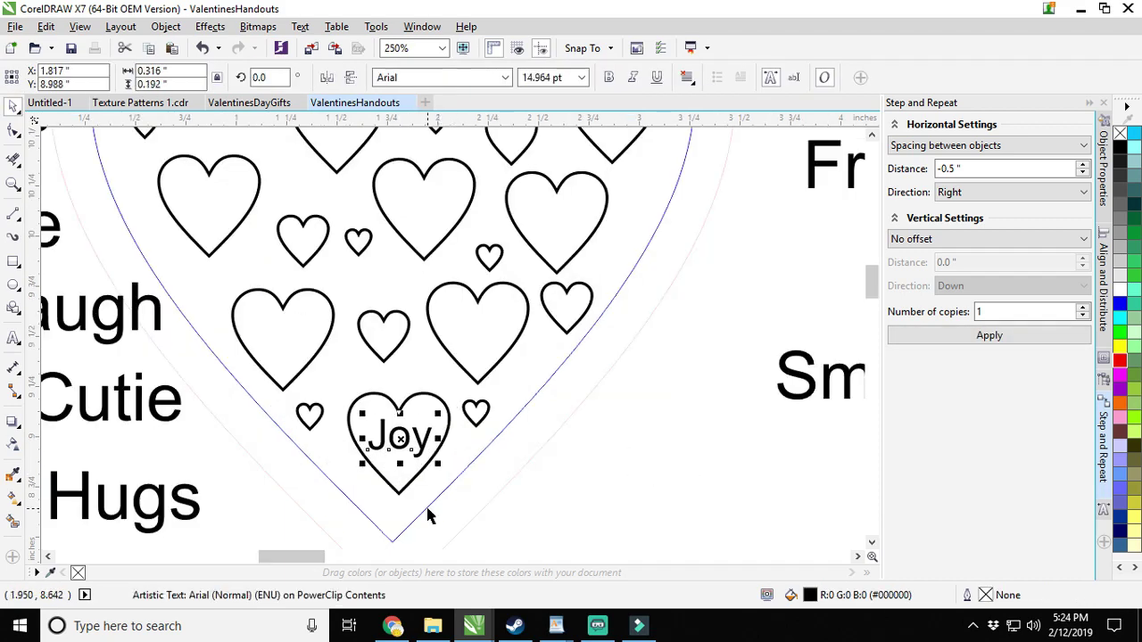
pyautogui.scroll(-2, 429, 510)
pyautogui.moveTo(737, 412); pyautogui.dragTo(576, 397)
pyautogui.moveTo(793, 357); pyautogui.dragTo(523, 319)
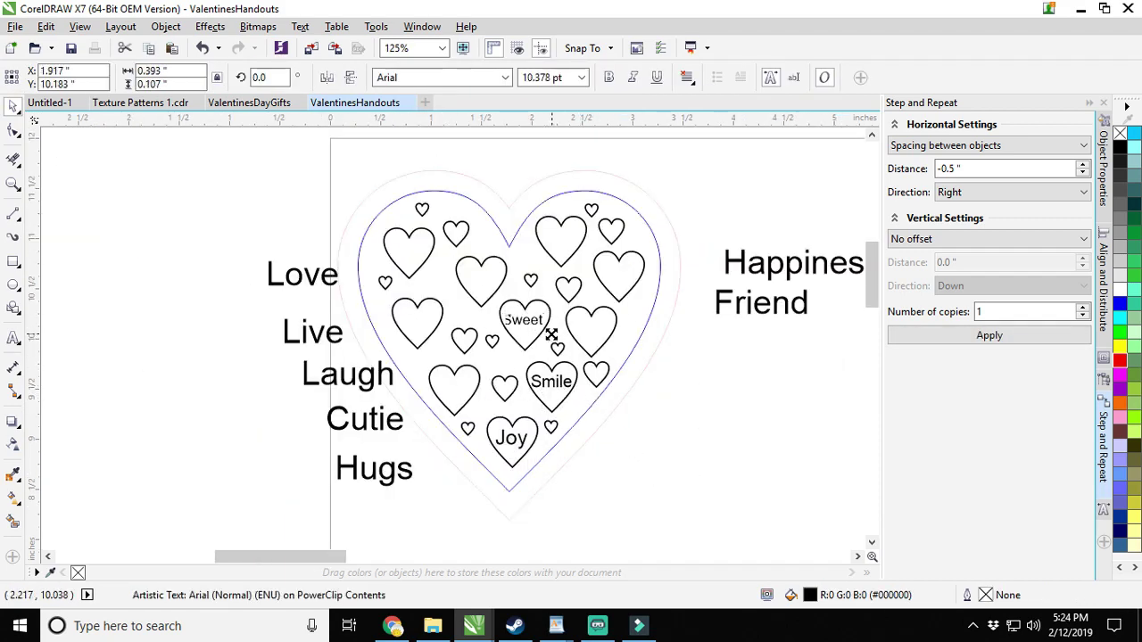
pyautogui.click(761, 303)
pyautogui.moveTo(810, 318); pyautogui.dragTo(759, 305)
pyautogui.moveTo(737, 298); pyautogui.dragTo(592, 324)
pyautogui.scroll(2, 591, 324)
pyautogui.moveTo(143, 506); pyautogui.dragTo(312, 444)
pyautogui.moveTo(198, 449); pyautogui.dragTo(152, 406)
pyautogui.moveTo(137, 445); pyautogui.dragTo(273, 331)
pyautogui.scroll(-2, 143, 423)
# Fit Happiness, Hugs, Live and Love into the remaining empty hearts and finish editing the contents.
pyautogui.click(720, 285)
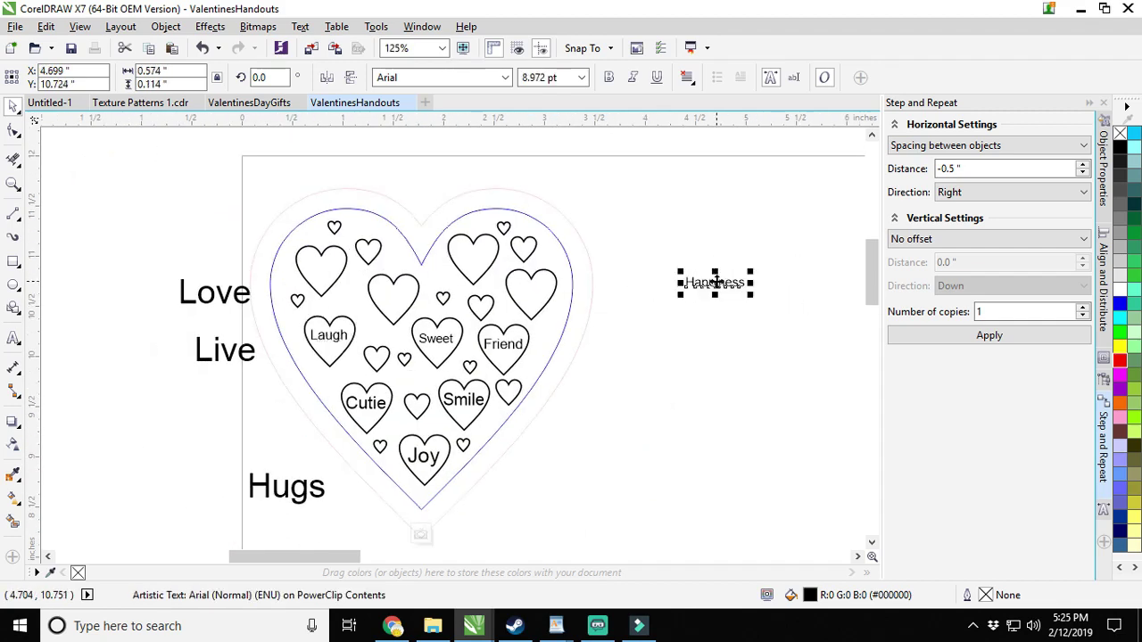
pyautogui.moveTo(719, 286); pyautogui.dragTo(526, 280)
pyautogui.scroll(4, 525, 280)
pyautogui.moveTo(684, 326); pyautogui.dragTo(622, 282)
pyautogui.scroll(-4, 630, 321)
pyautogui.click(413, 443)
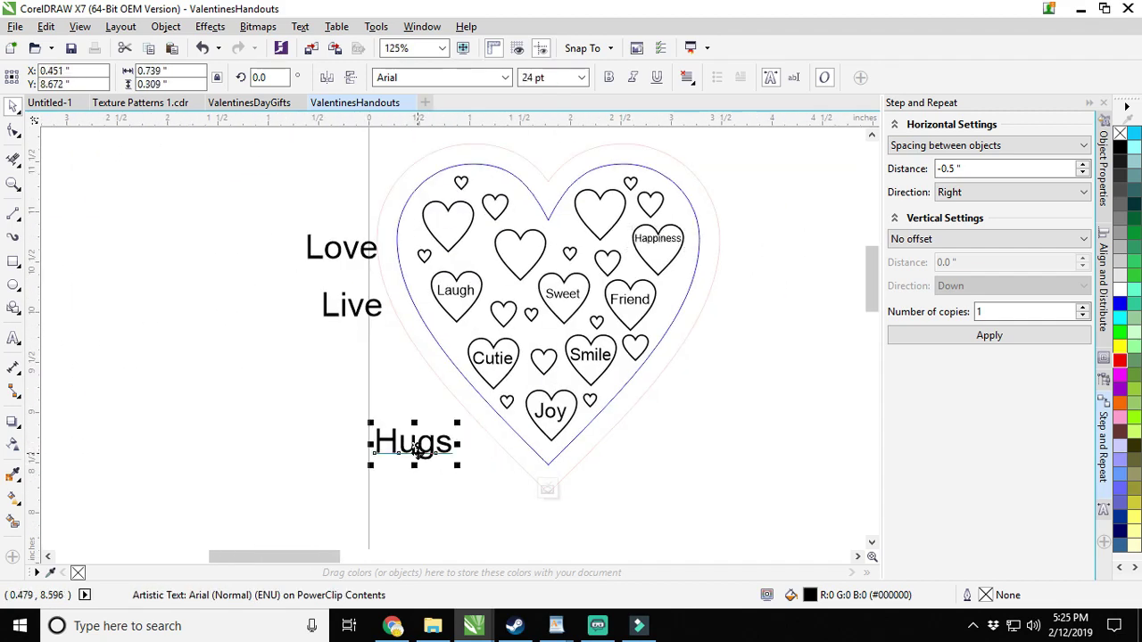
pyautogui.moveTo(413, 443); pyautogui.dragTo(515, 254)
pyautogui.moveTo(560, 273); pyautogui.dragTo(535, 259)
pyautogui.moveTo(357, 315); pyautogui.dragTo(469, 230)
pyautogui.moveTo(501, 244); pyautogui.dragTo(480, 235)
pyautogui.click(339, 248)
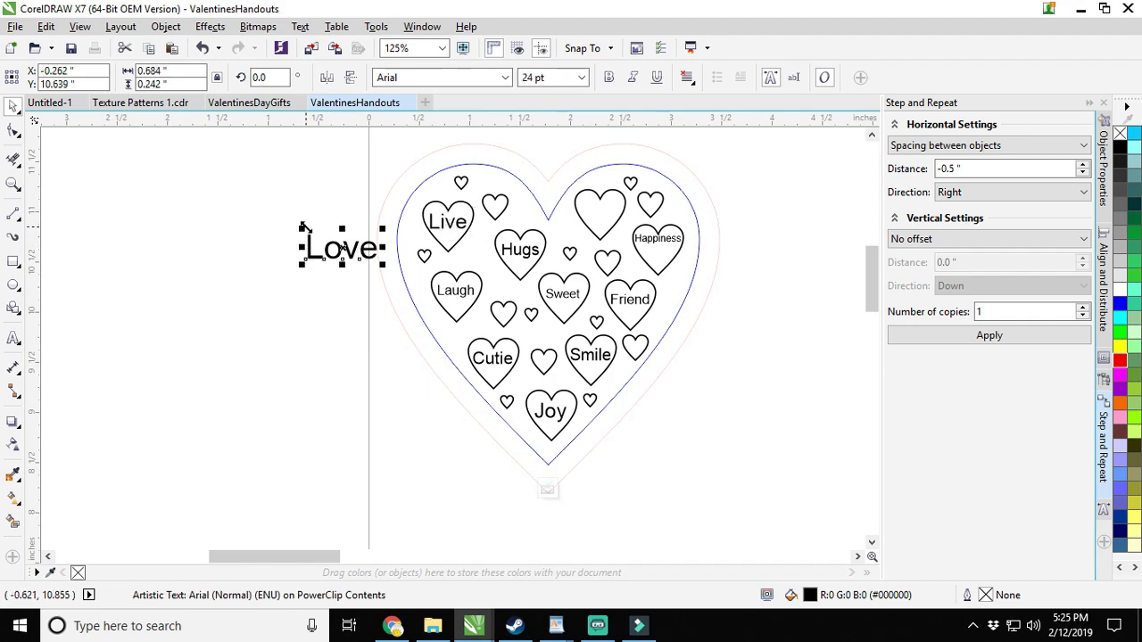
pyautogui.moveTo(339, 247); pyautogui.dragTo(605, 209)
pyautogui.scroll(4, 604, 209)
pyautogui.click(150, 354)
pyautogui.scroll(-4, 151, 355)
pyautogui.scroll(-1, 179, 339)
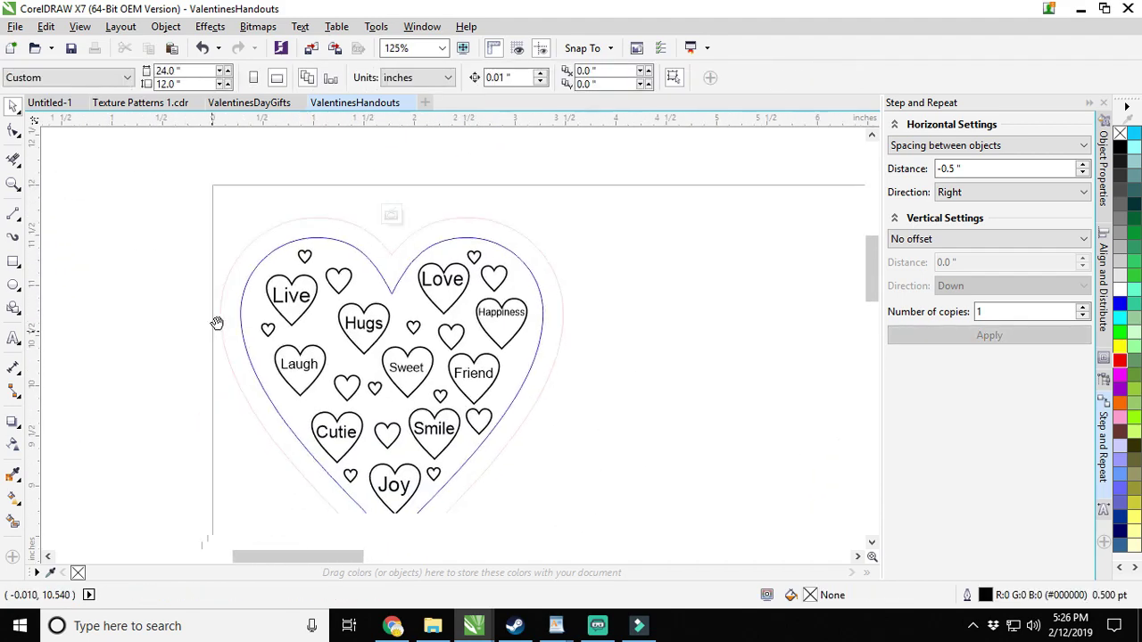
pyautogui.scroll(1, 216, 324)
pyautogui.click(423, 498)
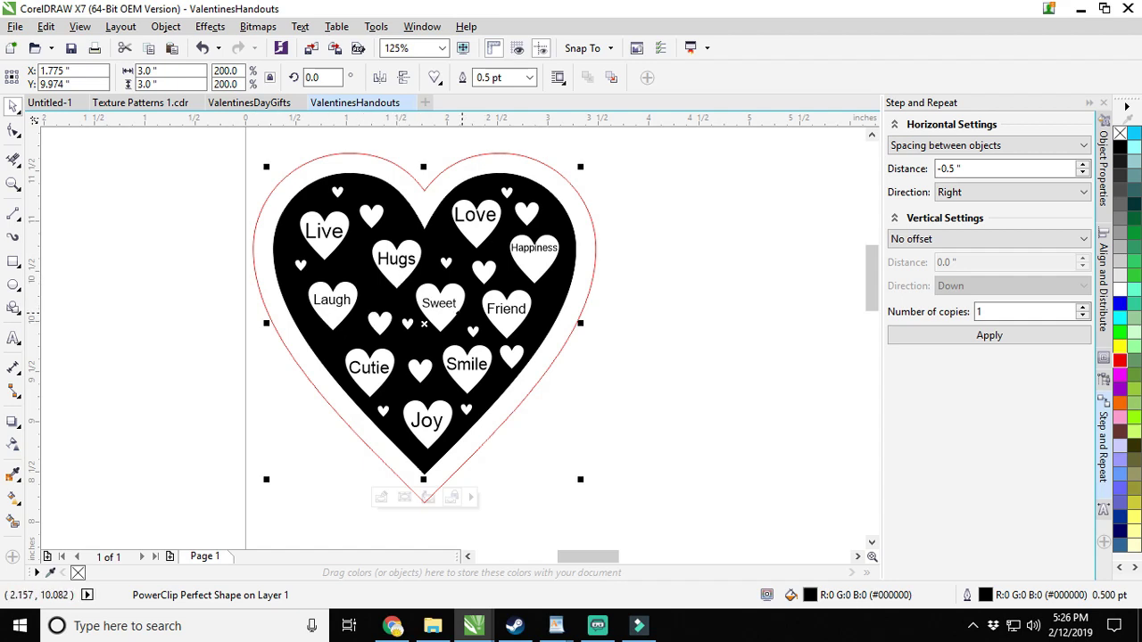
# Set Step and Repeat to no horizontal offset and 0.0 in vertical spacing downward, adding two copies.
pyautogui.scroll(-2, 423, 323)
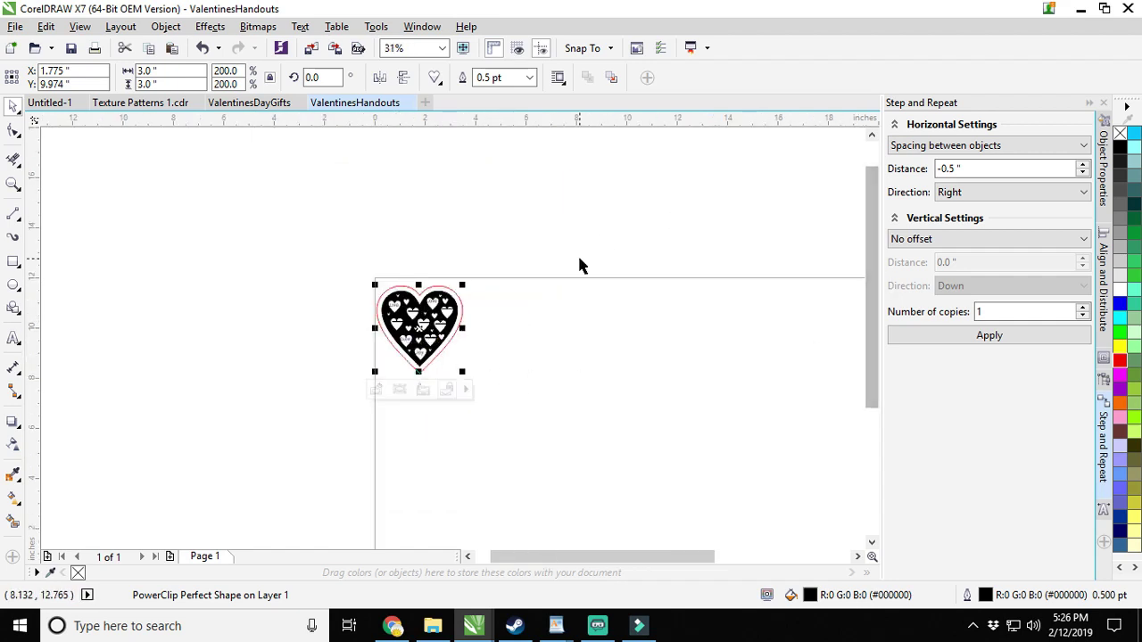
pyautogui.click(951, 150)
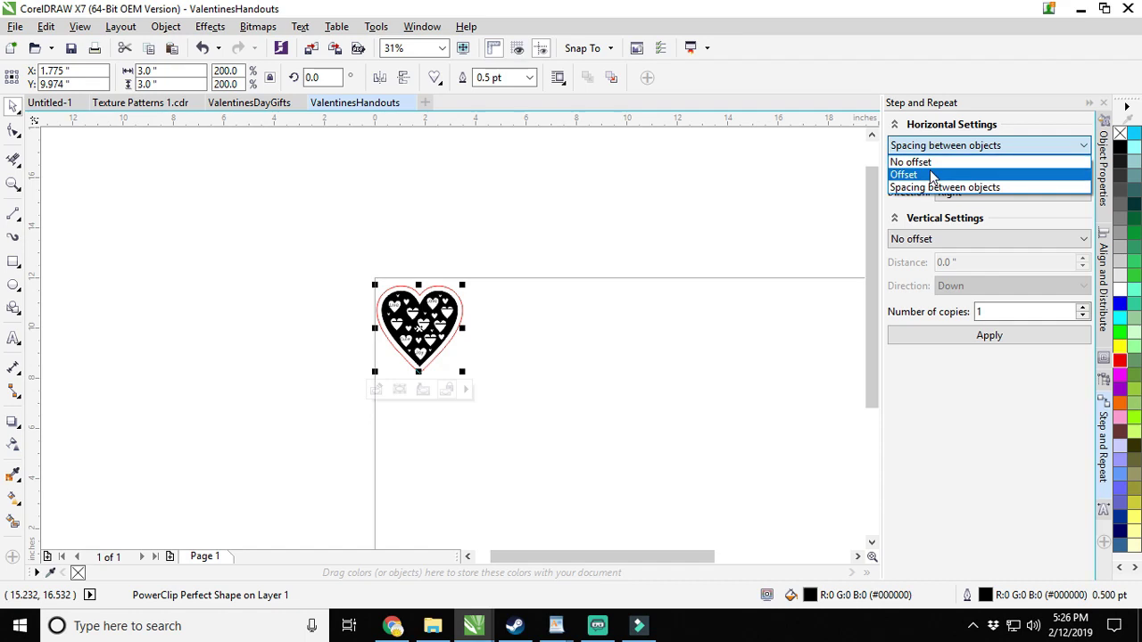
pyautogui.click(919, 163)
pyautogui.click(1012, 241)
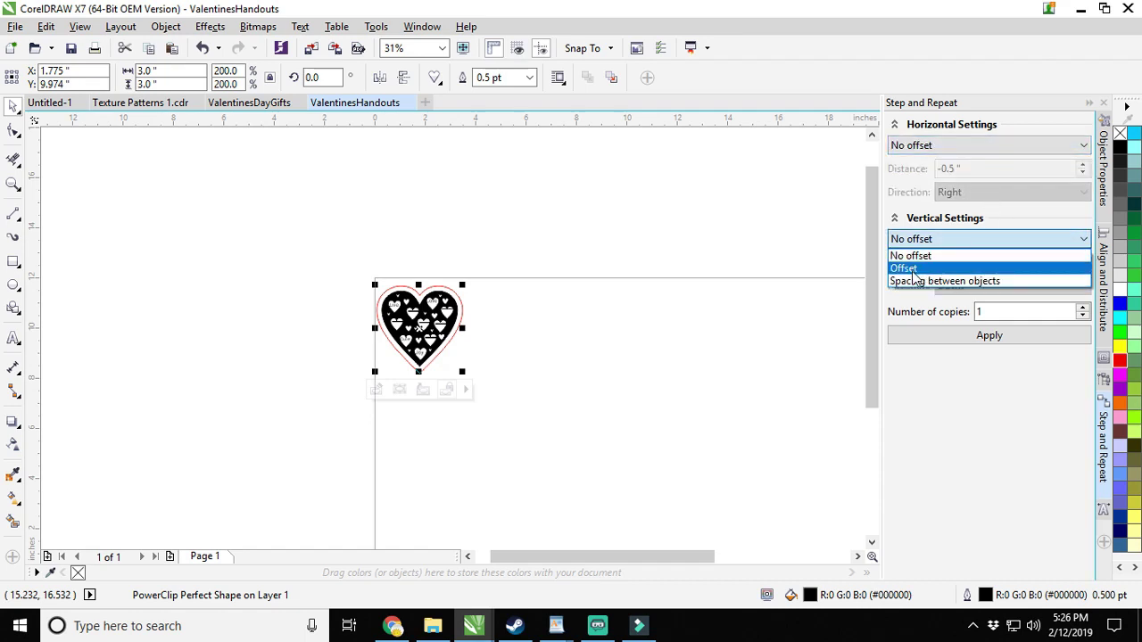
pyautogui.click(937, 284)
pyautogui.click(987, 337)
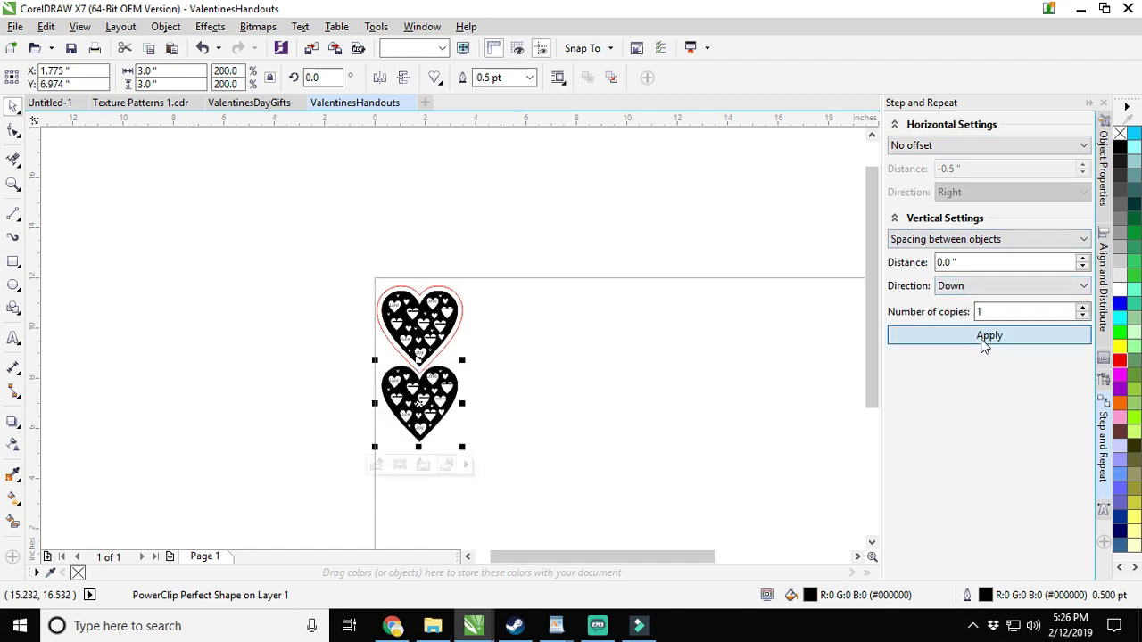
pyautogui.click(986, 339)
# Undo those copies, then stack two copies of the heart with its red outline below it.
pyautogui.moveTo(591, 407); pyautogui.dragTo(619, 303)
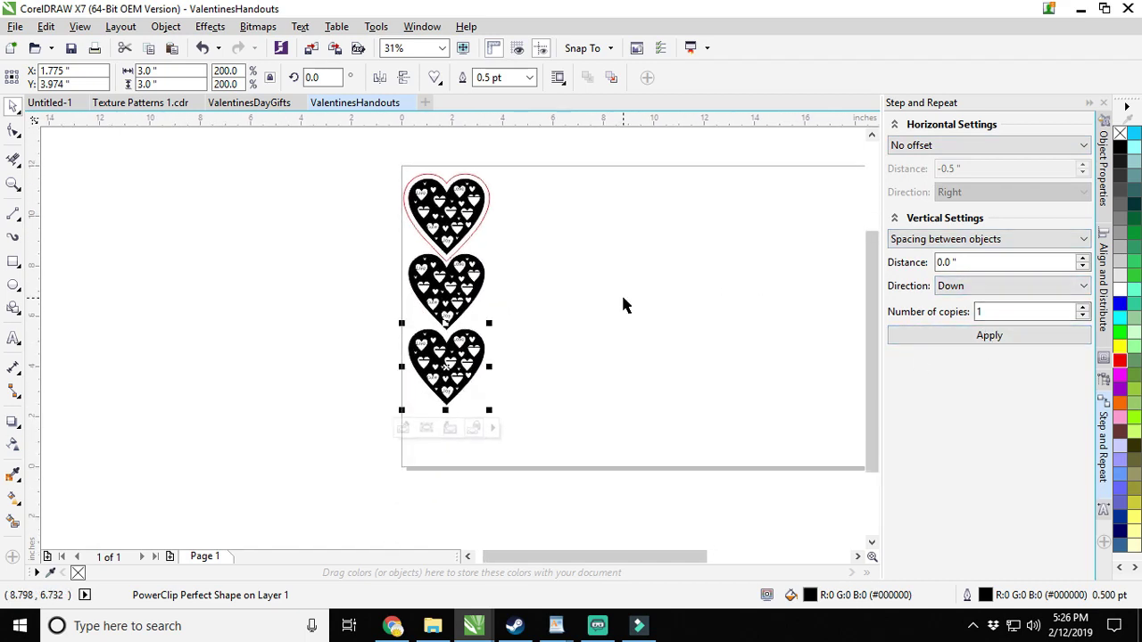
pyautogui.hotkey('ctrl', 'z')
pyautogui.hotkey('ctrl', 'z')
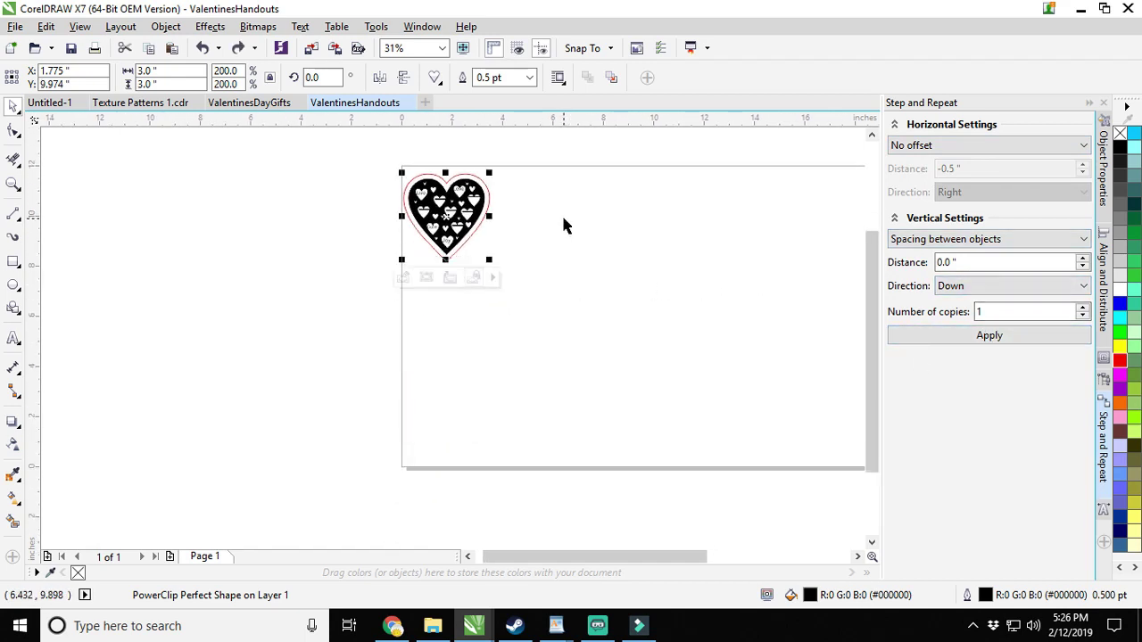
pyautogui.press('Escape')
pyautogui.moveTo(542, 174); pyautogui.dragTo(334, 326)
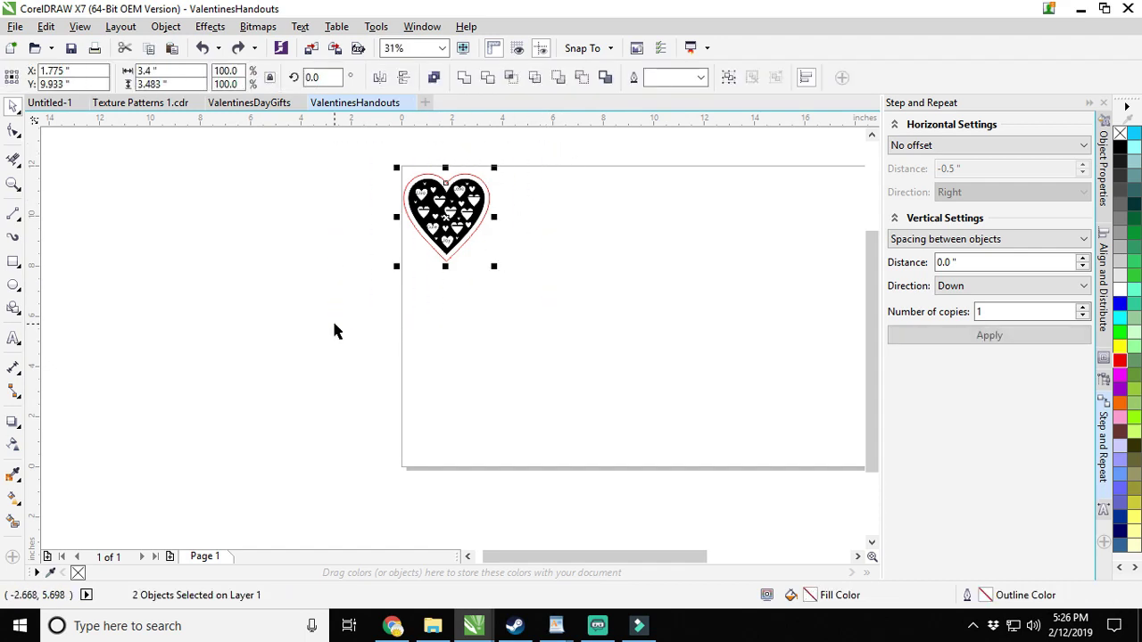
pyautogui.click(980, 338)
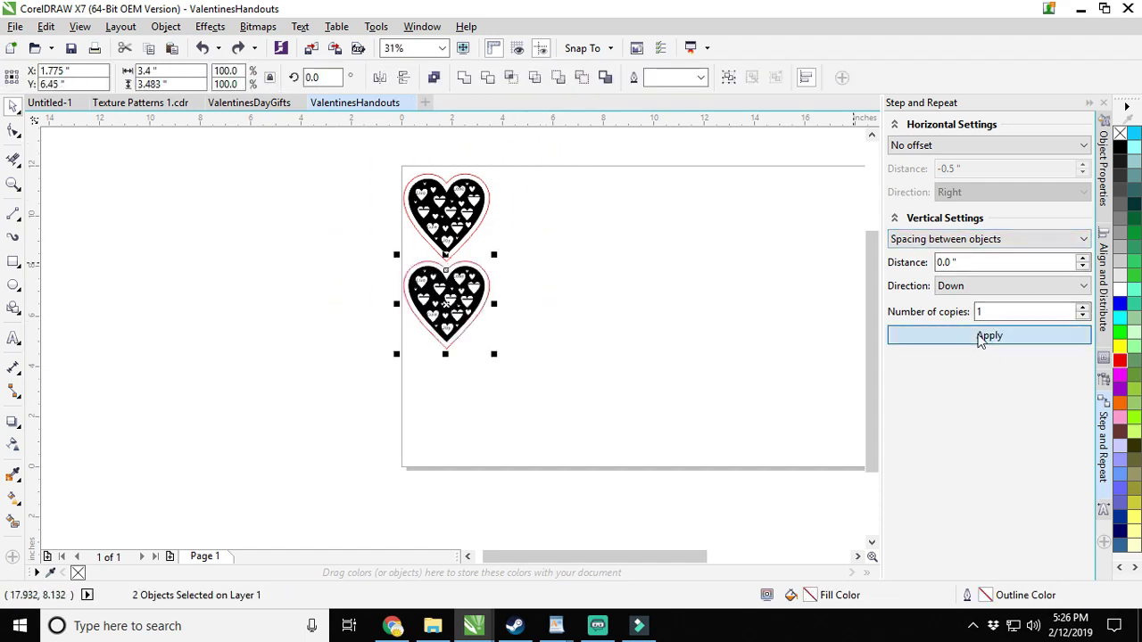
pyautogui.click(980, 338)
# Rotate the column of three stacked hearts by 180 degrees.
pyautogui.moveTo(546, 471); pyautogui.dragTo(344, 179)
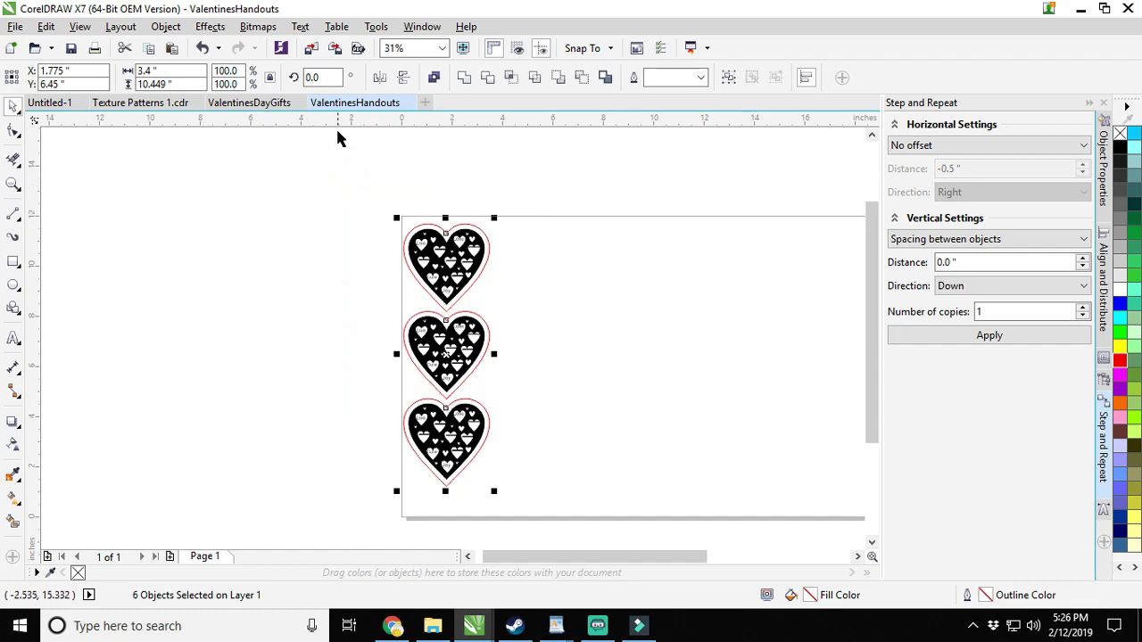
pyautogui.click(321, 76)
pyautogui.write('180')
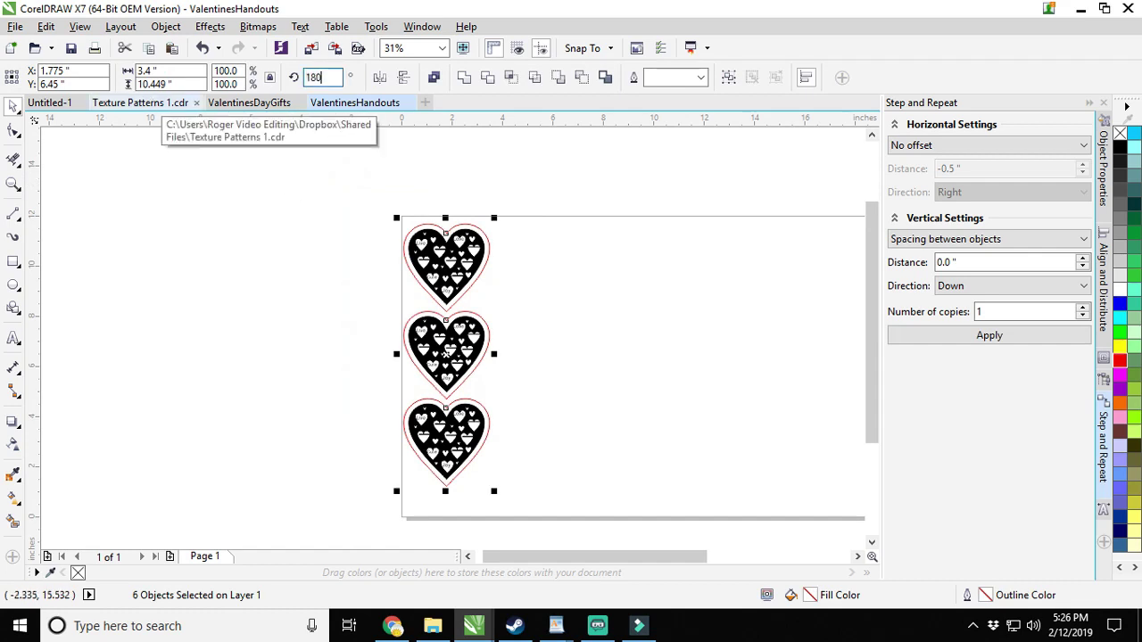
pyautogui.press('Return')
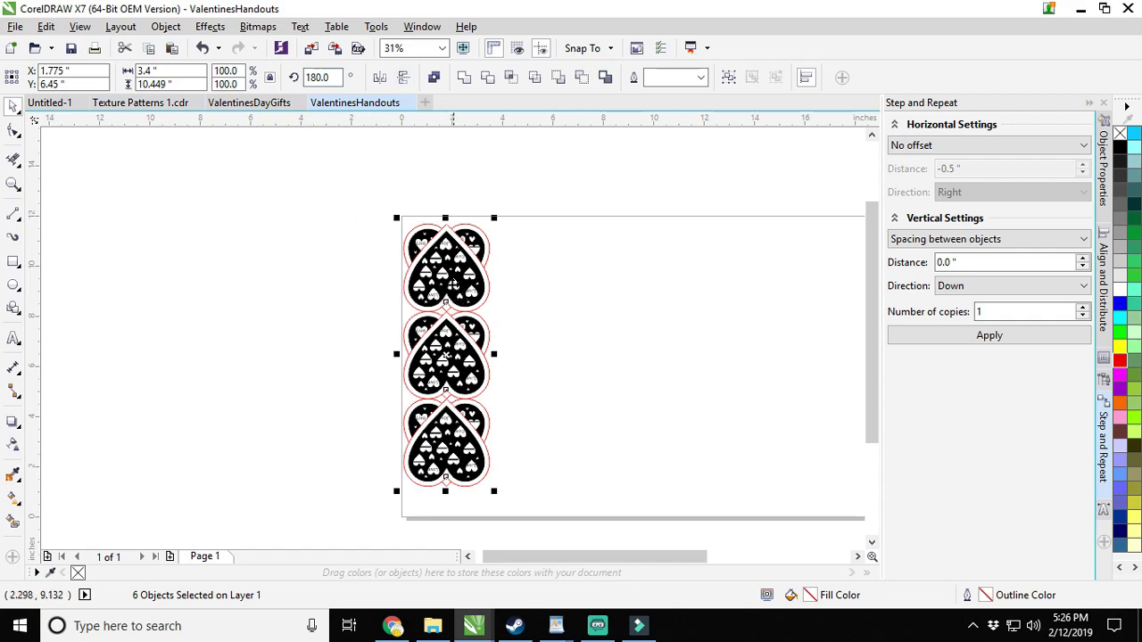
# Nest the upside-down column beside the upright one and repeat the pair to the right.
pyautogui.scroll(2, 472, 290)
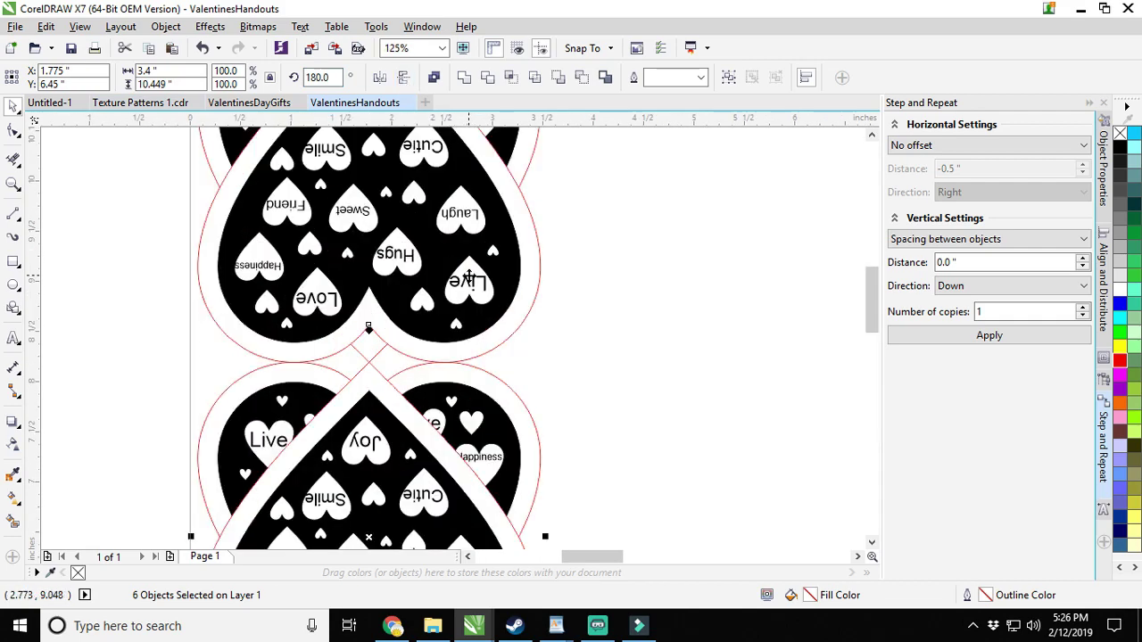
pyautogui.scroll(-1, 460, 282)
pyautogui.scroll(-1, 460, 282)
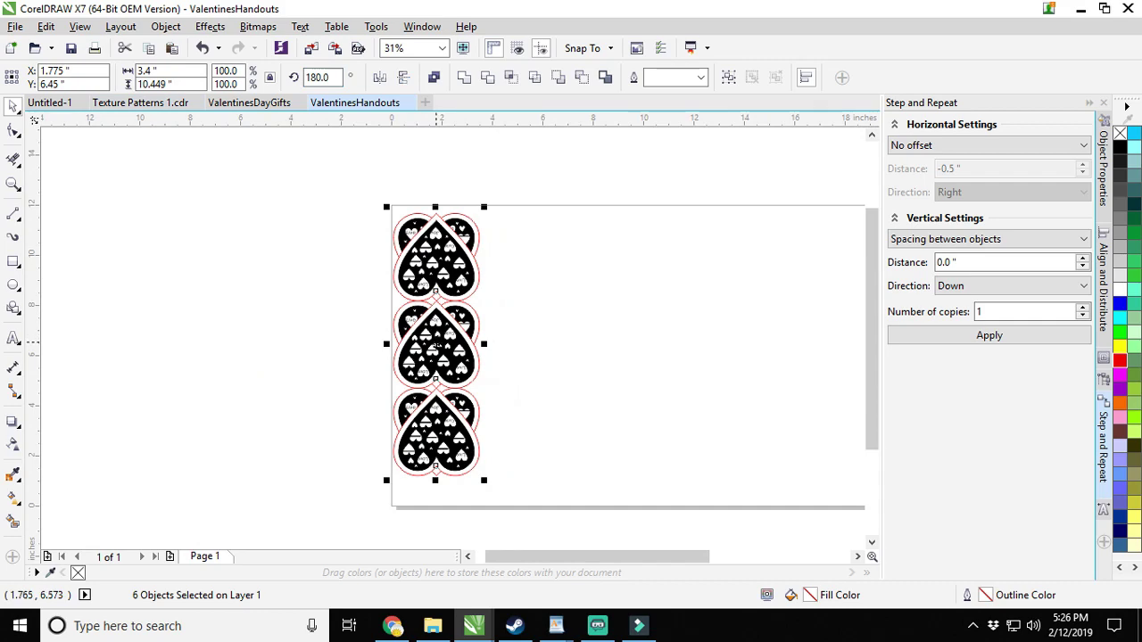
pyautogui.moveTo(435, 343); pyautogui.dragTo(507, 352)
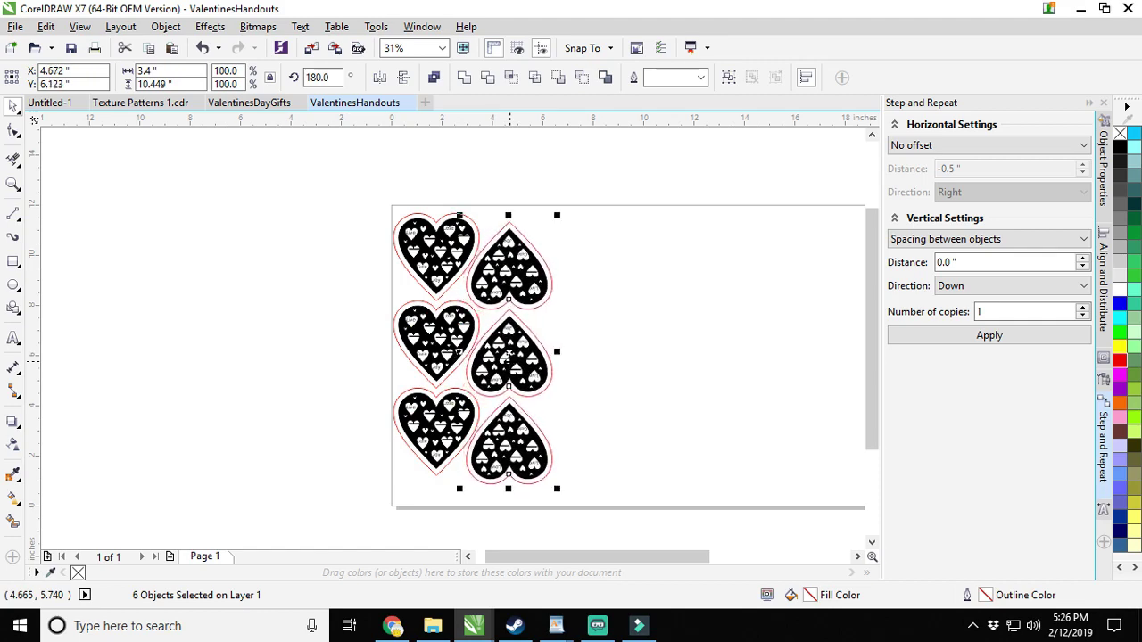
pyautogui.click(952, 336)
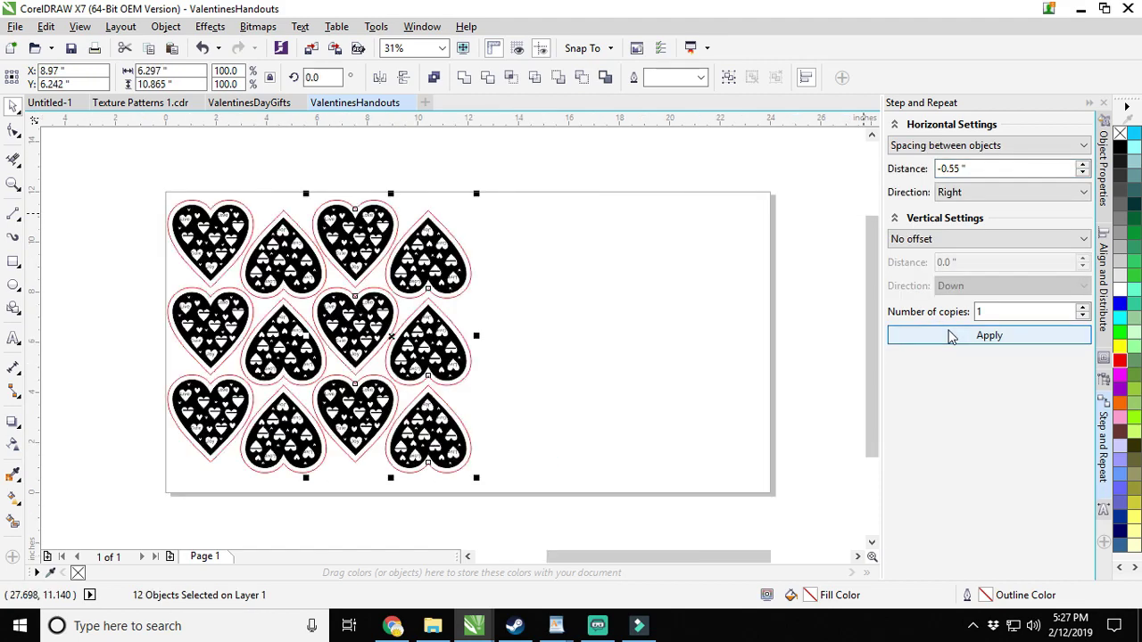
# Add two more pairs of heart columns to the right, then deselect everything.
pyautogui.click(952, 336)
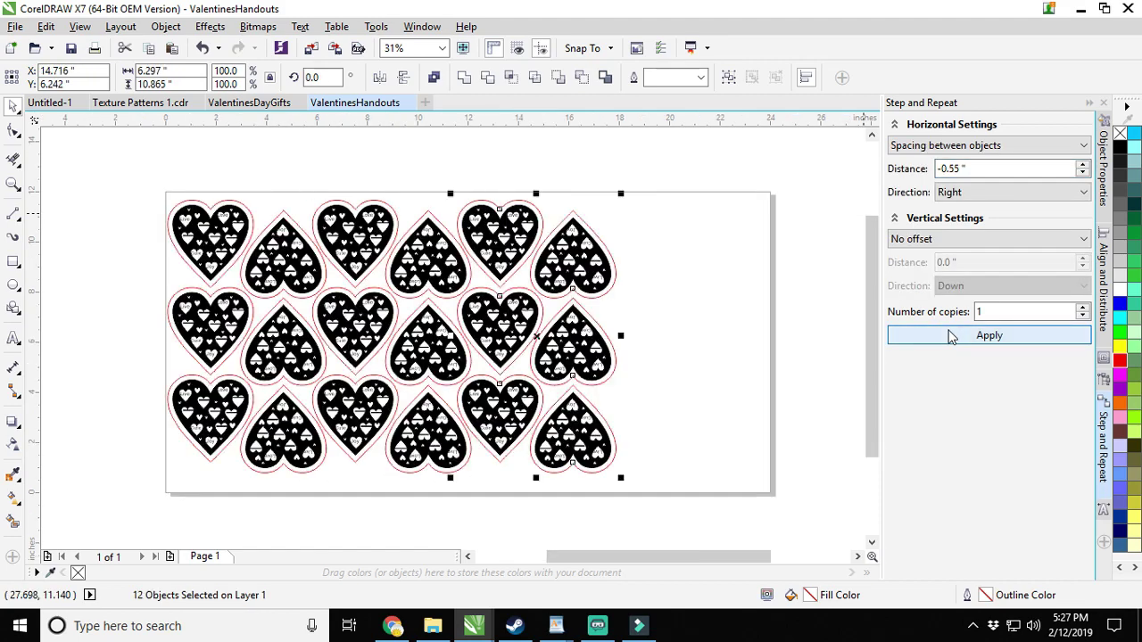
pyautogui.click(952, 337)
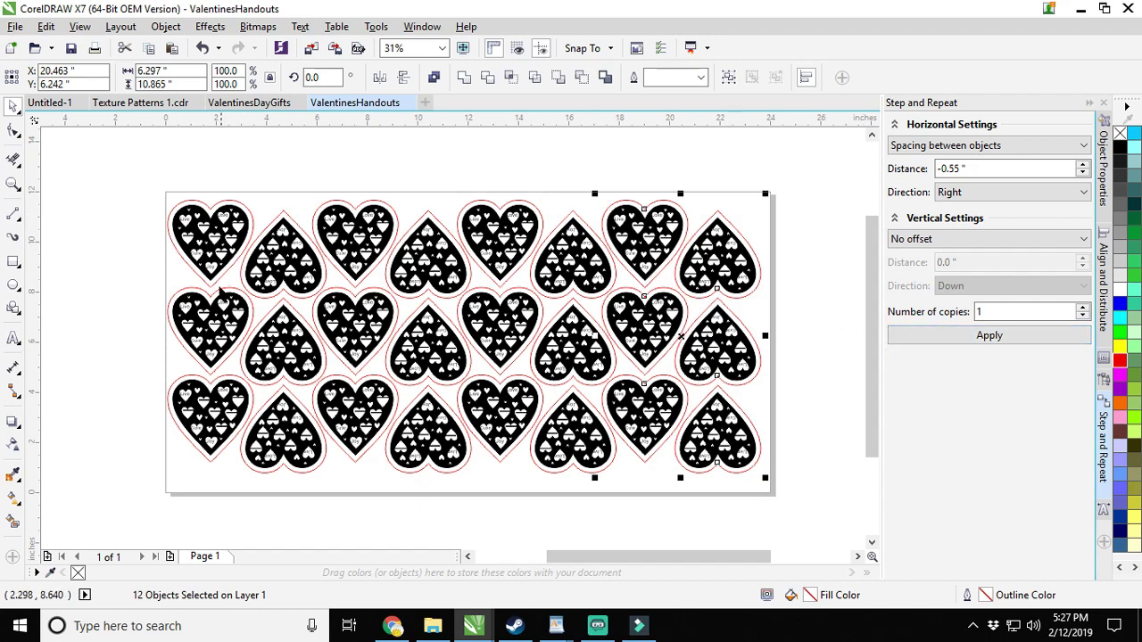
pyautogui.click(131, 294)
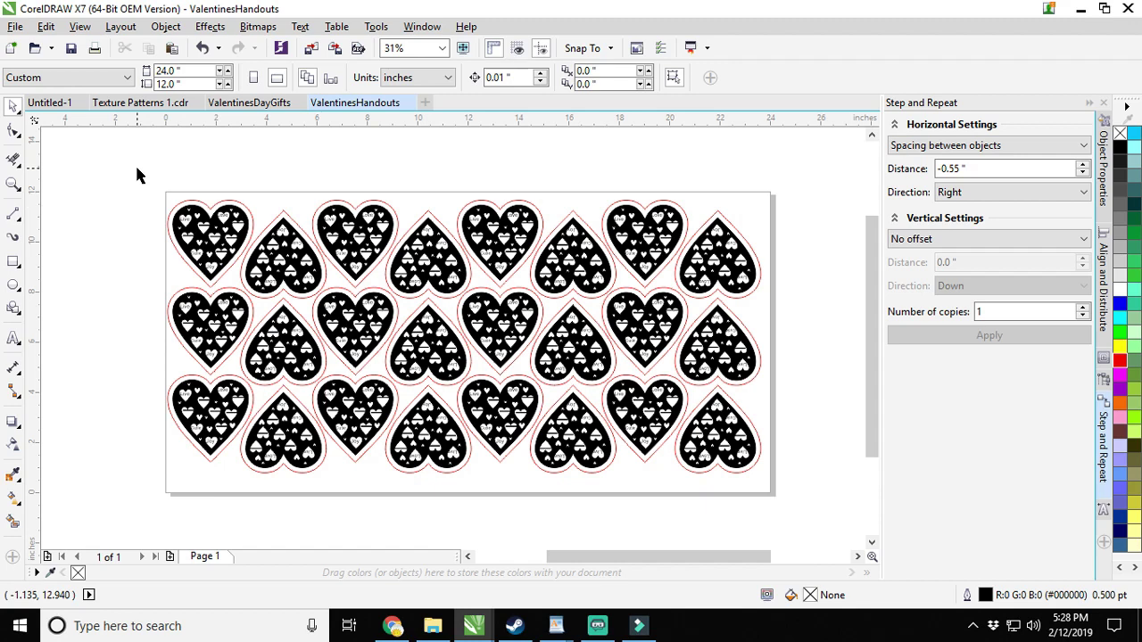
# Save the drawing as ValentinesHandoutsPage1.cdr via Save As.
pyautogui.click(15, 26)
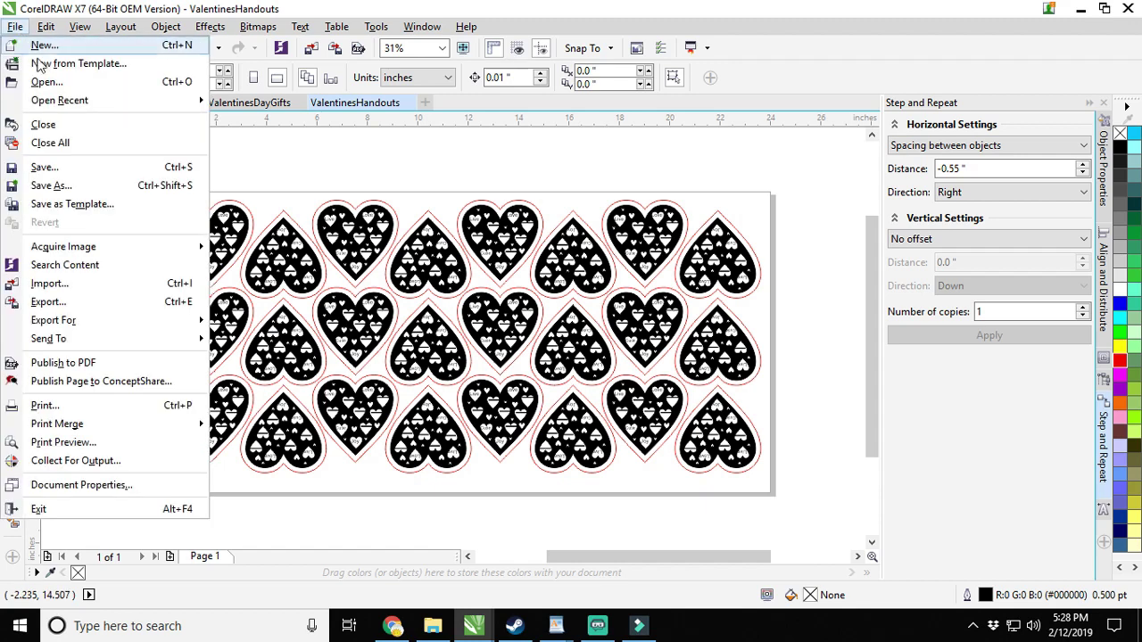
pyautogui.click(59, 185)
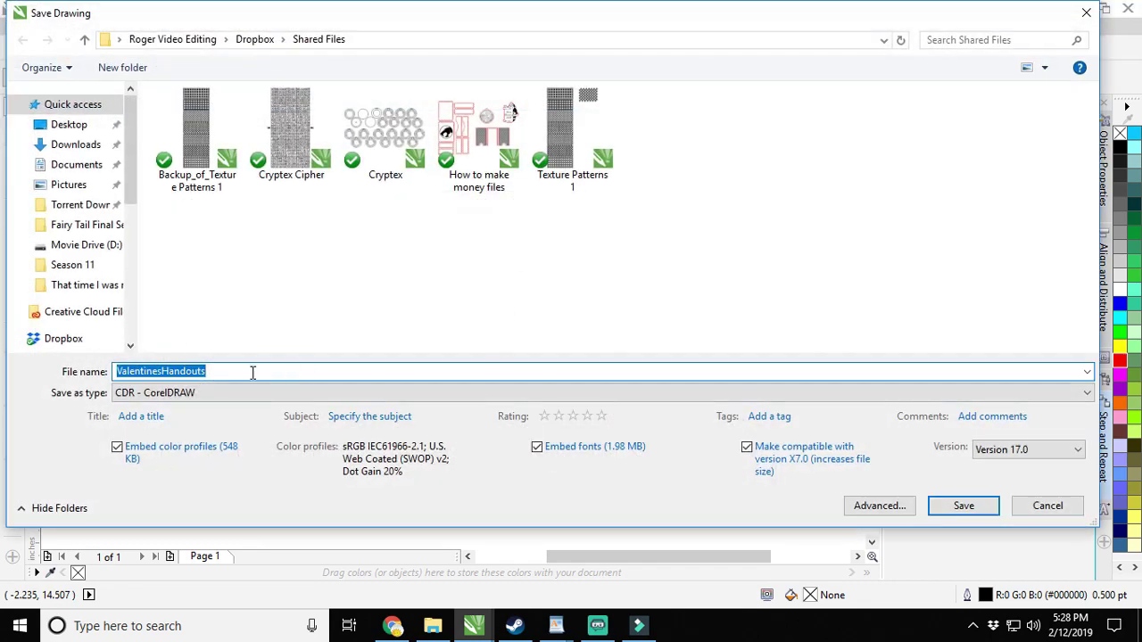
pyautogui.click(253, 373)
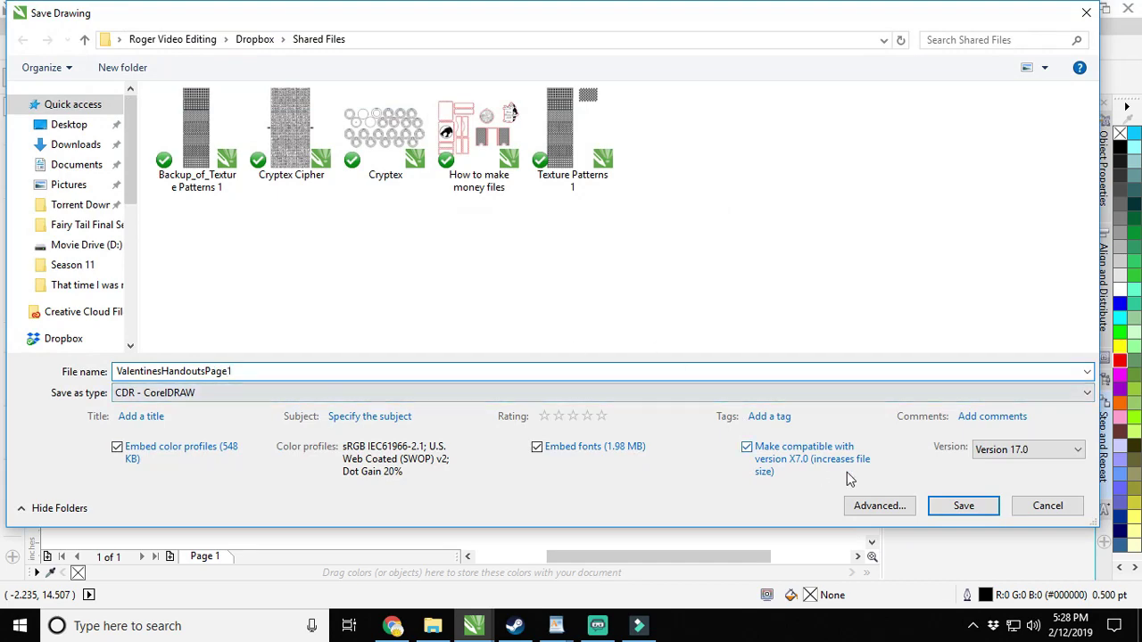
pyautogui.click(963, 507)
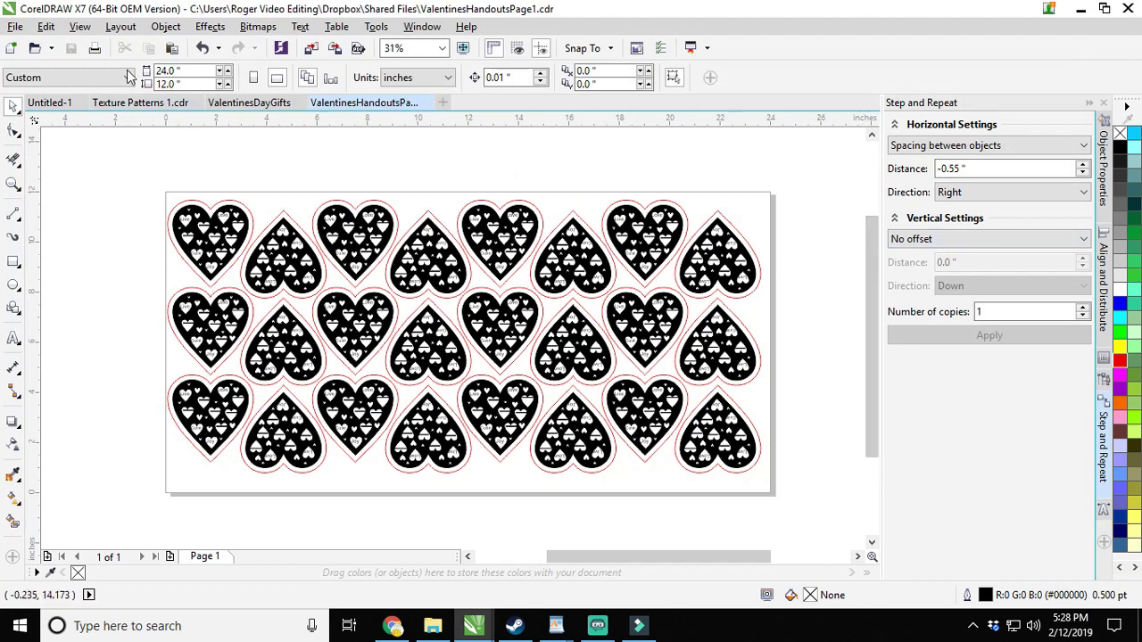
pyautogui.click(95, 48)
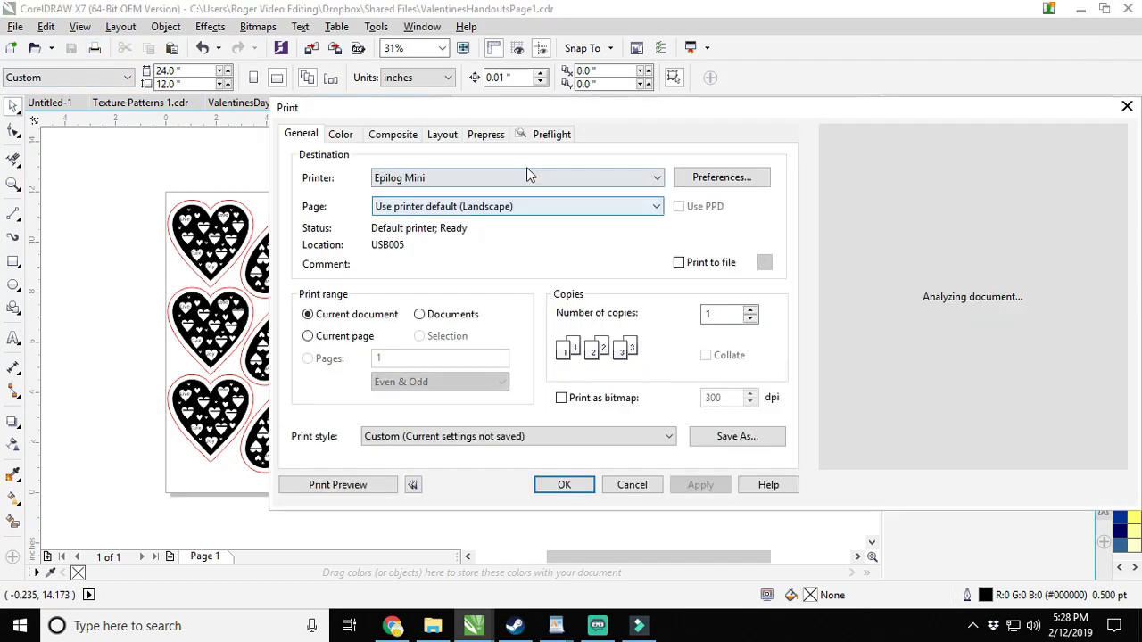
# Raise the Epilog Mini vector speed to 20 and send the hearts sheet to print.
pyautogui.click(719, 178)
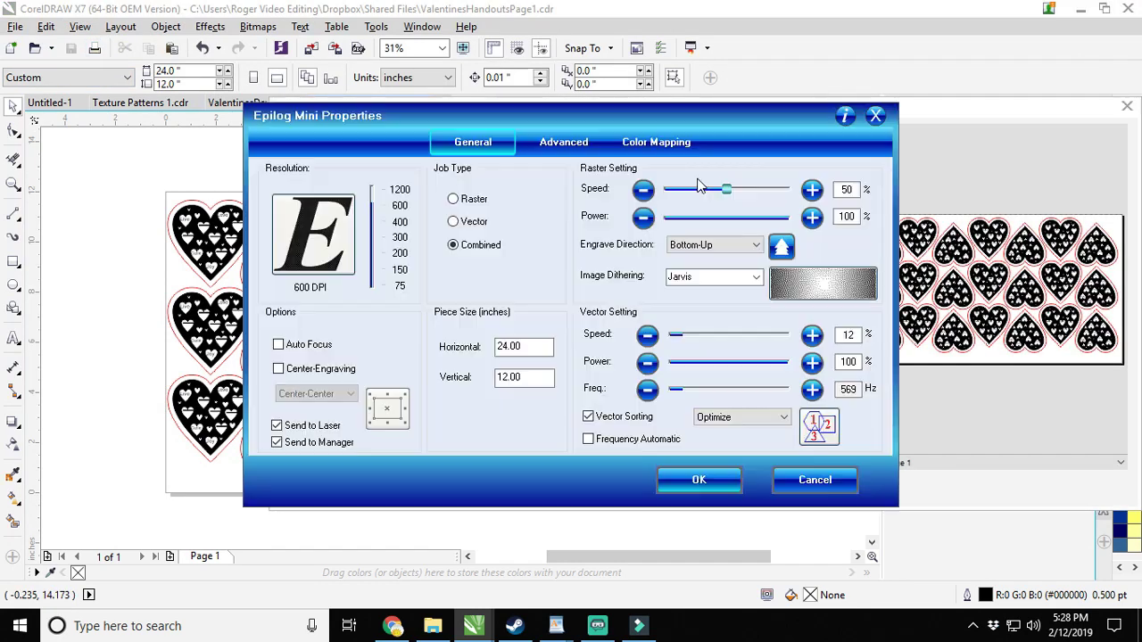
pyautogui.click(849, 219)
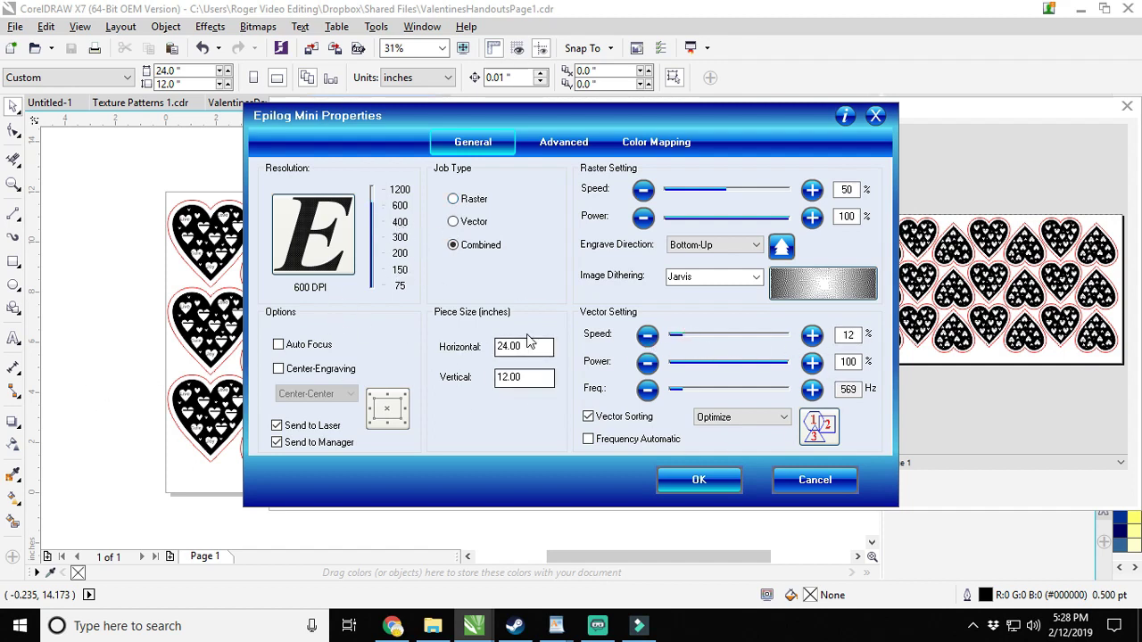
pyautogui.doubleClick(864, 335)
pyautogui.write('20')
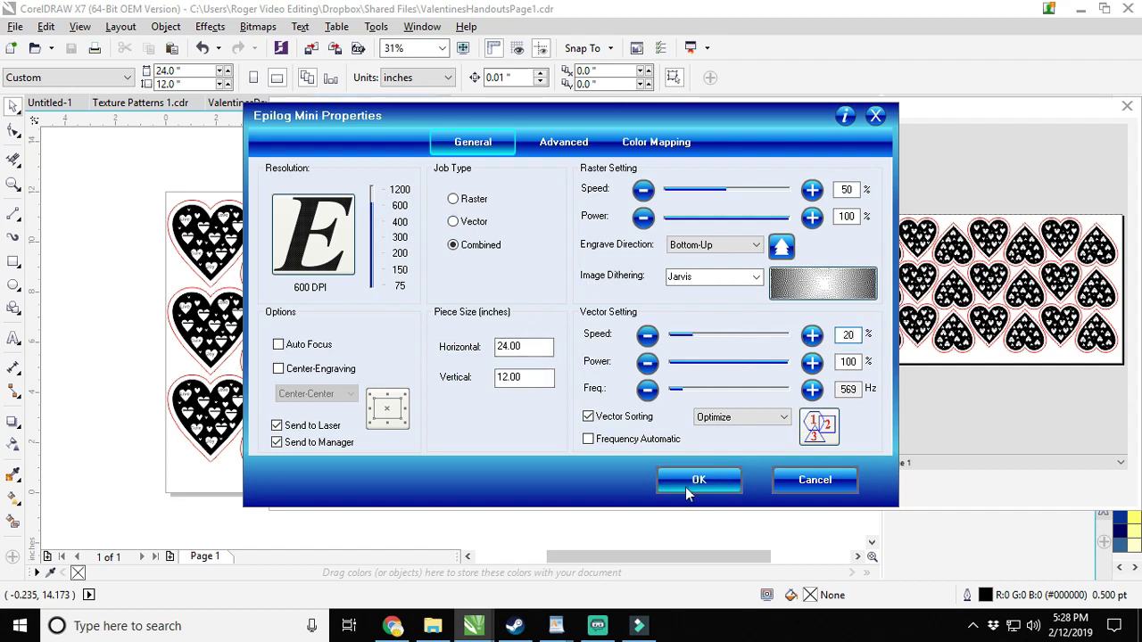
pyautogui.click(685, 484)
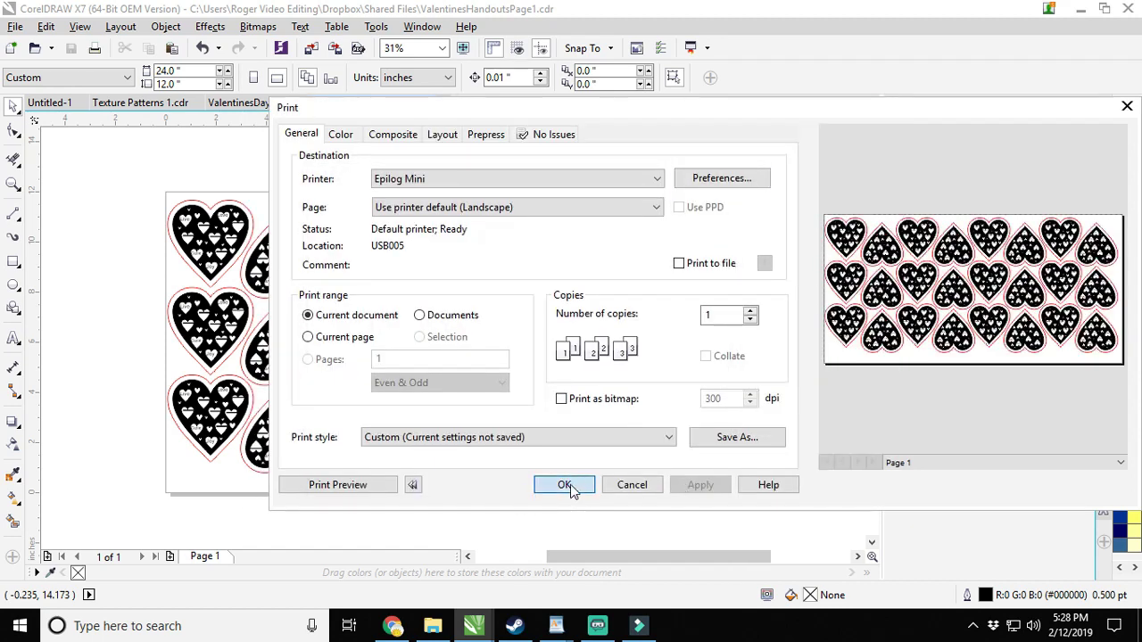
pyautogui.click(567, 486)
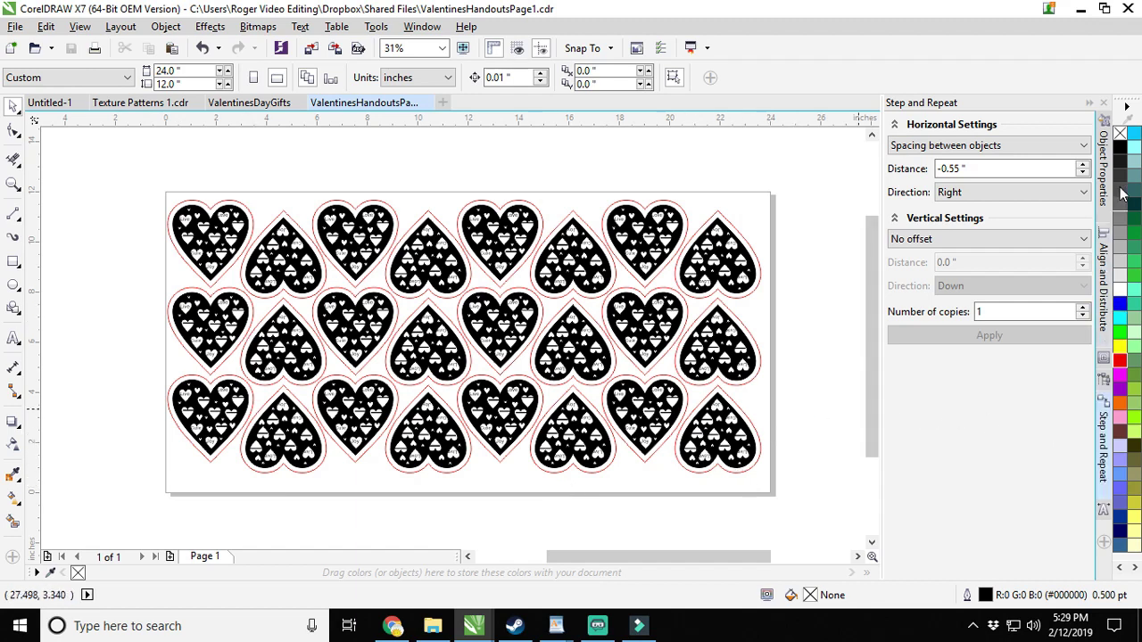
# In Object Manager, delete the twelve Perfect Shape black heart fills.
pyautogui.click(1104, 384)
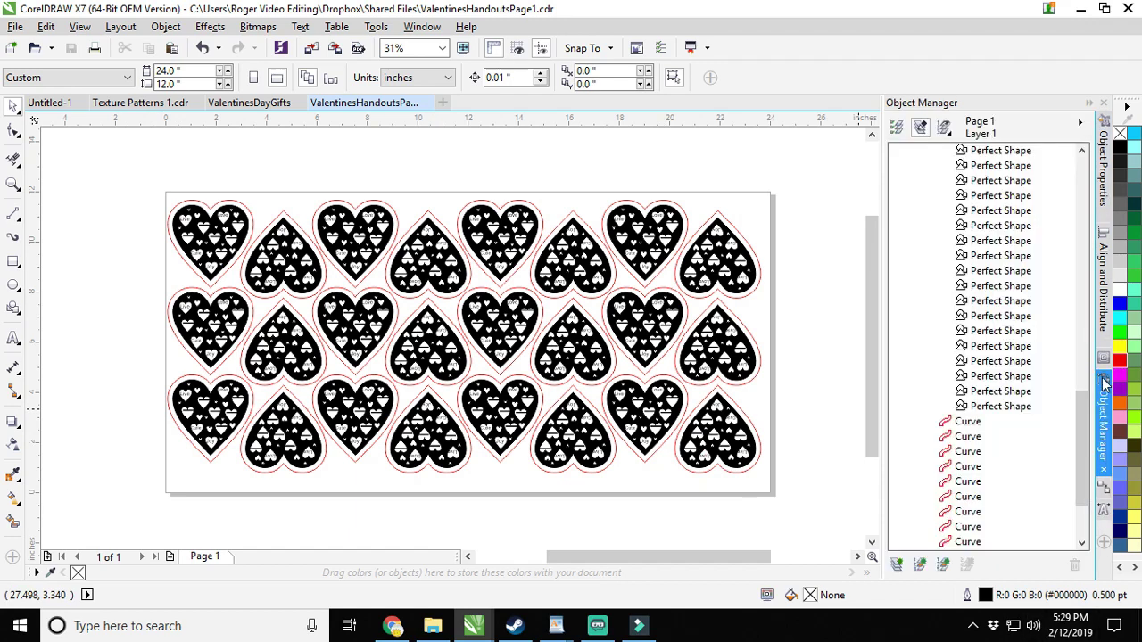
pyautogui.scroll(-3, 1021, 427)
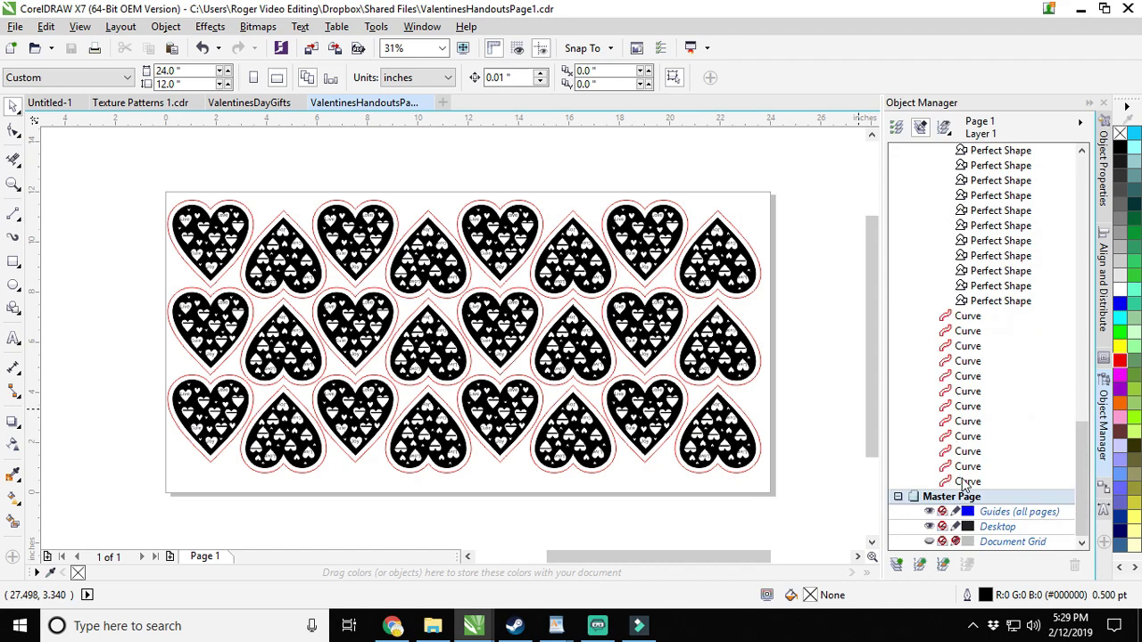
pyautogui.scroll(3, 964, 348)
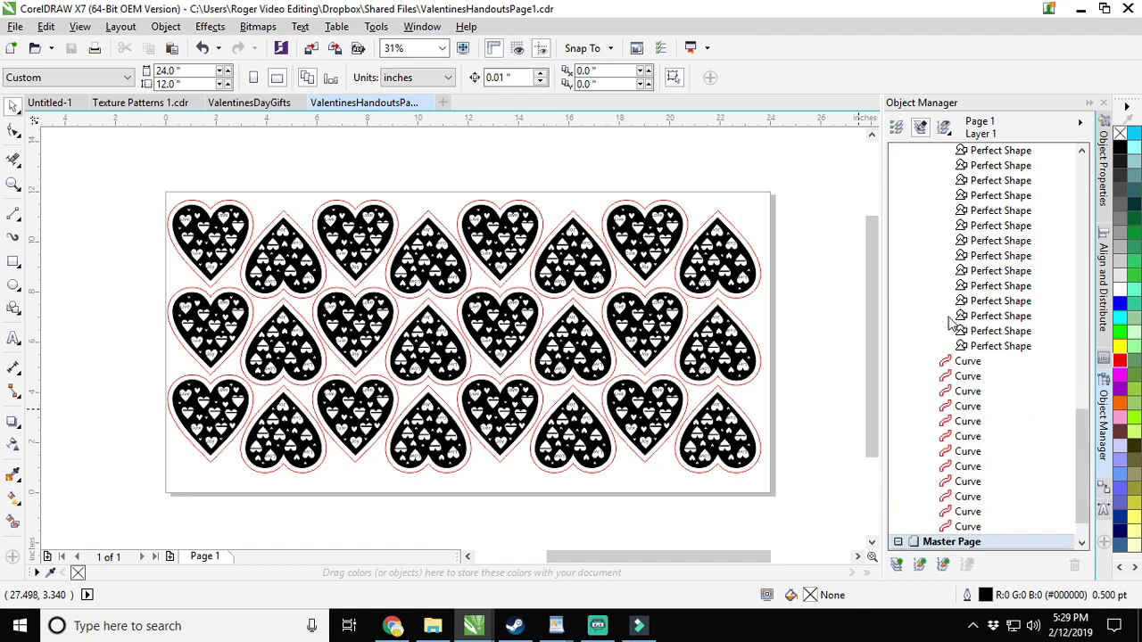
pyautogui.scroll(1, 1035, 459)
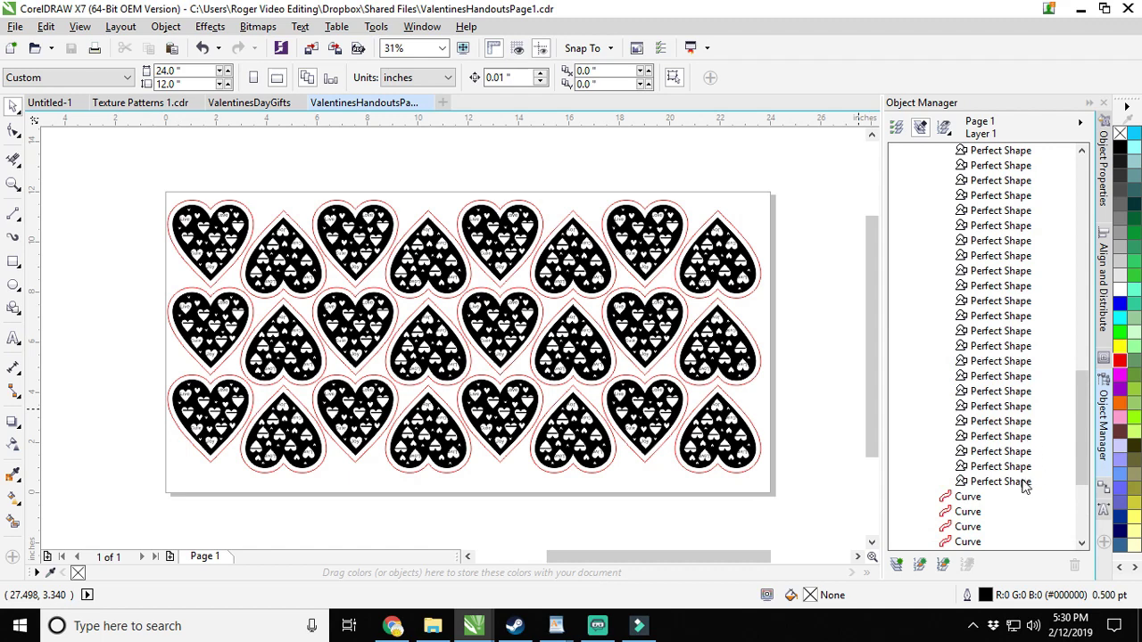
pyautogui.click(1025, 485)
pyautogui.keyDown('shift'); pyautogui.click(973, 294); pyautogui.keyUp('shift')
pyautogui.press('Delete')
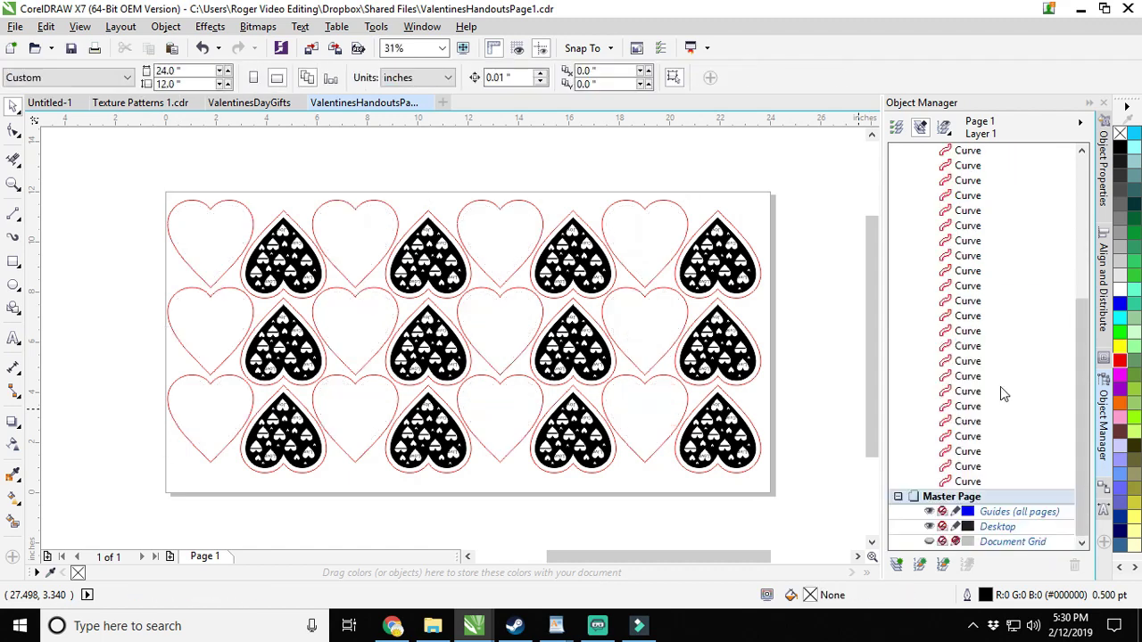
# Delete the twelve PowerClip heart objects, leaving only the red outlines.
pyautogui.scroll(5, 1002, 394)
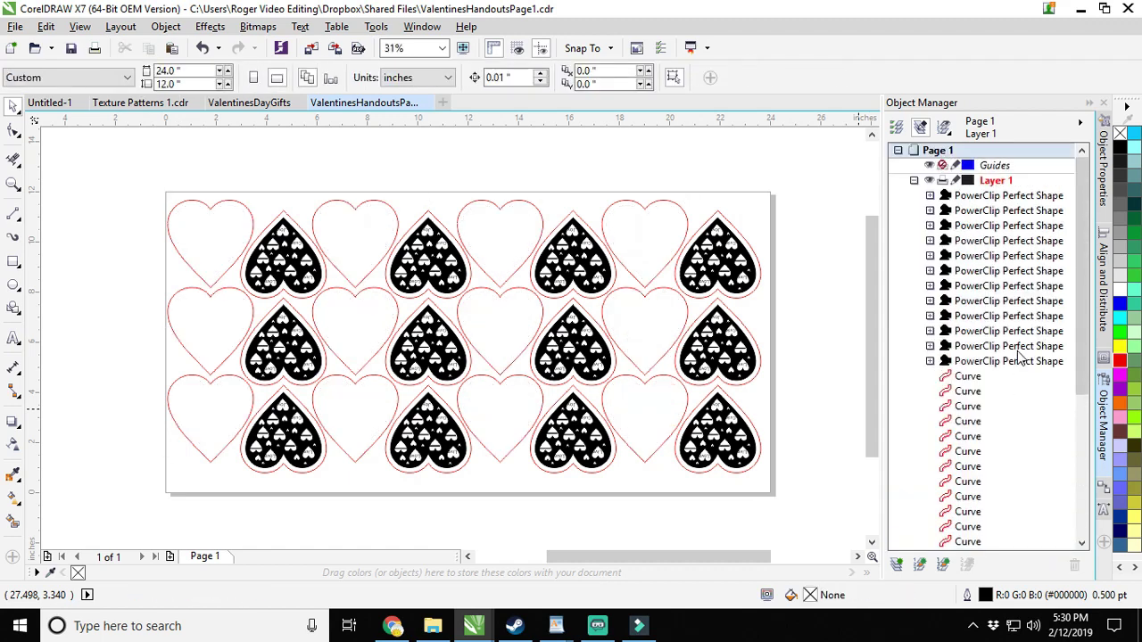
pyautogui.click(1019, 361)
pyautogui.keyDown('shift'); pyautogui.click(992, 198); pyautogui.keyUp('shift')
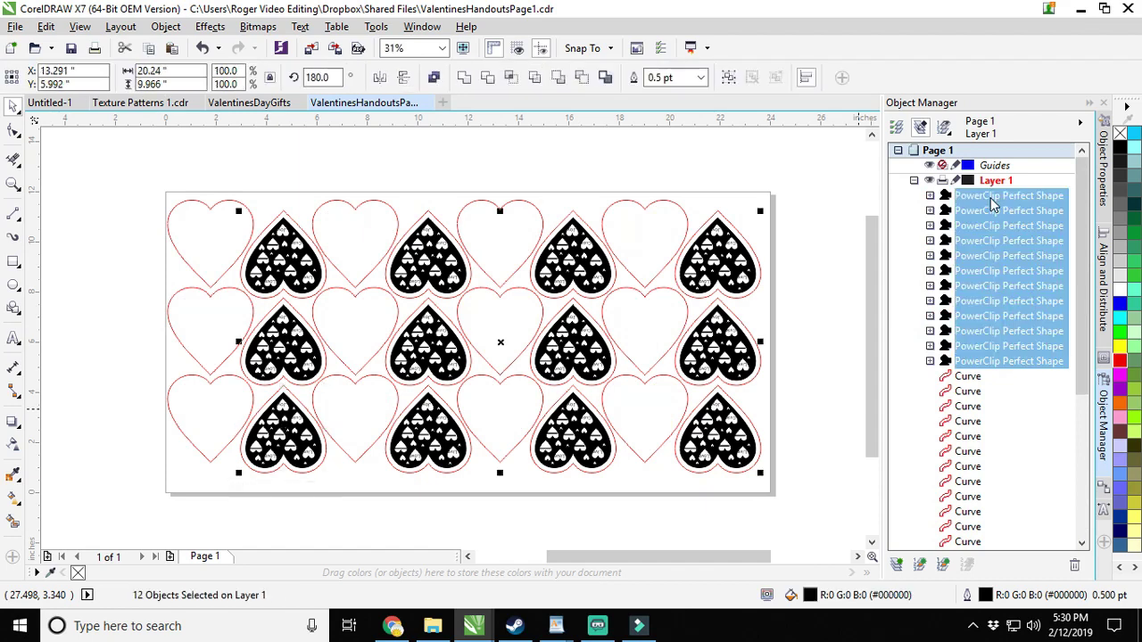
pyautogui.press('Delete')
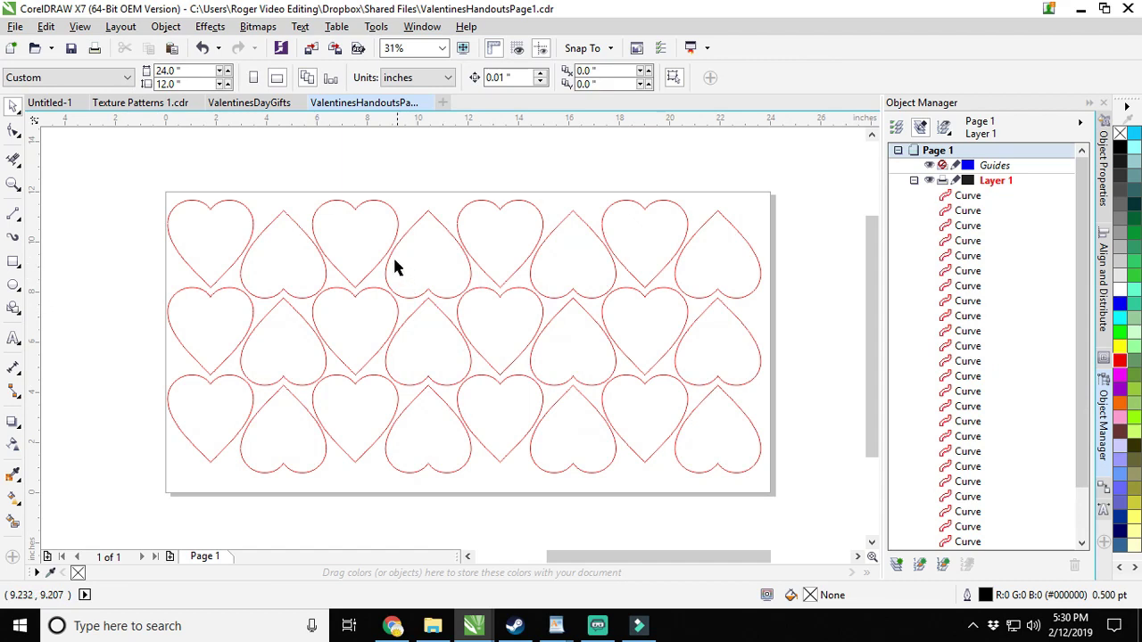
pyautogui.click(13, 340)
# Add a 'Happy Valentines Day' text object below the page.
pyautogui.moveTo(477, 500); pyautogui.dragTo(465, 475)
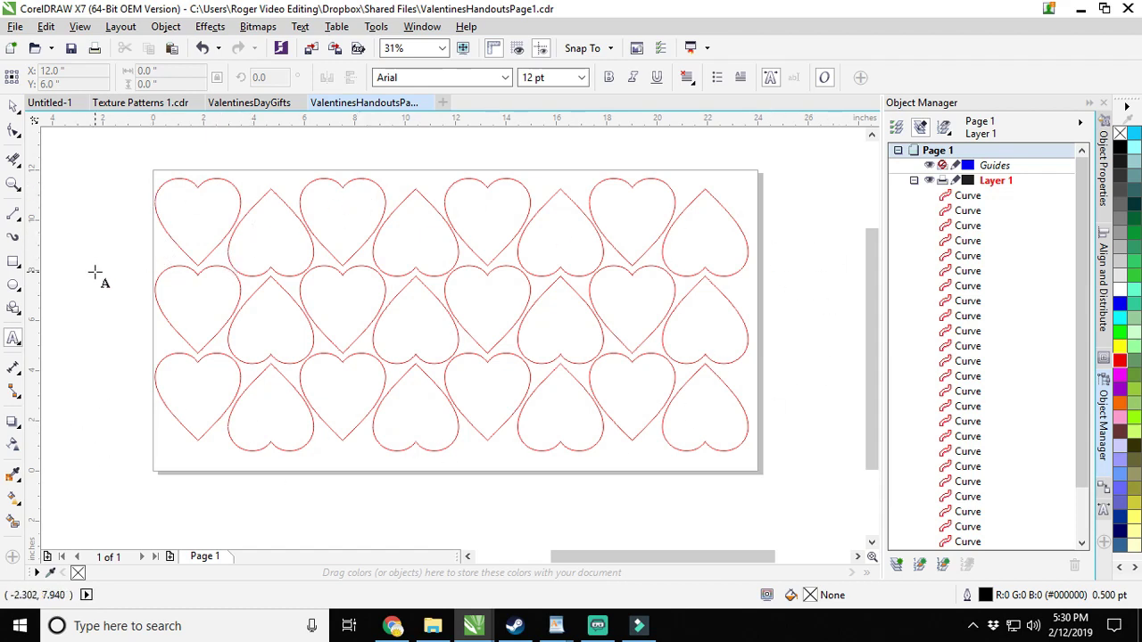
pyautogui.click(211, 489)
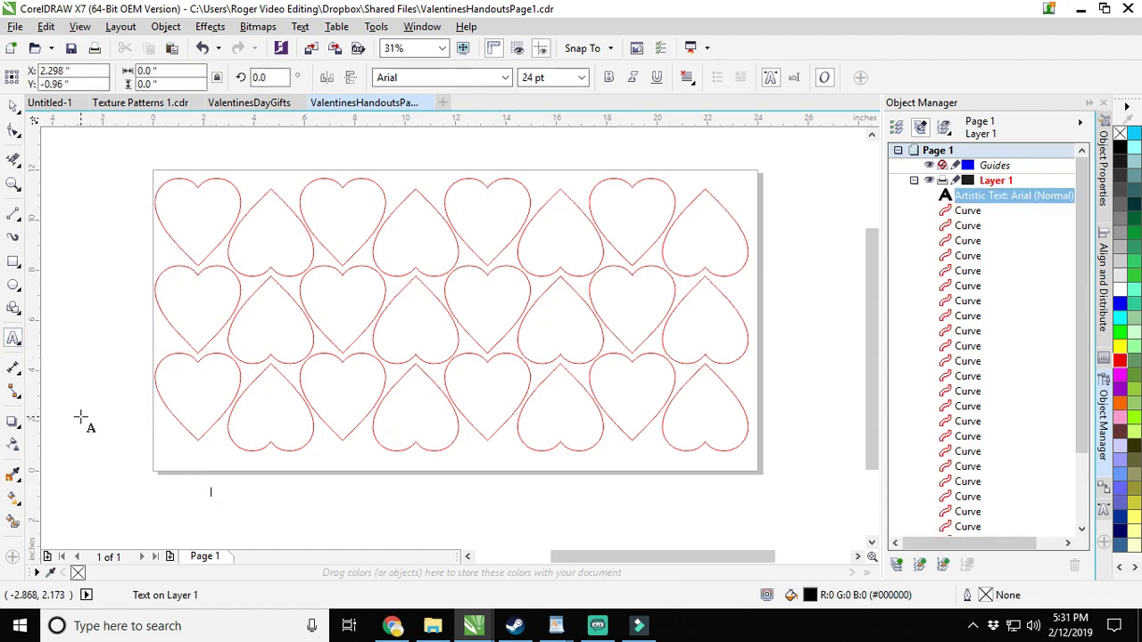
pyautogui.write('Happy Valentines Day')
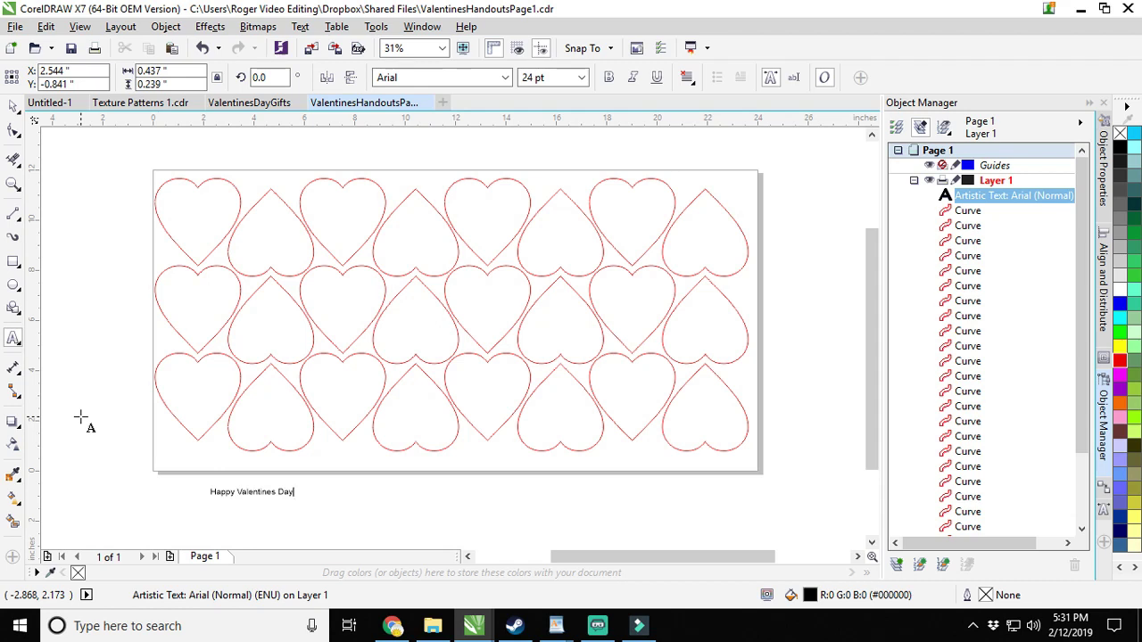
pyautogui.click(252, 489)
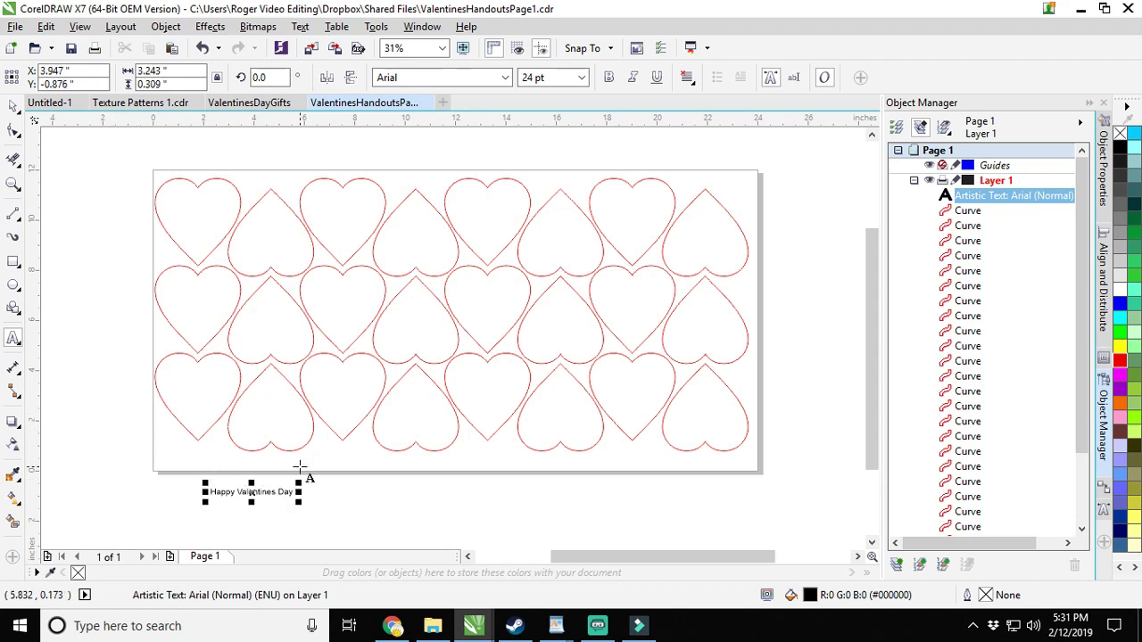
pyautogui.moveTo(264, 482); pyautogui.dragTo(305, 494)
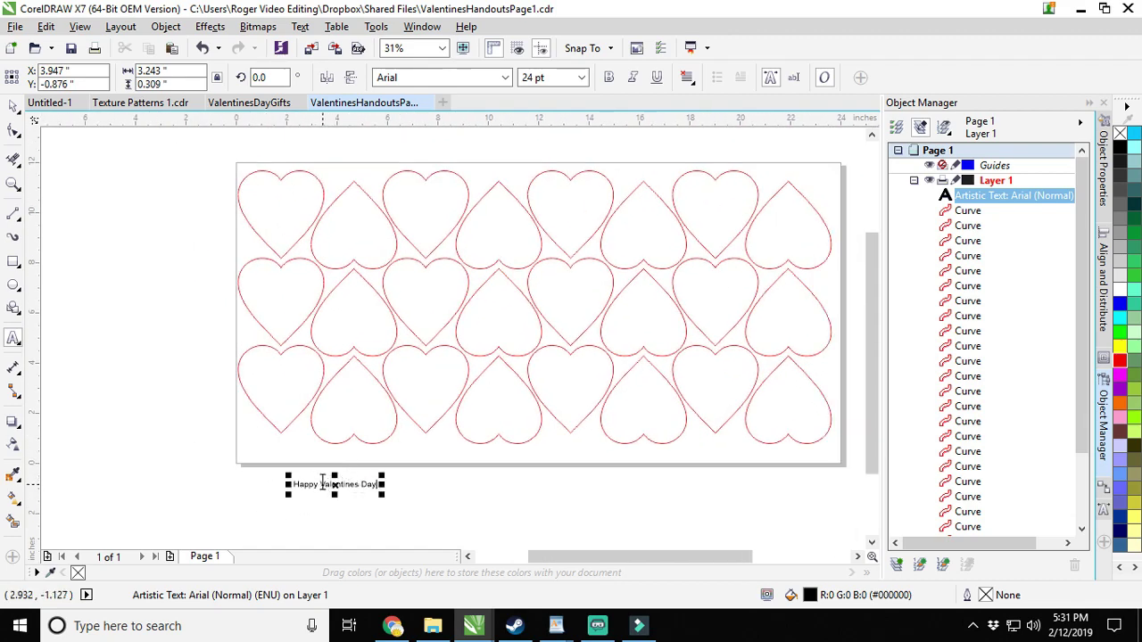
# Break the text into Happy / Valentines / Day lines and centre them.
pyautogui.click(323, 484)
pyautogui.press('Return')
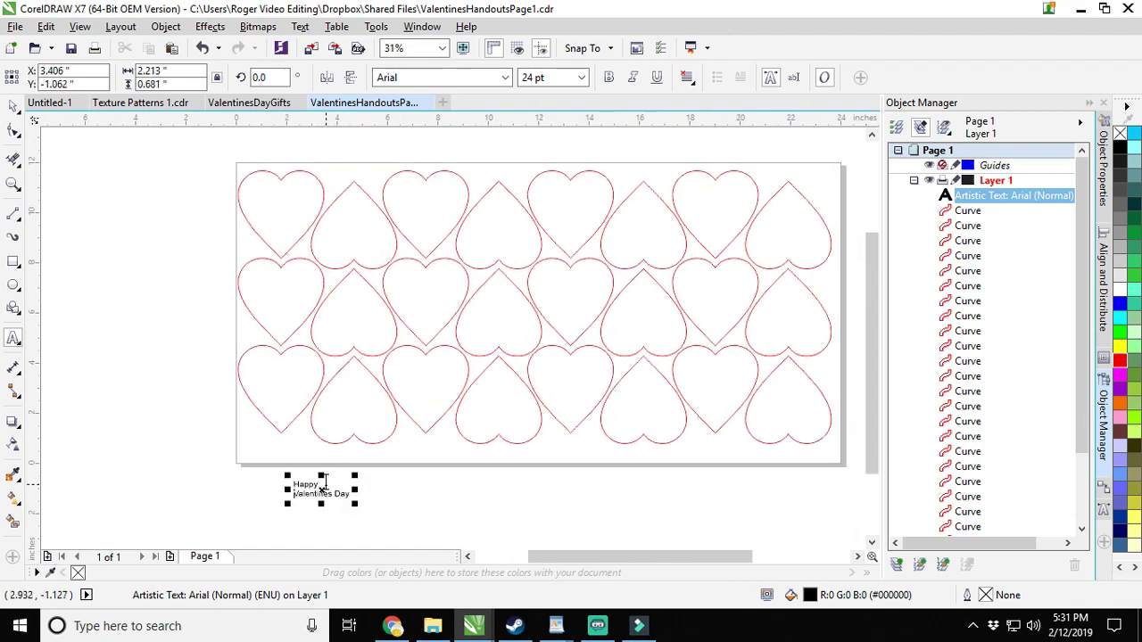
pyautogui.click(335, 494)
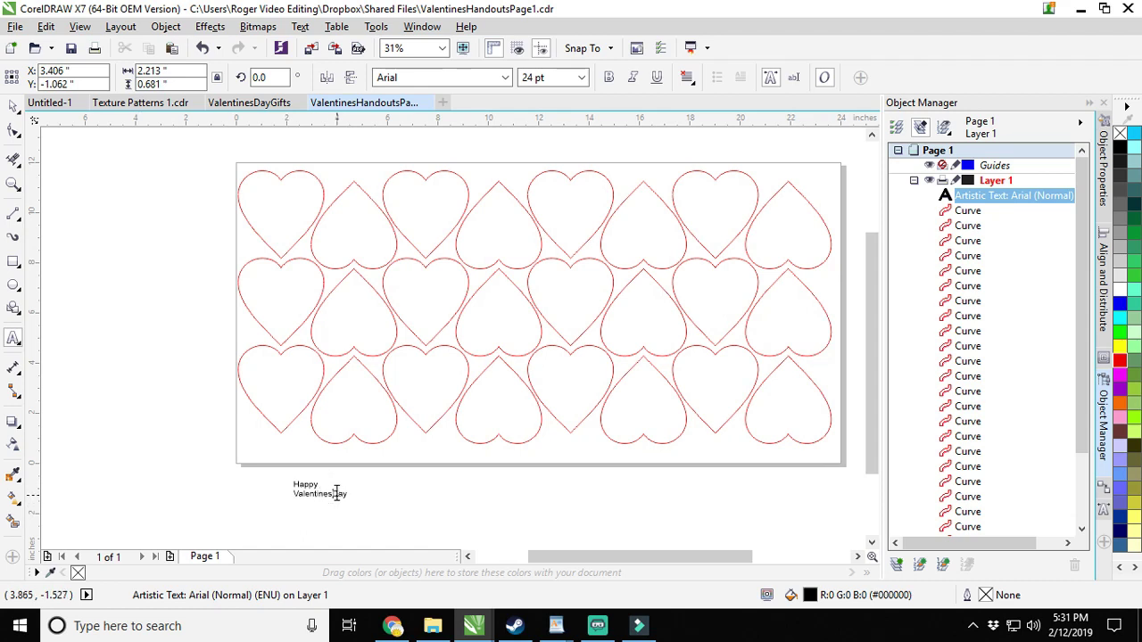
pyautogui.press('Return')
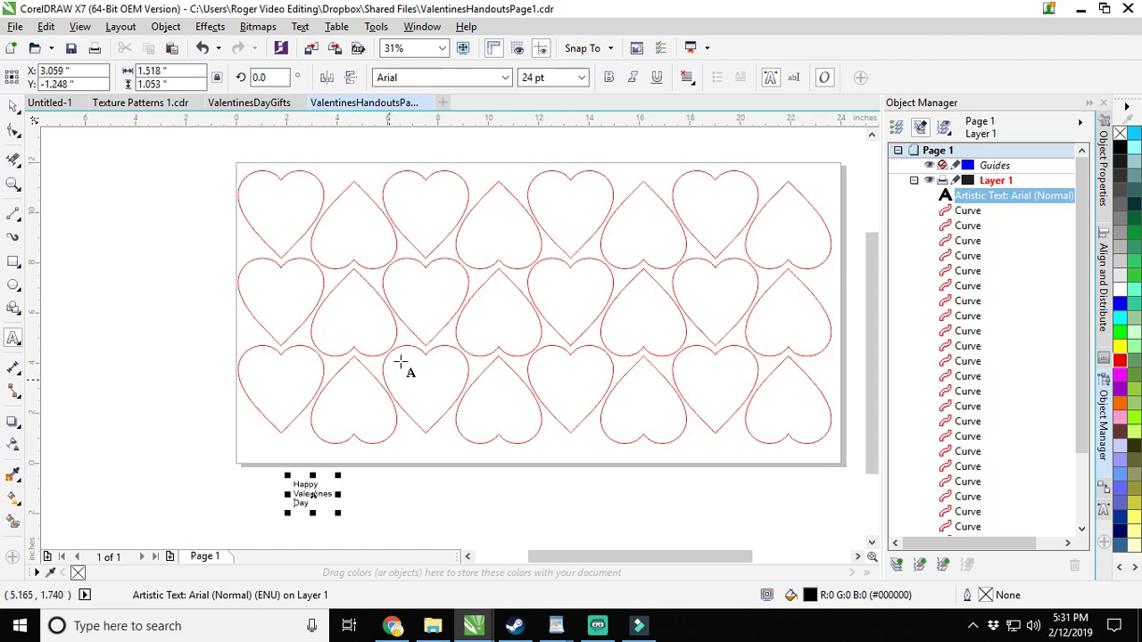
pyautogui.click(695, 85)
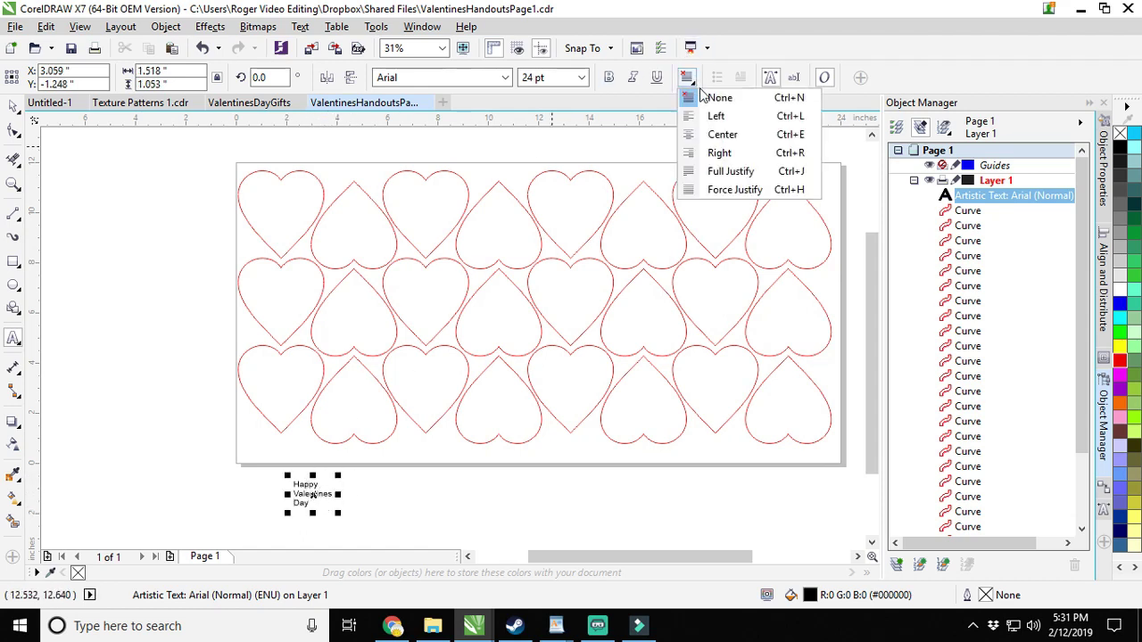
pyautogui.click(714, 136)
pyautogui.click(13, 107)
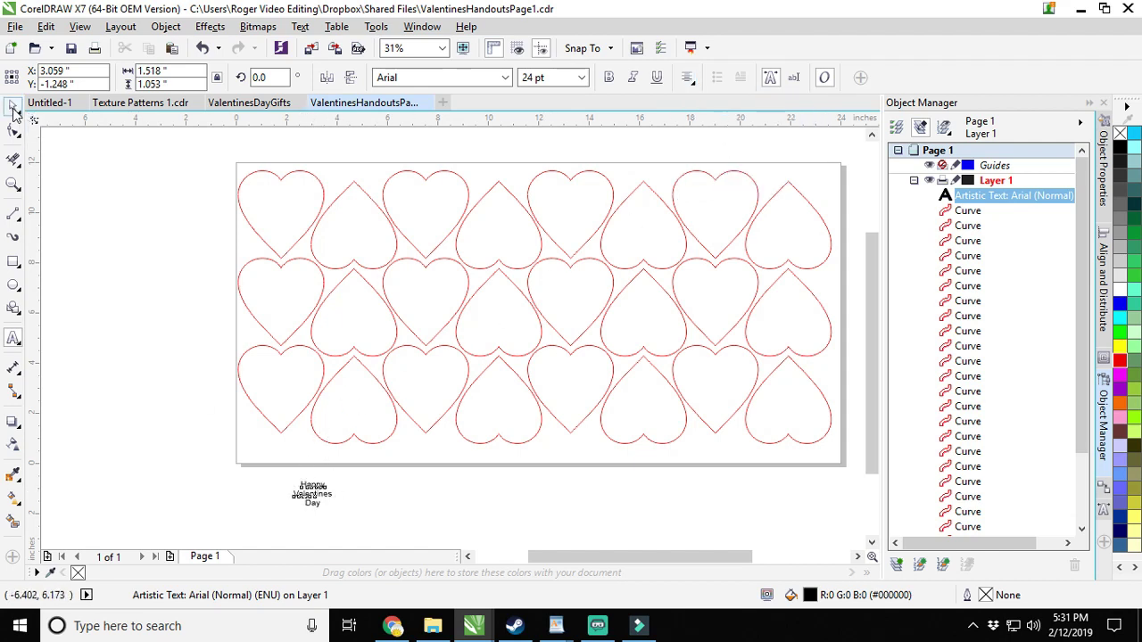
# Bold the text, move it to the top-left heart, and add '2019' at 48 pt on a new line.
pyautogui.click(609, 78)
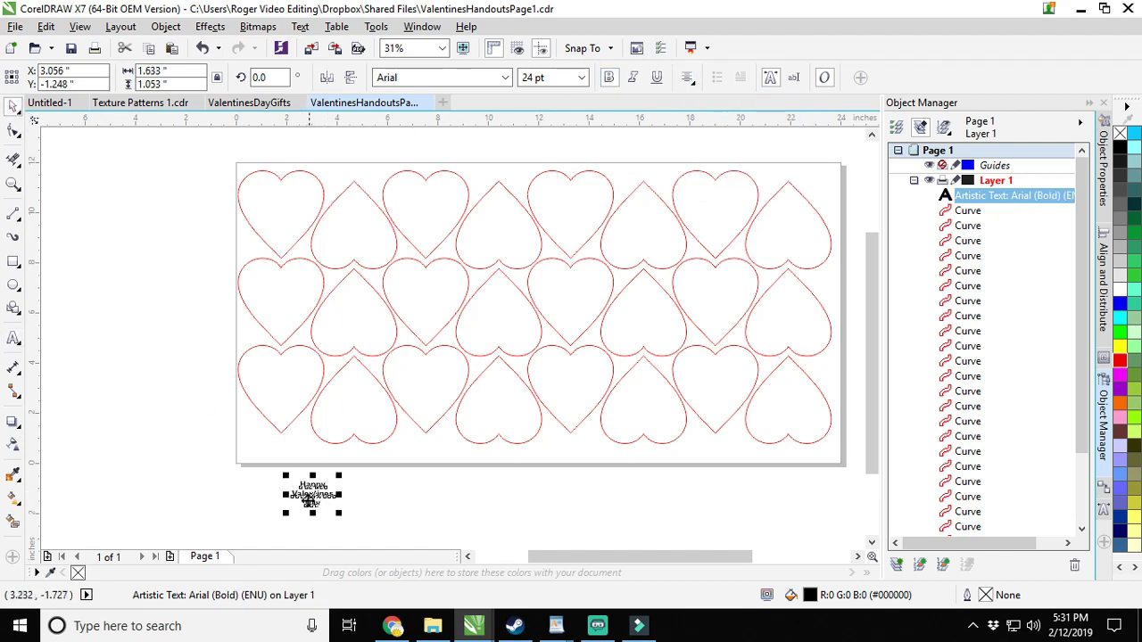
pyautogui.moveTo(311, 492); pyautogui.dragTo(420, 330)
pyautogui.scroll(4, 282, 214)
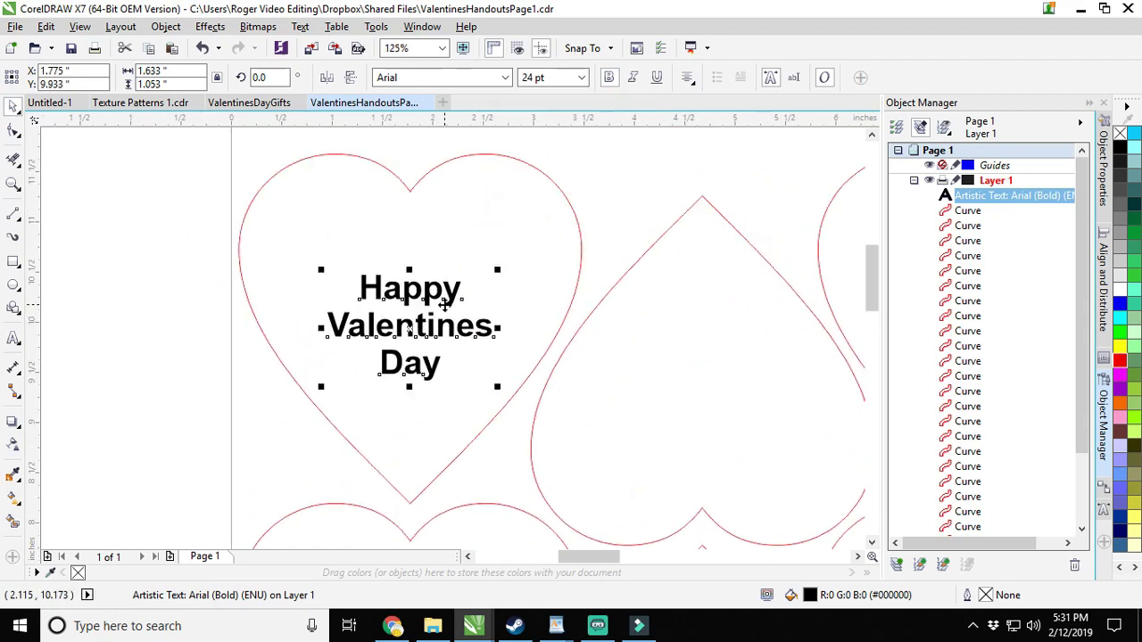
pyautogui.click(12, 340)
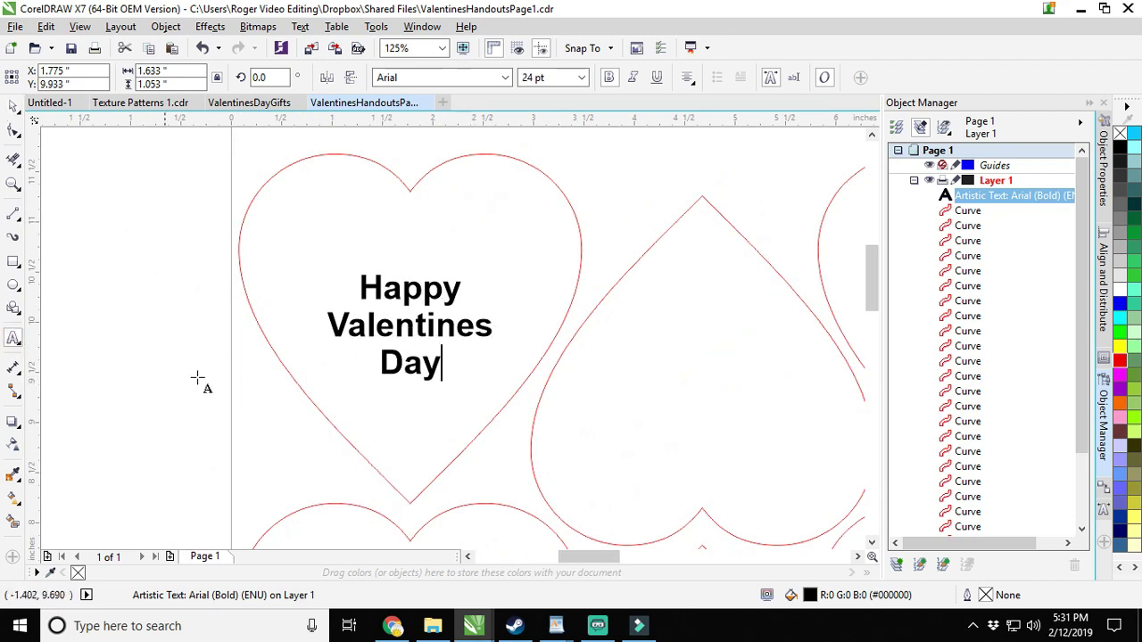
pyautogui.press('Return')
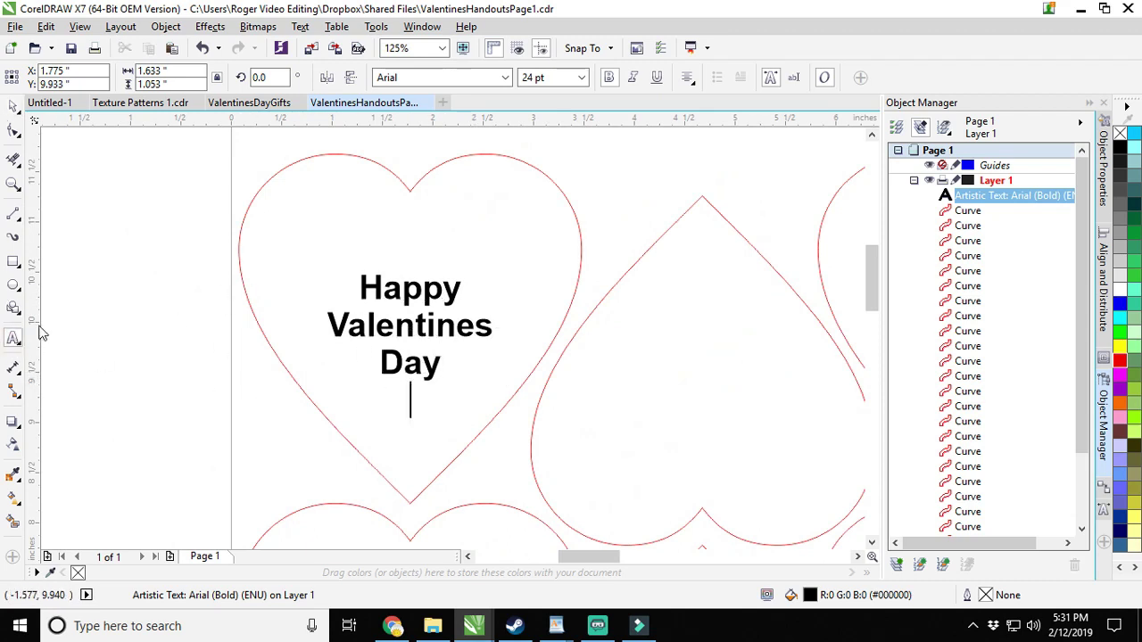
pyautogui.click(581, 78)
pyautogui.click(533, 266)
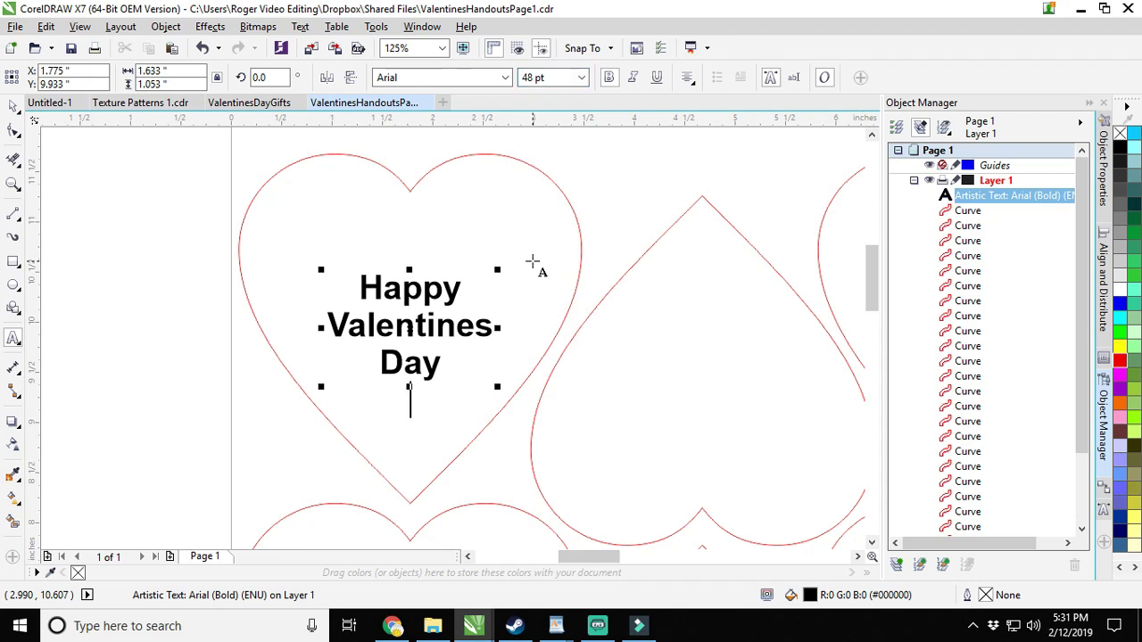
pyautogui.write('2019')
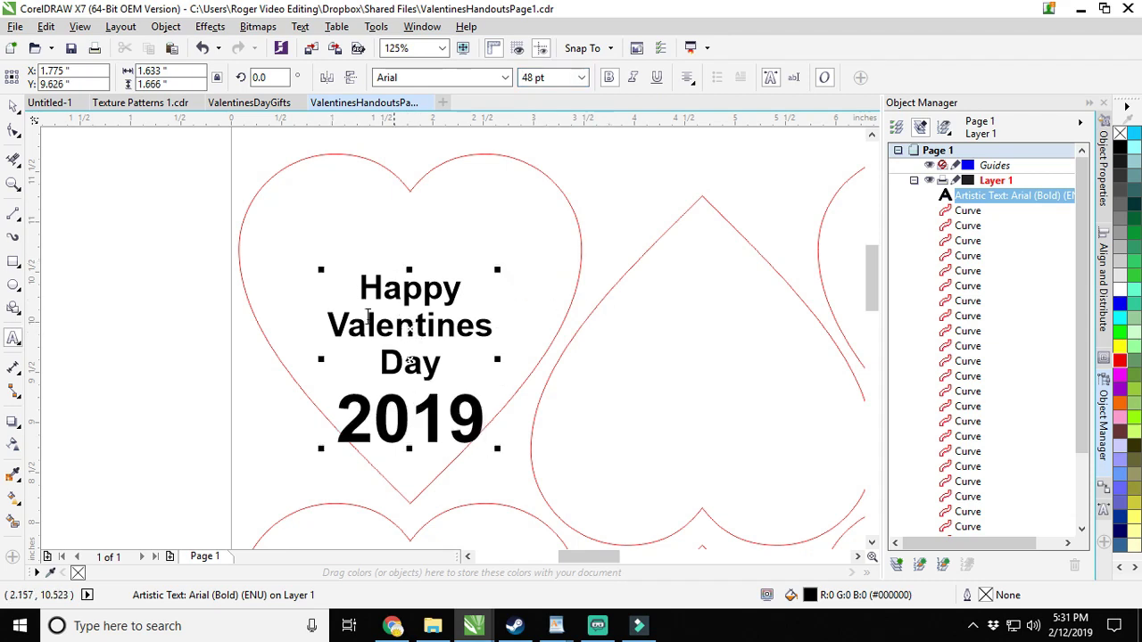
# Set 'Happy Valentines Day' to Dancing Script and move the text block up slightly.
pyautogui.moveTo(450, 362); pyautogui.dragTo(352, 290)
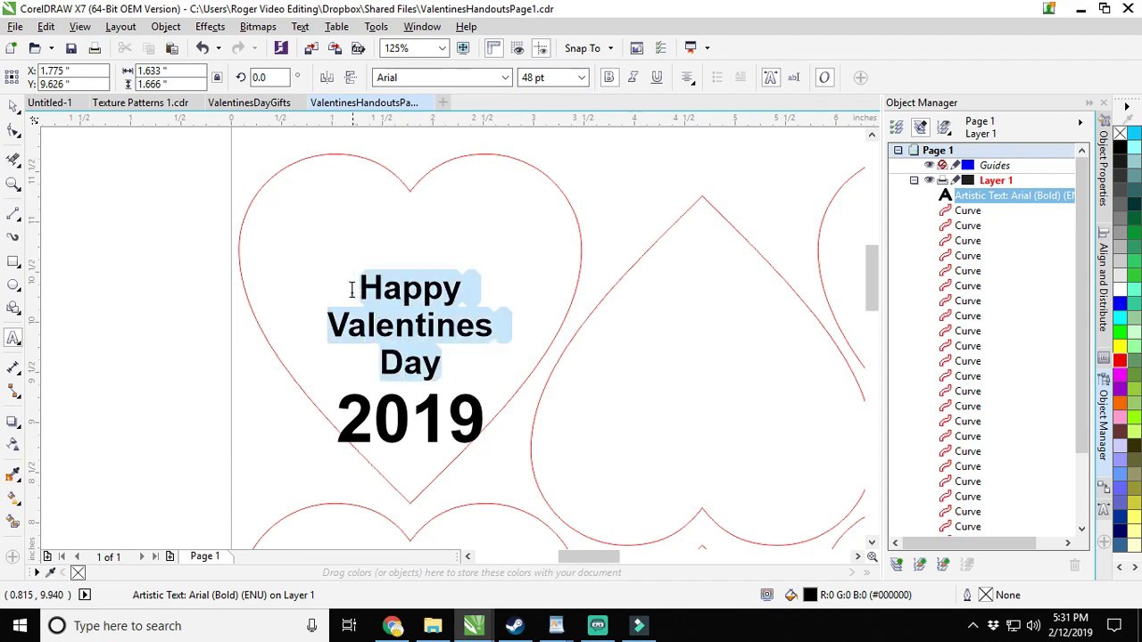
pyautogui.click(505, 78)
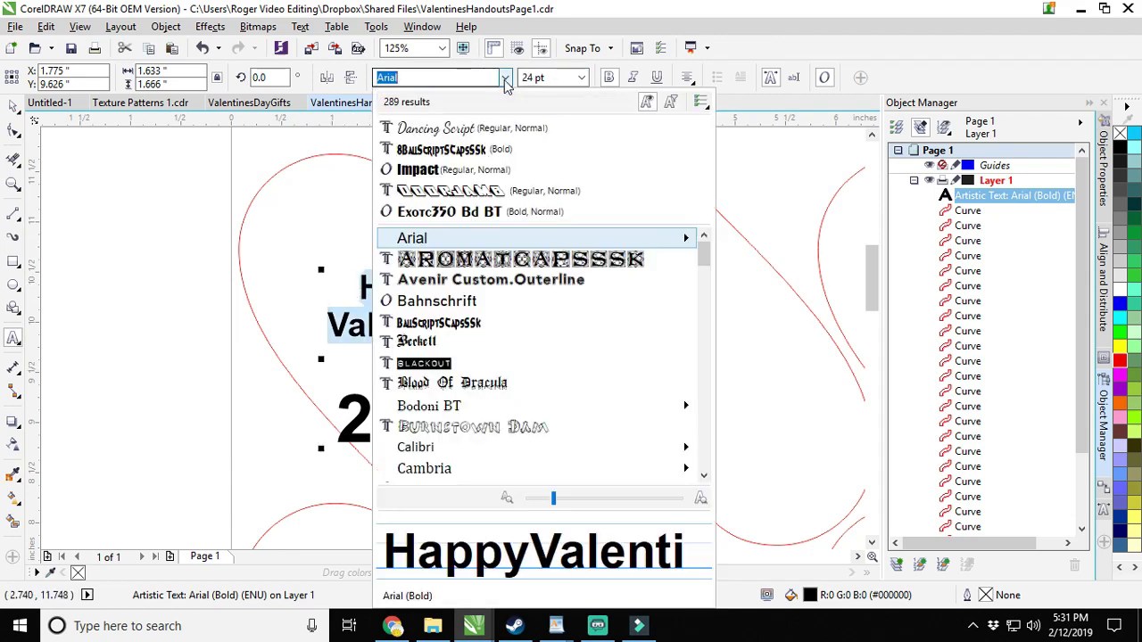
pyautogui.click(469, 130)
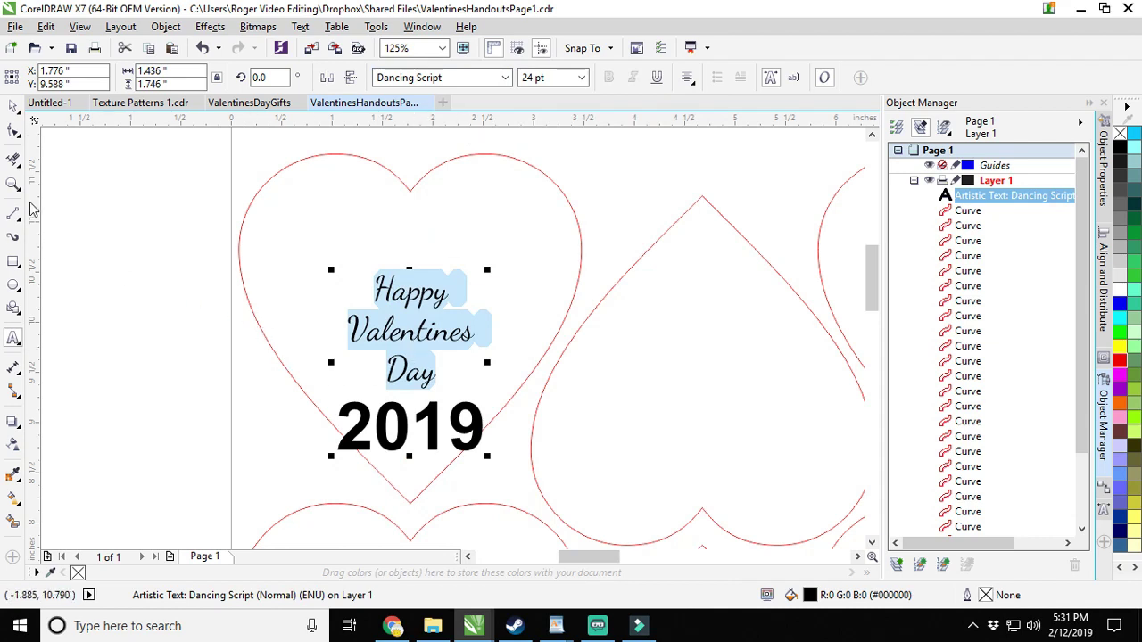
pyautogui.click(14, 106)
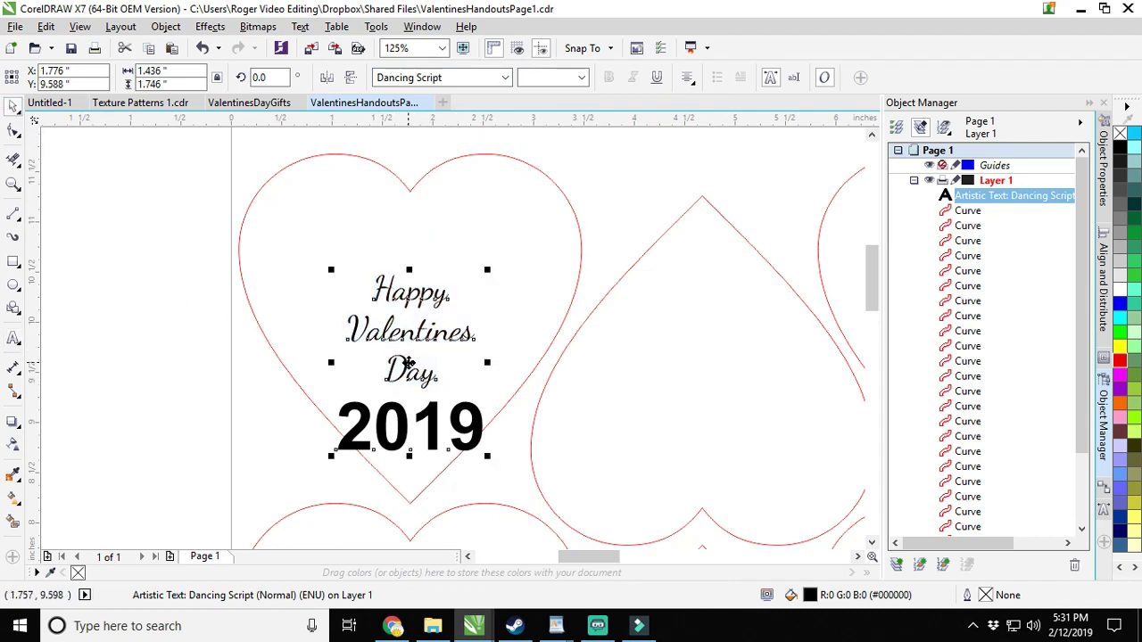
pyautogui.moveTo(407, 363); pyautogui.dragTo(170, 317)
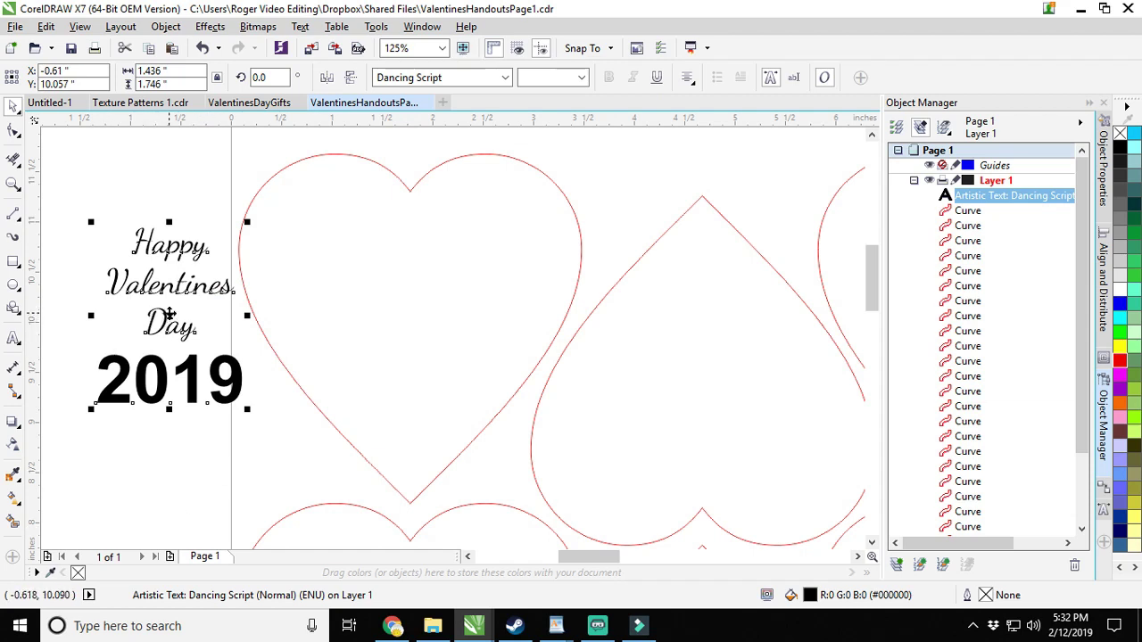
# Snap the 'Happy Valentines Day 2019' text to the top-left heart's centre, then nudge it slightly up.
pyautogui.moveTo(170, 314); pyautogui.dragTo(416, 310)
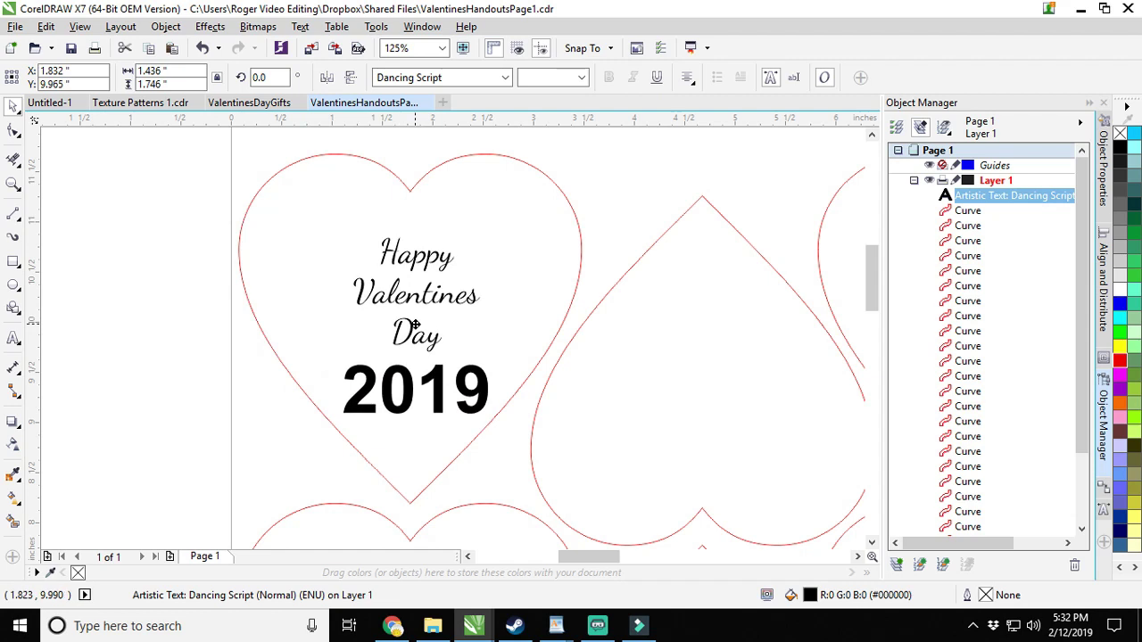
pyautogui.moveTo(415, 326); pyautogui.dragTo(411, 328)
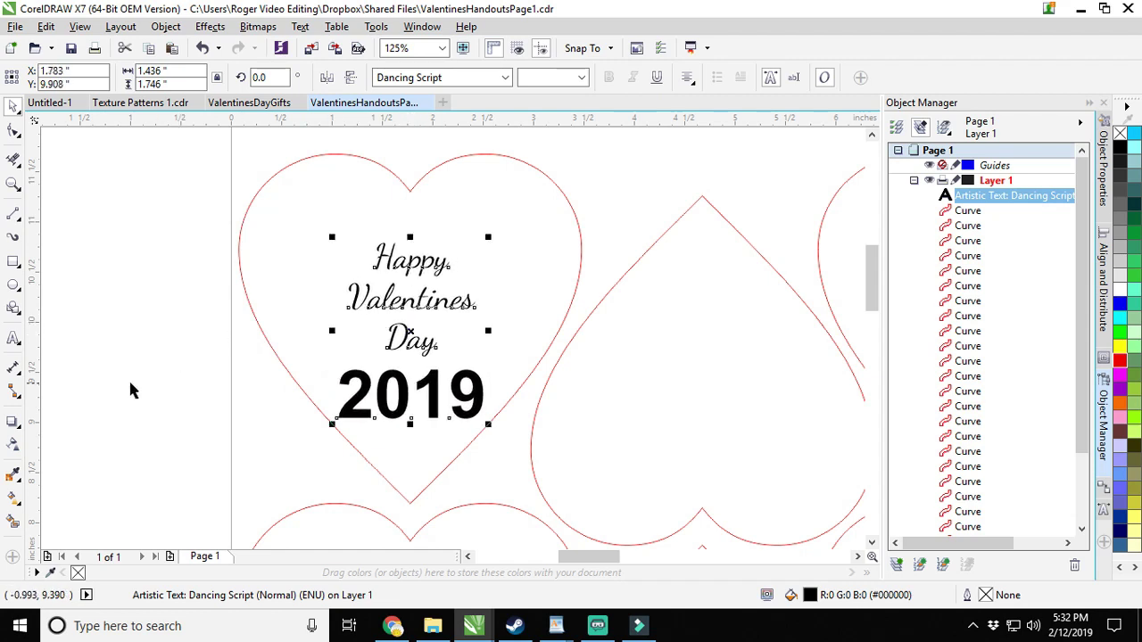
pyautogui.click(150, 412)
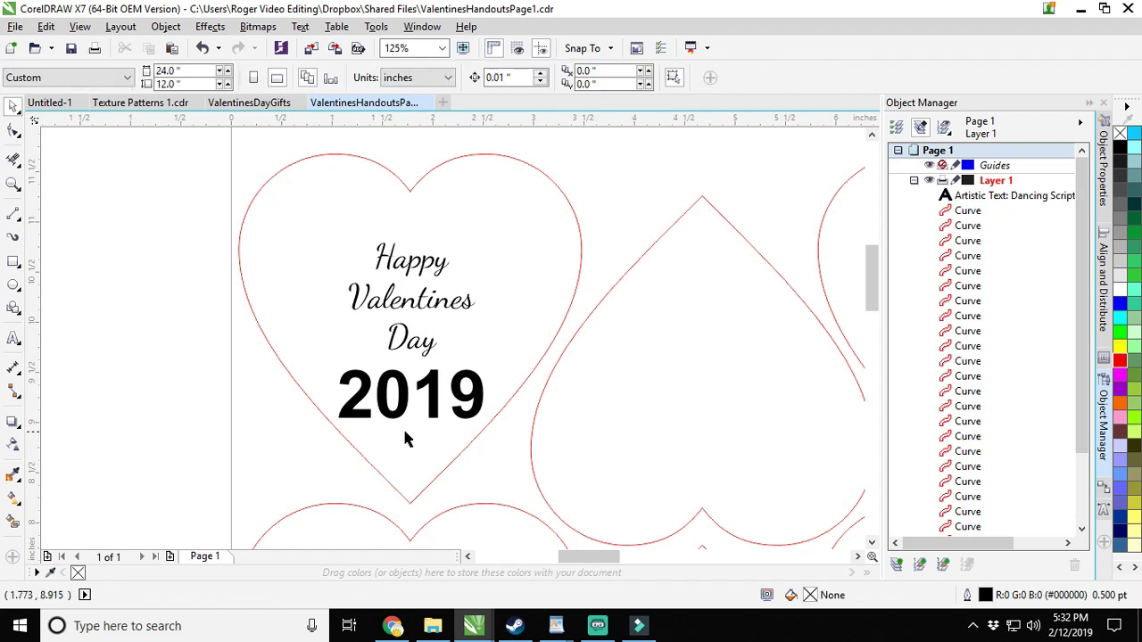
pyautogui.click(413, 302)
pyautogui.click(420, 303)
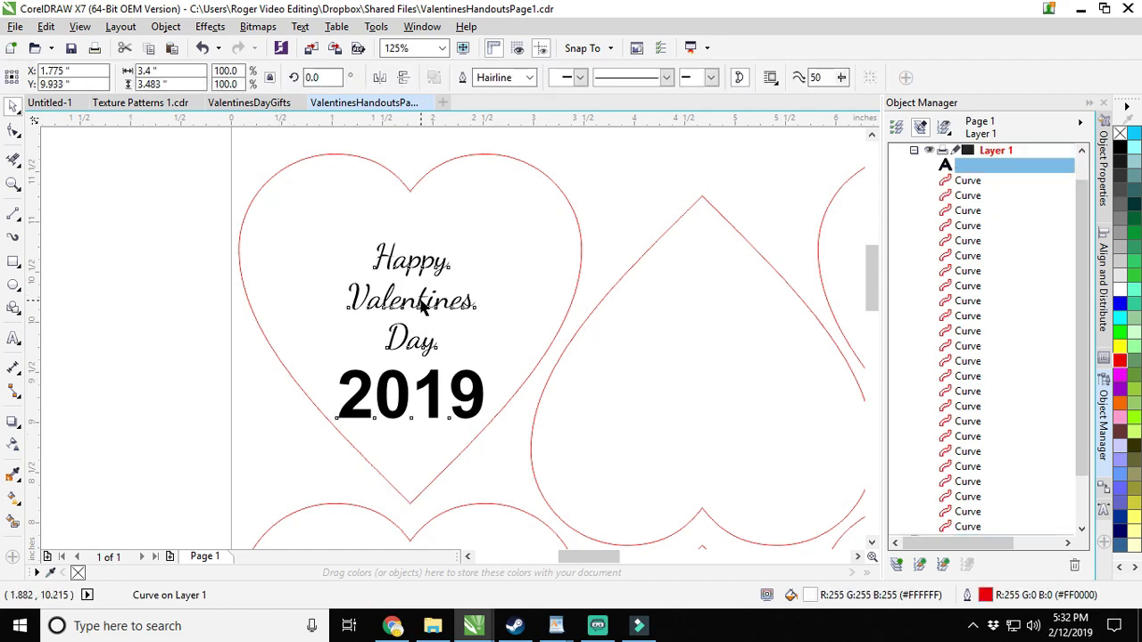
pyautogui.press('Up')
pyautogui.press('Up')
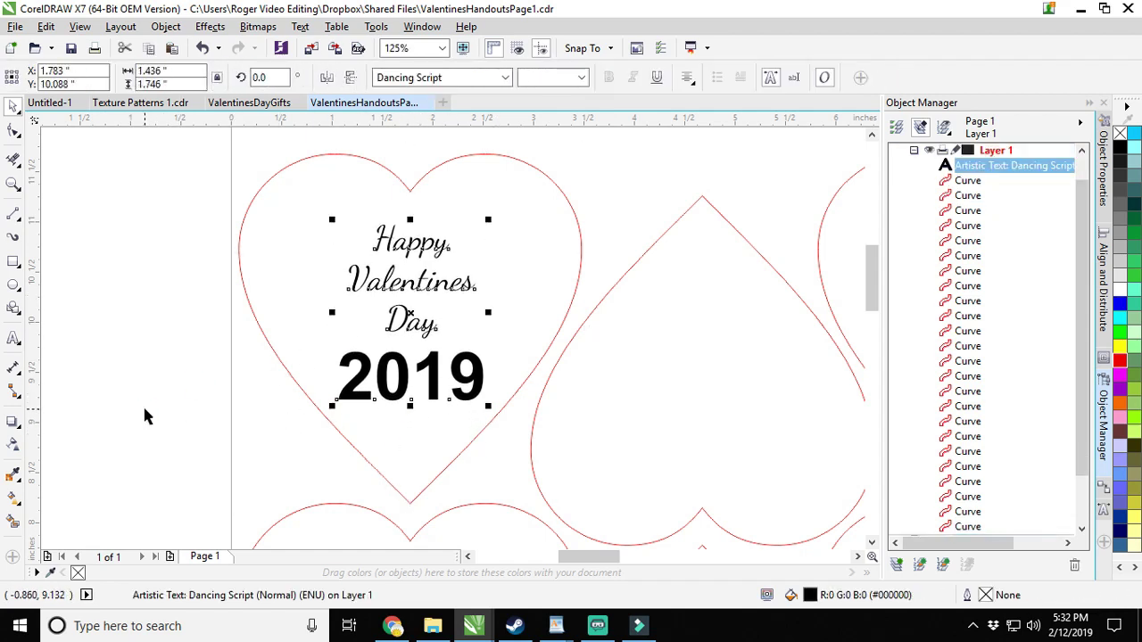
pyautogui.hotkey('ctrl', 'Up')
pyautogui.hotkey('ctrl', 'Up')
pyautogui.hotkey('ctrl', 'Up')
pyautogui.hotkey('ctrl', 'Up')
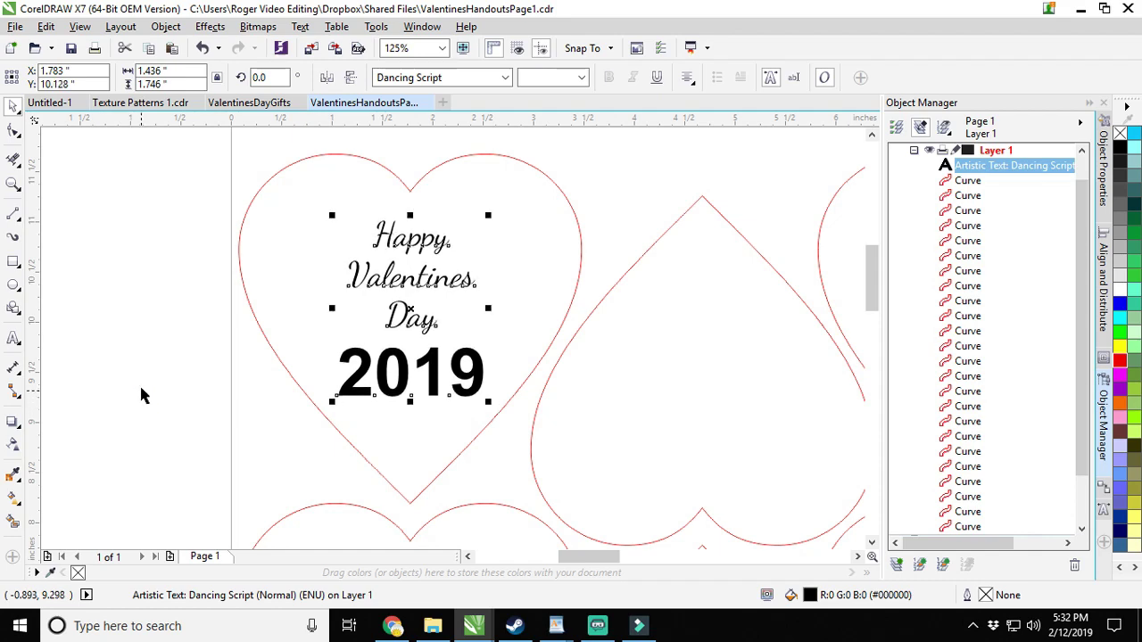
# Paste a copy of the greeting into the second upright heart and set its Y to 10.138.
pyautogui.scroll(-4, 133, 365)
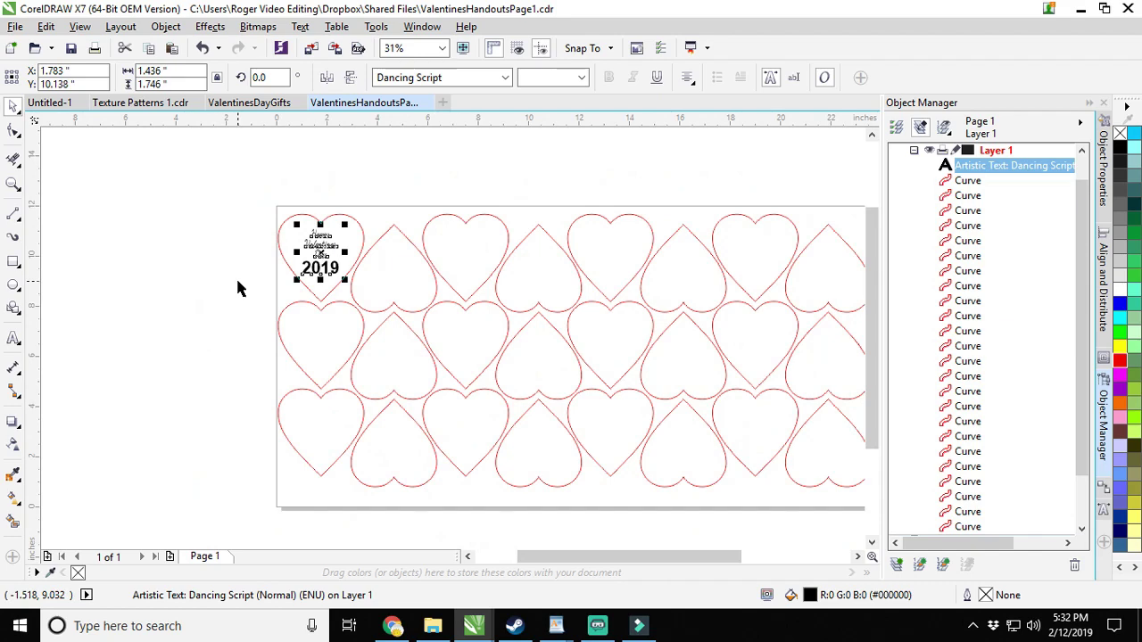
pyautogui.moveTo(238, 282); pyautogui.dragTo(99, 287)
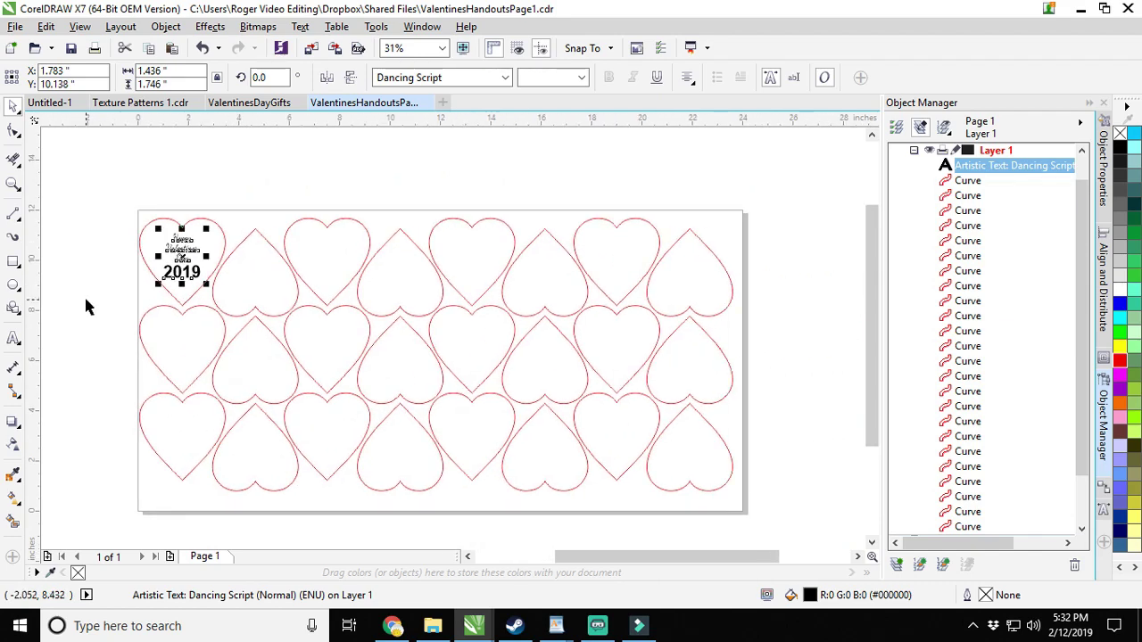
pyautogui.hotkey('ctrl', 'v')
pyautogui.moveTo(182, 247); pyautogui.dragTo(330, 261)
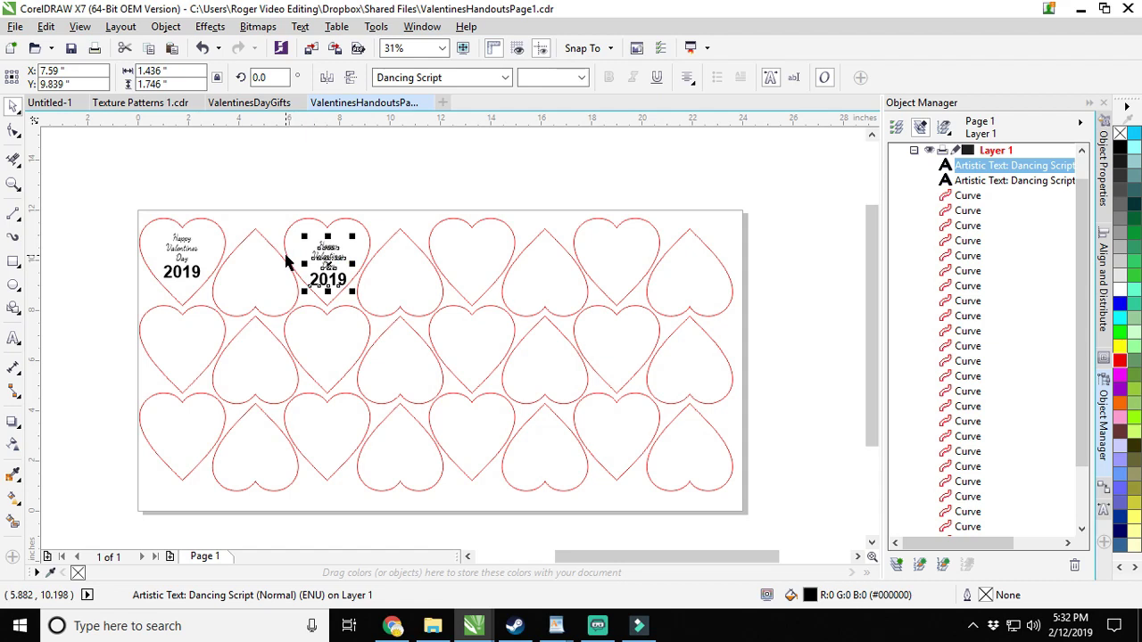
pyautogui.click(181, 255)
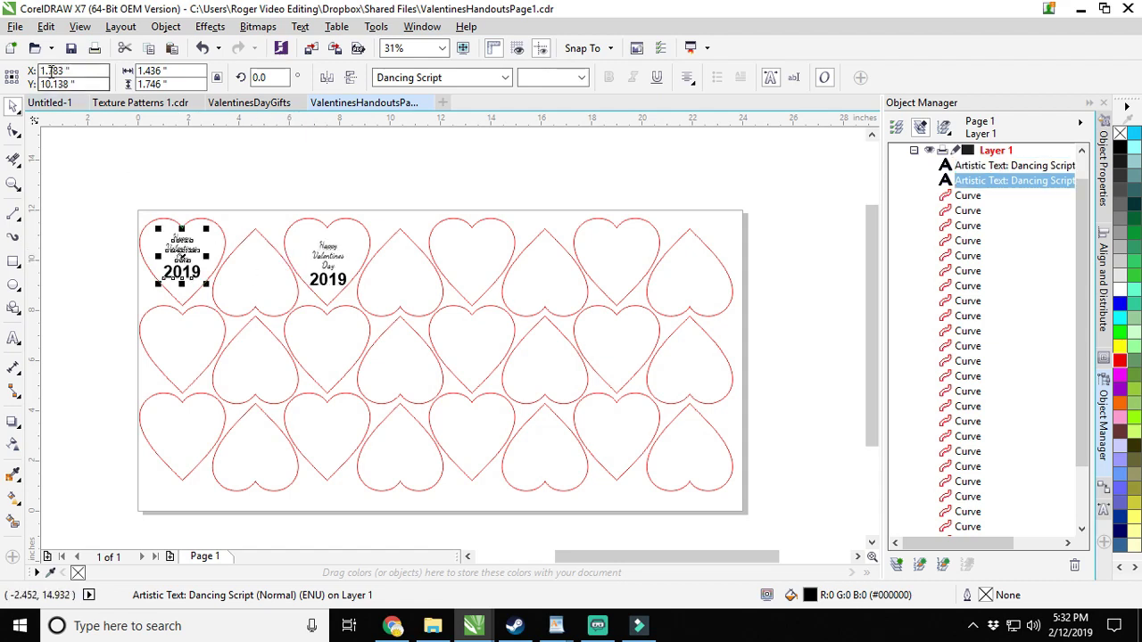
pyautogui.click(326, 263)
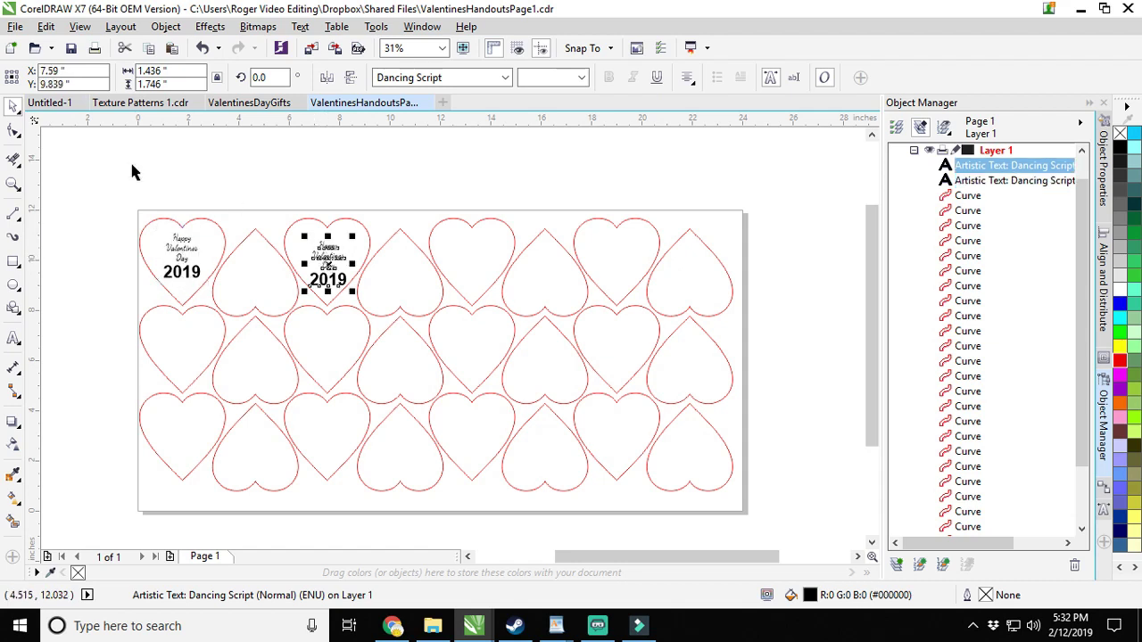
pyautogui.doubleClick(76, 83)
pyautogui.write('1')
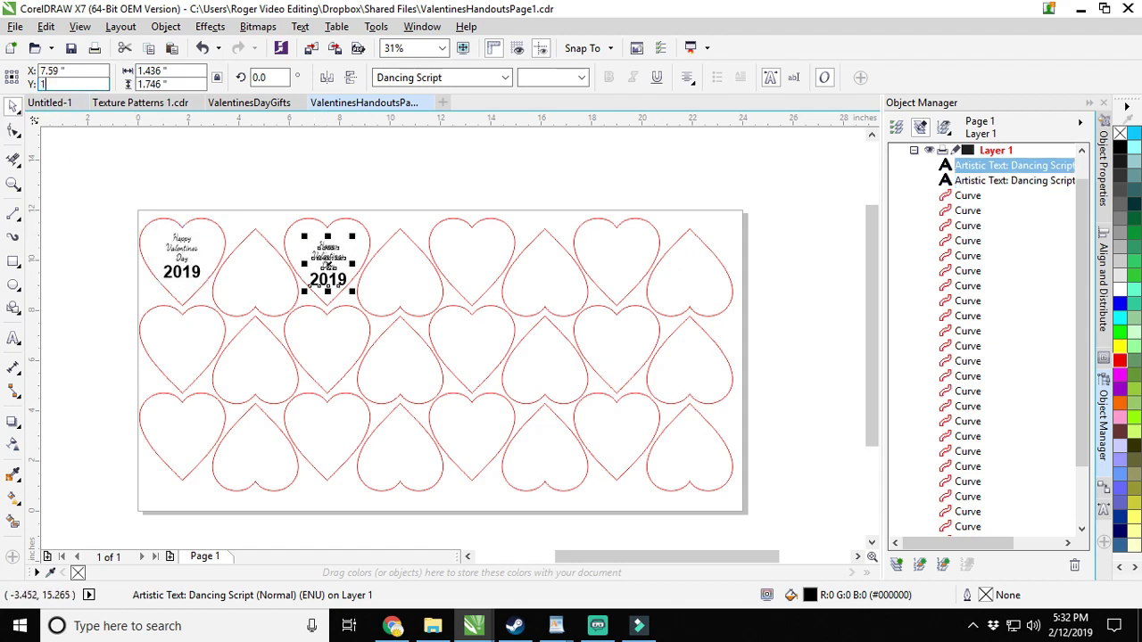
pyautogui.write('0.138')
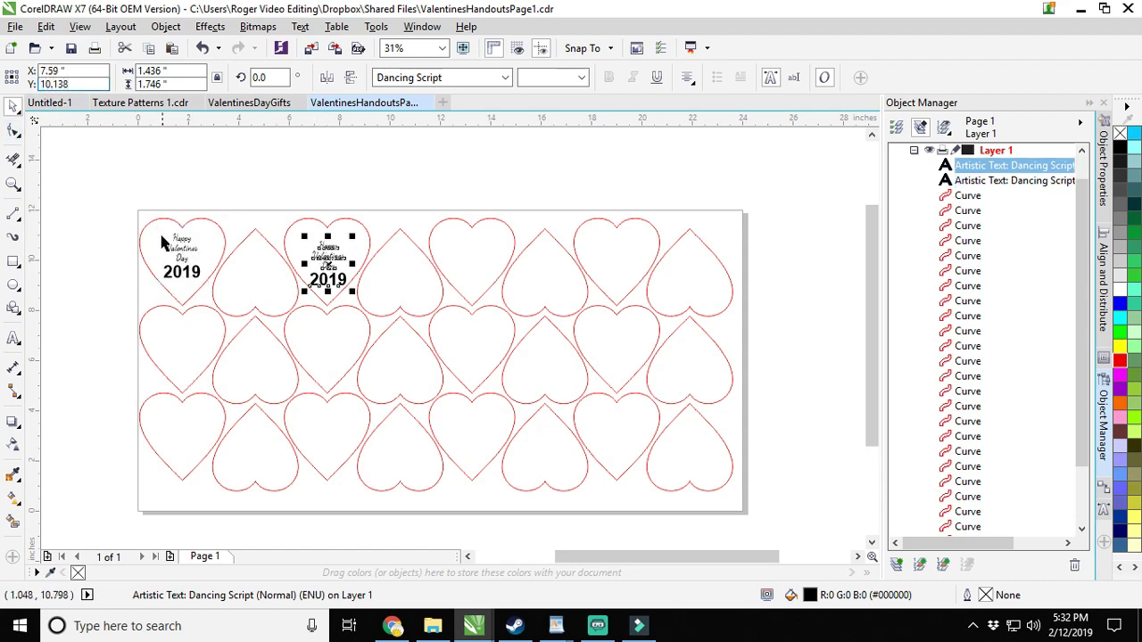
pyautogui.press('Return')
# Add greeting copies to the third and fourth upright hearts at Y 10.138.
pyautogui.hotkey('ctrl', 'v')
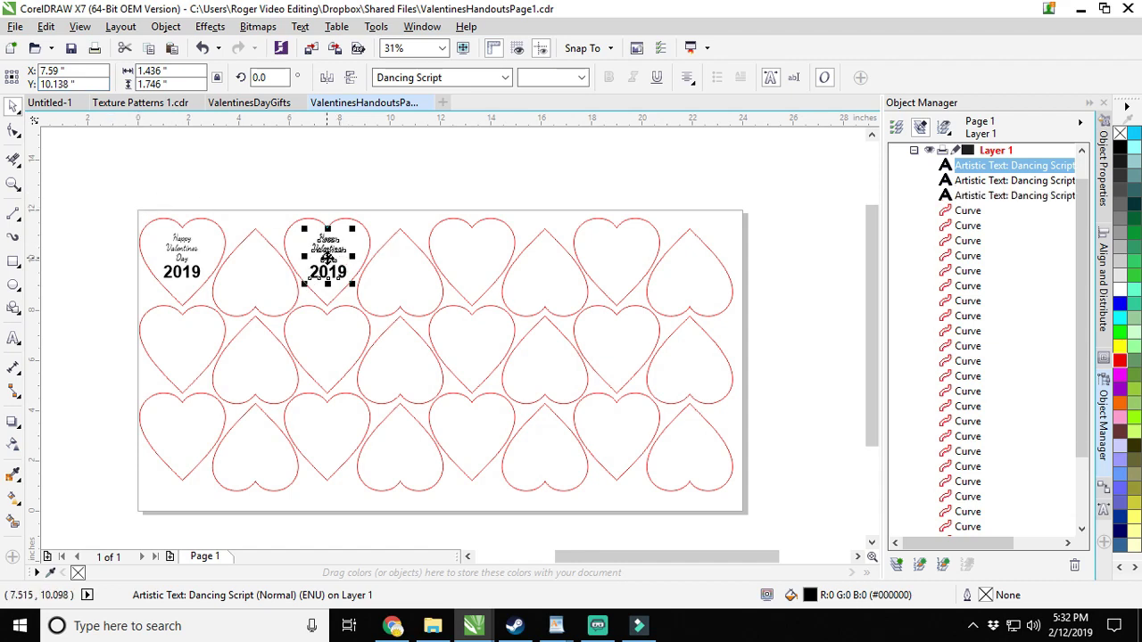
pyautogui.moveTo(336, 258); pyautogui.dragTo(478, 263)
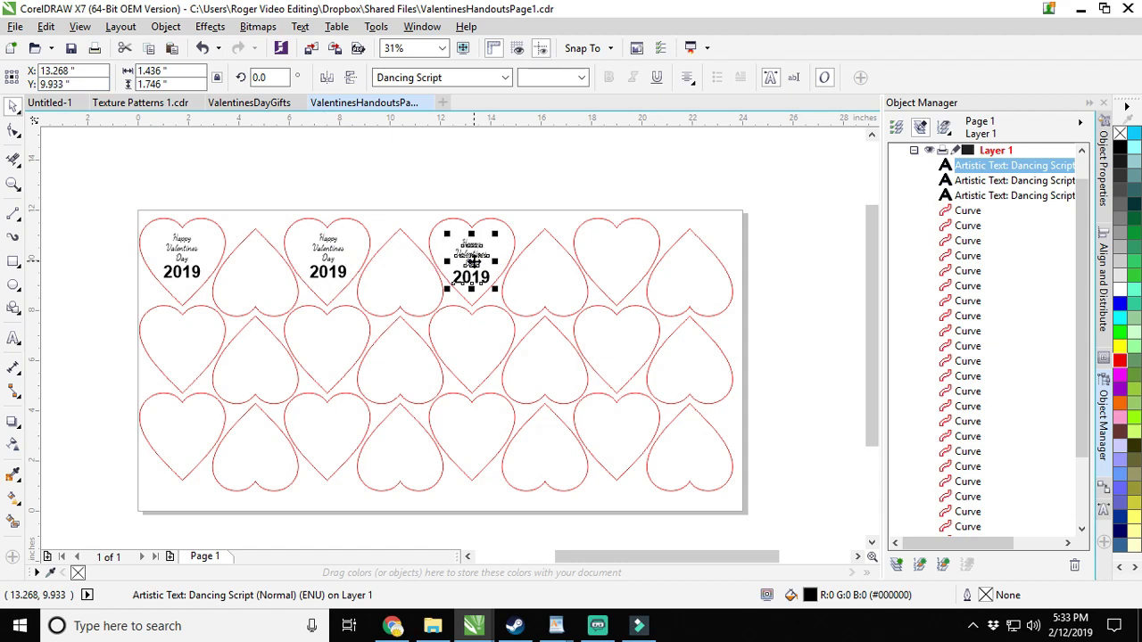
pyautogui.click(72, 84)
pyautogui.write('1')
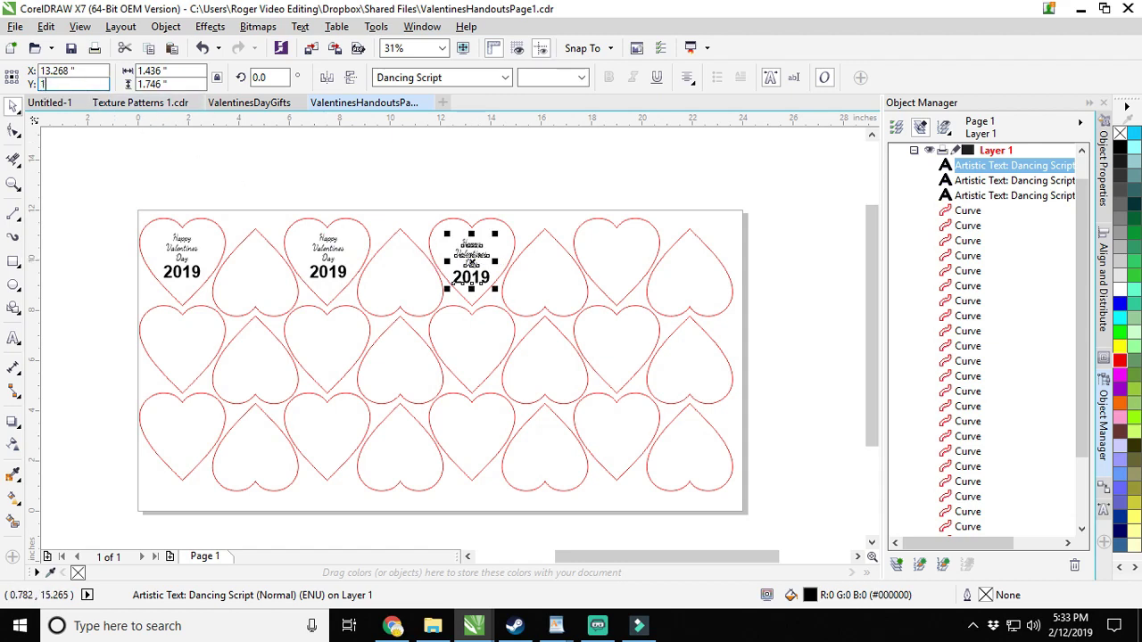
pyautogui.write('0.138')
pyautogui.press('Return')
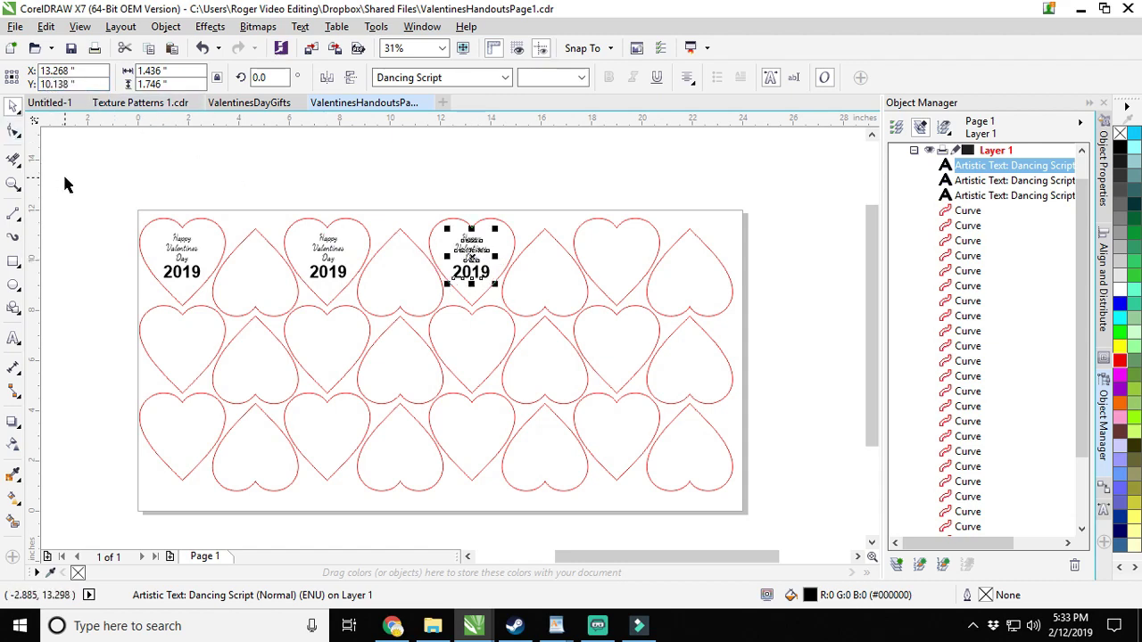
pyautogui.hotkey('ctrl', 'd')
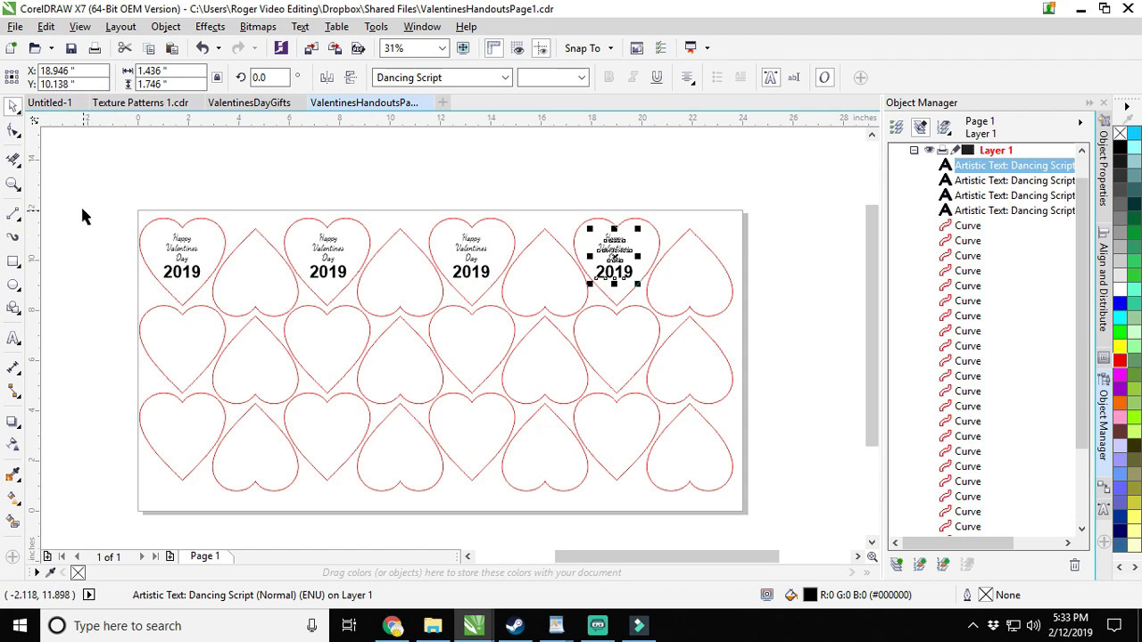
# Duplicate the four top-row greetings, rotate the copies 180°, and move them into the inverted hearts.
pyautogui.moveTo(89, 192); pyautogui.dragTo(660, 288)
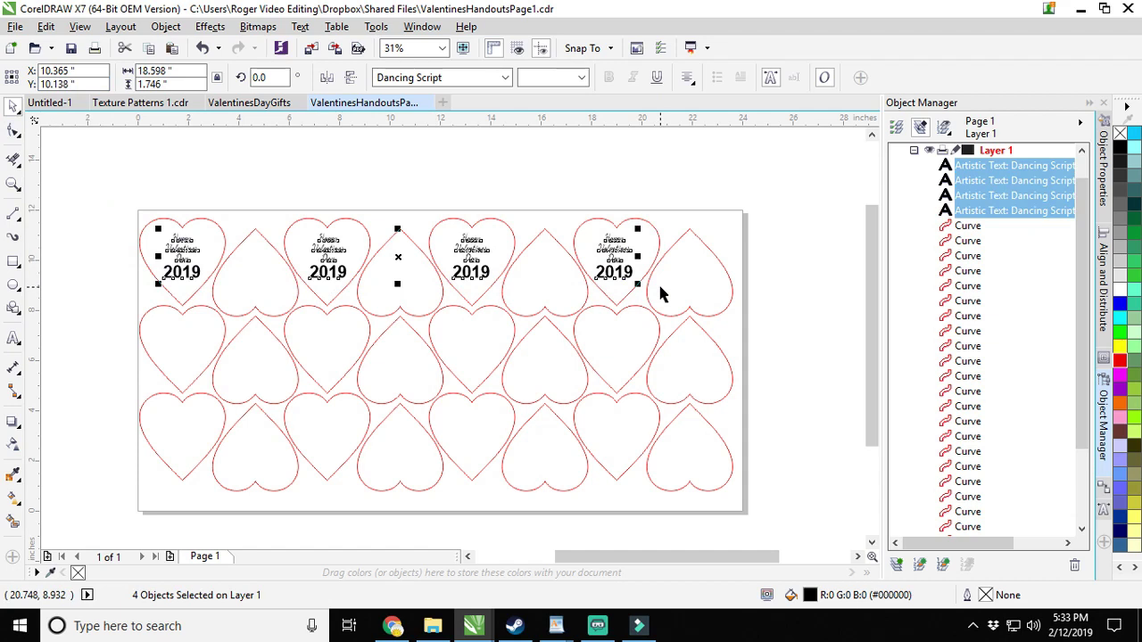
pyautogui.hotkey('ctrl', 'c')
pyautogui.hotkey('ctrl', 'v')
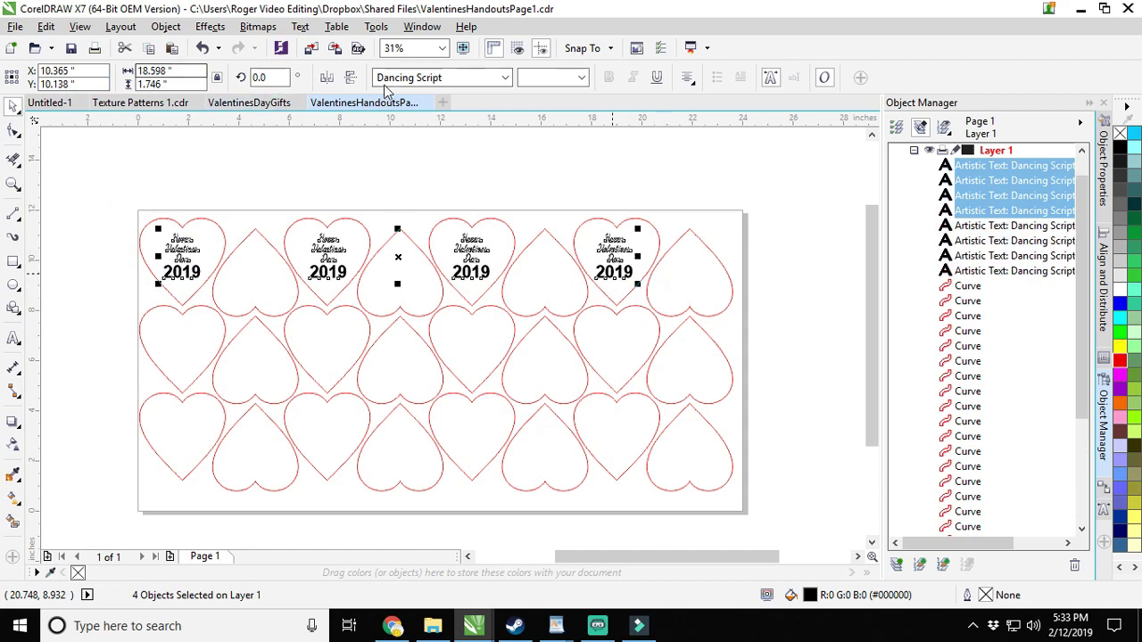
pyautogui.click(268, 77)
pyautogui.write('180')
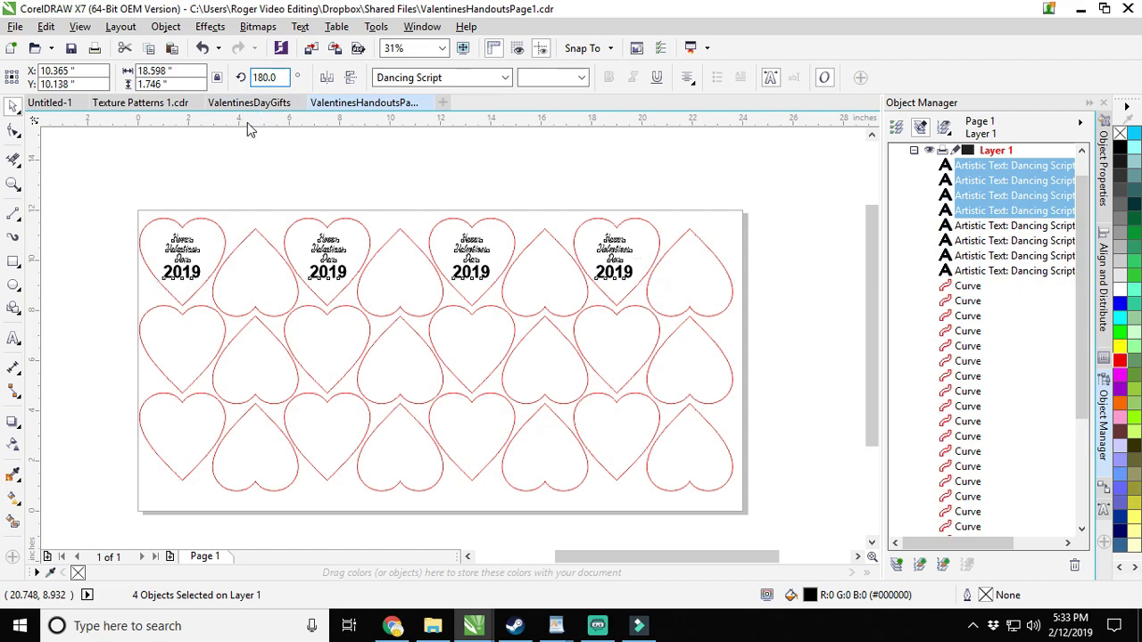
pyautogui.press('Return')
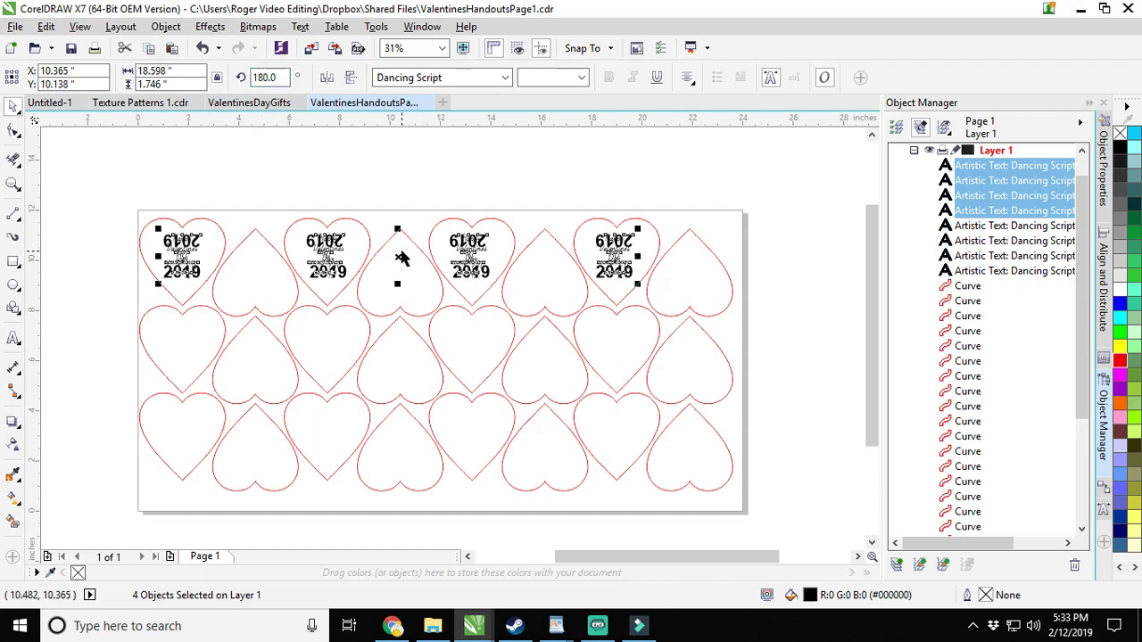
pyautogui.moveTo(398, 257); pyautogui.dragTo(472, 278)
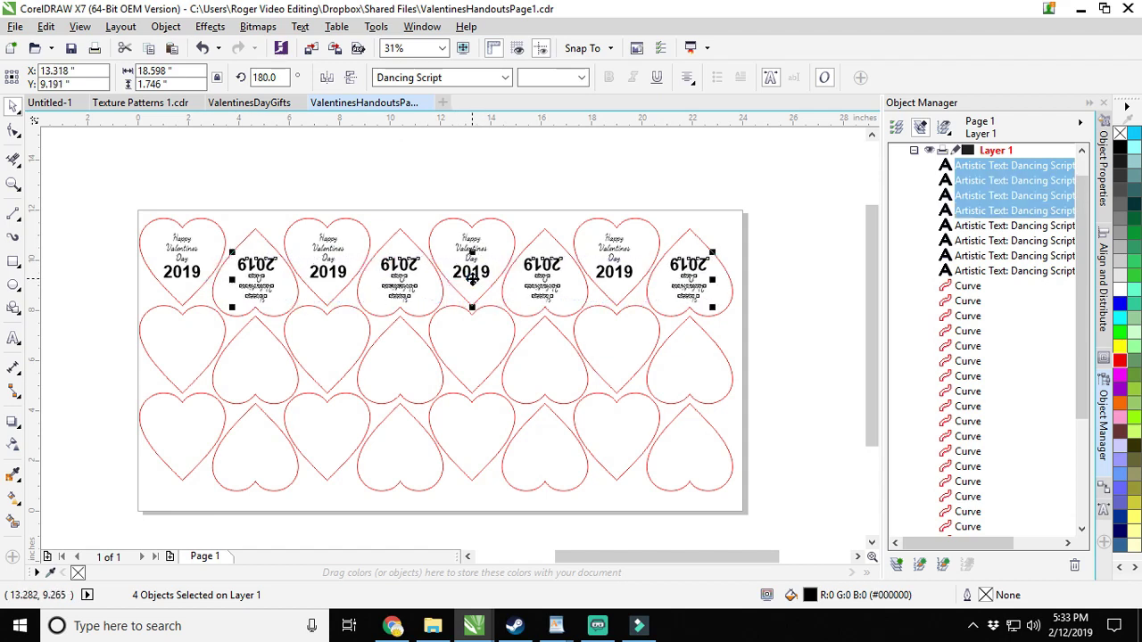
# Fine-tune the upside-down greetings' position, nudging them slightly right to centre them.
pyautogui.scroll(2, 253, 278)
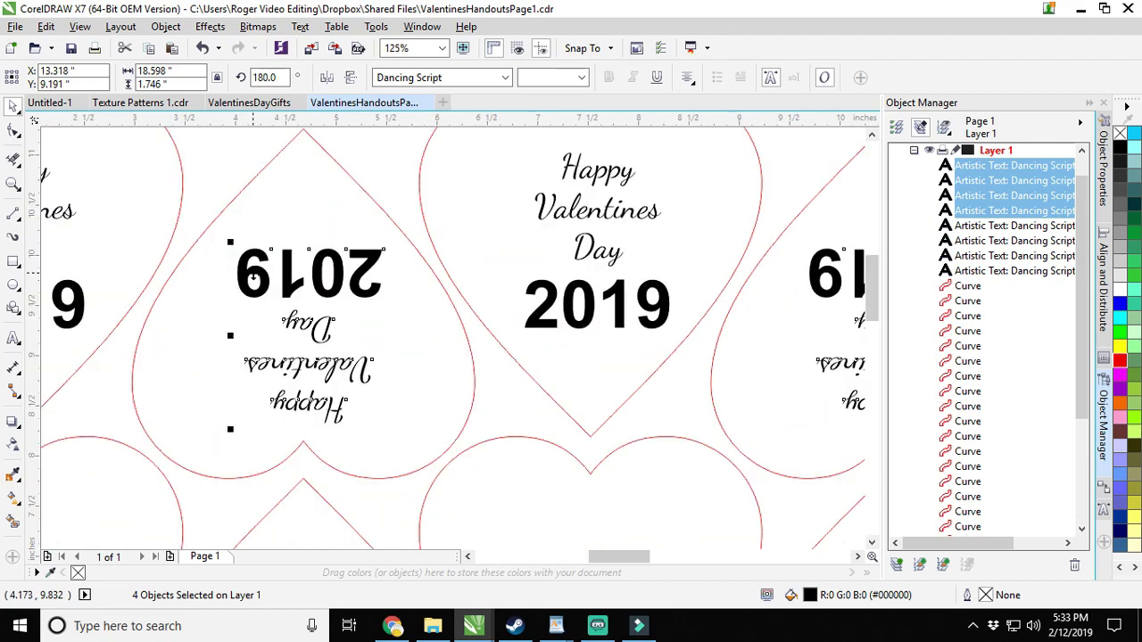
pyautogui.moveTo(254, 278); pyautogui.dragTo(263, 297)
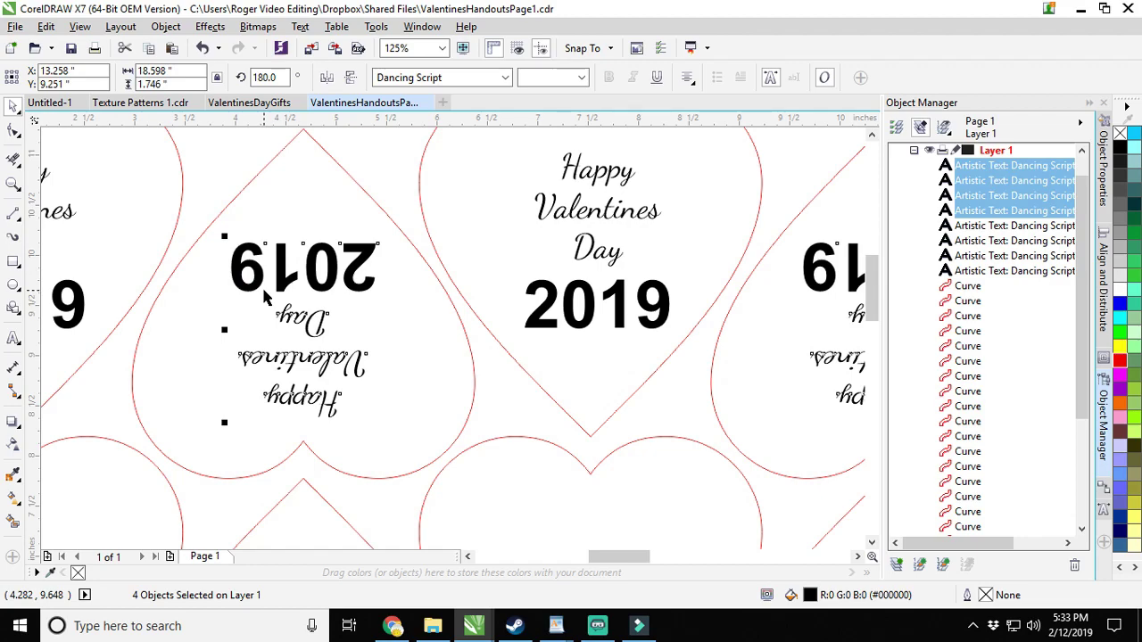
pyautogui.scroll(-1, 435, 296)
pyautogui.hscroll(2, 464, 268)
pyautogui.hscroll(5, 463, 268)
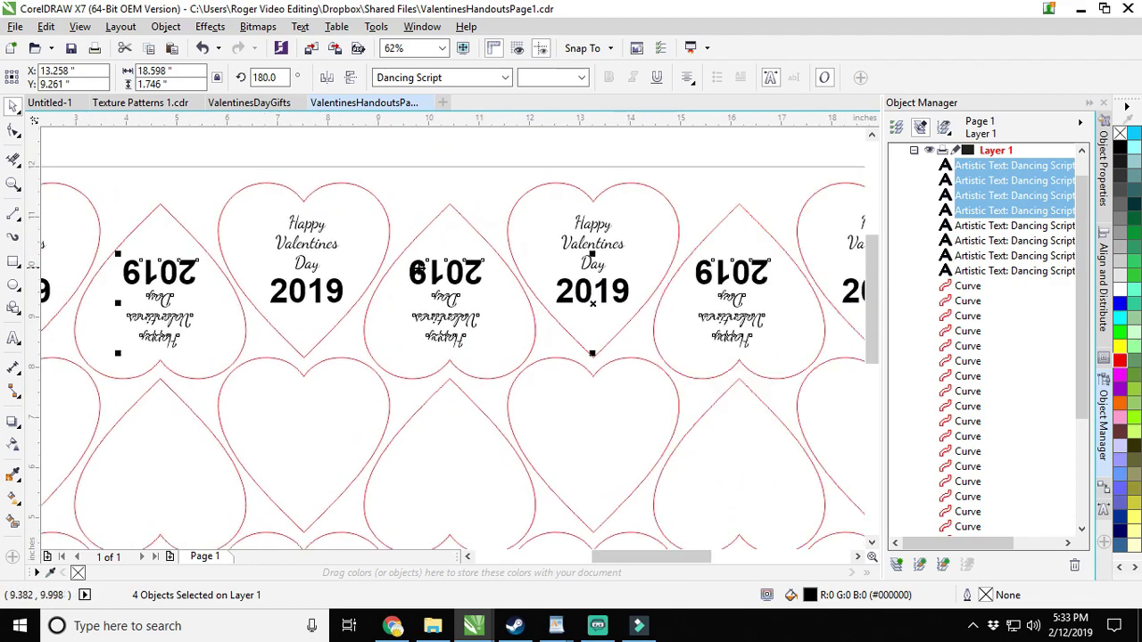
pyautogui.hscroll(2, 568, 288)
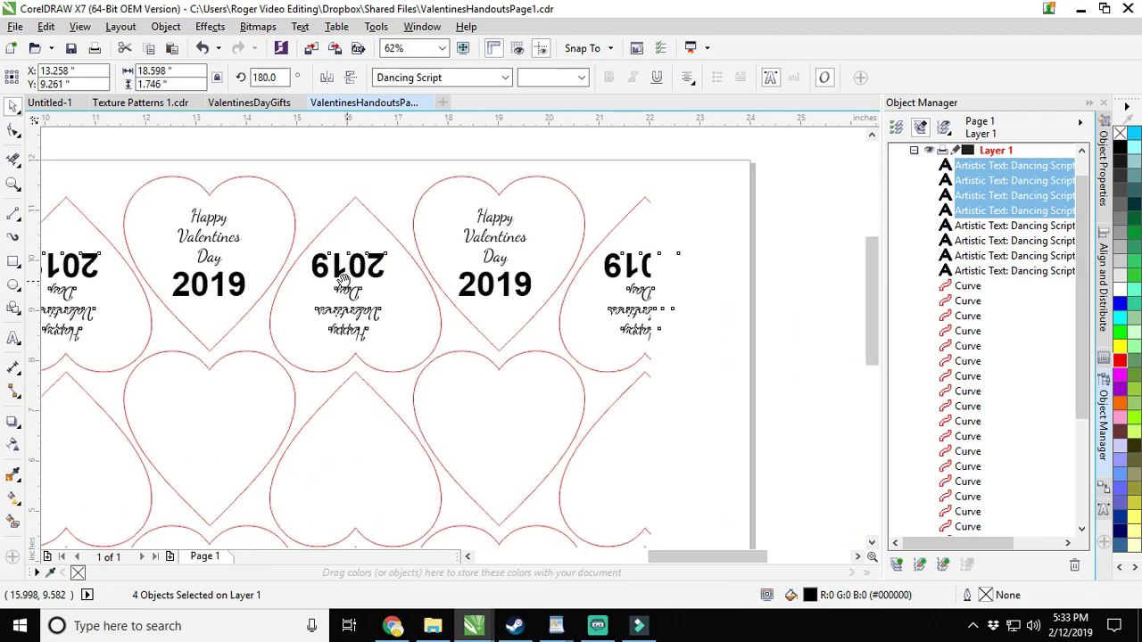
pyautogui.scroll(1, 581, 288)
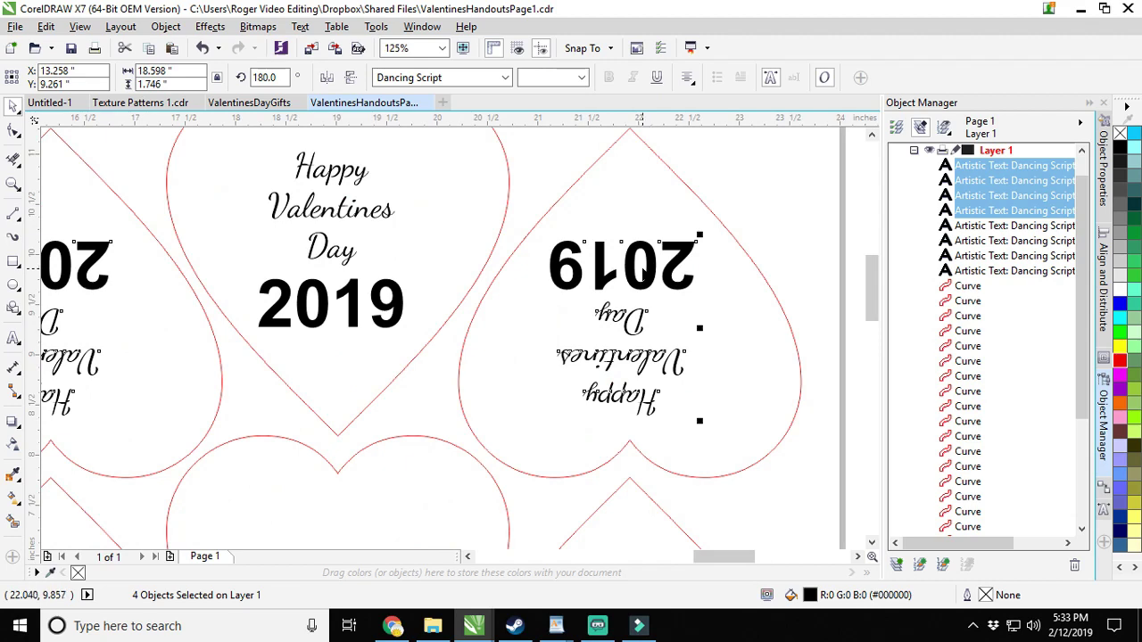
pyautogui.press('Right')
pyautogui.press('Right')
pyautogui.scroll(-2, 645, 275)
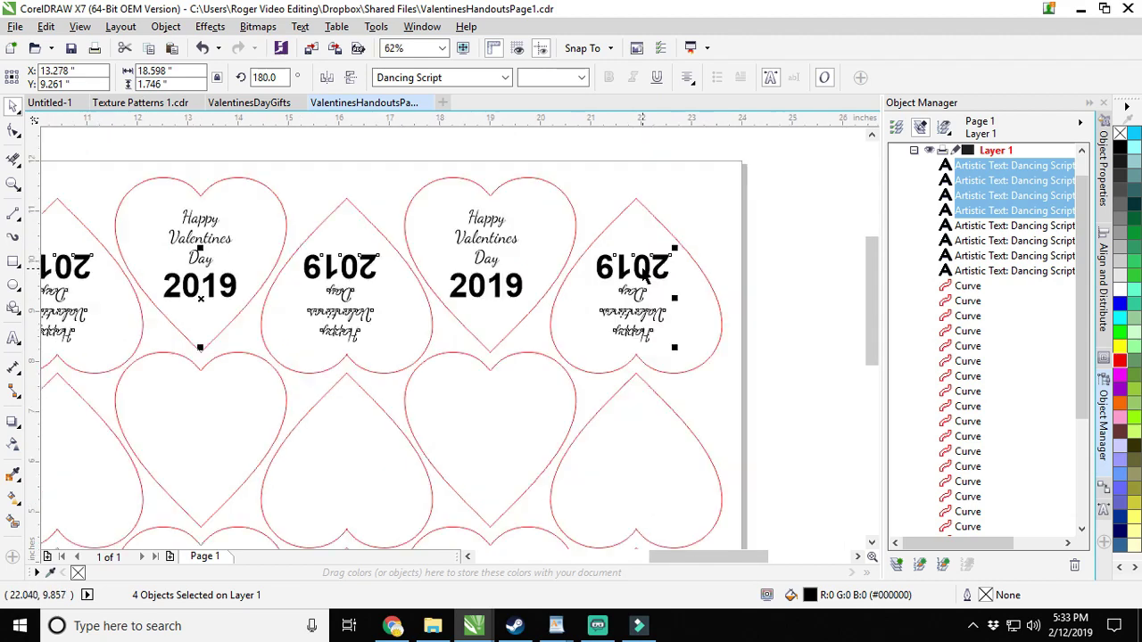
# Copy all eight top-row greetings down into the second row by setting Y to 6.
pyautogui.click(770, 272)
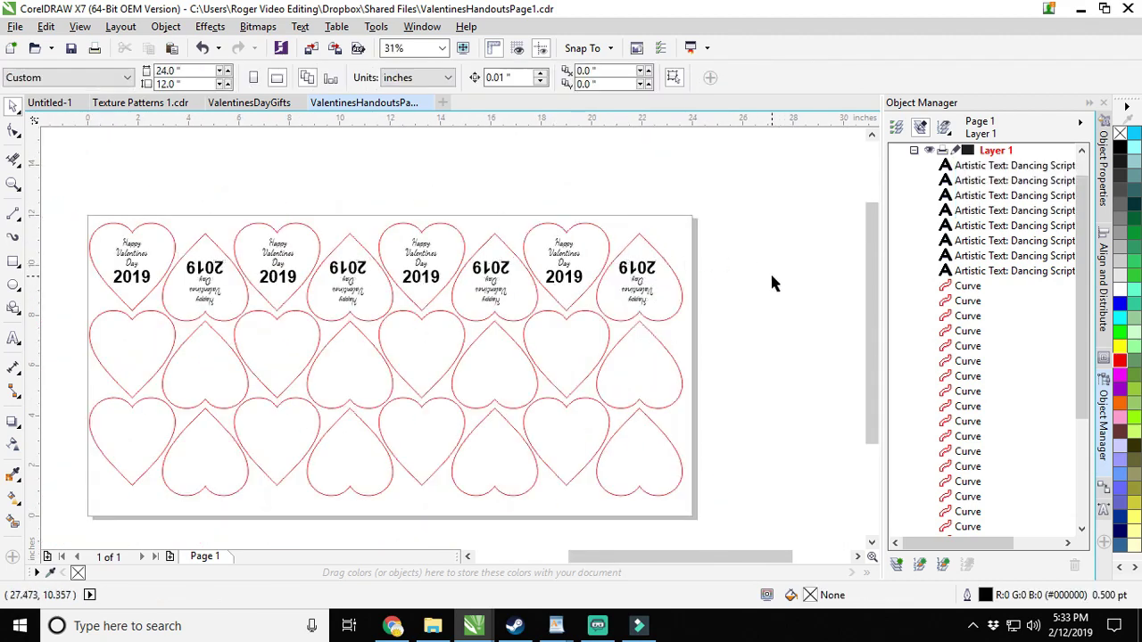
pyautogui.moveTo(764, 322); pyautogui.dragTo(77, 230)
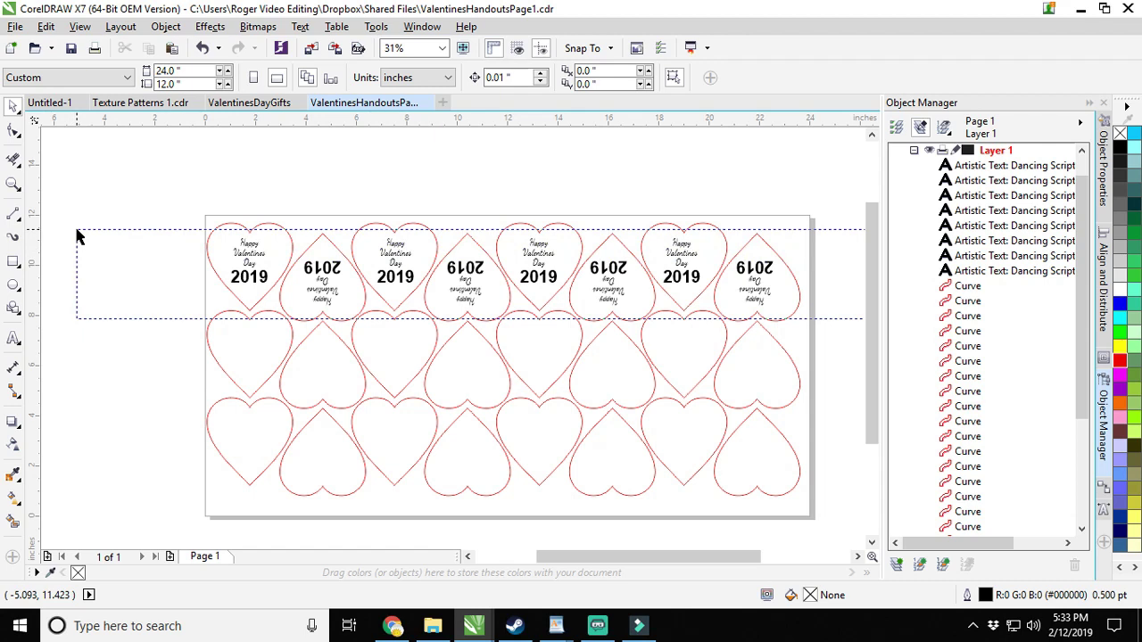
pyautogui.moveTo(79, 235); pyautogui.dragTo(78, 236)
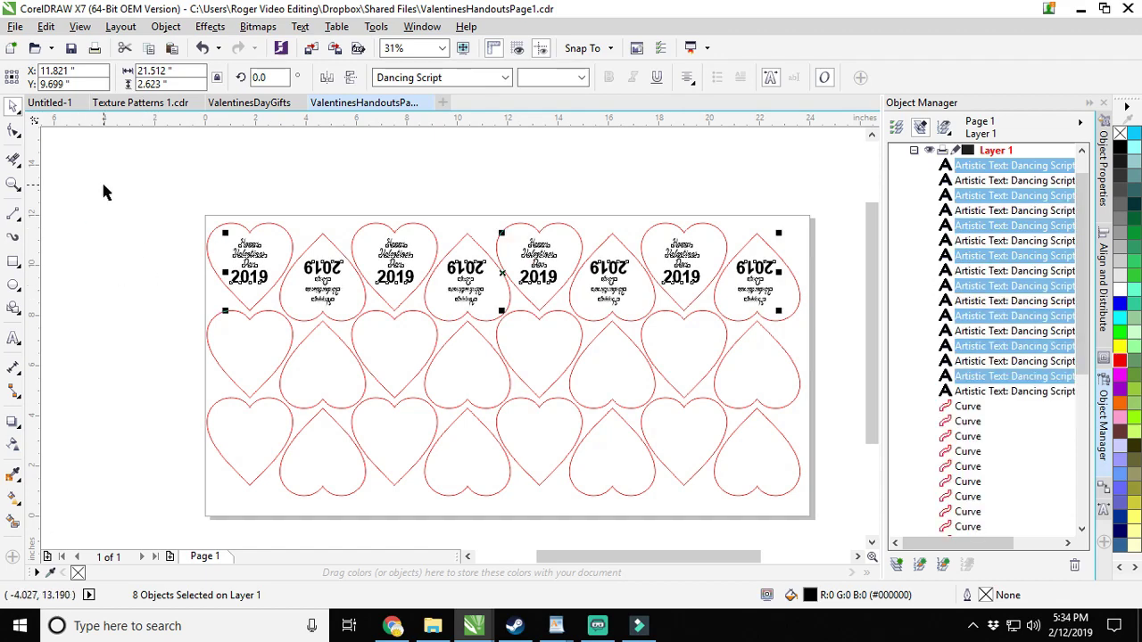
pyautogui.doubleClick(42, 84)
pyautogui.write('6')
pyautogui.press('Return')
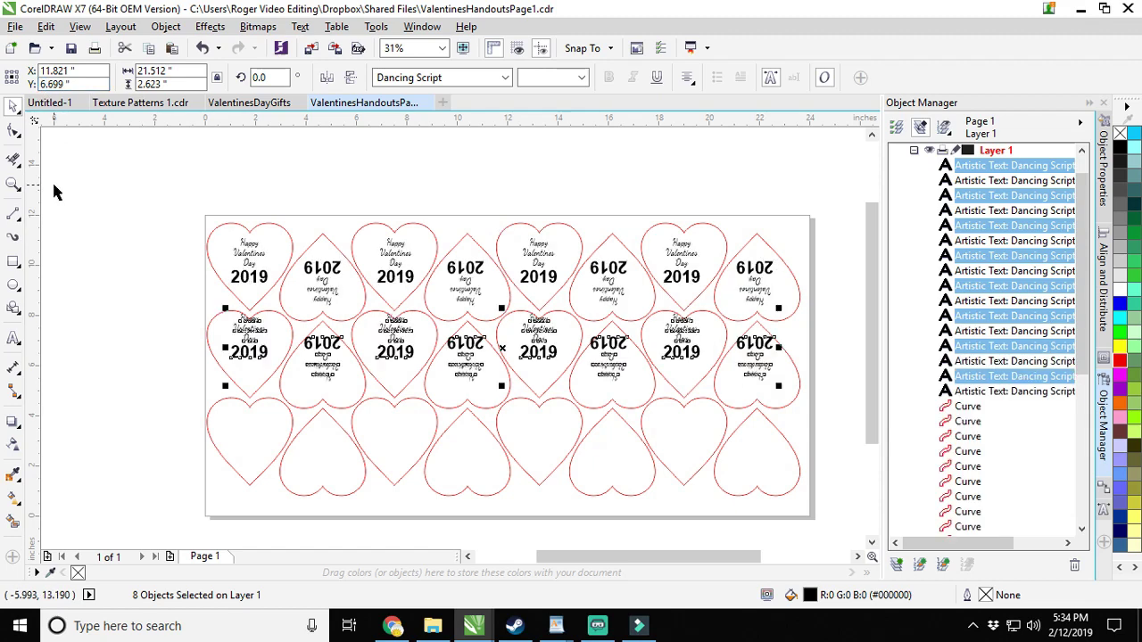
# Nudge the second-row greetings down until they sit inside their hearts.
pyautogui.scroll(1, 267, 330)
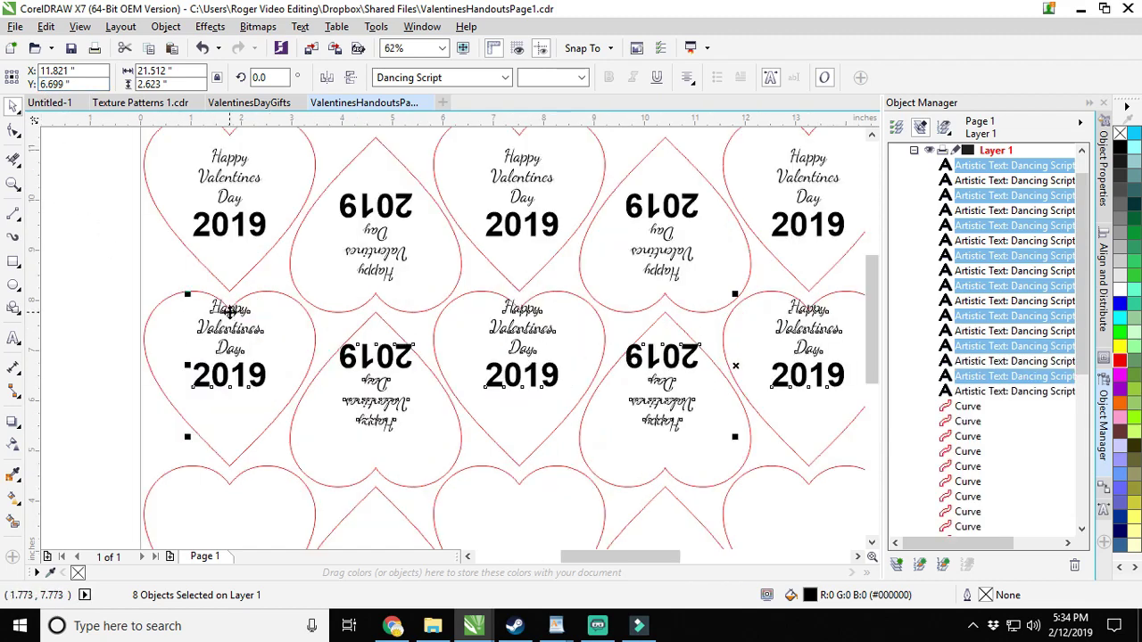
pyautogui.scroll(-1, 230, 310)
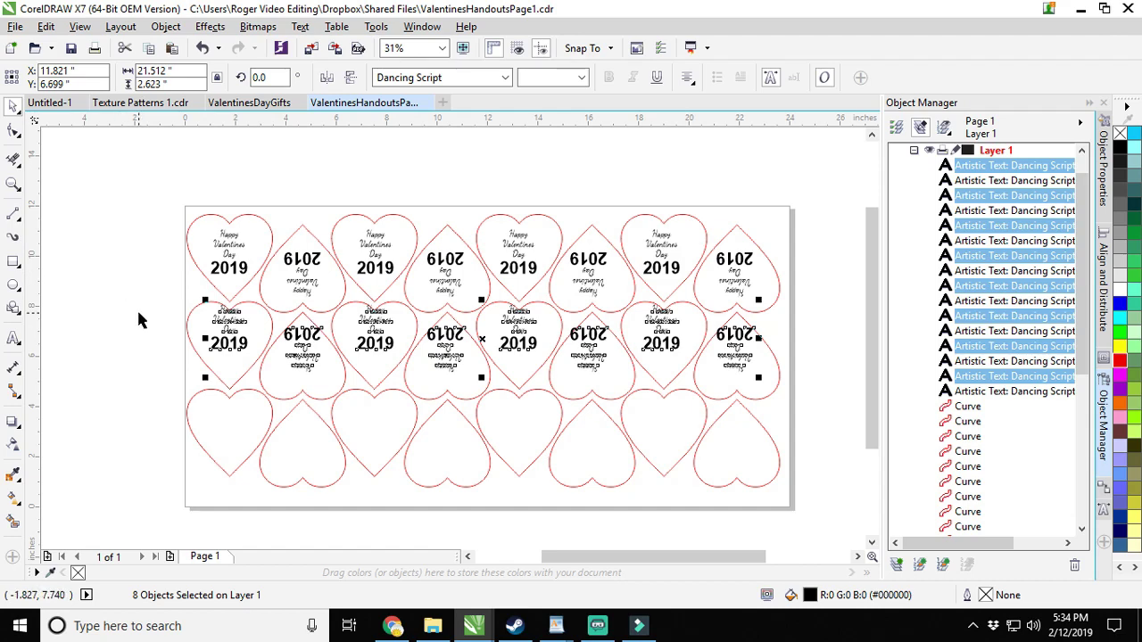
pyautogui.hotkey('ctrl', 'Down')
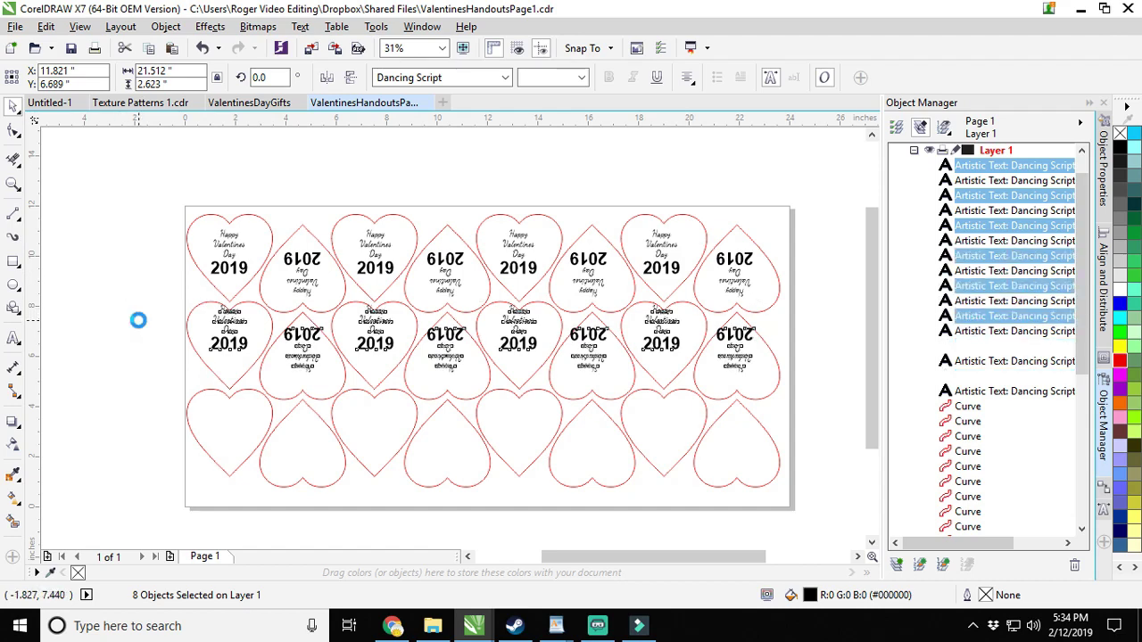
pyautogui.press('Down')
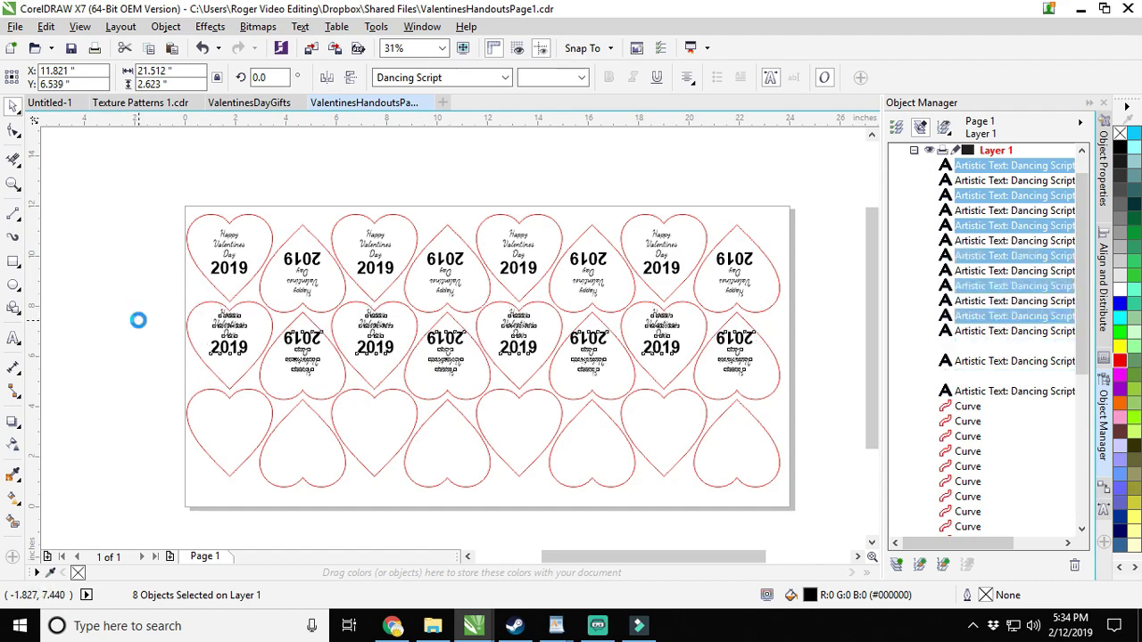
pyautogui.press('Down')
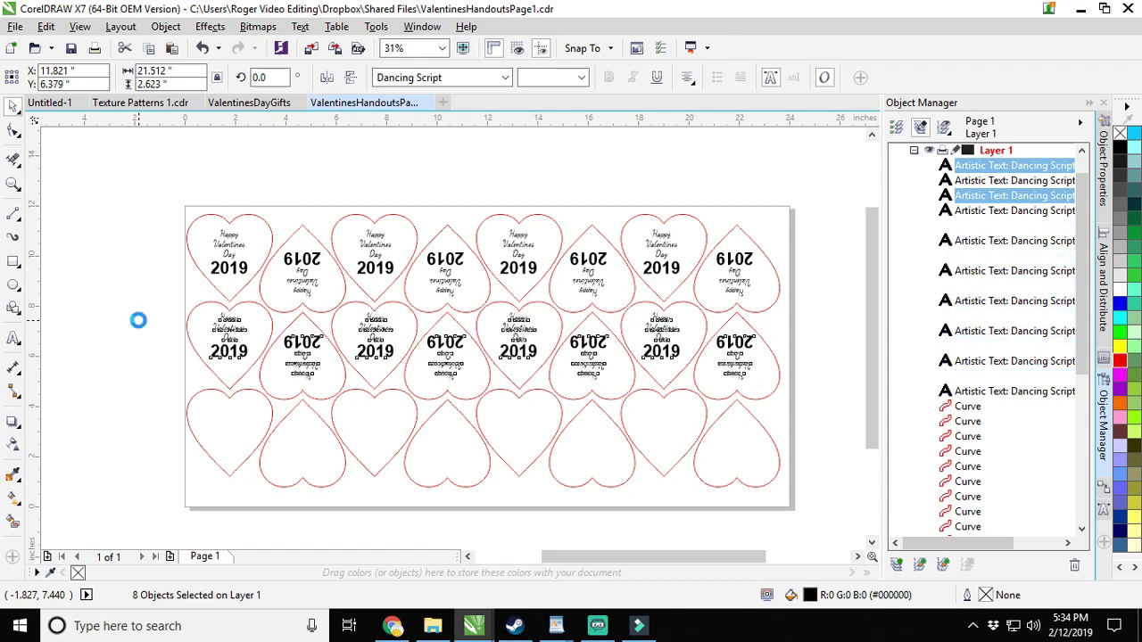
pyautogui.press('Down')
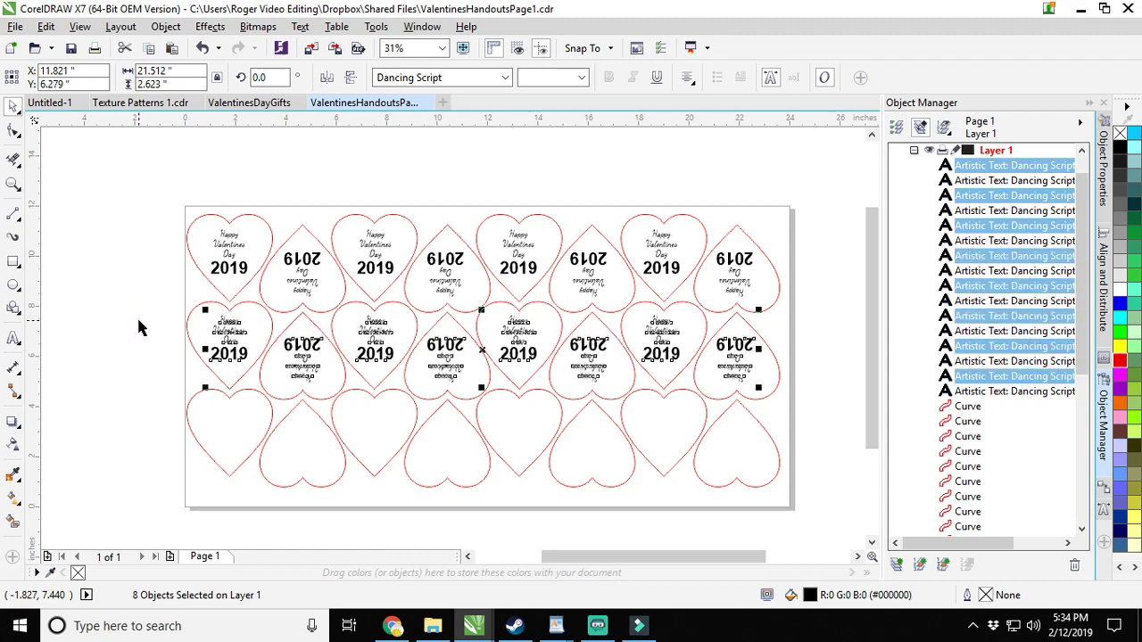
pyautogui.press('Down')
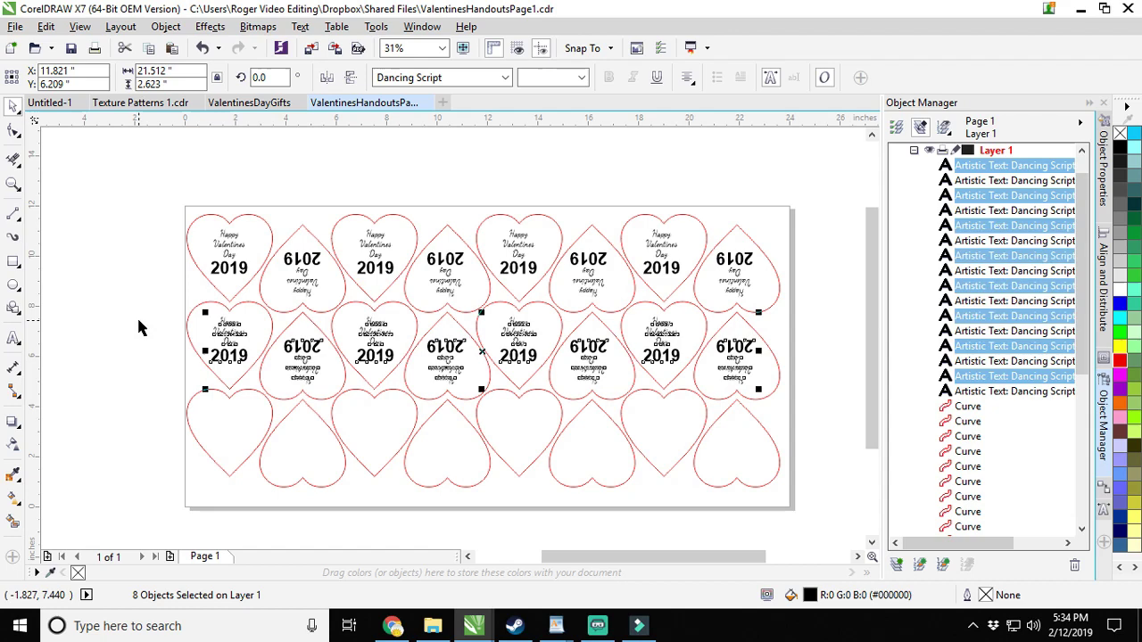
# Duplicate the row of greetings into the third row of hearts.
pyautogui.hotkey('ctrl', 'd')
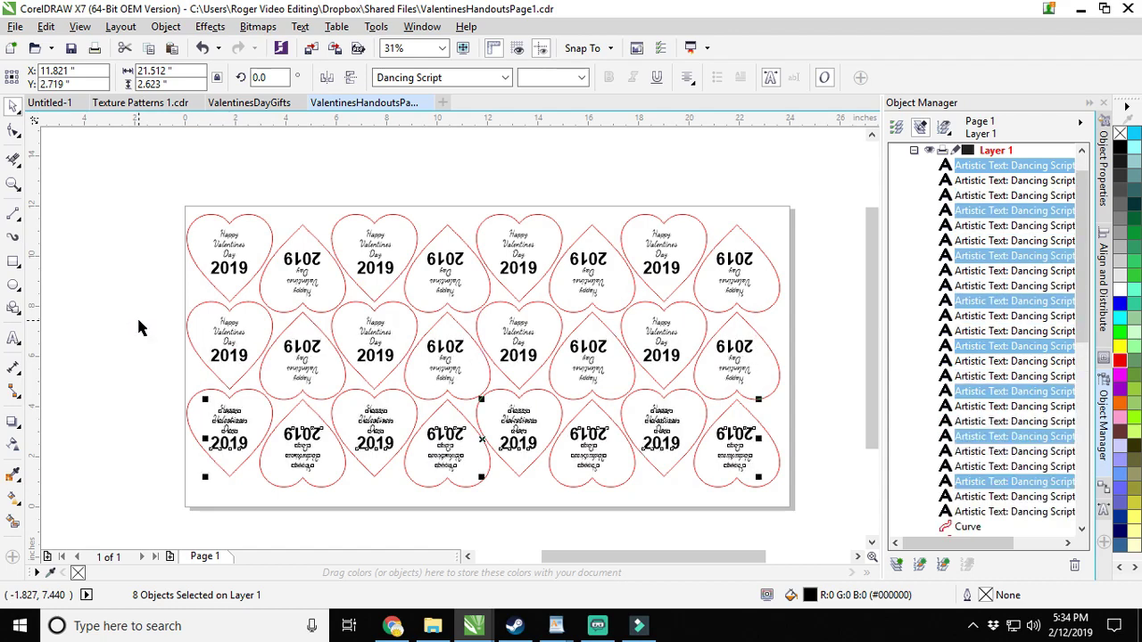
pyautogui.click(138, 329)
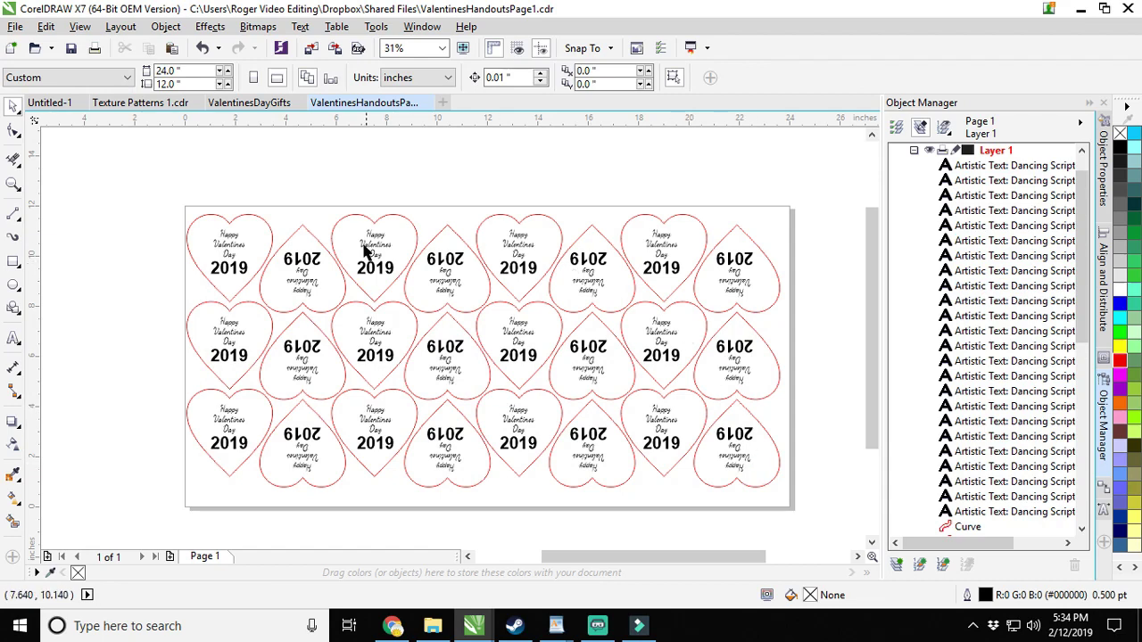
pyautogui.scroll(2, 357, 249)
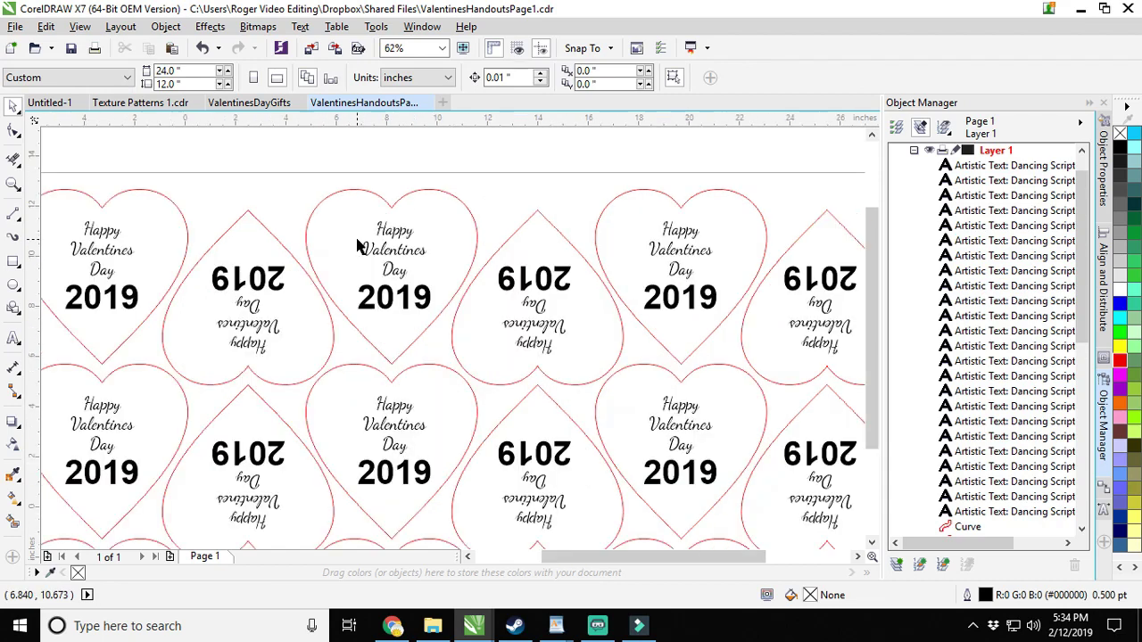
pyautogui.scroll(-2, 357, 249)
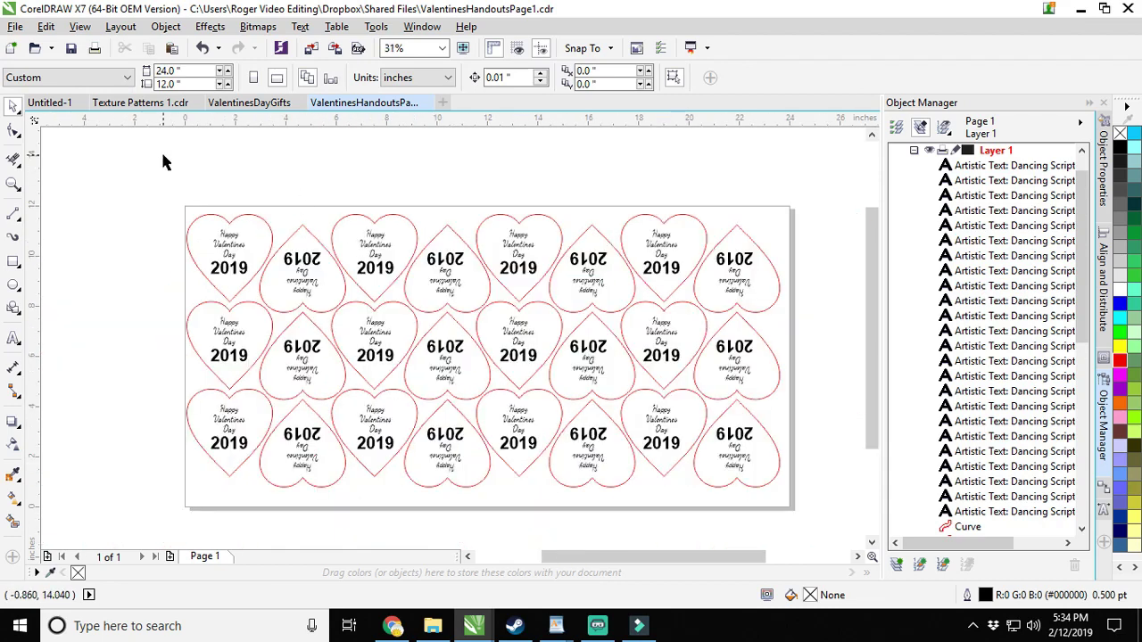
# Save a copy with the file name's trailing 1 changed to 2, as ValentinesHandoutsPage2.cdr.
pyautogui.click(15, 26)
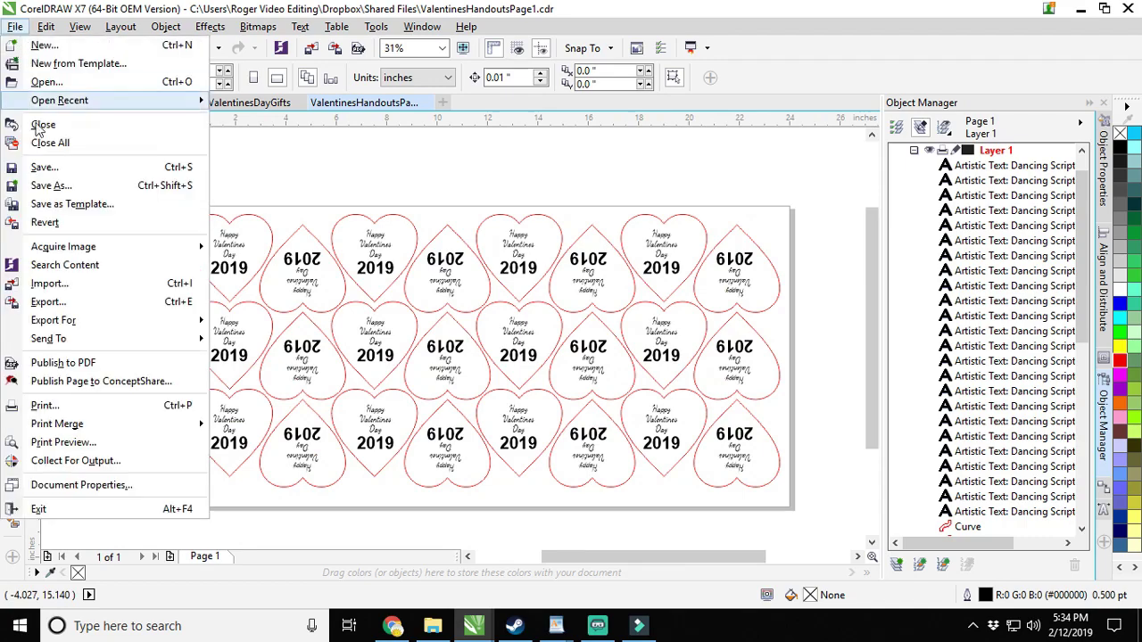
pyautogui.click(50, 185)
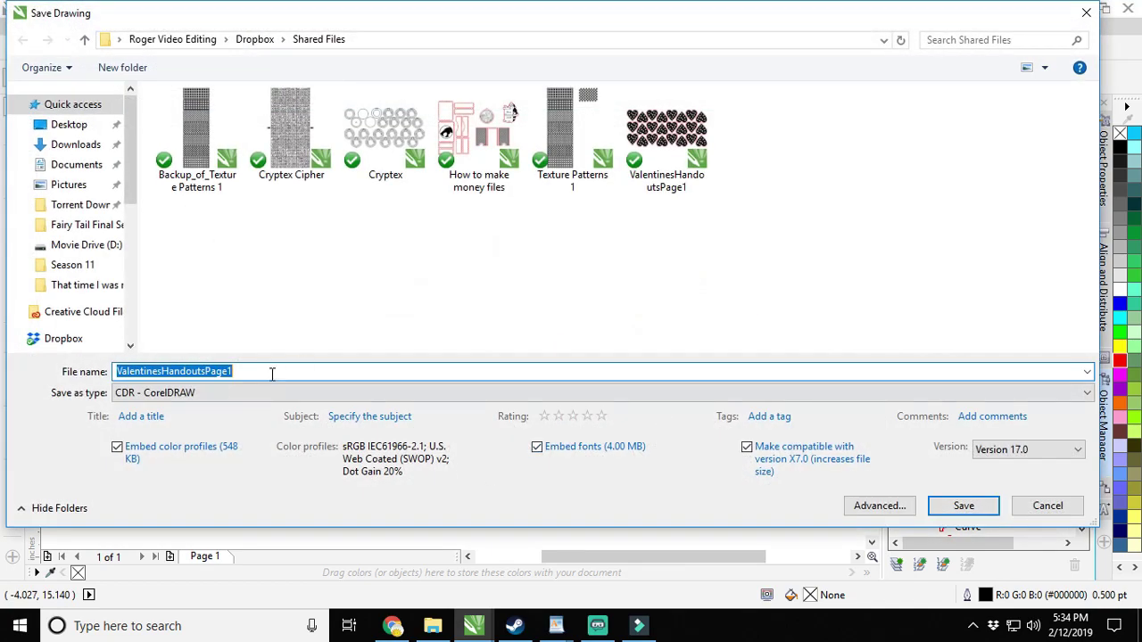
pyautogui.click(272, 374)
pyautogui.press('BackSpace')
pyautogui.write('2')
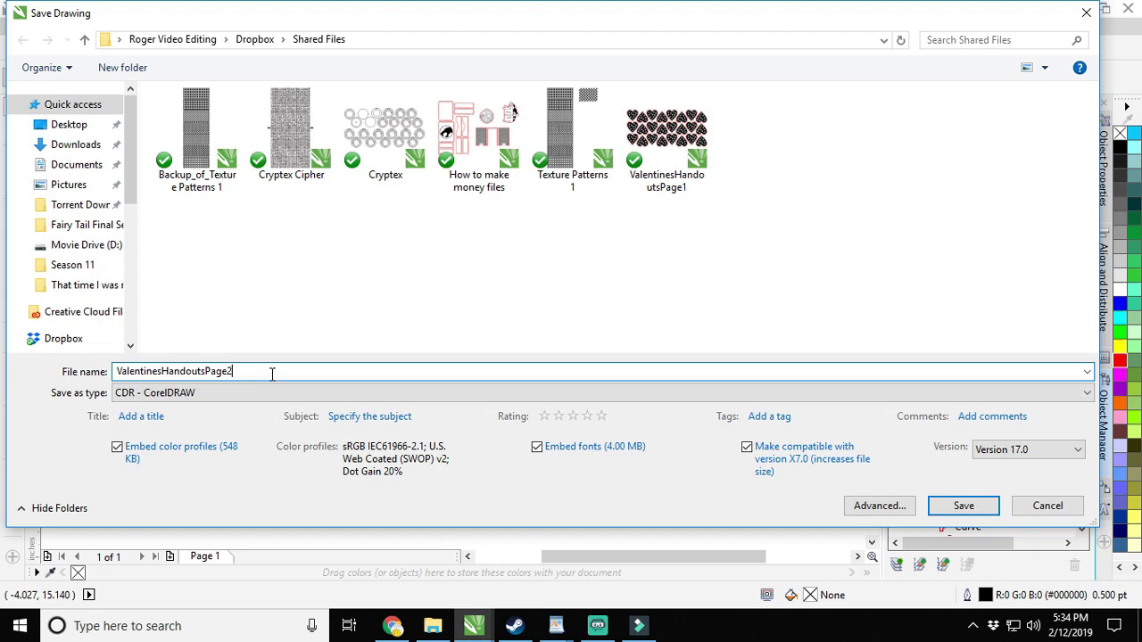
pyautogui.click(966, 506)
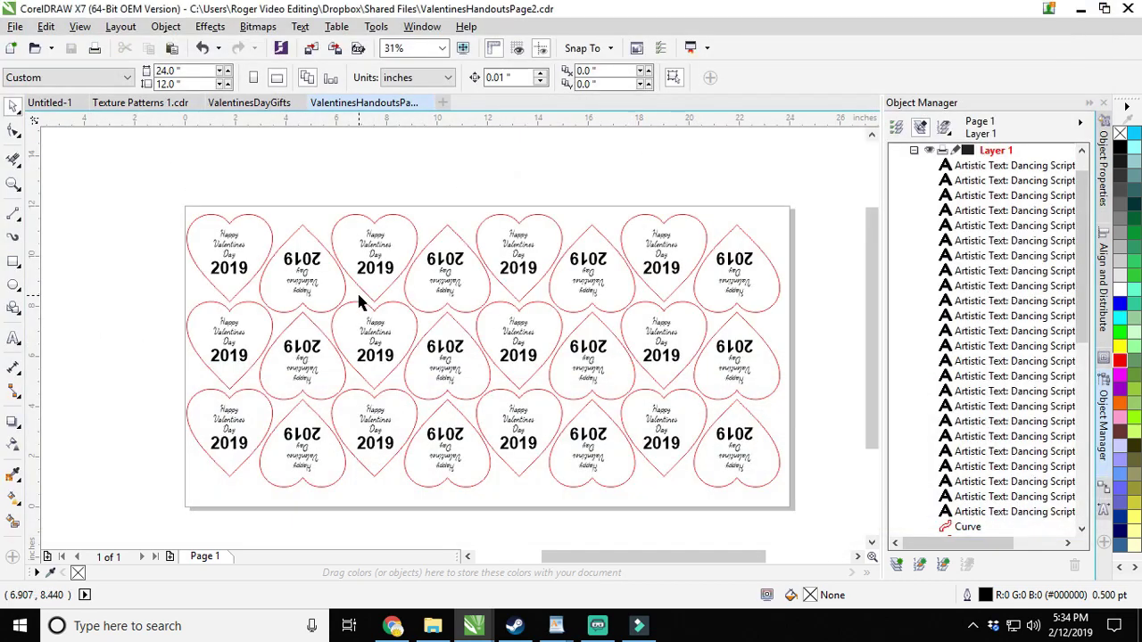